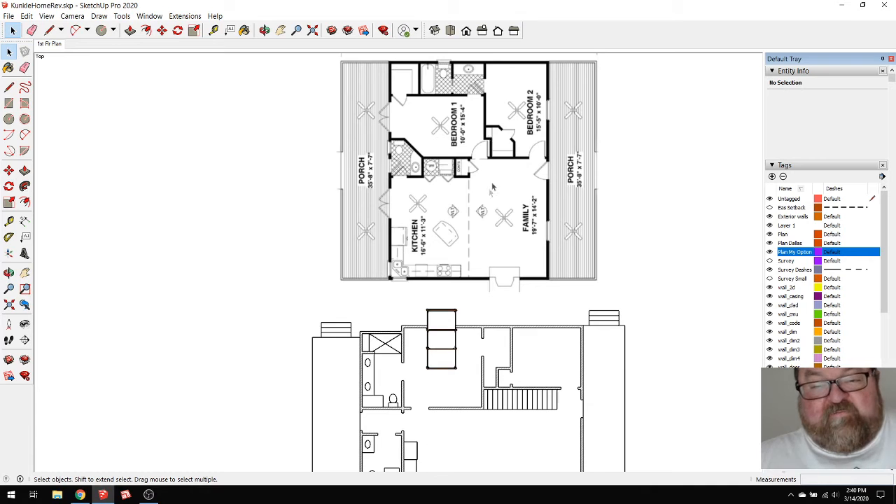
Move the upper of the two overlapping queen beds about 34' 8 1/2" from the lower plan into Bedroom 1 of the upper plan
{"action": "scroll", "coordinate": [469, 116], "scroll_direction": "up", "scroll_amount": 3}
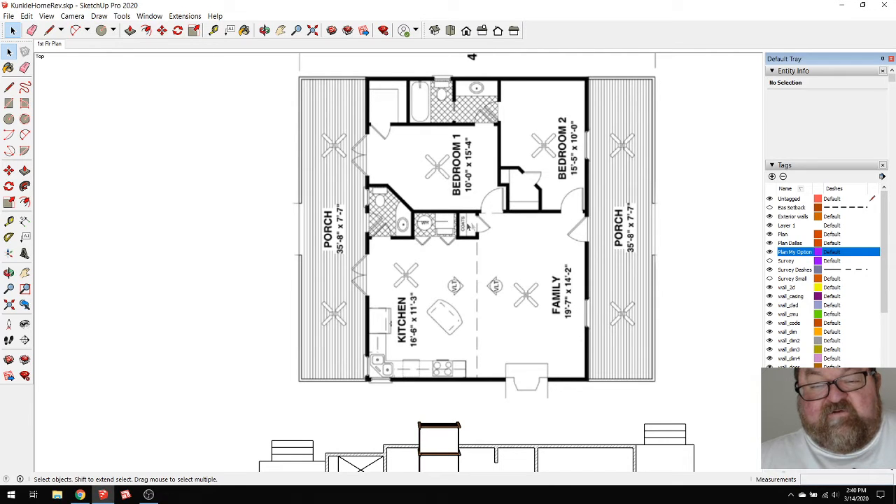
{"action": "scroll", "coordinate": [471, 165], "scroll_direction": "down", "scroll_amount": 2}
{"action": "scroll", "coordinate": [468, 178], "scroll_direction": "down", "scroll_amount": 1}
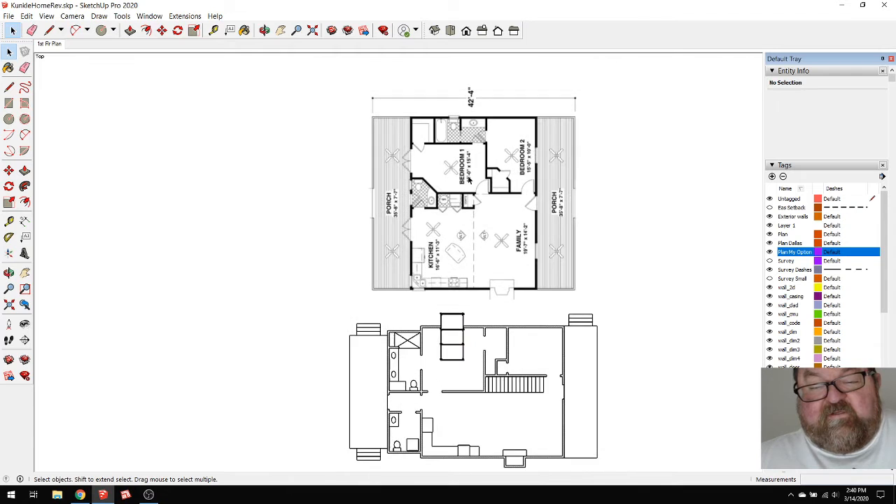
{"action": "scroll", "coordinate": [469, 178], "scroll_direction": "down", "scroll_amount": 2}
{"action": "scroll", "coordinate": [445, 259], "scroll_direction": "up", "scroll_amount": 4}
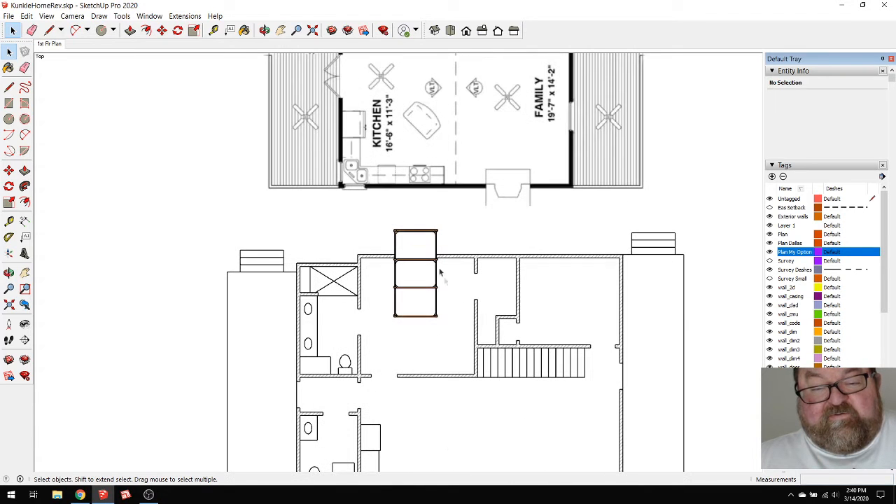
{"action": "left_click", "coordinate": [435, 244]}
{"action": "left_click", "coordinate": [162, 30]}
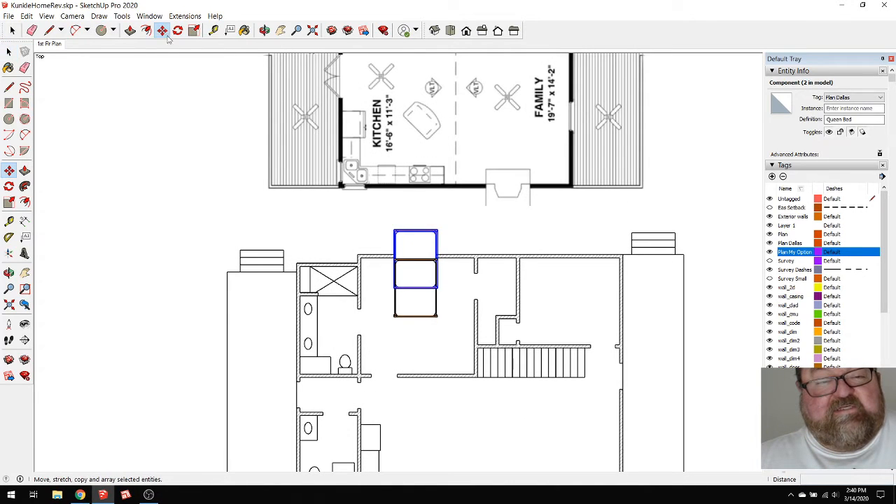
{"action": "scroll", "coordinate": [531, 301], "scroll_direction": "down", "scroll_amount": 1}
{"action": "left_click", "coordinate": [249, 250]}
{"action": "scroll", "coordinate": [254, 205], "scroll_direction": "down", "scroll_amount": 1}
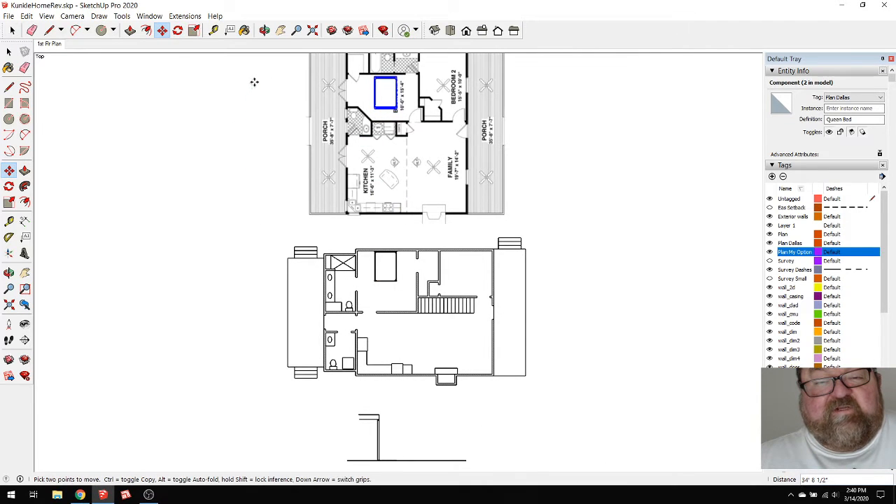
{"action": "left_click", "coordinate": [12, 30]}
{"action": "left_click", "coordinate": [220, 189]}
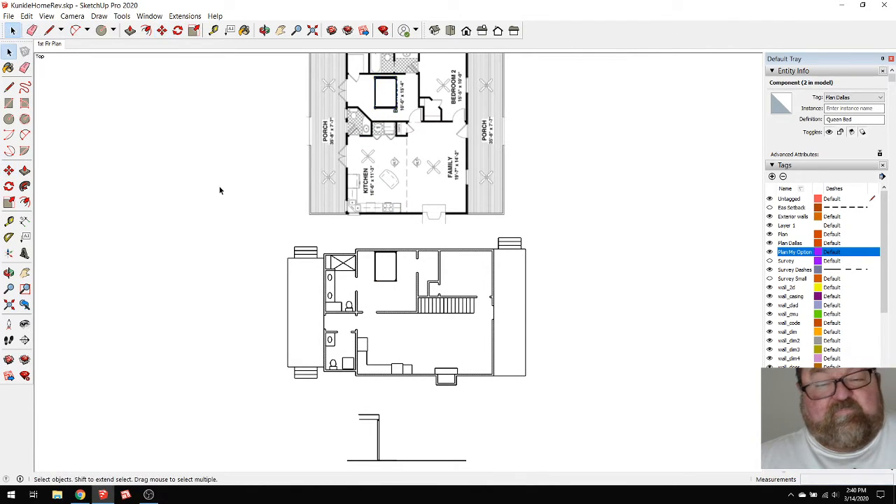
Shift the queen bed in Bedroom 1 about 7 5/8" so its head sits against the room's upper wall
{"action": "scroll", "coordinate": [369, 87], "scroll_direction": "up", "scroll_amount": 4}
{"action": "left_click", "coordinate": [404, 107]}
{"action": "left_click", "coordinate": [162, 30]}
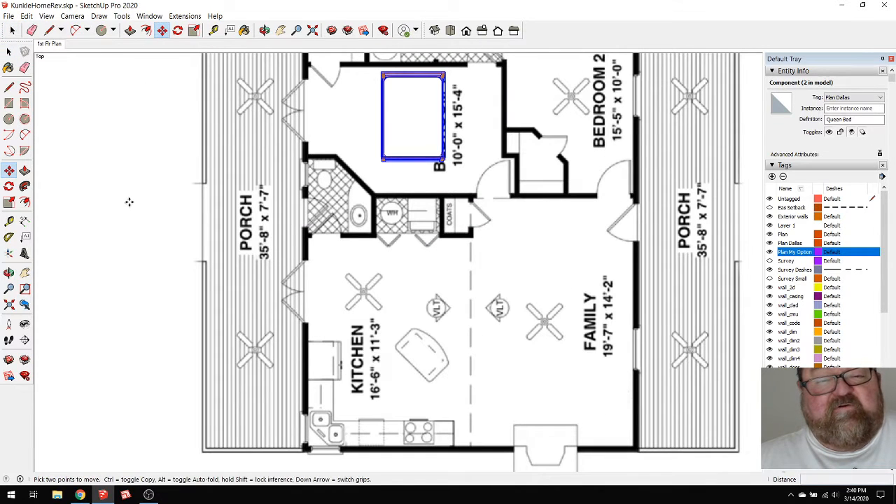
{"action": "left_click", "coordinate": [128, 194]}
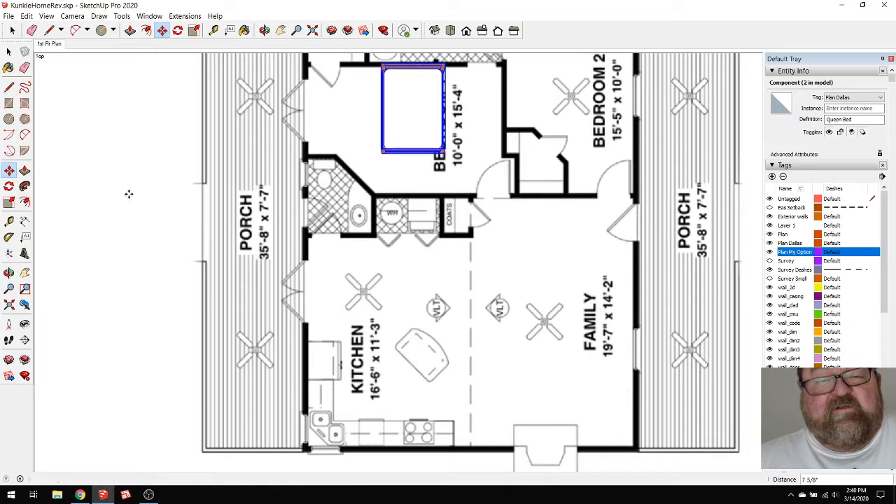
{"action": "key", "text": "space"}
{"action": "left_click", "coordinate": [11, 31]}
{"action": "left_click", "coordinate": [132, 117]}
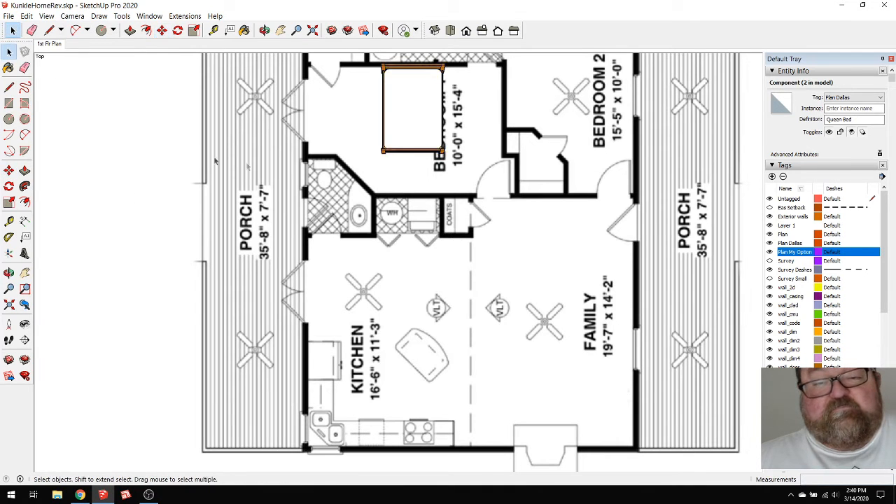
Compare the room layout and bed placement of the upper reference plan with those of the lower floor plan
{"action": "scroll", "coordinate": [322, 133], "scroll_direction": "down", "scroll_amount": 6}
{"action": "scroll", "coordinate": [322, 133], "scroll_direction": "down", "scroll_amount": 2}
{"action": "scroll", "coordinate": [371, 210], "scroll_direction": "up", "scroll_amount": 4}
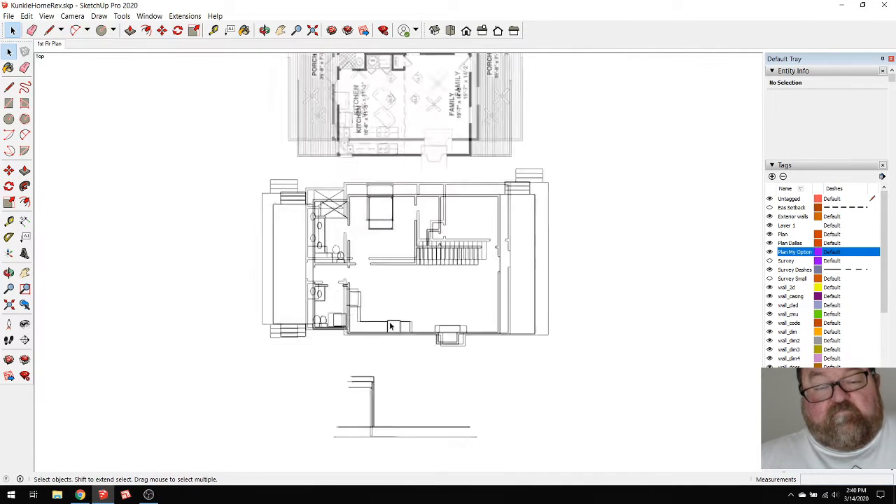
{"action": "scroll", "coordinate": [413, 266], "scroll_direction": "down", "scroll_amount": 2}
{"action": "scroll", "coordinate": [382, 332], "scroll_direction": "up", "scroll_amount": 3}
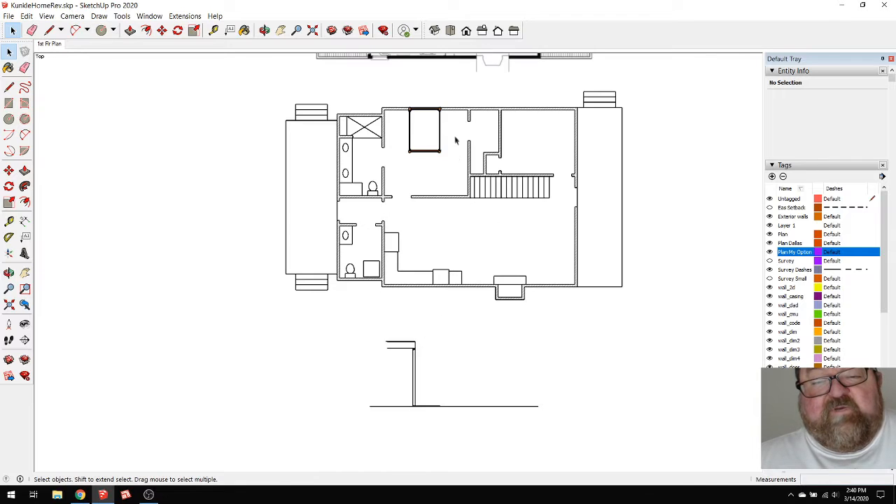
{"action": "scroll", "coordinate": [456, 144], "scroll_direction": "up", "scroll_amount": 2}
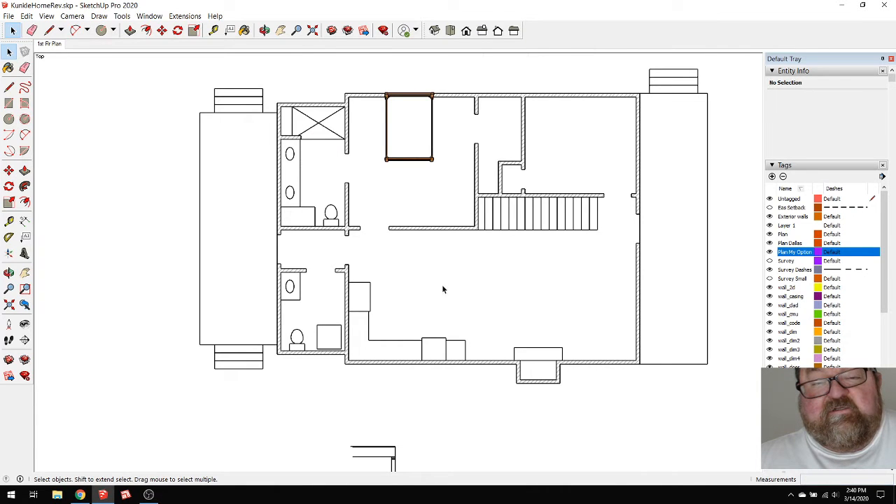
{"action": "scroll", "coordinate": [442, 288], "scroll_direction": "down", "scroll_amount": 1}
{"action": "scroll", "coordinate": [483, 277], "scroll_direction": "down", "scroll_amount": 4}
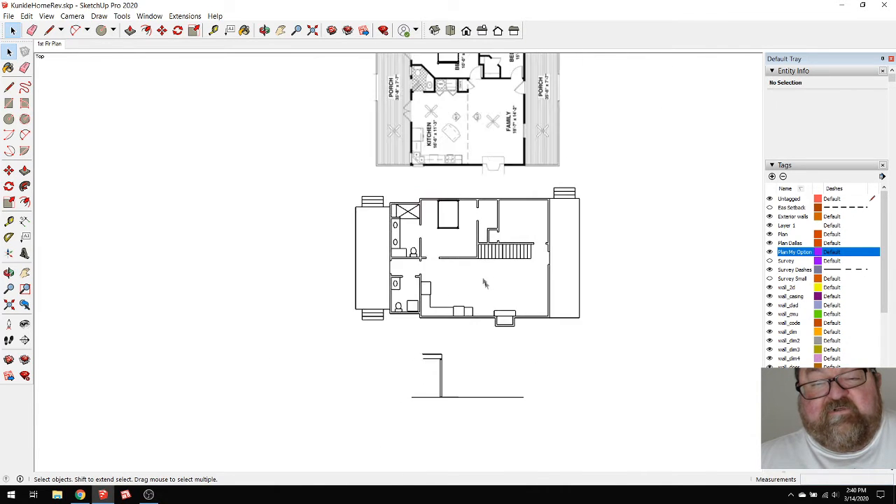
{"action": "scroll", "coordinate": [488, 143], "scroll_direction": "up", "scroll_amount": 2}
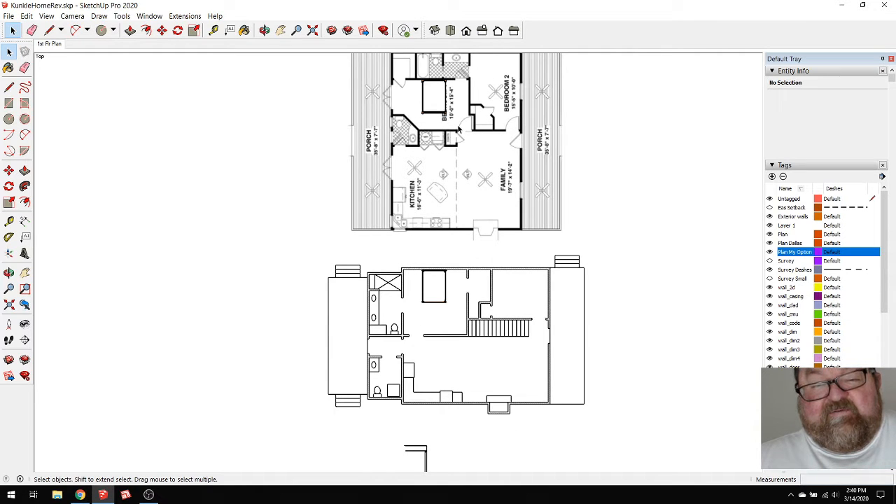
{"action": "scroll", "coordinate": [450, 192], "scroll_direction": "down", "scroll_amount": 1}
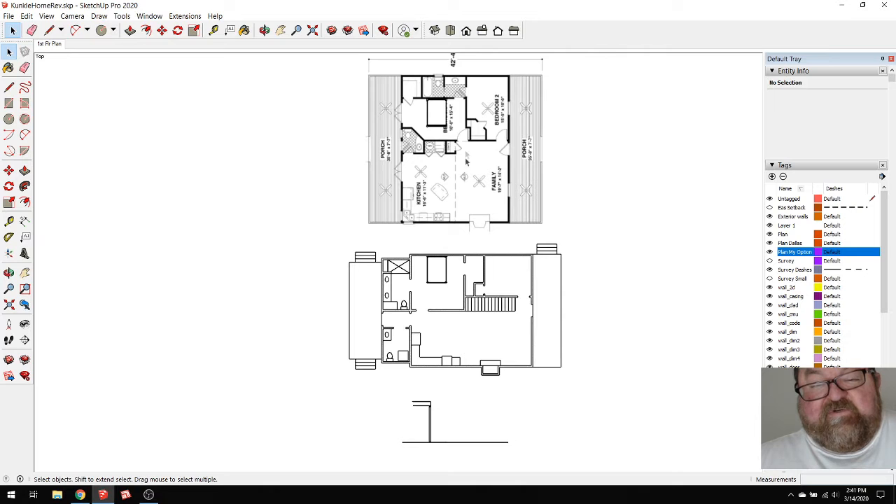
{"action": "scroll", "coordinate": [465, 153], "scroll_direction": "down", "scroll_amount": 1}
{"action": "scroll", "coordinate": [434, 374], "scroll_direction": "up", "scroll_amount": 1}
Create a Tape Measure guide 3/4" below the long base line of the wall section
{"action": "scroll", "coordinate": [476, 312], "scroll_direction": "up", "scroll_amount": 3}
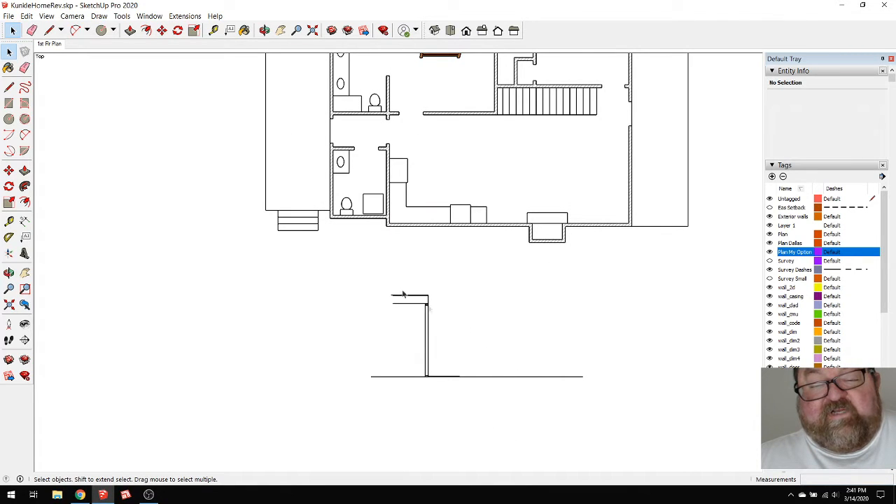
{"action": "scroll", "coordinate": [426, 352], "scroll_direction": "up", "scroll_amount": 3}
{"action": "scroll", "coordinate": [470, 368], "scroll_direction": "down", "scroll_amount": 1}
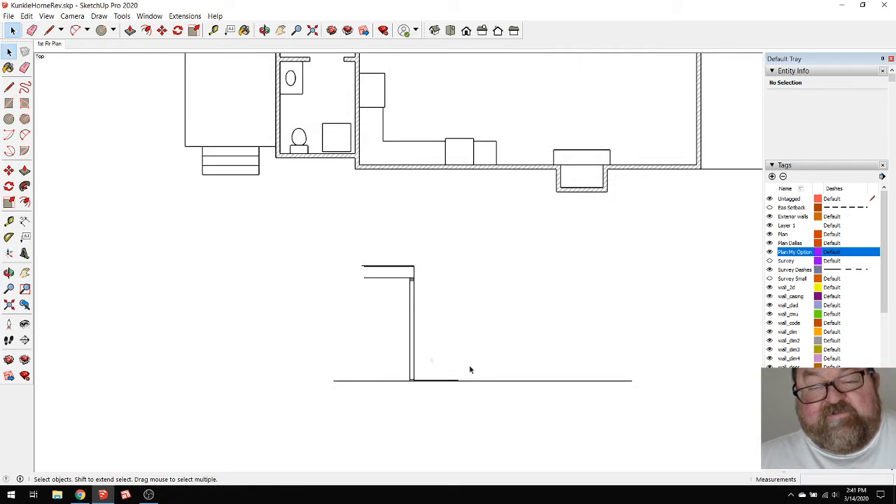
{"action": "scroll", "coordinate": [419, 339], "scroll_direction": "up", "scroll_amount": 2}
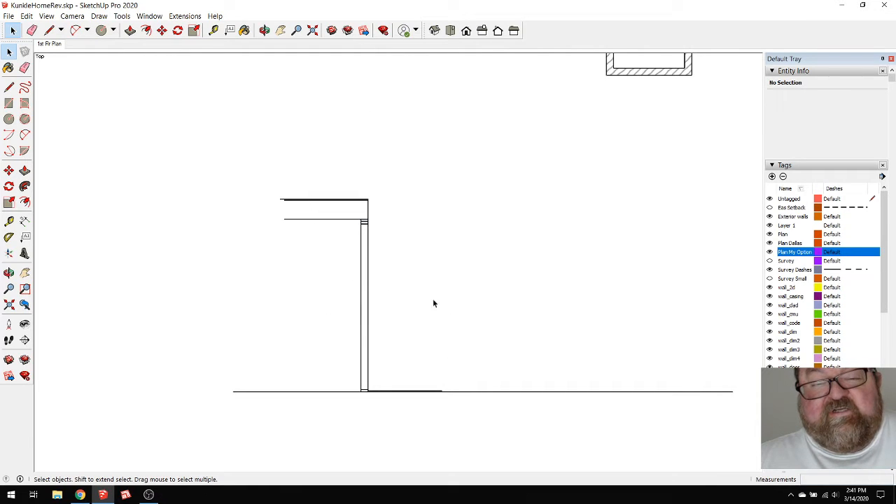
{"action": "scroll", "coordinate": [342, 391], "scroll_direction": "up", "scroll_amount": 2}
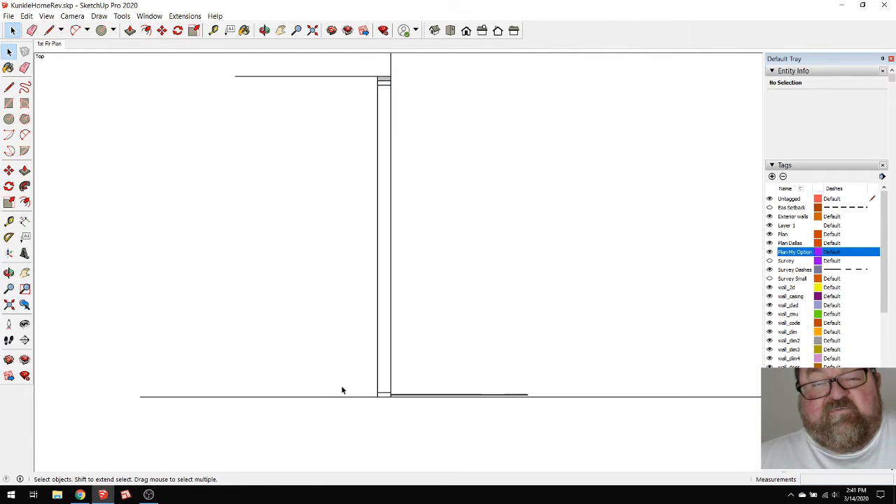
{"action": "scroll", "coordinate": [345, 380], "scroll_direction": "up", "scroll_amount": 3}
{"action": "scroll", "coordinate": [395, 409], "scroll_direction": "down", "scroll_amount": 5}
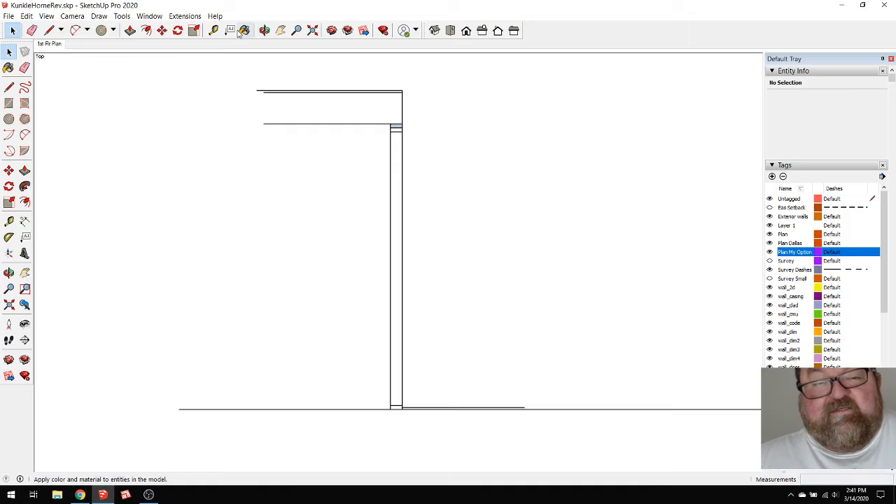
{"action": "left_click", "coordinate": [213, 30]}
{"action": "scroll", "coordinate": [415, 390], "scroll_direction": "up", "scroll_amount": 5}
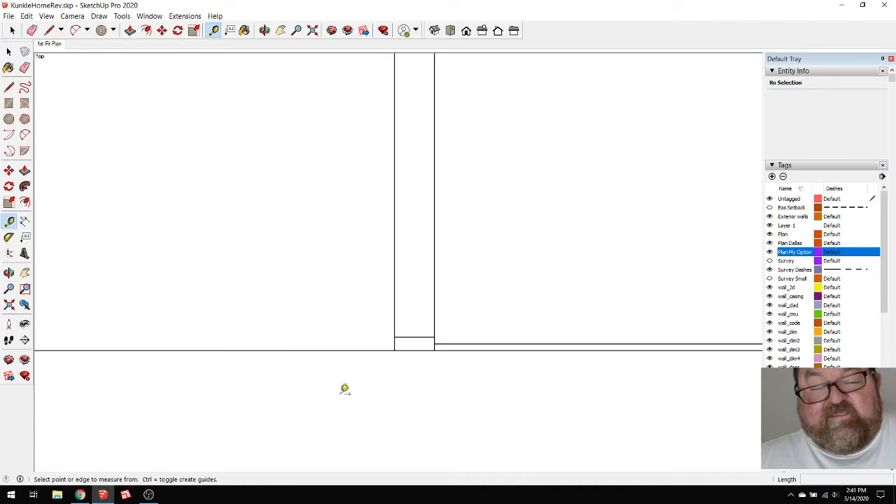
{"action": "left_click", "coordinate": [365, 349]}
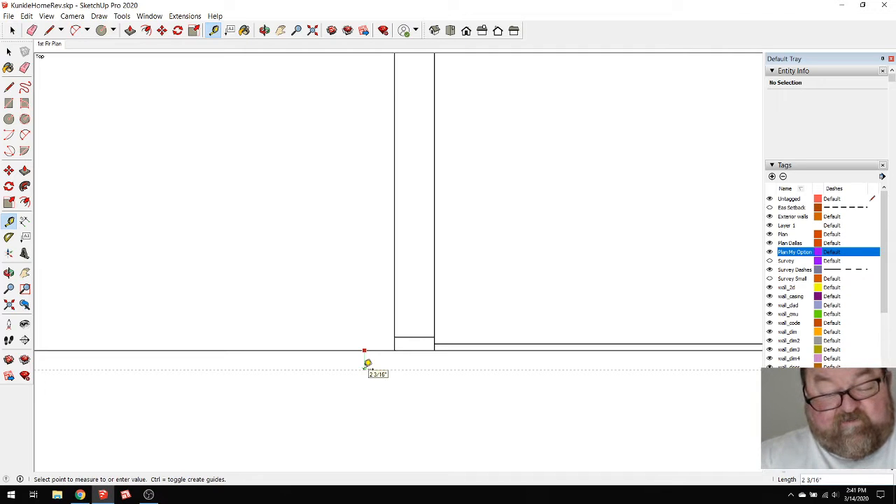
{"action": "key", "text": "Return"}
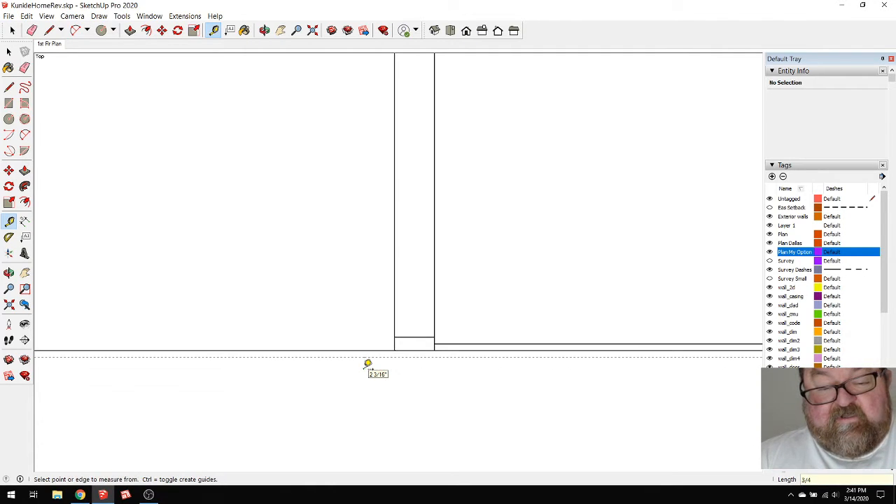
Draw a horizontal line along the guide below the wall section's base line, extending past both sides of the wall
{"action": "left_click", "coordinate": [49, 30]}
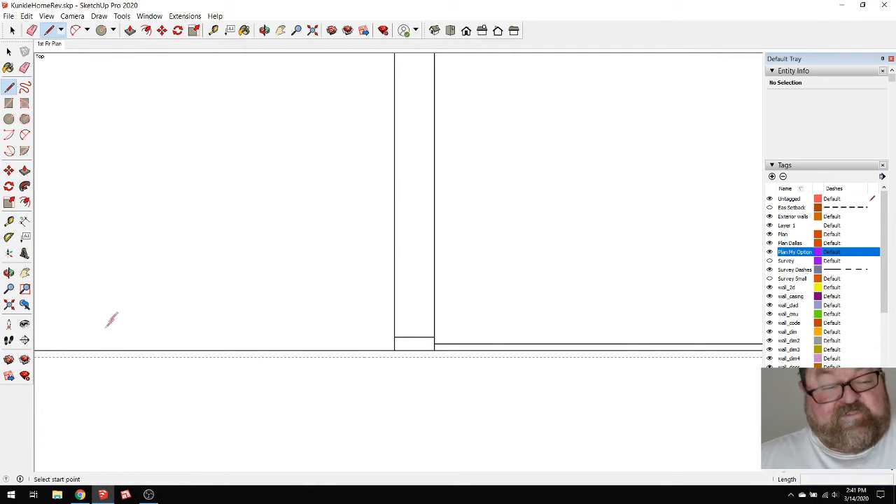
{"action": "left_click", "coordinate": [67, 357]}
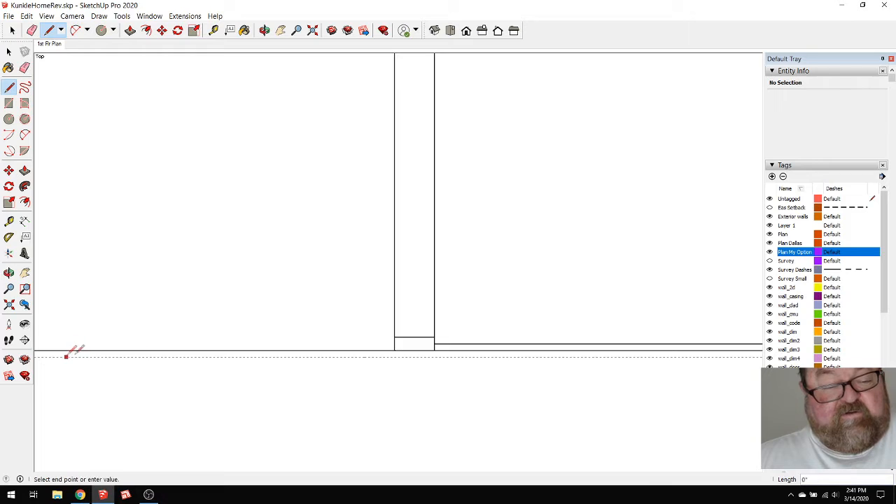
{"action": "left_click", "coordinate": [605, 357]}
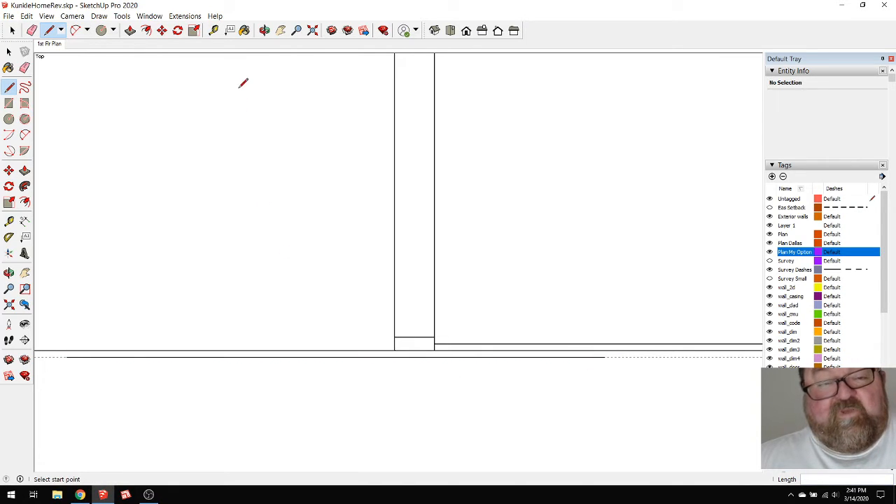
Create a guide parallel to the base line through the top edge of the wall's bottom plate
{"action": "left_click", "coordinate": [213, 31]}
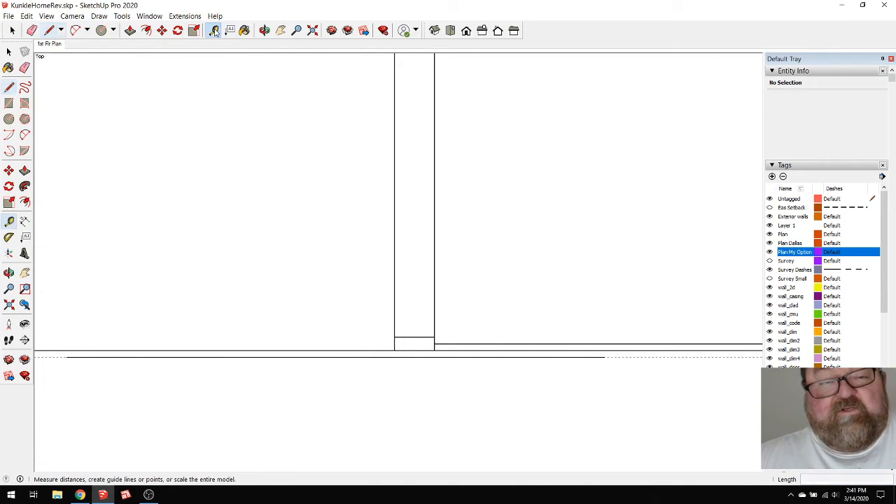
{"action": "left_click", "coordinate": [380, 350]}
{"action": "left_click", "coordinate": [395, 336]}
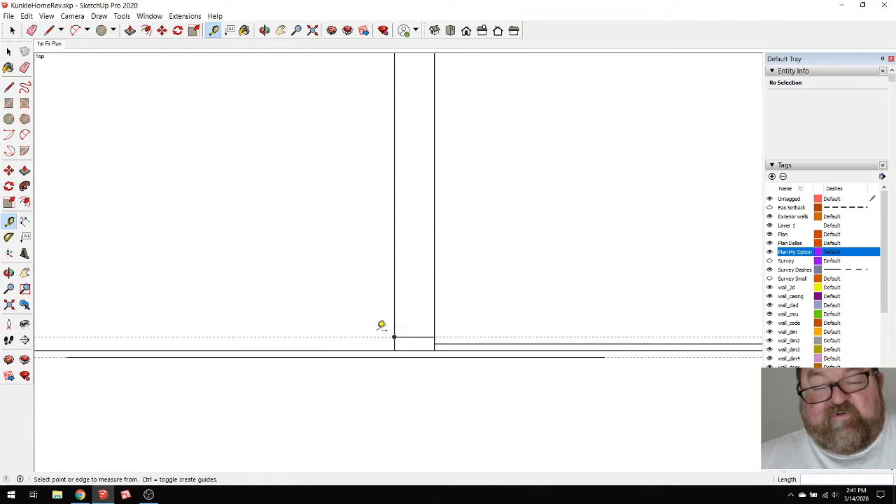
Create a guide 104 5/8" above the bottom-plate guide to mark the stud height
{"action": "scroll", "coordinate": [429, 404], "scroll_direction": "down", "scroll_amount": 3}
{"action": "left_click", "coordinate": [382, 371]}
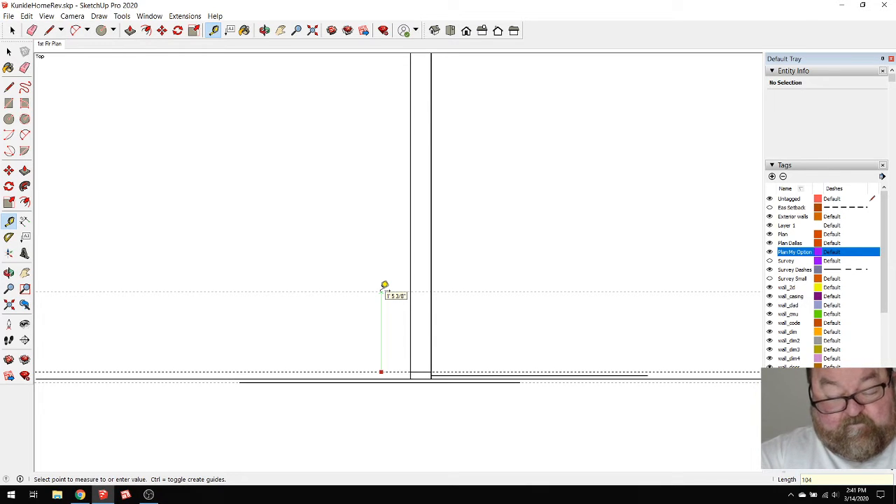
{"action": "type", "text": "104 5/"}
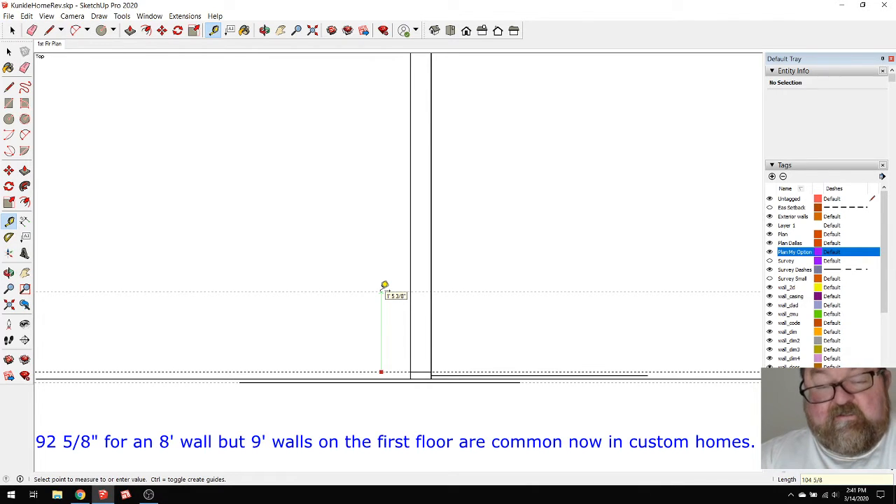
{"action": "type", "text": "8"}
{"action": "key", "text": "Return"}
{"action": "scroll", "coordinate": [385, 285], "scroll_direction": "down", "scroll_amount": 3}
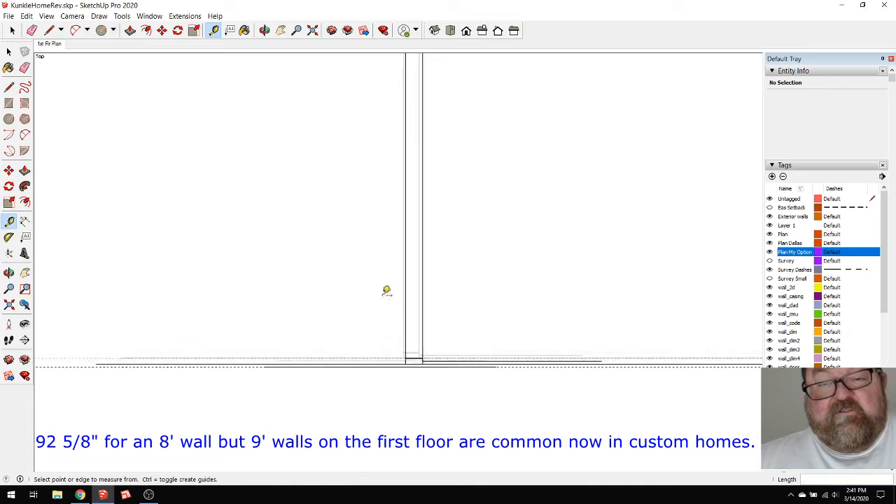
Remove the shaded face filling the upper of the two top plates in the wall section
{"action": "scroll", "coordinate": [409, 92], "scroll_direction": "up", "scroll_amount": 5}
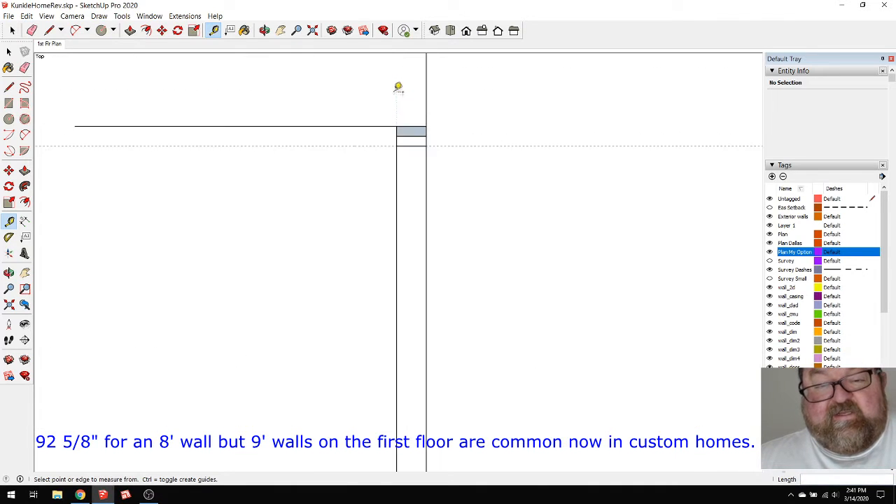
{"action": "left_click", "coordinate": [12, 30]}
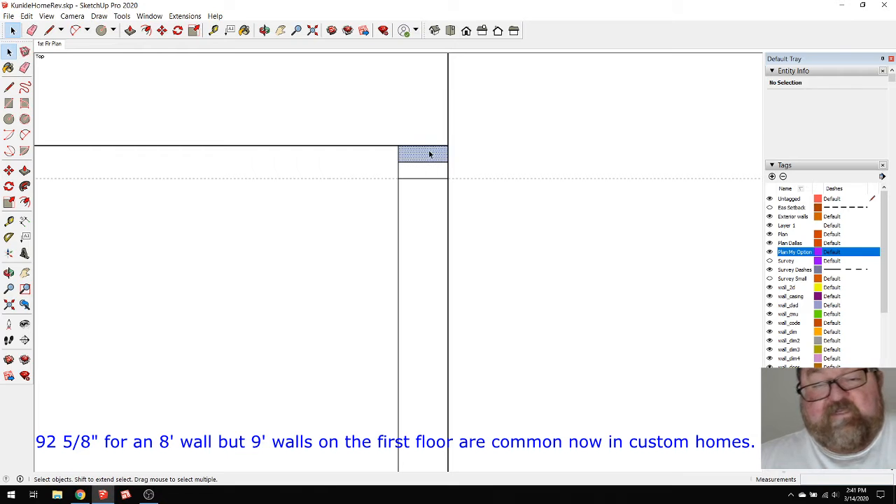
{"action": "left_click", "coordinate": [352, 163]}
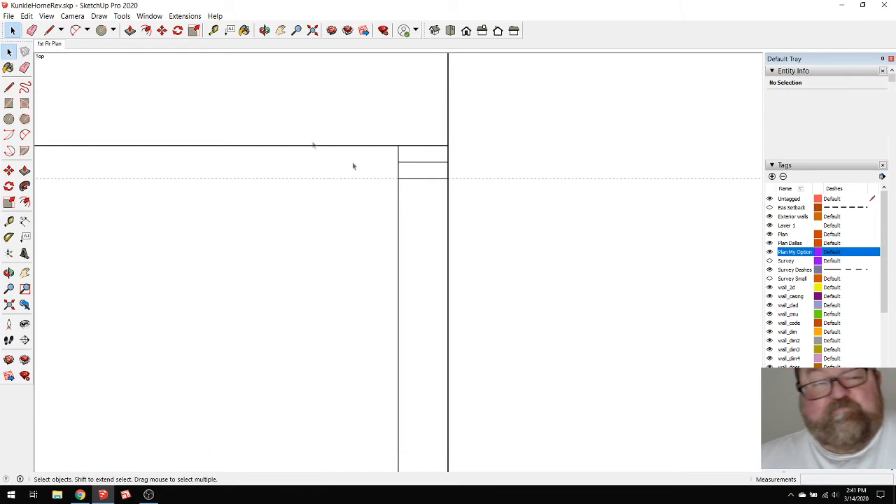
Measure the floor plan's span from the outer face of the kitchen's exterior wall to the interior wall beside the stairs
{"action": "left_click", "coordinate": [214, 30]}
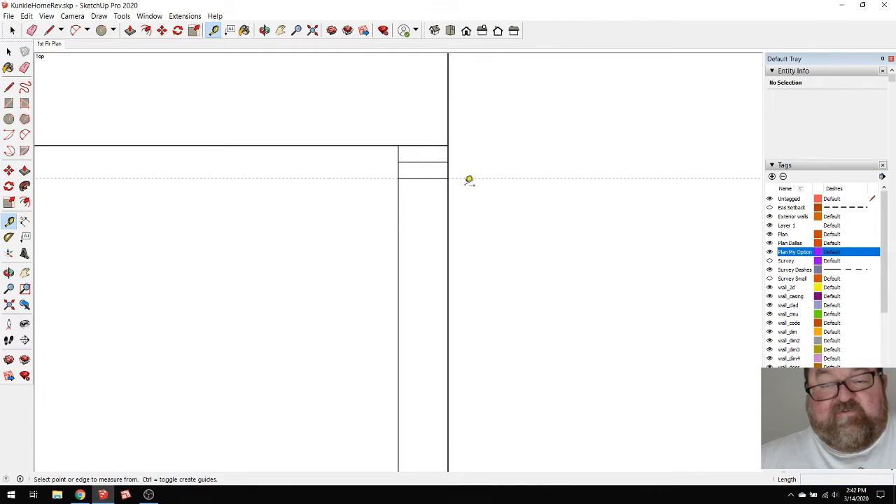
{"action": "scroll", "coordinate": [486, 278], "scroll_direction": "down", "scroll_amount": 2}
{"action": "scroll", "coordinate": [486, 278], "scroll_direction": "down", "scroll_amount": 1}
{"action": "scroll", "coordinate": [462, 310], "scroll_direction": "down", "scroll_amount": 4}
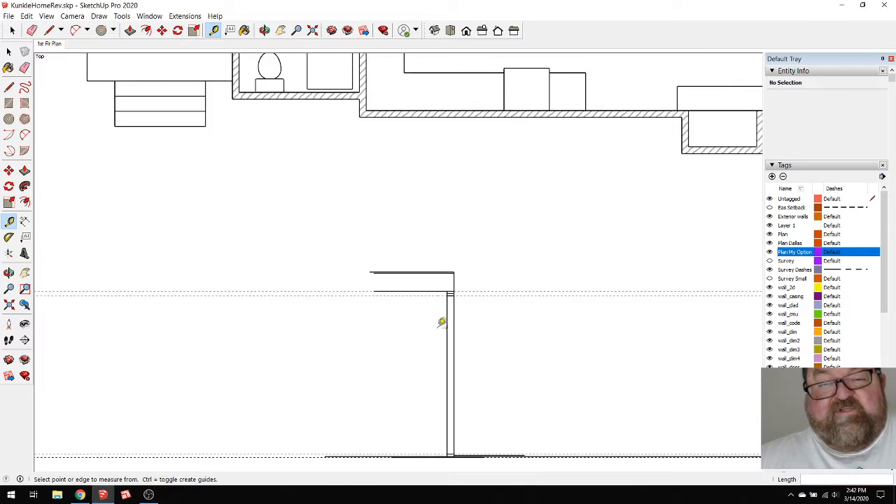
{"action": "scroll", "coordinate": [442, 323], "scroll_direction": "down", "scroll_amount": 1}
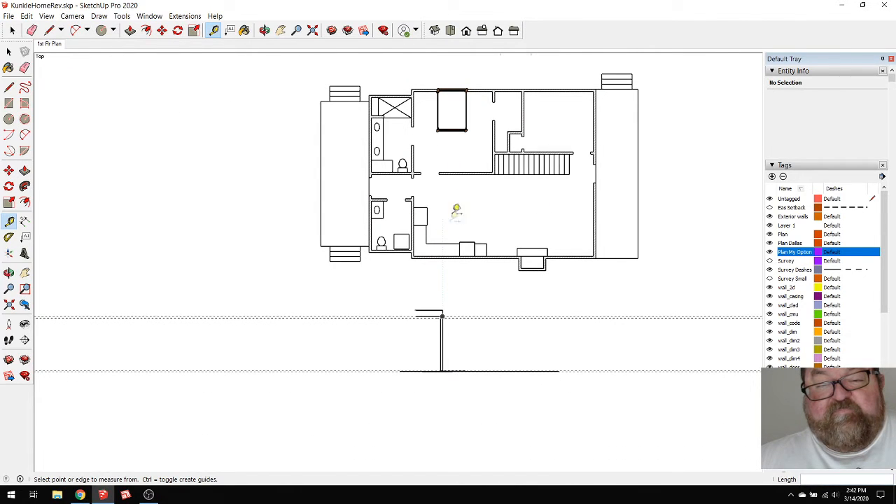
{"action": "scroll", "coordinate": [469, 256], "scroll_direction": "up", "scroll_amount": 1}
{"action": "left_click", "coordinate": [471, 256]}
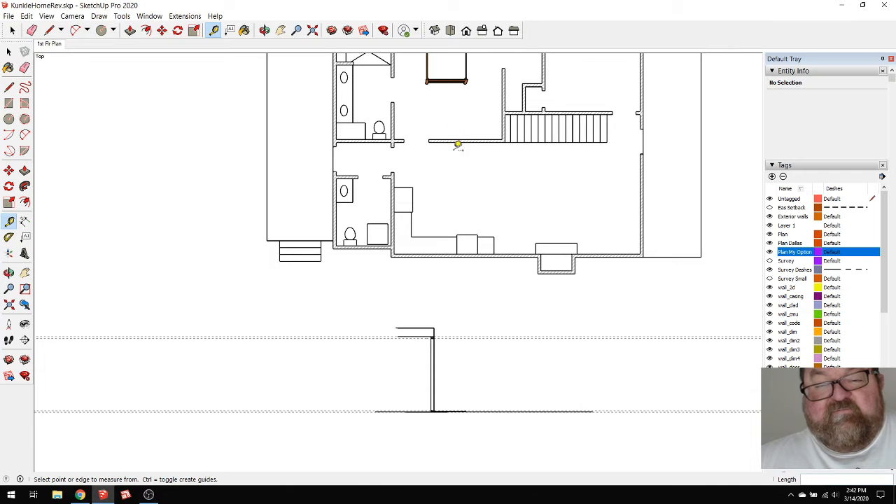
{"action": "left_click", "coordinate": [460, 238]}
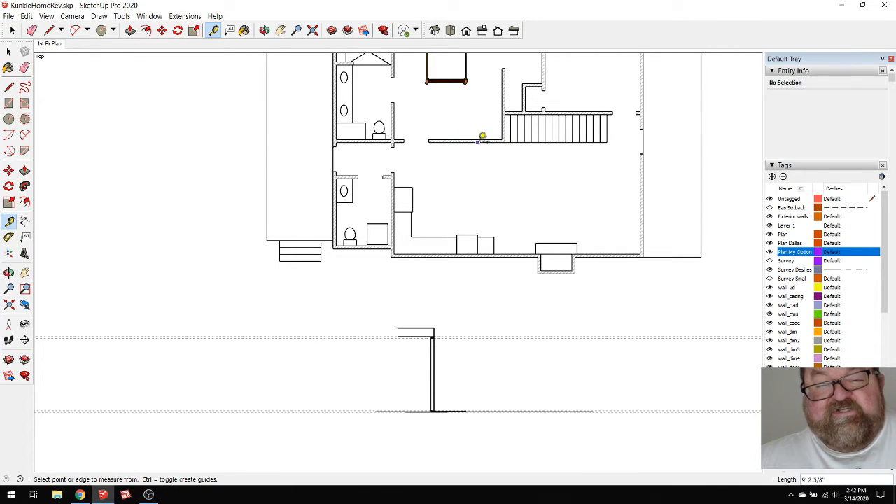
{"action": "scroll", "coordinate": [472, 226], "scroll_direction": "up", "scroll_amount": 1}
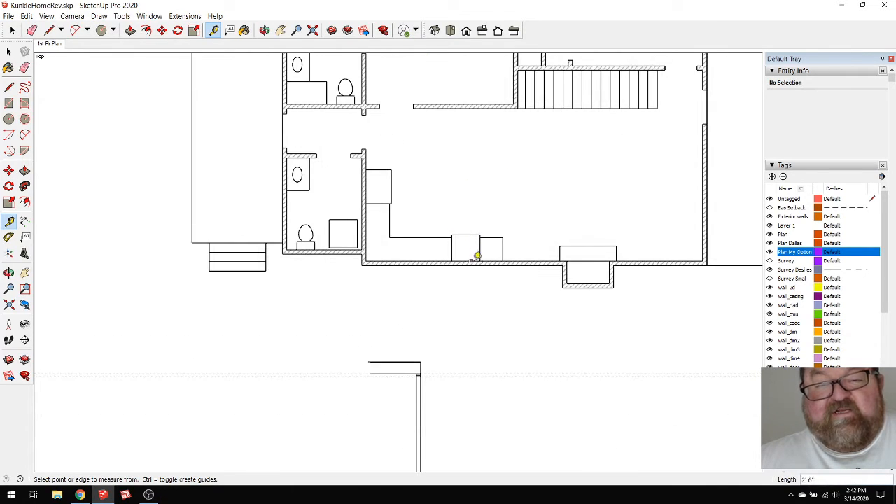
{"action": "left_click", "coordinate": [481, 263]}
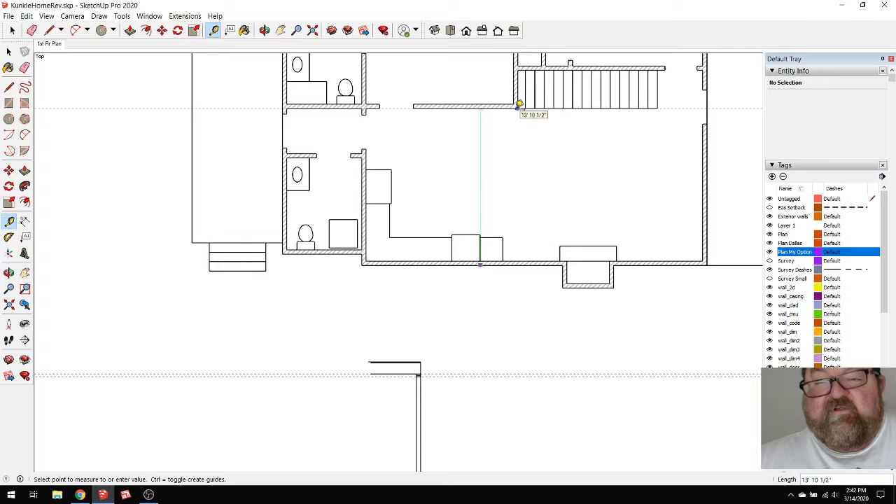
{"action": "key", "text": "Escape"}
Create a guide 1' above the guide at the top plates, through the top edge of the floor joist in the wall section
{"action": "scroll", "coordinate": [509, 154], "scroll_direction": "down", "scroll_amount": 4}
{"action": "scroll", "coordinate": [427, 326], "scroll_direction": "up", "scroll_amount": 6}
{"action": "scroll", "coordinate": [465, 299], "scroll_direction": "up", "scroll_amount": 6}
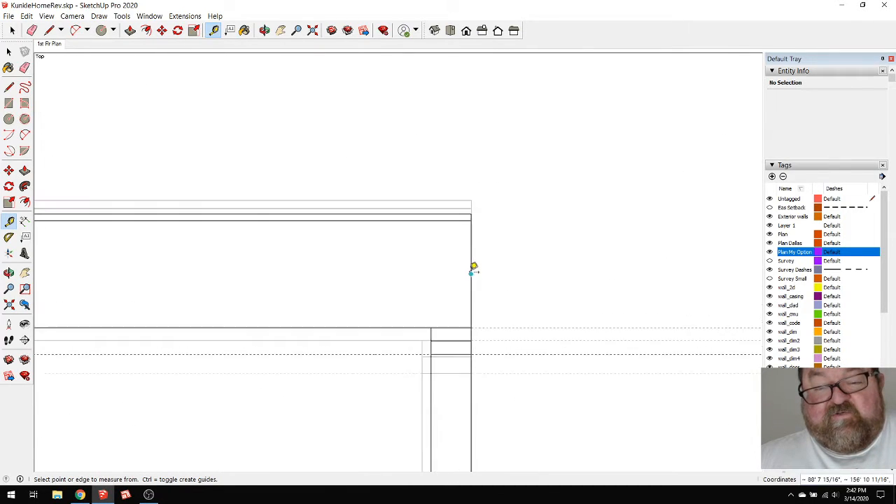
{"action": "left_click", "coordinate": [487, 340]}
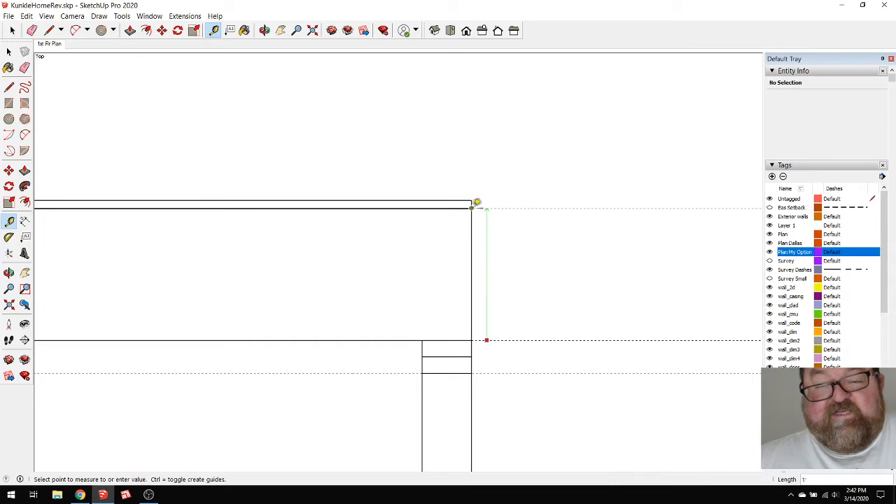
{"action": "left_click", "coordinate": [471, 209]}
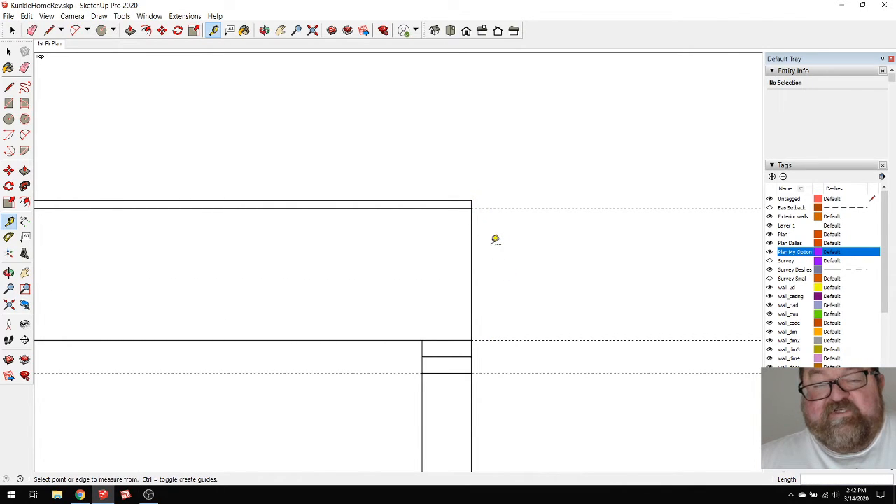
Create a guide along the top edge of the subfloor layer, parallel to the joist guide
{"action": "left_click", "coordinate": [476, 207]}
{"action": "key", "text": "Escape"}
{"action": "left_click", "coordinate": [485, 207]}
{"action": "key", "text": "Escape"}
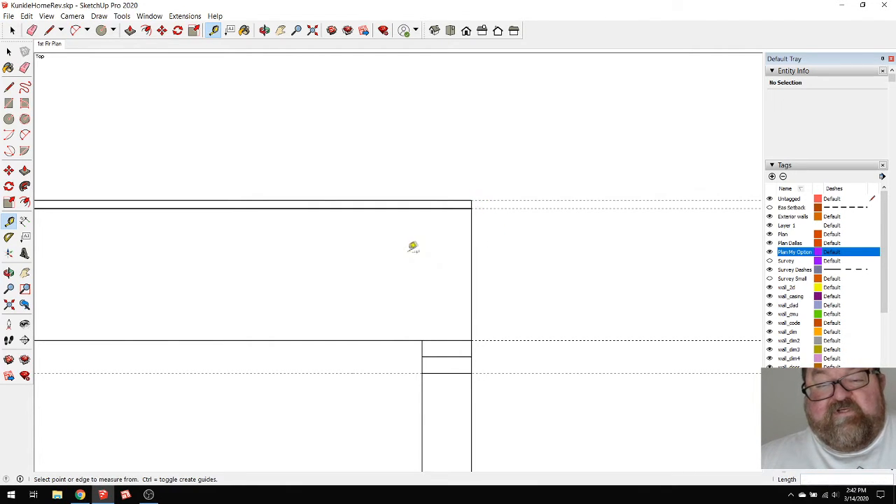
Erase the guides at the subfloor, joist and top plates, plus the one along the wall's bottom plate
{"action": "left_click", "coordinate": [32, 30]}
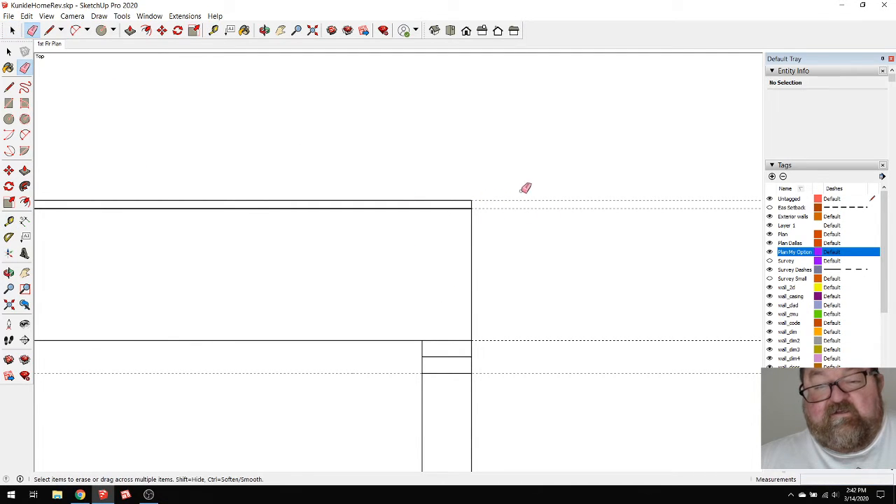
{"action": "scroll", "coordinate": [396, 194], "scroll_direction": "down", "scroll_amount": 5}
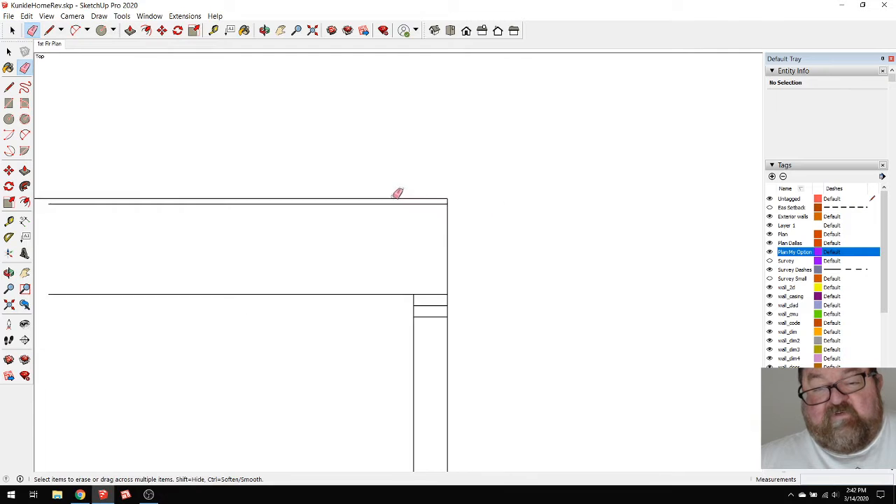
{"action": "scroll", "coordinate": [434, 205], "scroll_direction": "down", "scroll_amount": 2}
{"action": "scroll", "coordinate": [418, 451], "scroll_direction": "up", "scroll_amount": 4}
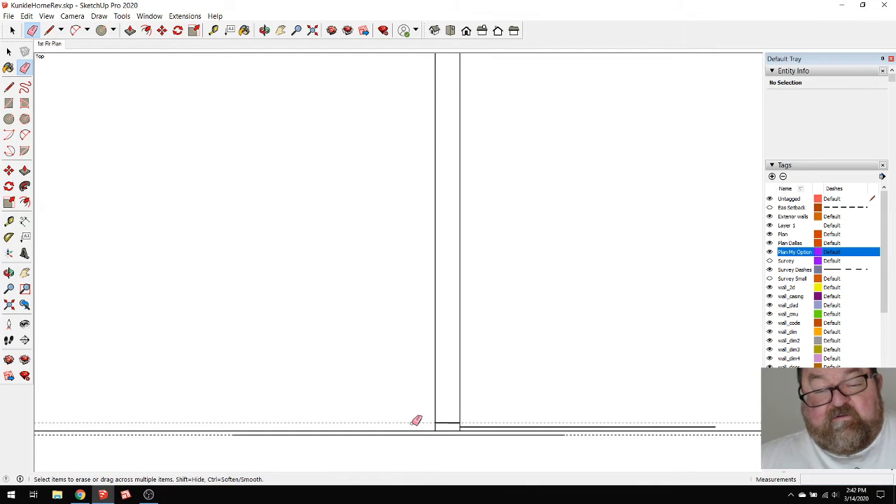
{"action": "scroll", "coordinate": [327, 415], "scroll_direction": "down", "scroll_amount": 2}
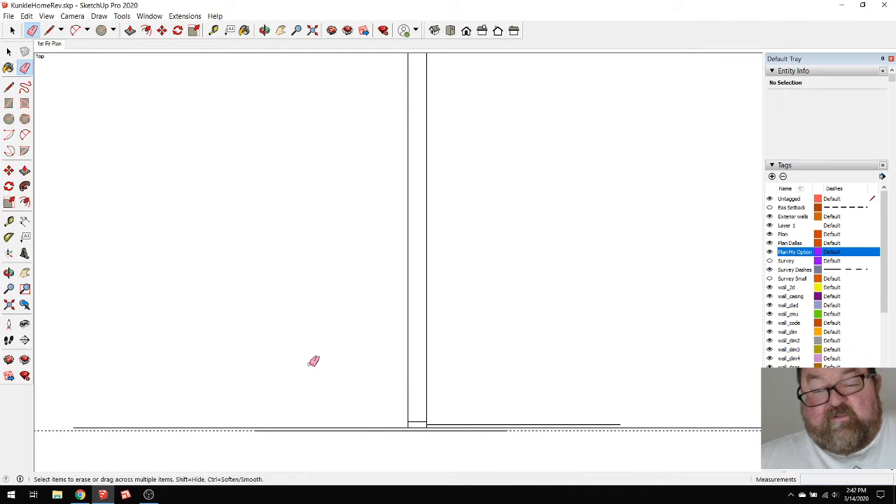
Examine the wall section from its base line up to the floor joist and subfloor corner
{"action": "scroll", "coordinate": [314, 362], "scroll_direction": "down", "scroll_amount": 2}
{"action": "scroll", "coordinate": [413, 308], "scroll_direction": "down", "scroll_amount": 1}
{"action": "scroll", "coordinate": [368, 104], "scroll_direction": "up", "scroll_amount": 2}
{"action": "scroll", "coordinate": [411, 170], "scroll_direction": "up", "scroll_amount": 2}
{"action": "scroll", "coordinate": [415, 208], "scroll_direction": "up", "scroll_amount": 1}
{"action": "scroll", "coordinate": [415, 208], "scroll_direction": "up", "scroll_amount": 1}
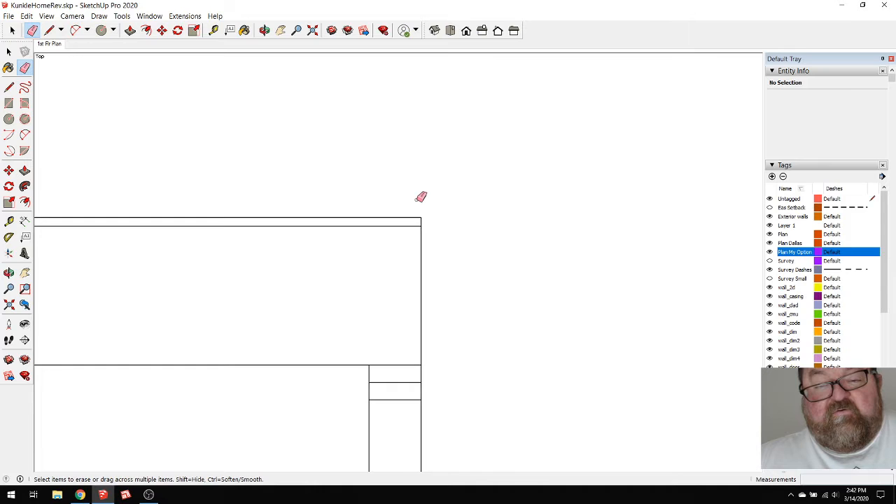
{"action": "scroll", "coordinate": [415, 180], "scroll_direction": "down", "scroll_amount": 2}
{"action": "scroll", "coordinate": [371, 173], "scroll_direction": "down", "scroll_amount": 1}
{"action": "scroll", "coordinate": [368, 177], "scroll_direction": "down", "scroll_amount": 2}
{"action": "scroll", "coordinate": [374, 358], "scroll_direction": "up", "scroll_amount": 3}
{"action": "scroll", "coordinate": [435, 353], "scroll_direction": "down", "scroll_amount": 2}
{"action": "scroll", "coordinate": [416, 166], "scroll_direction": "up", "scroll_amount": 1}
{"action": "scroll", "coordinate": [403, 228], "scroll_direction": "up", "scroll_amount": 3}
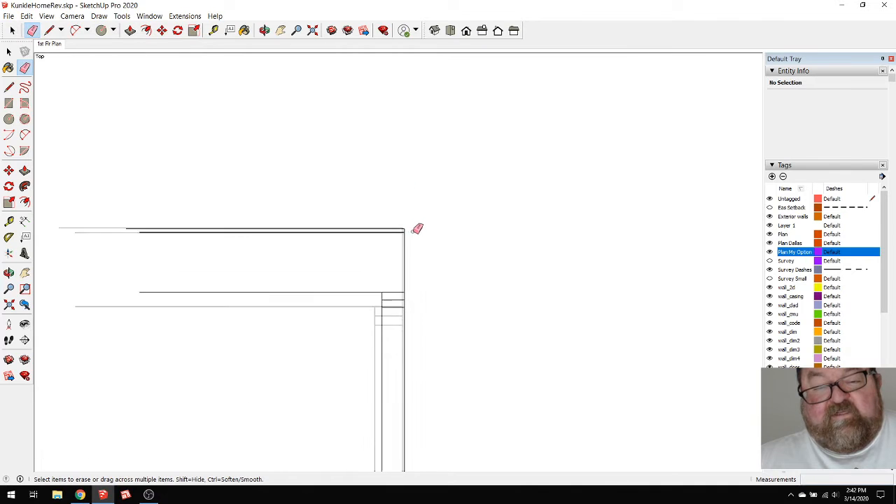
Draw a horizontal line extending the subfloor's top edge about 2" past the wall's outer face
{"action": "scroll", "coordinate": [417, 228], "scroll_direction": "up", "scroll_amount": 3}
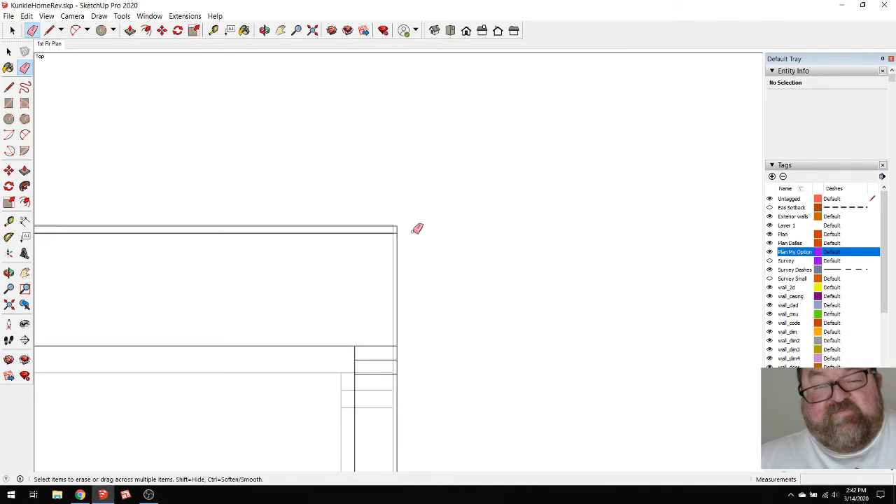
{"action": "left_click", "coordinate": [55, 29]}
{"action": "left_click", "coordinate": [376, 219]}
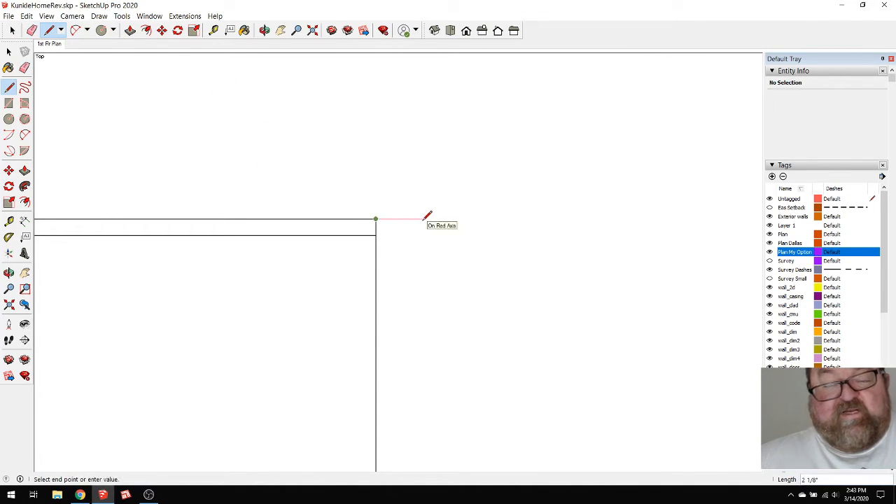
{"action": "left_click", "coordinate": [422, 218]}
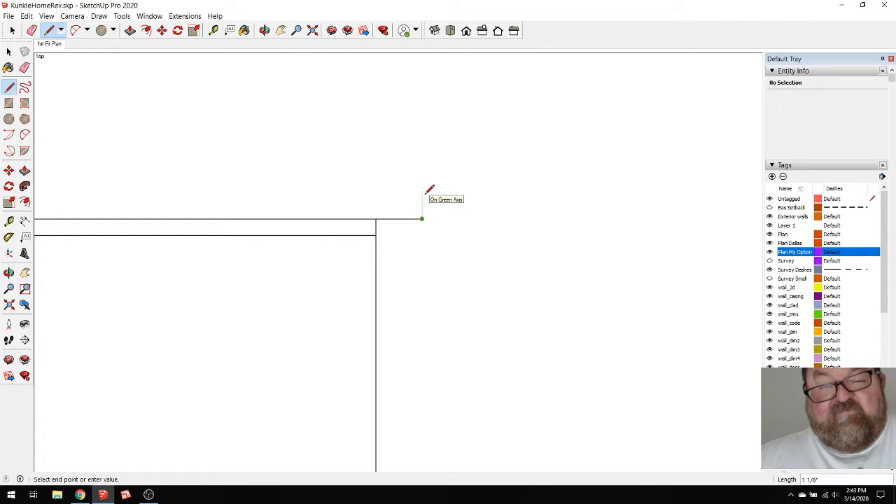
{"action": "key", "text": "Escape"}
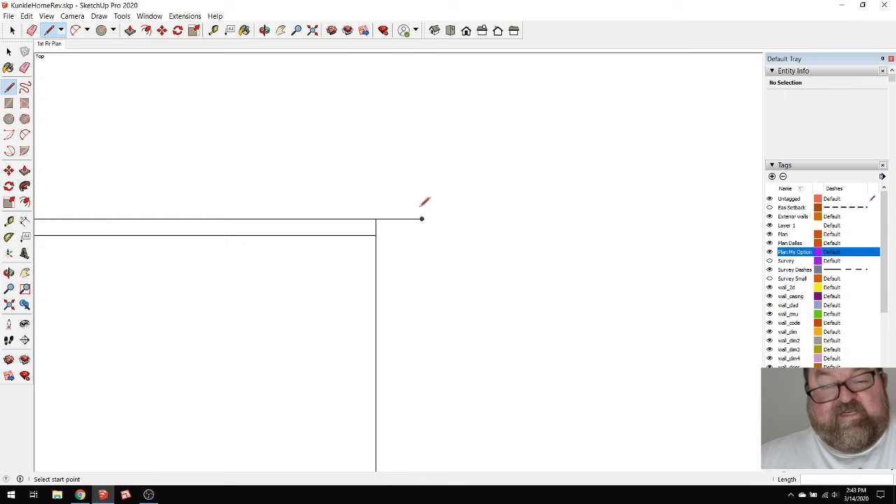
Outline a finish-floor layer on top of the subfloor, projecting 1.75" past the subfloor's outer corner
{"action": "left_click", "coordinate": [376, 219]}
{"action": "type", "text": "1.75"}
{"action": "key", "text": "Return"}
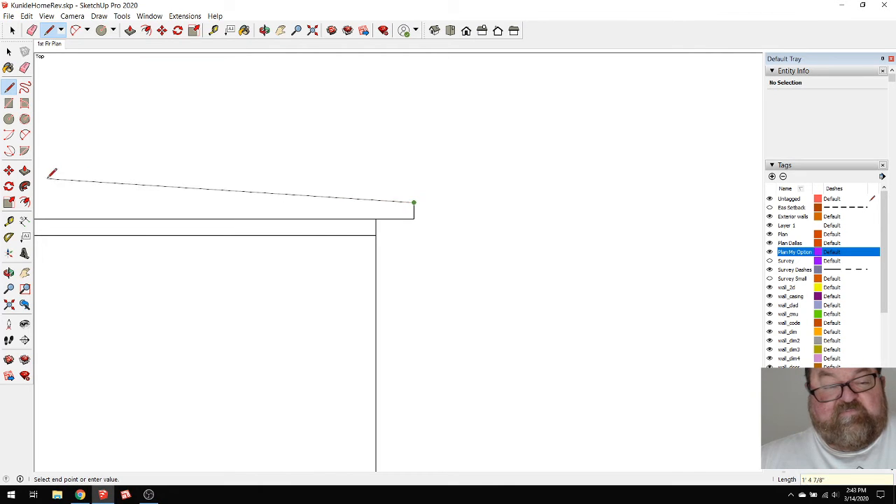
{"action": "left_click", "coordinate": [46, 201]}
{"action": "key", "text": "Escape"}
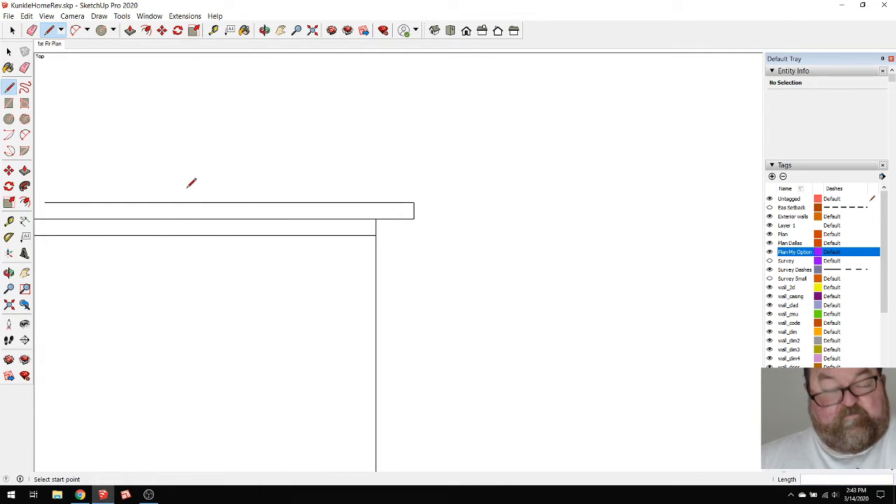
Measure the height from the upper finish floor's top edge down to the lower floor's surface
{"action": "scroll", "coordinate": [308, 200], "scroll_direction": "down", "scroll_amount": 2}
{"action": "scroll", "coordinate": [372, 213], "scroll_direction": "up", "scroll_amount": 2}
{"action": "scroll", "coordinate": [362, 198], "scroll_direction": "down", "scroll_amount": 3}
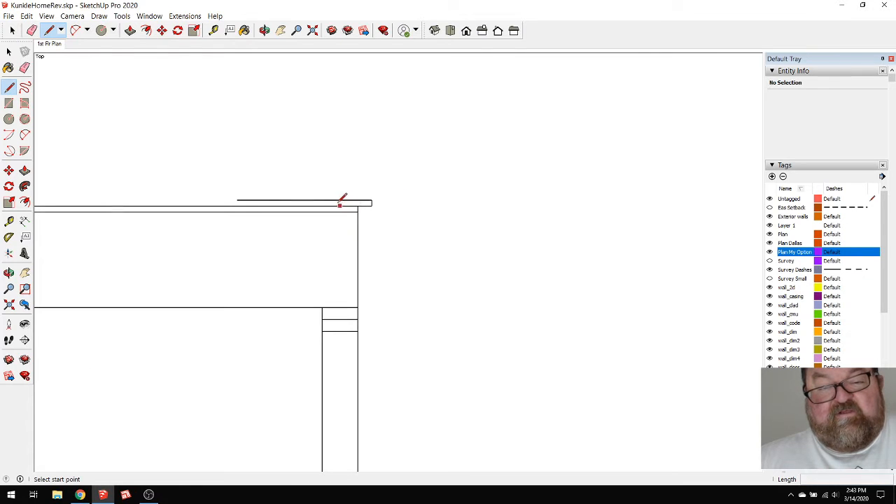
{"action": "scroll", "coordinate": [340, 204], "scroll_direction": "down", "scroll_amount": 3}
{"action": "scroll", "coordinate": [336, 196], "scroll_direction": "up", "scroll_amount": 7}
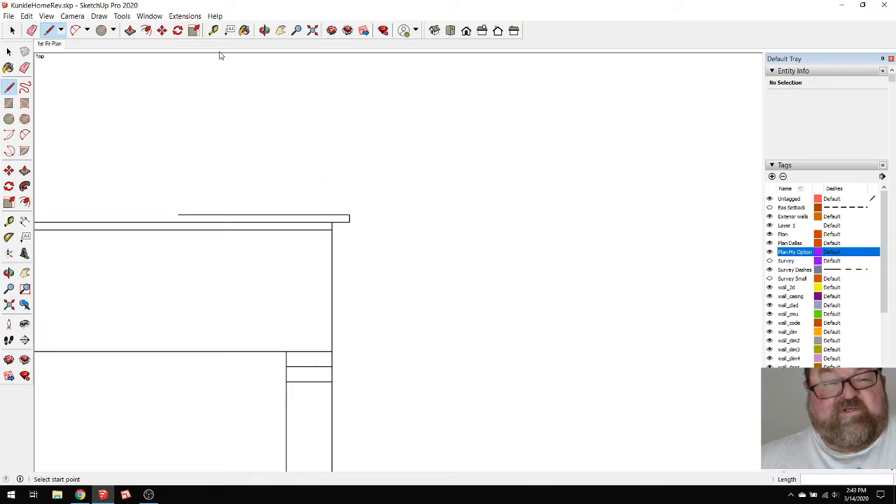
{"action": "left_click", "coordinate": [213, 30]}
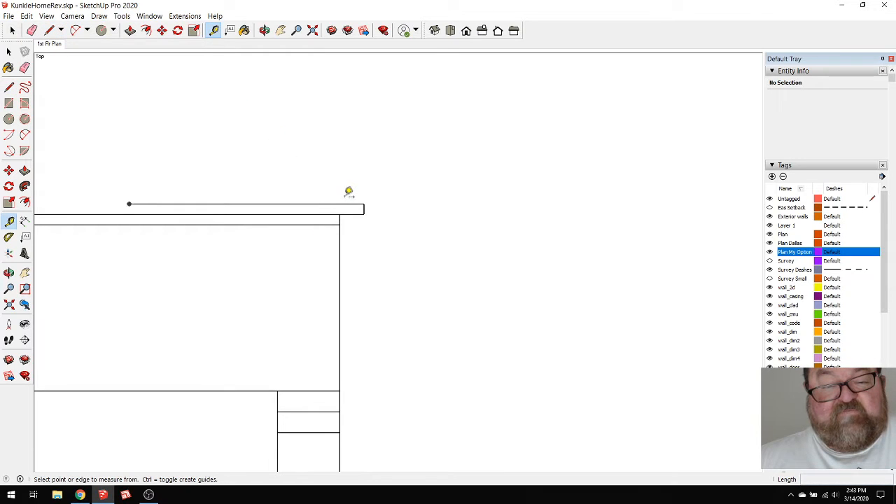
{"action": "left_click", "coordinate": [345, 205]}
{"action": "scroll", "coordinate": [380, 200], "scroll_direction": "down", "scroll_amount": 10}
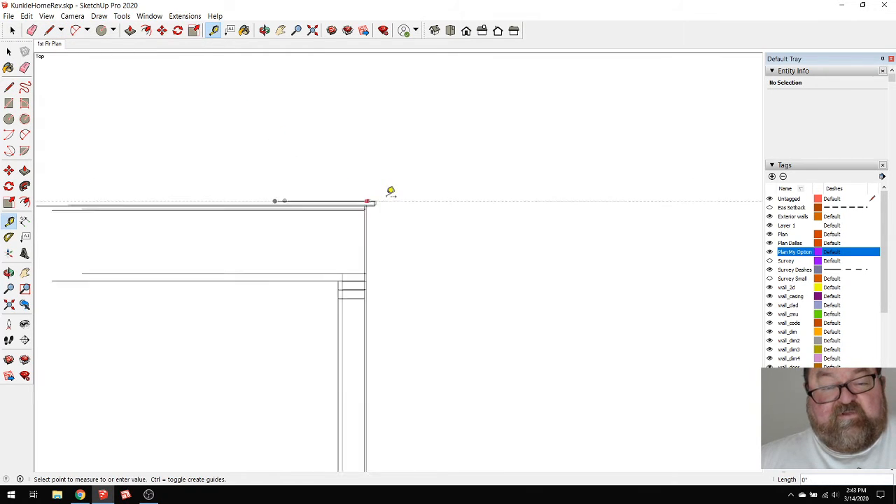
{"action": "scroll", "coordinate": [379, 366], "scroll_direction": "up", "scroll_amount": 2}
{"action": "scroll", "coordinate": [380, 364], "scroll_direction": "up", "scroll_amount": 8}
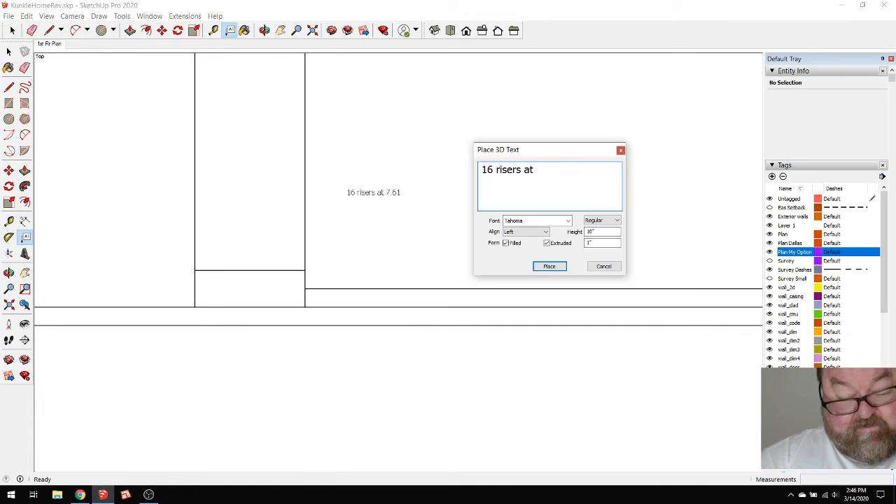
Place the 3D text '16 risers at 7.61 "' beside the wall section, 2" high with a 0.25" extrusion
{"action": "type", "text": "7"}
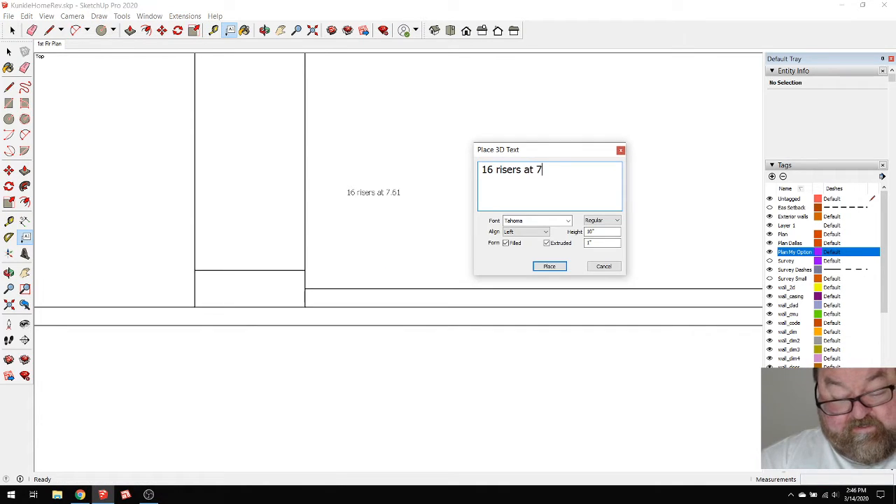
{"action": "type", "text": ".61 \""}
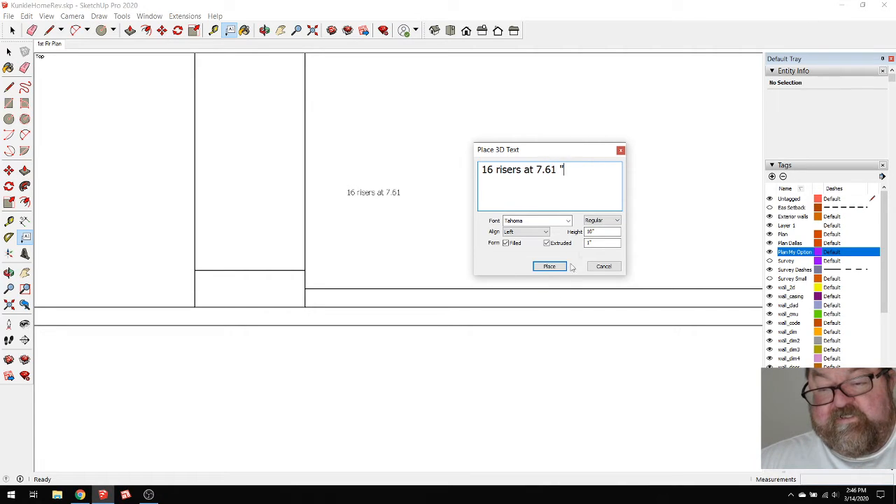
{"action": "double_click", "coordinate": [590, 232]}
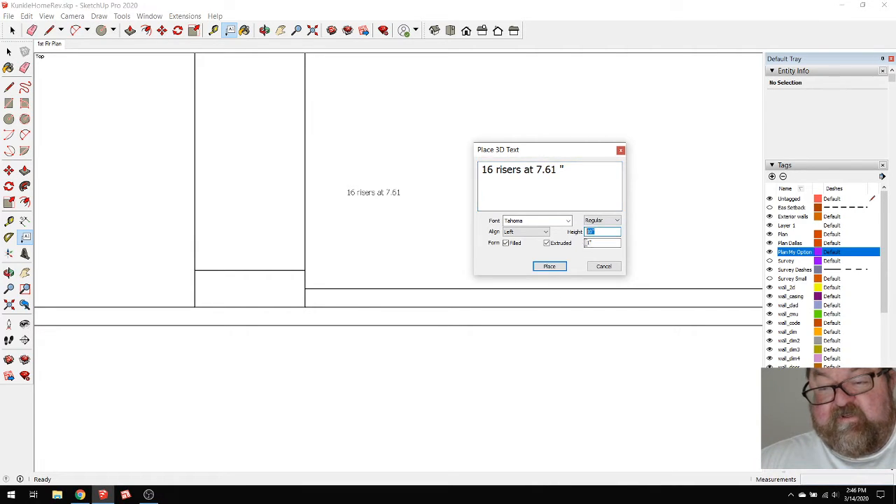
{"action": "type", "text": "2"}
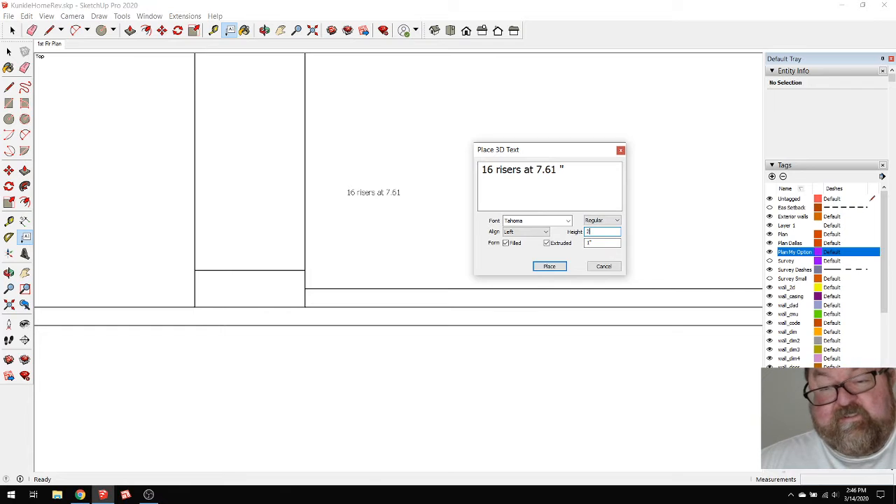
{"action": "double_click", "coordinate": [594, 243]}
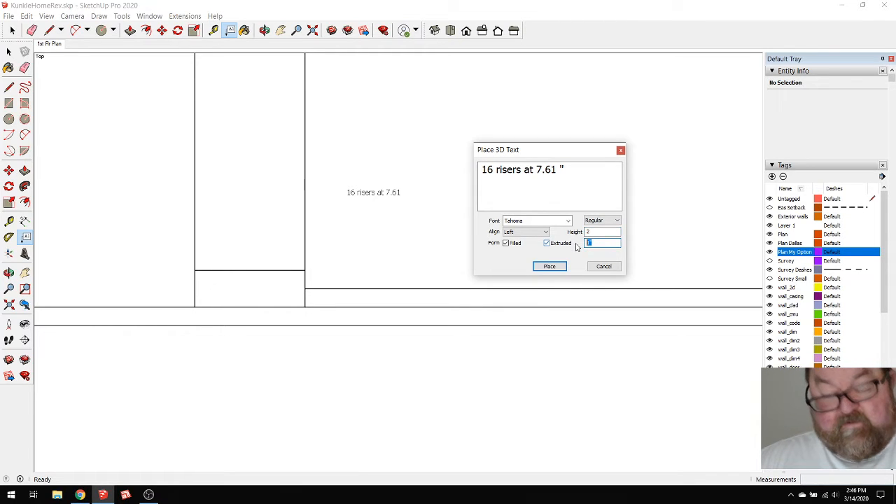
{"action": "type", "text": ".25"}
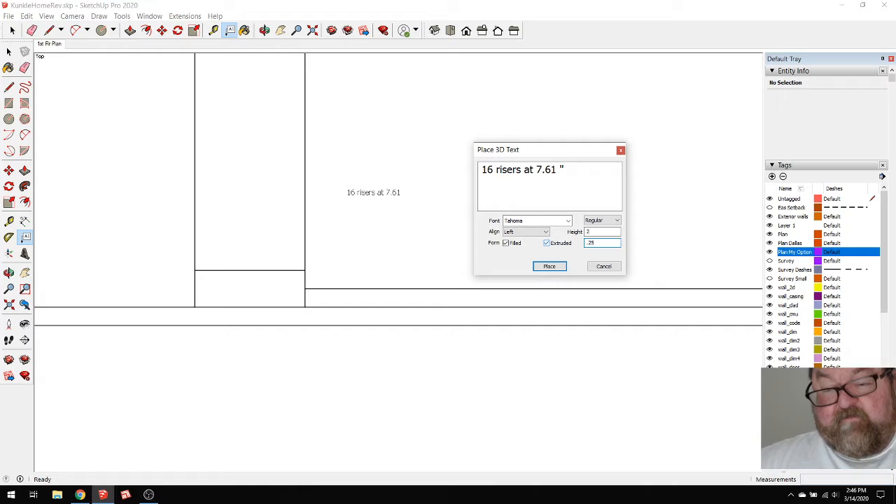
{"action": "left_click", "coordinate": [543, 266]}
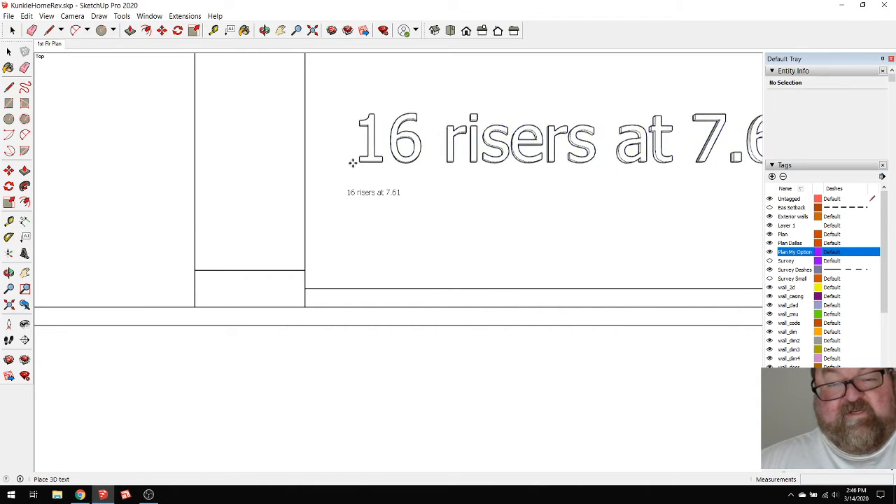
{"action": "left_click", "coordinate": [354, 162]}
Delete the small '16 risers at 7.61' text label below the new 3D text
{"action": "scroll", "coordinate": [293, 207], "scroll_direction": "down", "scroll_amount": 2}
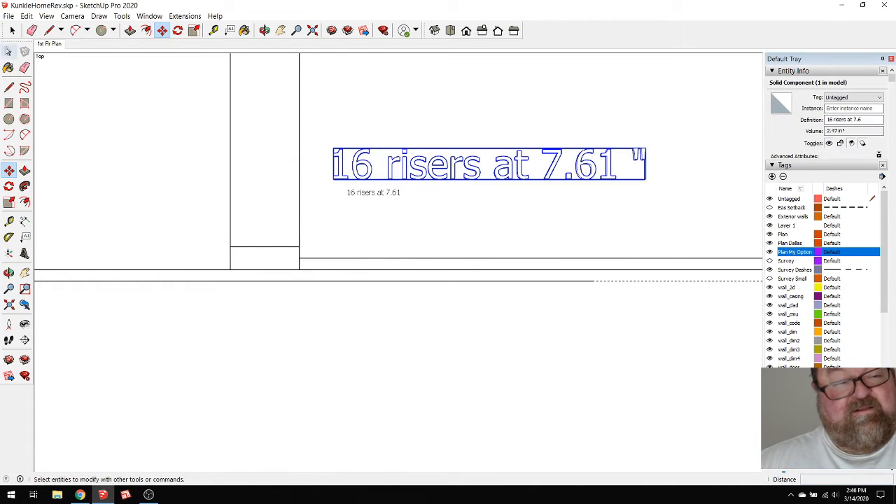
{"action": "left_click", "coordinate": [8, 51]}
{"action": "left_click", "coordinate": [390, 199]}
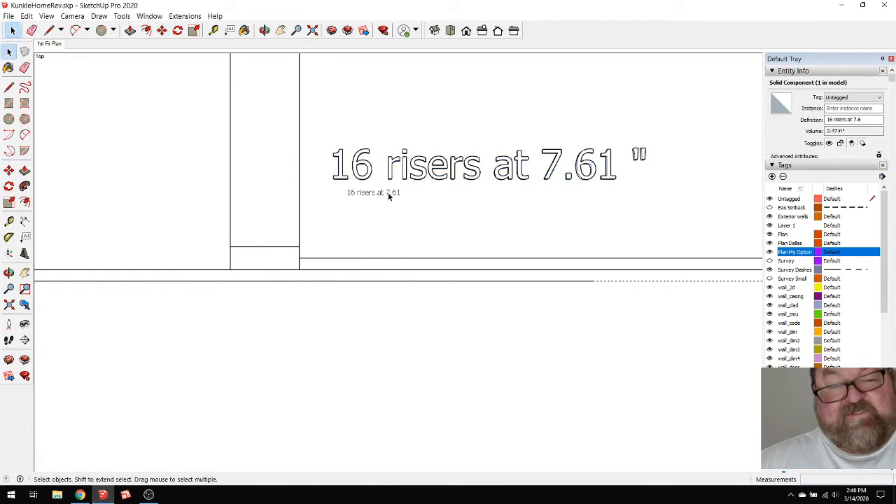
{"action": "left_click", "coordinate": [334, 194]}
{"action": "key", "text": "Delete"}
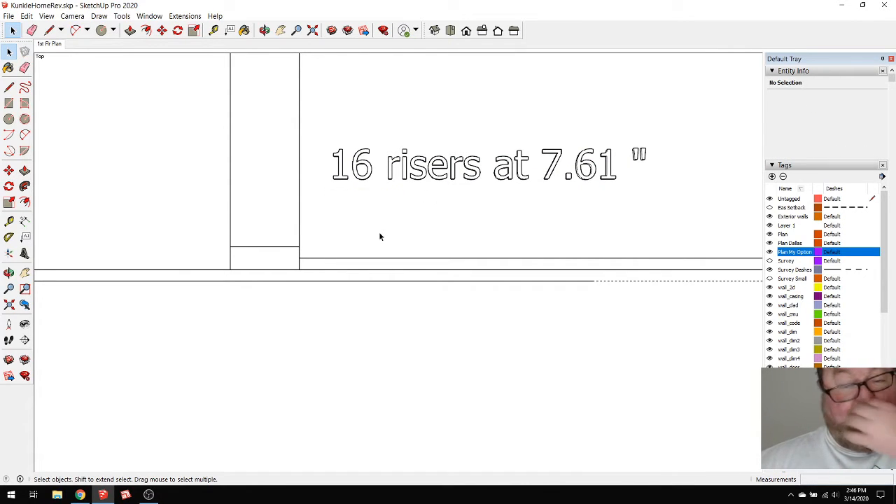
Place the 3D text '17 risers at 7.169' just above the 16-riser note
{"action": "scroll", "coordinate": [380, 241], "scroll_direction": "down", "scroll_amount": 1}
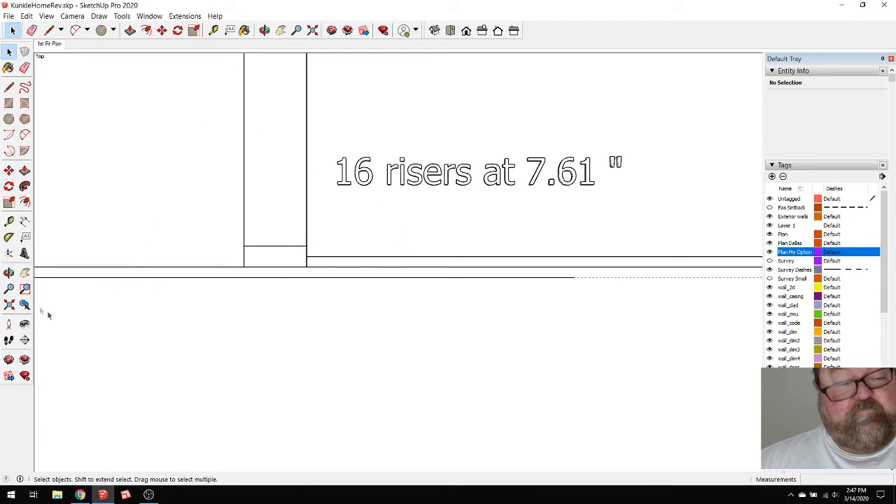
{"action": "left_click", "coordinate": [25, 254]}
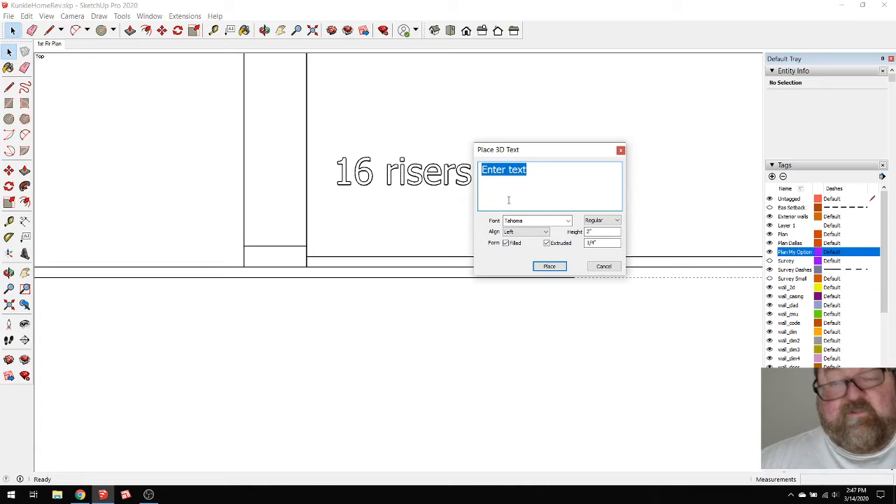
{"action": "type", "text": "17 "}
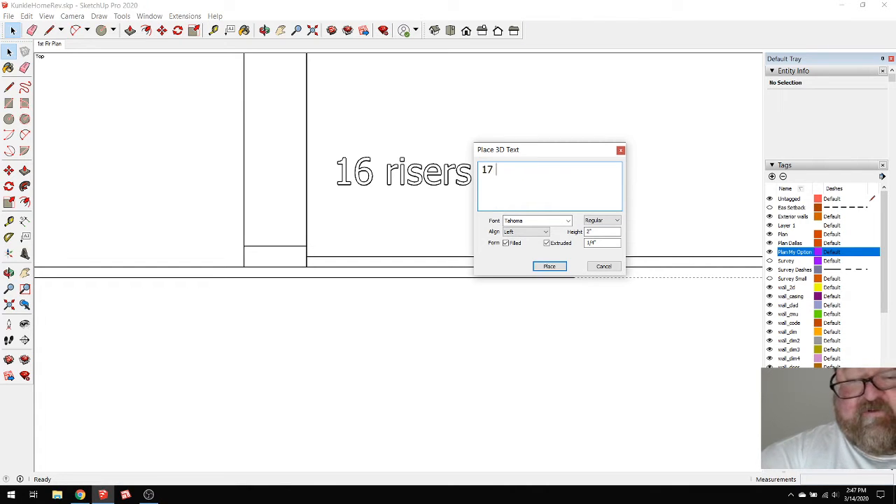
{"action": "type", "text": "ris"}
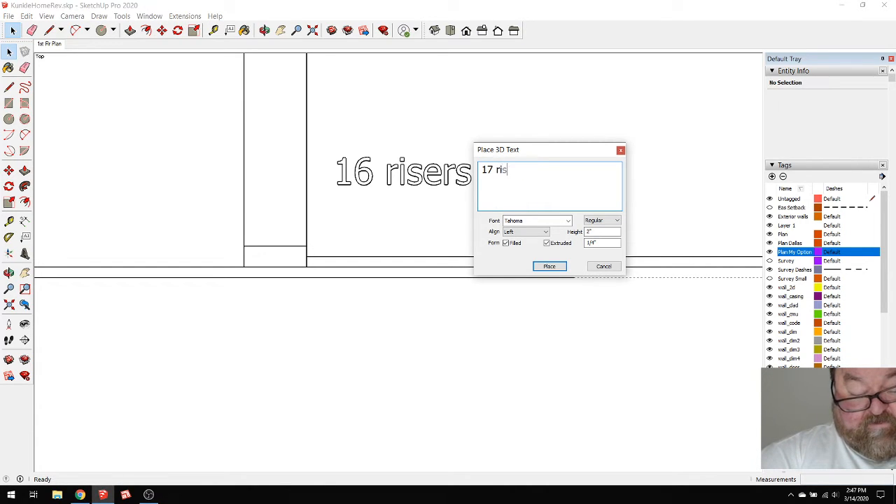
{"action": "type", "text": "ers at "}
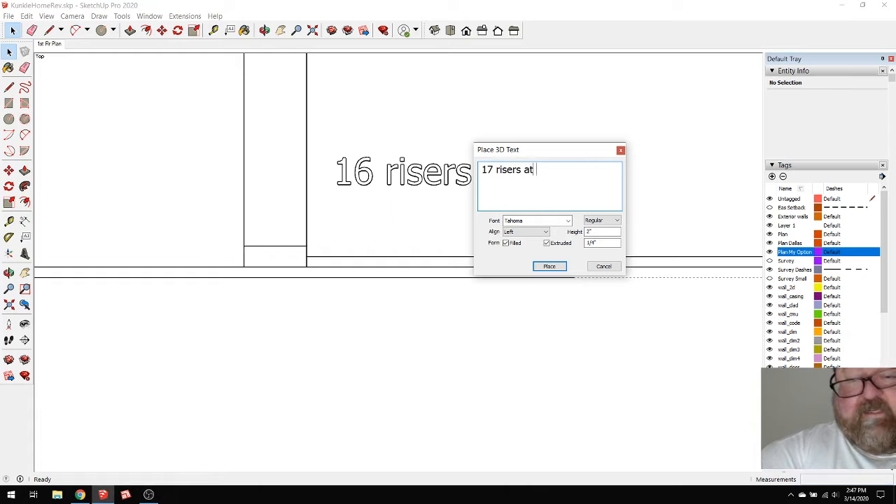
{"action": "type", "text": "7.1"}
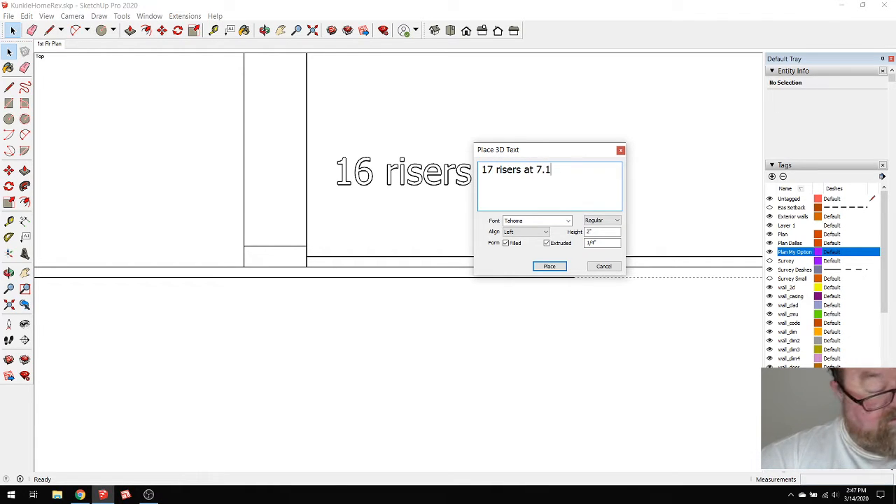
{"action": "type", "text": "69"}
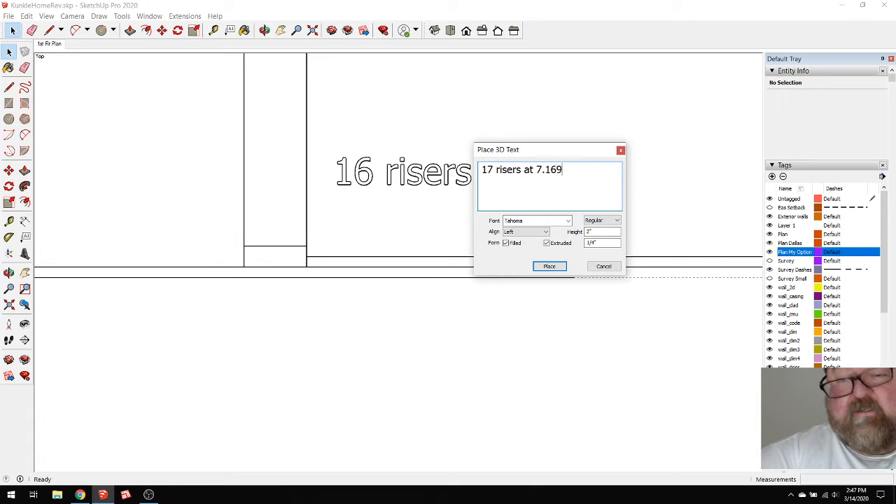
{"action": "left_click", "coordinate": [549, 266]}
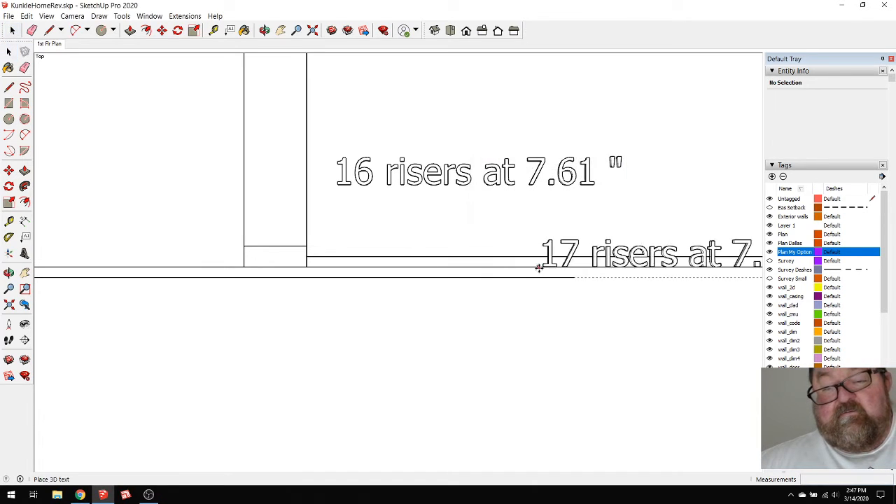
{"action": "left_click", "coordinate": [336, 121]}
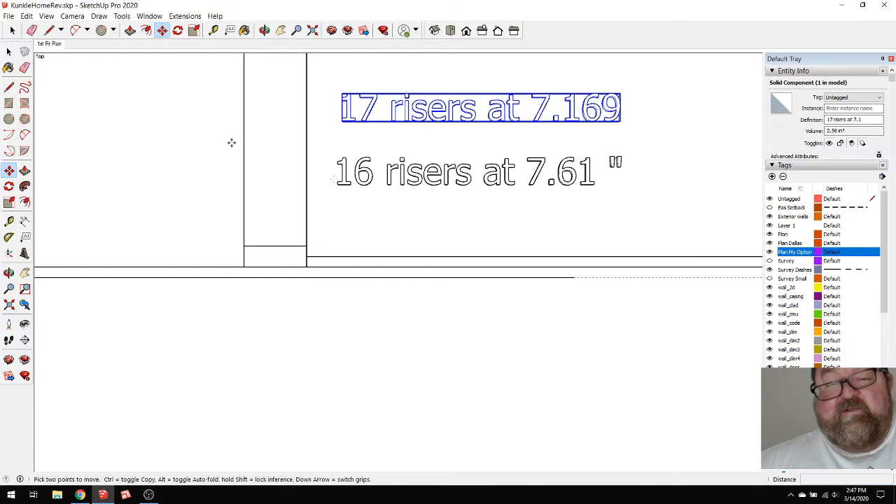
{"action": "left_click", "coordinate": [12, 31]}
{"action": "left_click", "coordinate": [334, 112]}
{"action": "scroll", "coordinate": [369, 257], "scroll_direction": "down", "scroll_amount": 1}
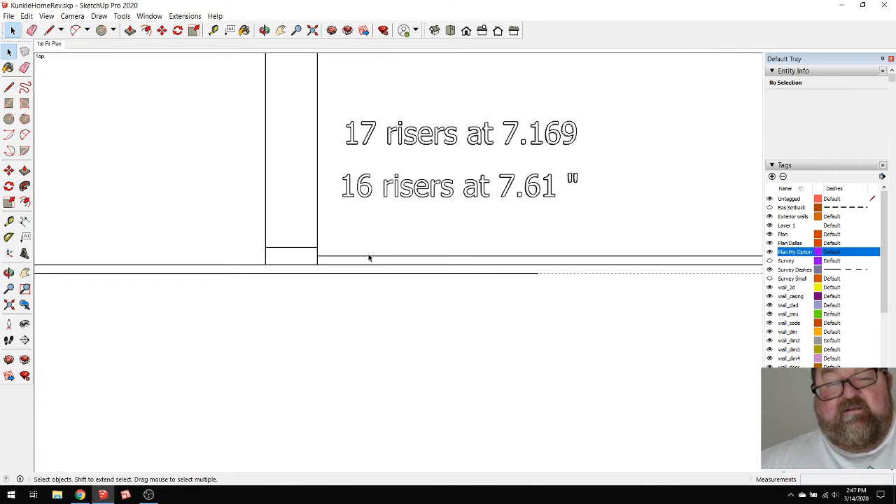
Place the 3D text '121.875" rise' above the two riser notes
{"action": "scroll", "coordinate": [455, 154], "scroll_direction": "up", "scroll_amount": 1}
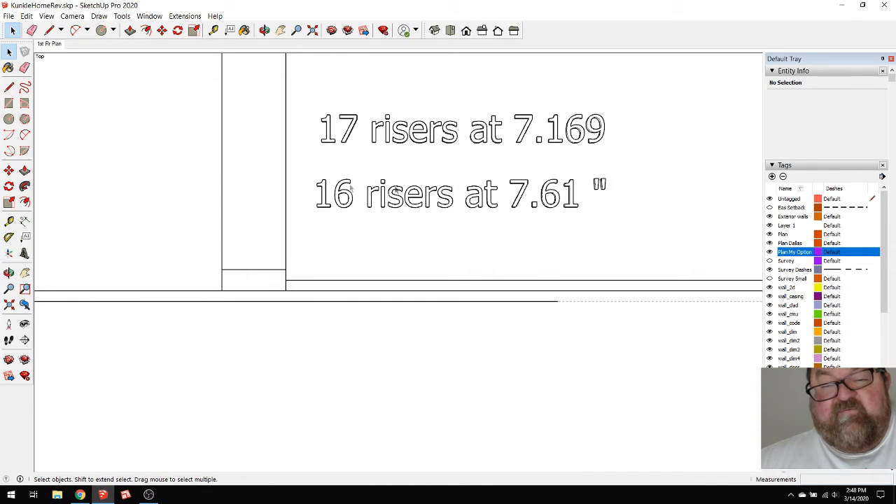
{"action": "scroll", "coordinate": [316, 222], "scroll_direction": "down", "scroll_amount": 10}
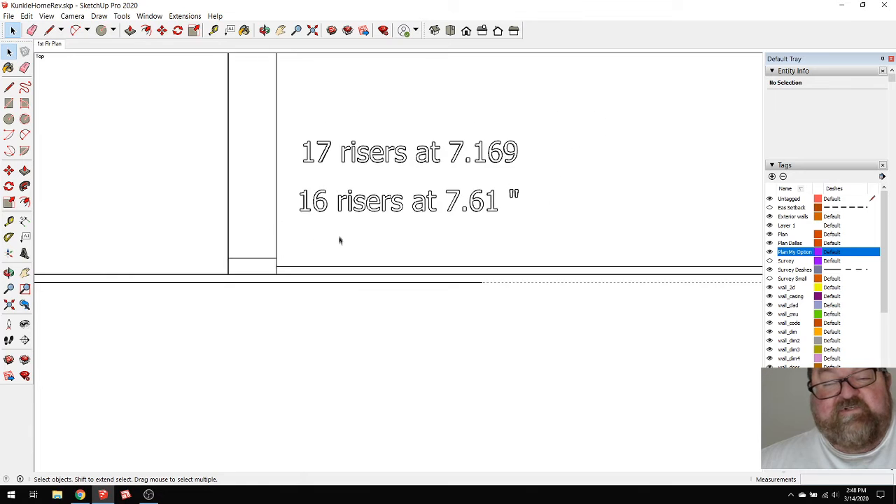
{"action": "scroll", "coordinate": [383, 263], "scroll_direction": "up", "scroll_amount": 10}
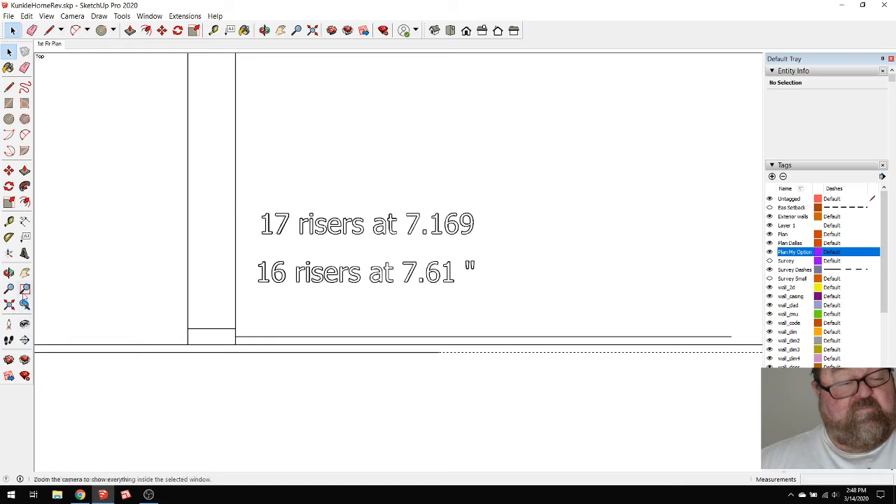
{"action": "left_click", "coordinate": [25, 254]}
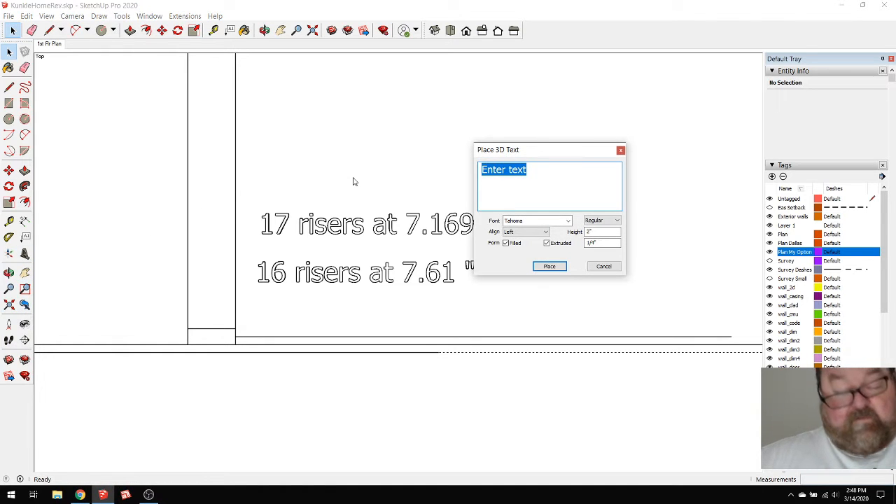
{"action": "type", "text": "1"}
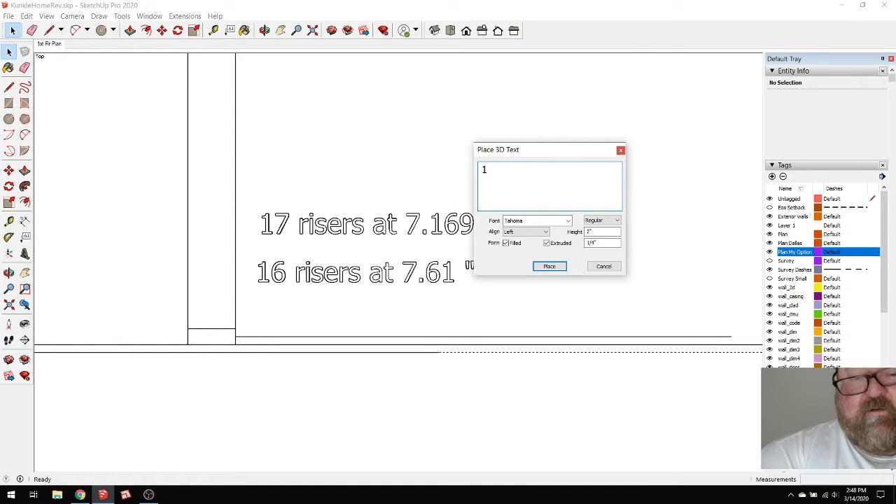
{"action": "type", "text": "21.875"}
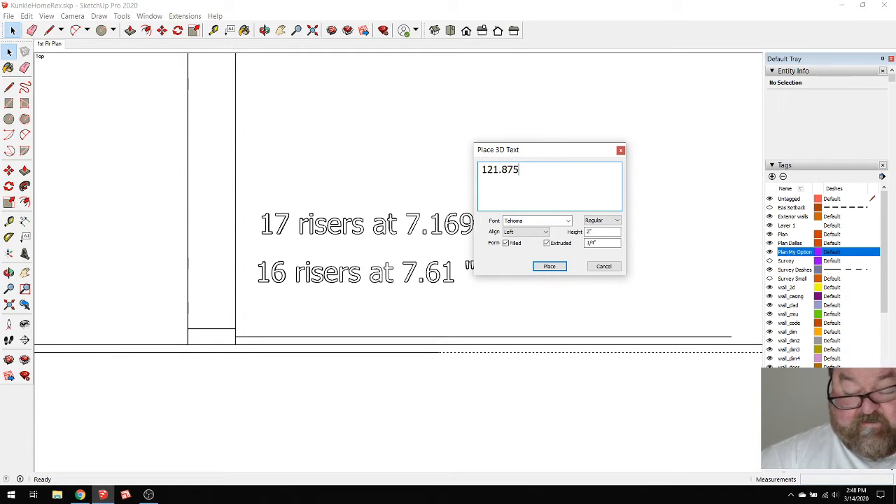
{"action": "type", "text": "\" rise"}
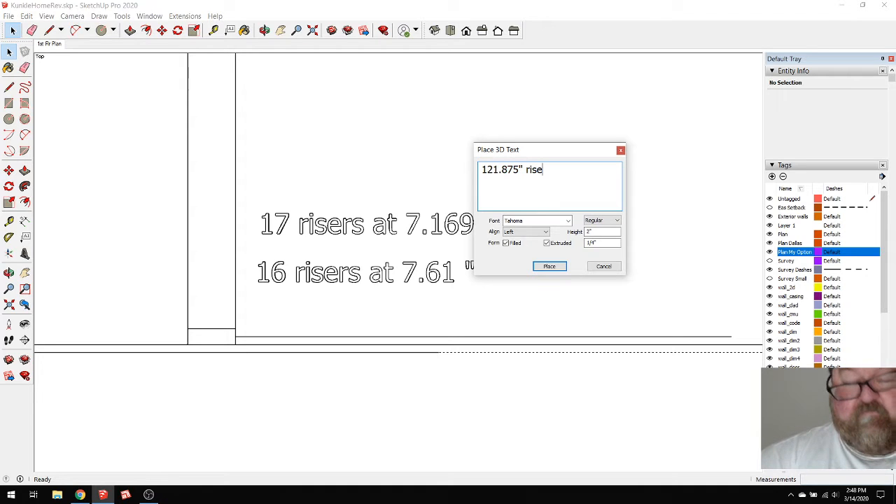
{"action": "left_click", "coordinate": [550, 266]}
{"action": "left_click", "coordinate": [267, 182]}
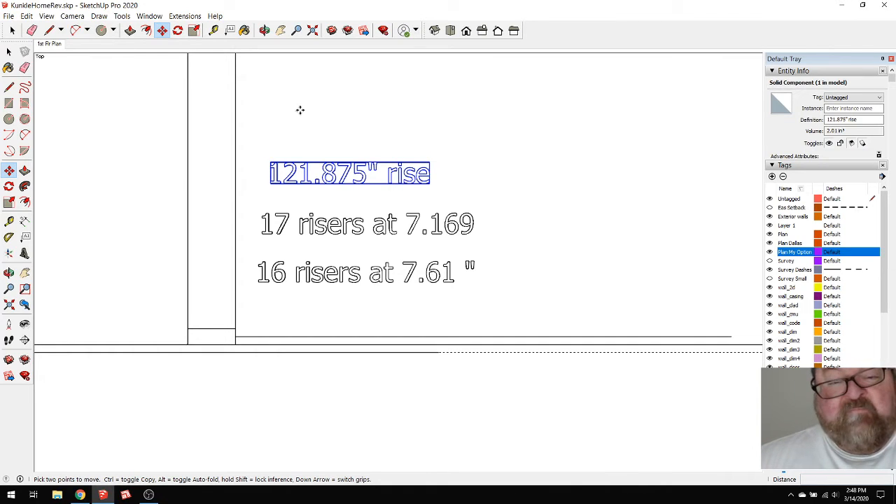
{"action": "left_click", "coordinate": [9, 52]}
{"action": "left_click", "coordinate": [288, 110]}
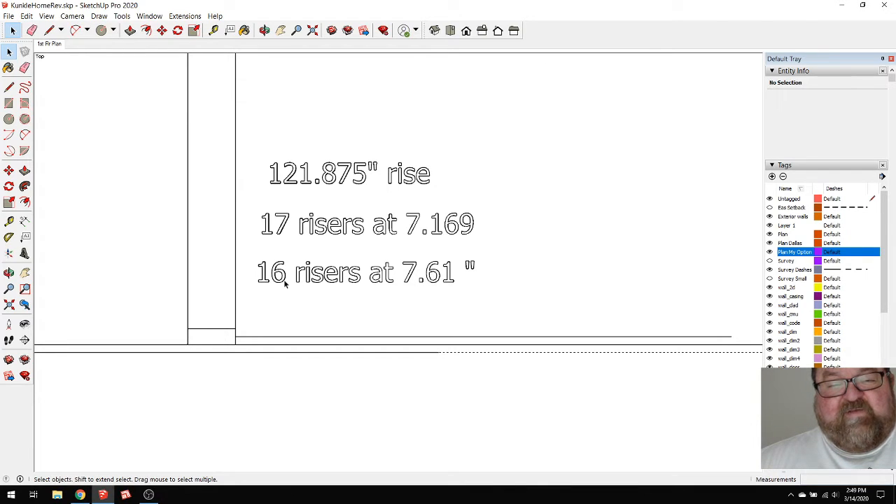
Draw a vertical 7.61" riser line in the open area beyond the riser notes, with a 10" horizontal tread running from its top toward the wall
{"action": "scroll", "coordinate": [365, 280], "scroll_direction": "up", "scroll_amount": 3}
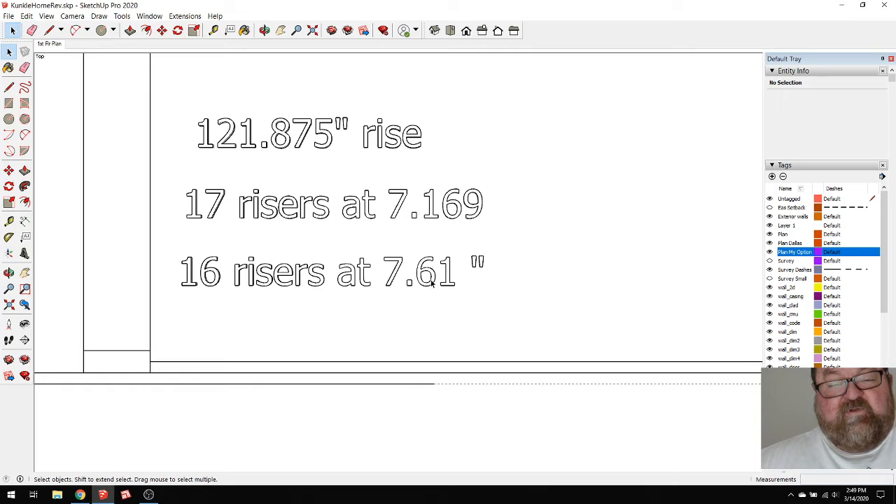
{"action": "scroll", "coordinate": [303, 289], "scroll_direction": "down", "scroll_amount": 9}
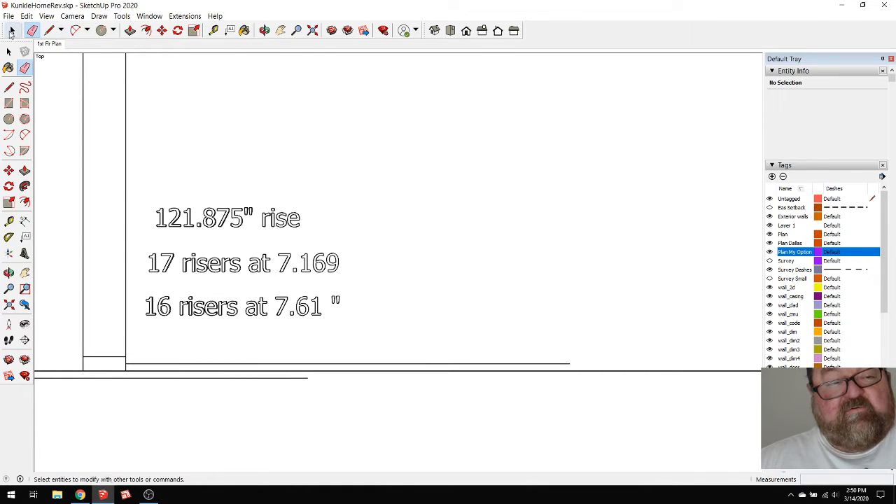
{"action": "left_click", "coordinate": [47, 30]}
{"action": "scroll", "coordinate": [516, 304], "scroll_direction": "up", "scroll_amount": 1}
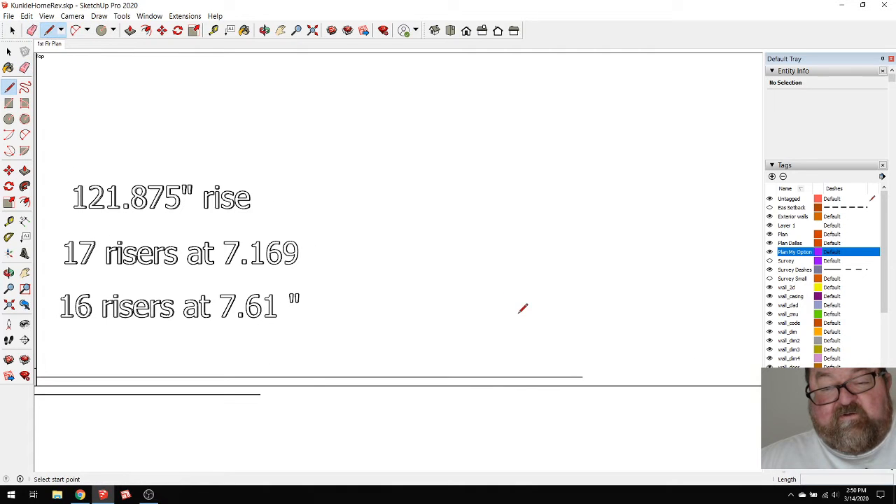
{"action": "left_click", "coordinate": [549, 376]}
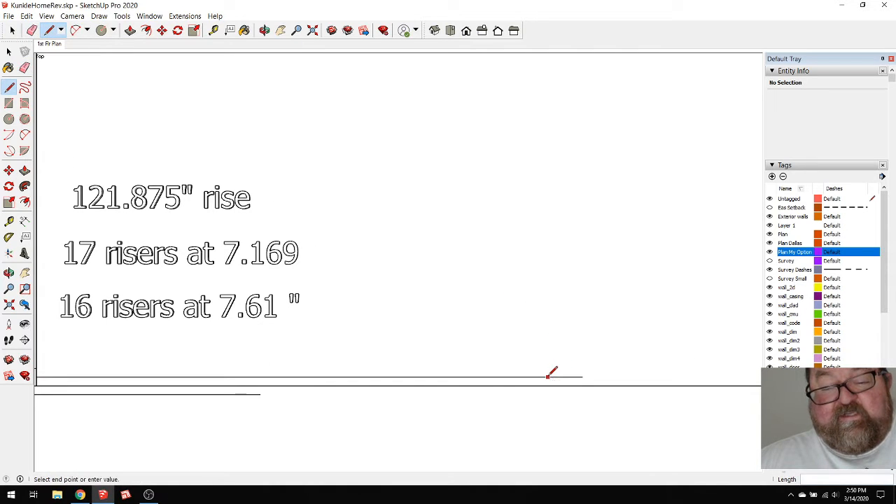
{"action": "key", "text": "Escape"}
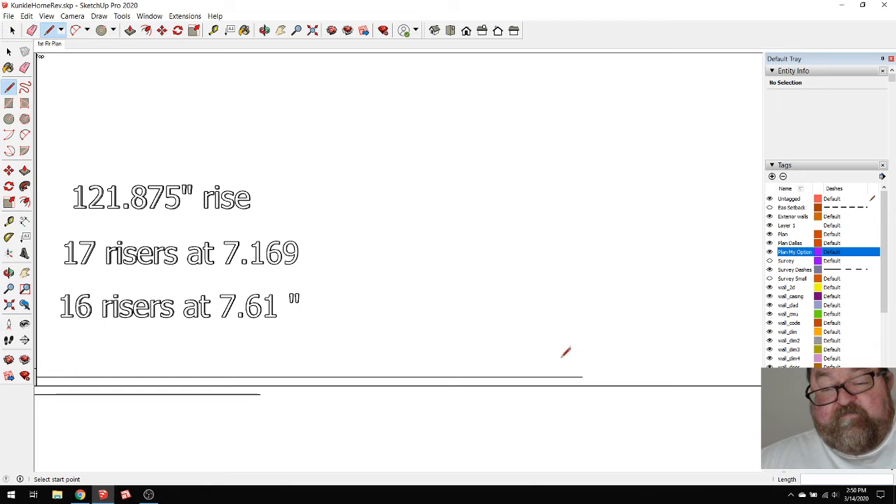
{"action": "scroll", "coordinate": [474, 341], "scroll_direction": "down", "scroll_amount": 1}
{"action": "left_click", "coordinate": [603, 326]}
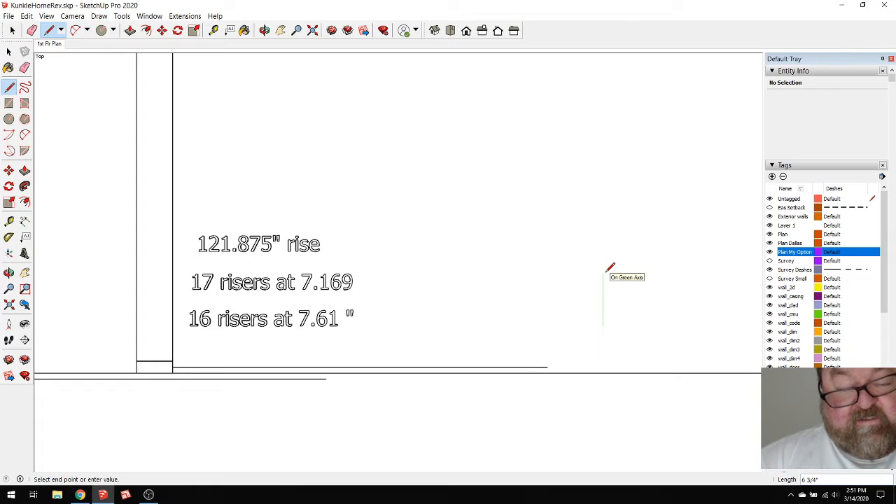
{"action": "type", "text": "7.61"}
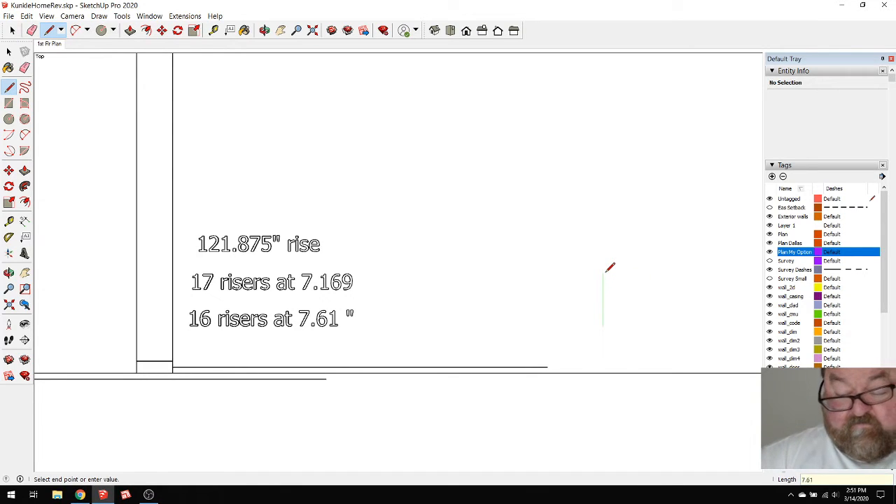
{"action": "key", "text": "Return"}
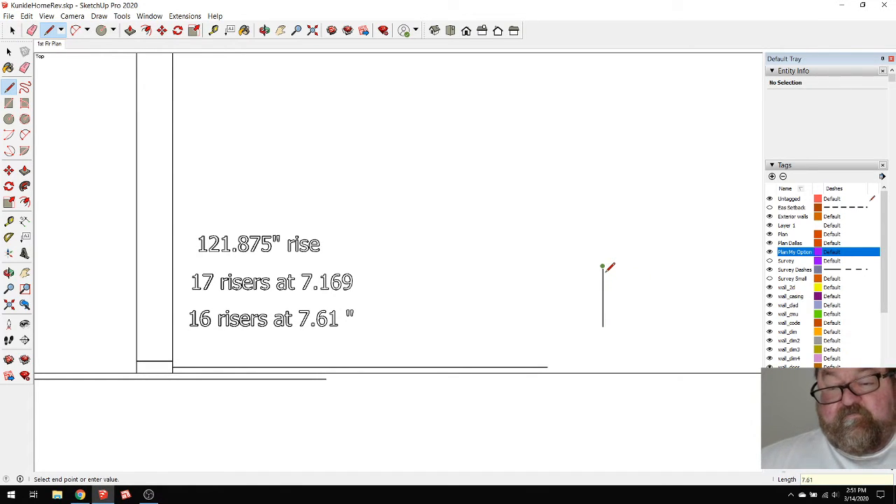
{"action": "type", "text": "10"}
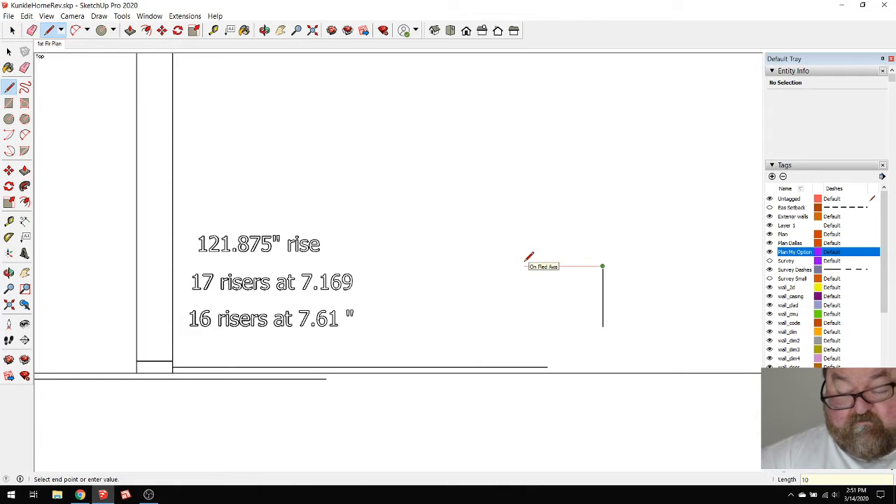
{"action": "key", "text": "Return"}
{"action": "key", "text": "Escape"}
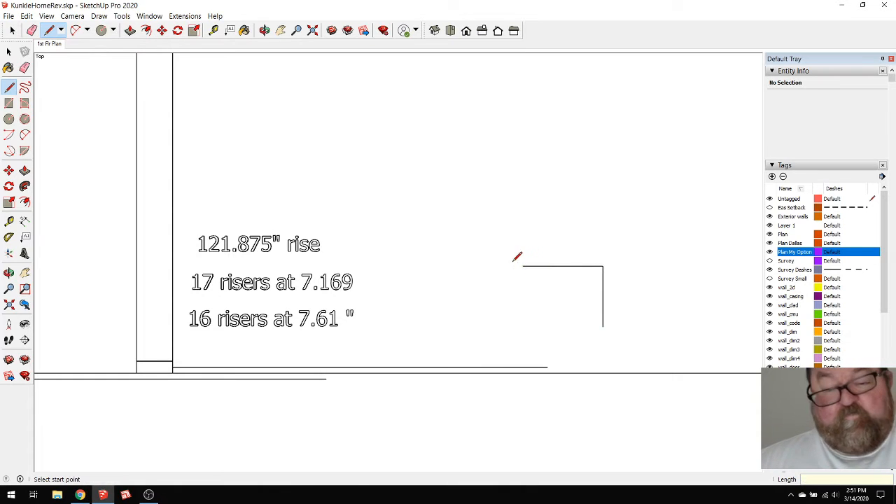
Select the riser and tread lines together
{"action": "key", "text": "space"}
{"action": "left_click_drag", "start_coordinate": [493, 246], "coordinate": [616, 332]}
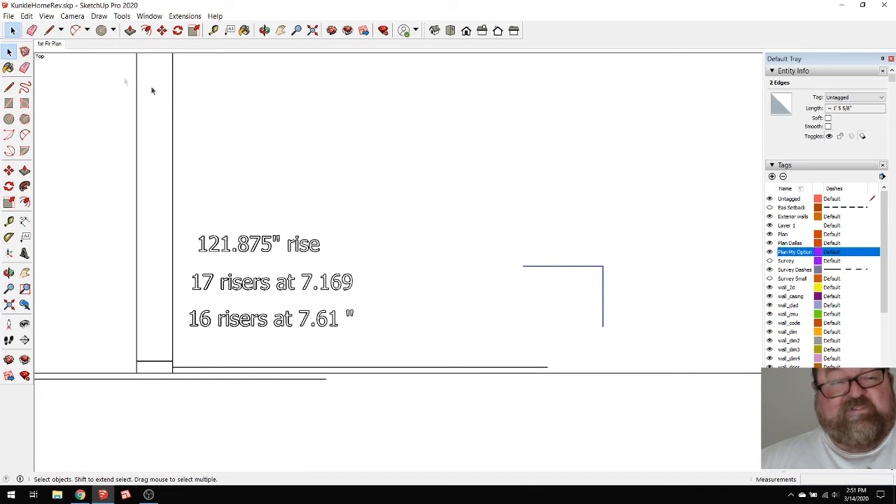
{"action": "left_click", "coordinate": [213, 30]}
{"action": "left_click", "coordinate": [603, 280]}
{"action": "key", "text": "Escape"}
{"action": "left_click", "coordinate": [575, 266]}
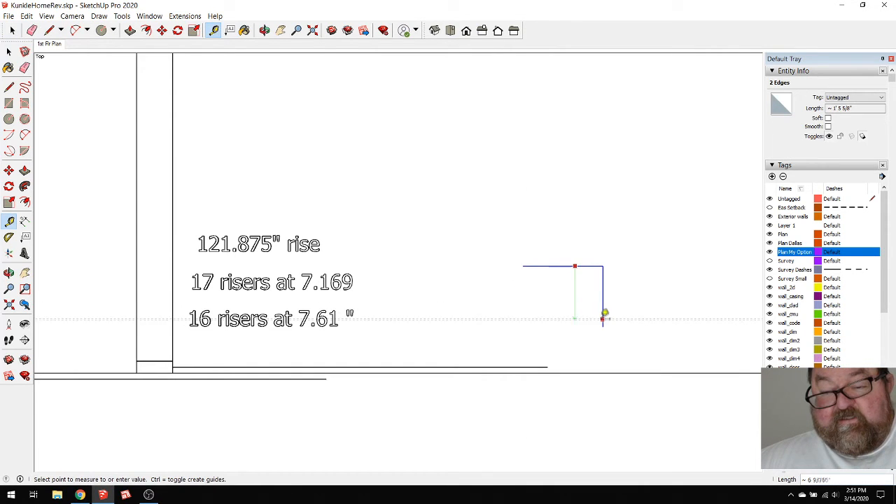
{"action": "key", "text": "Escape"}
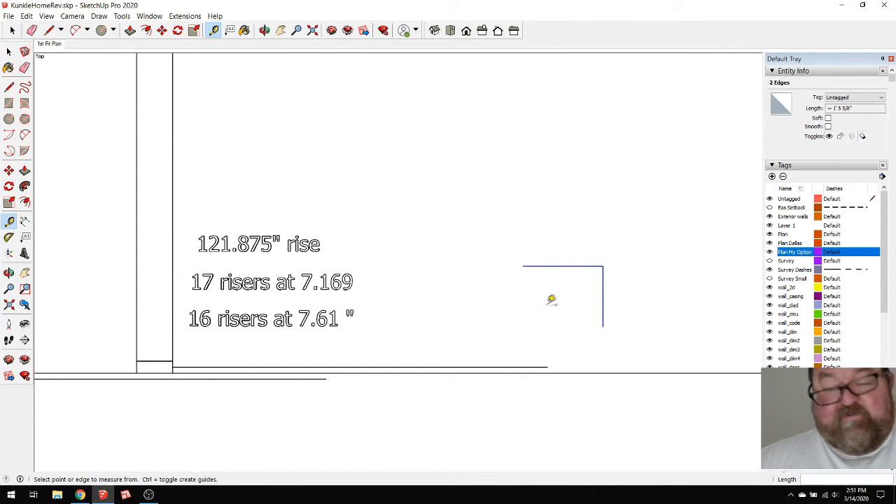
Move the selected riser and tread farther away from the wall section, just above the far part of the floor line
{"action": "scroll", "coordinate": [554, 299], "scroll_direction": "down", "scroll_amount": 2}
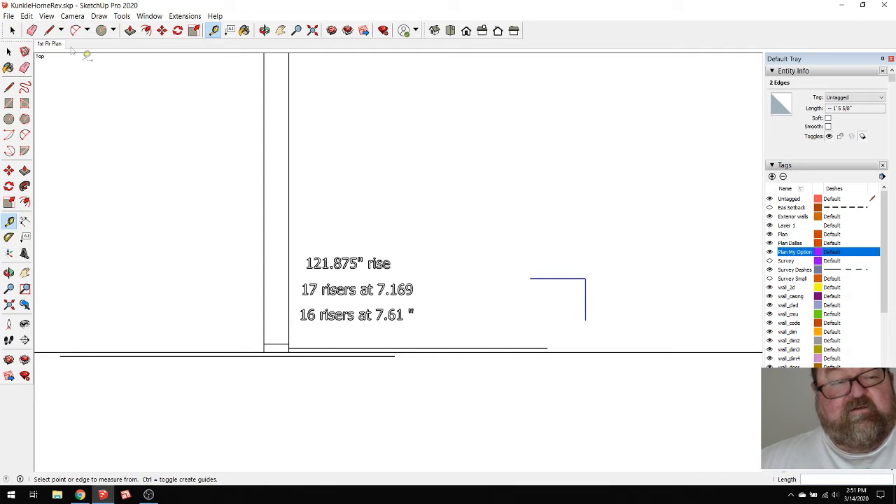
{"action": "left_click", "coordinate": [161, 30]}
{"action": "scroll", "coordinate": [490, 269], "scroll_direction": "down", "scroll_amount": 2}
{"action": "scroll", "coordinate": [294, 276], "scroll_direction": "down", "scroll_amount": 2}
{"action": "scroll", "coordinate": [262, 278], "scroll_direction": "down", "scroll_amount": 1}
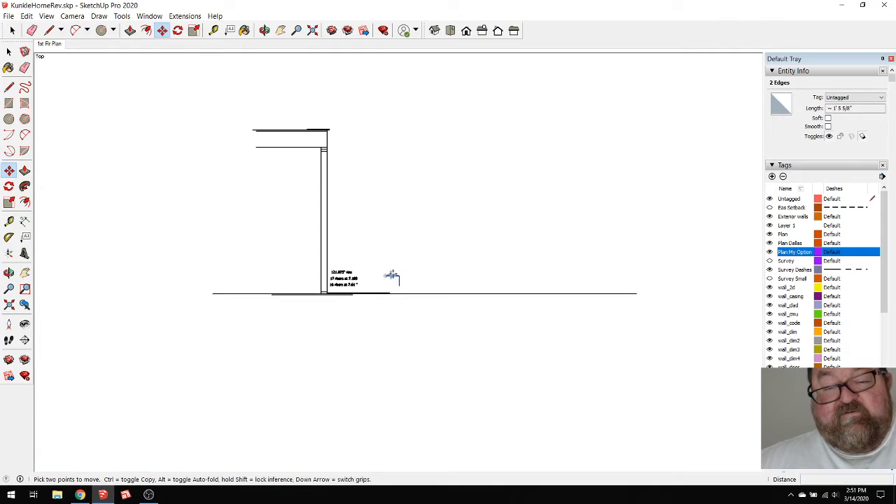
{"action": "left_click", "coordinate": [414, 266]}
{"action": "left_click", "coordinate": [576, 261]}
{"action": "scroll", "coordinate": [516, 294], "scroll_direction": "up", "scroll_amount": 2}
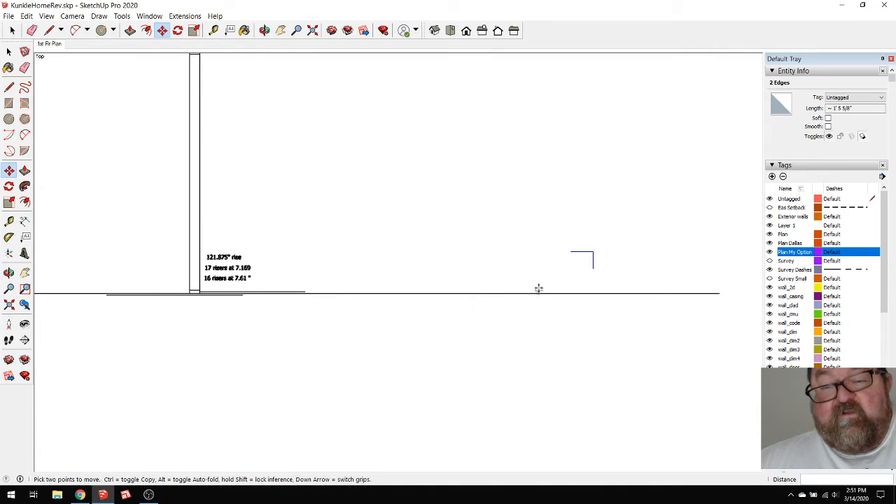
Copy the riser and tread from the riser's lower endpoint to the free end of the tread, forming the second step
{"action": "key", "text": "ctrl"}
{"action": "left_click", "coordinate": [593, 268]}
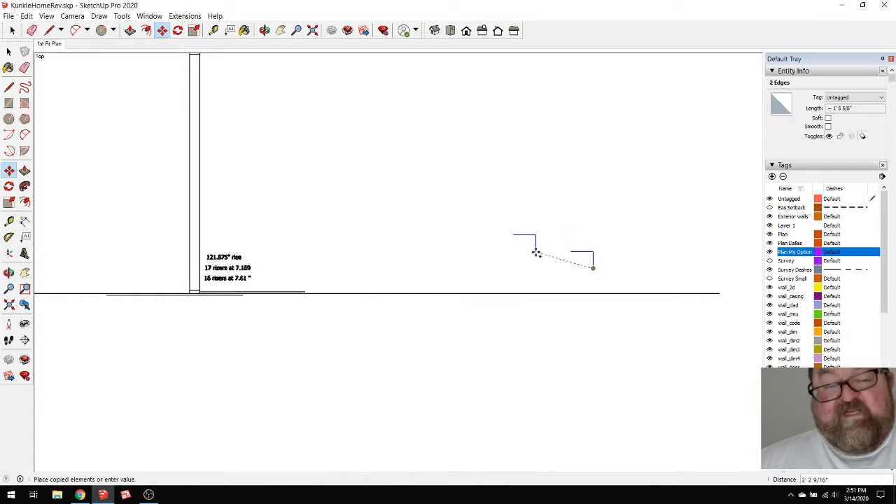
{"action": "scroll", "coordinate": [196, 294], "scroll_direction": "up", "scroll_amount": 5}
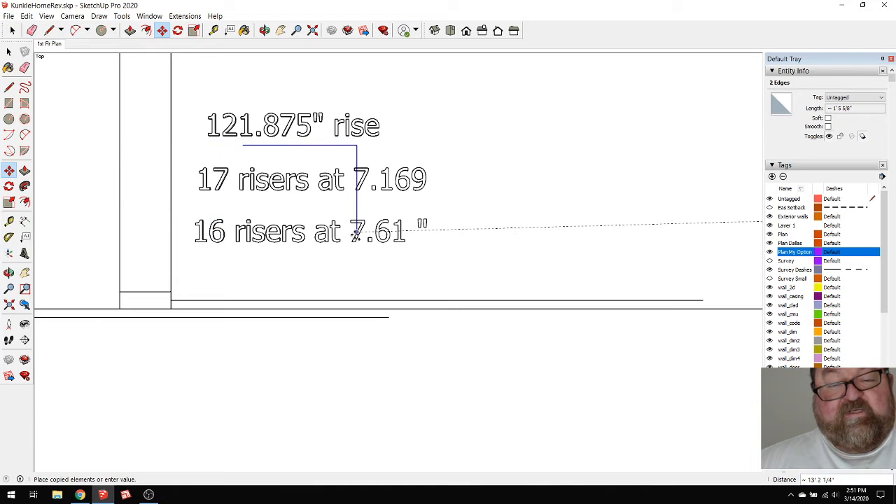
{"action": "scroll", "coordinate": [321, 399], "scroll_direction": "down", "scroll_amount": 6}
{"action": "scroll", "coordinate": [308, 213], "scroll_direction": "up", "scroll_amount": 5}
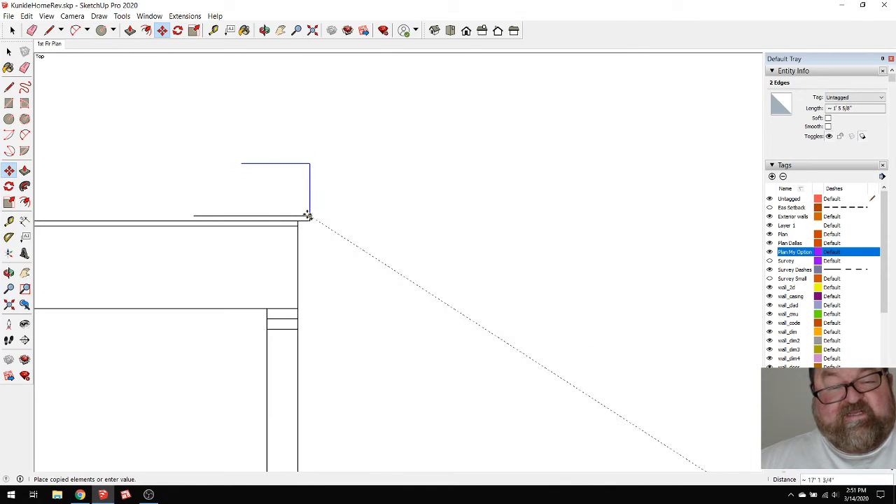
{"action": "scroll", "coordinate": [266, 213], "scroll_direction": "down", "scroll_amount": 5}
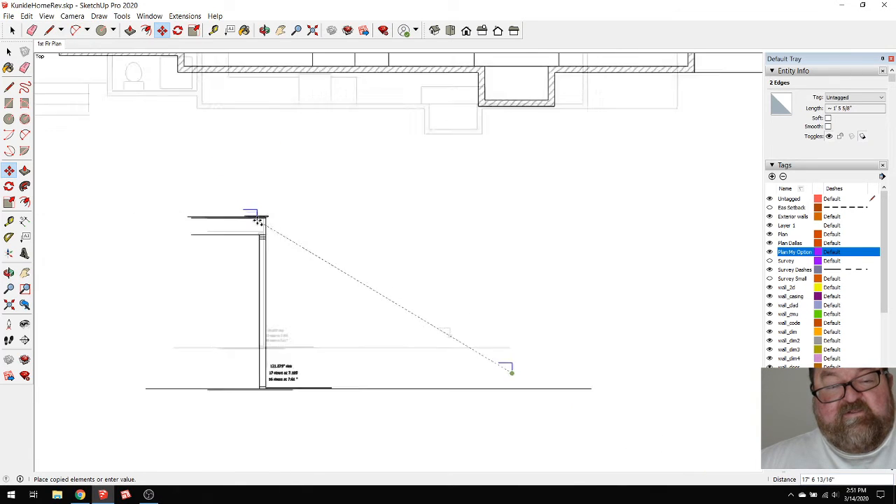
{"action": "scroll", "coordinate": [448, 346], "scroll_direction": "up", "scroll_amount": 6}
{"action": "scroll", "coordinate": [437, 323], "scroll_direction": "up", "scroll_amount": 1}
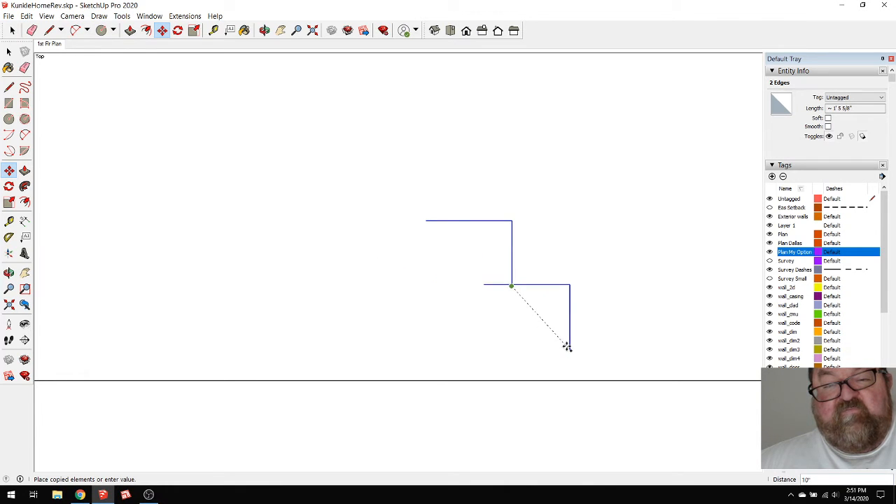
{"action": "scroll", "coordinate": [602, 336], "scroll_direction": "down", "scroll_amount": 1}
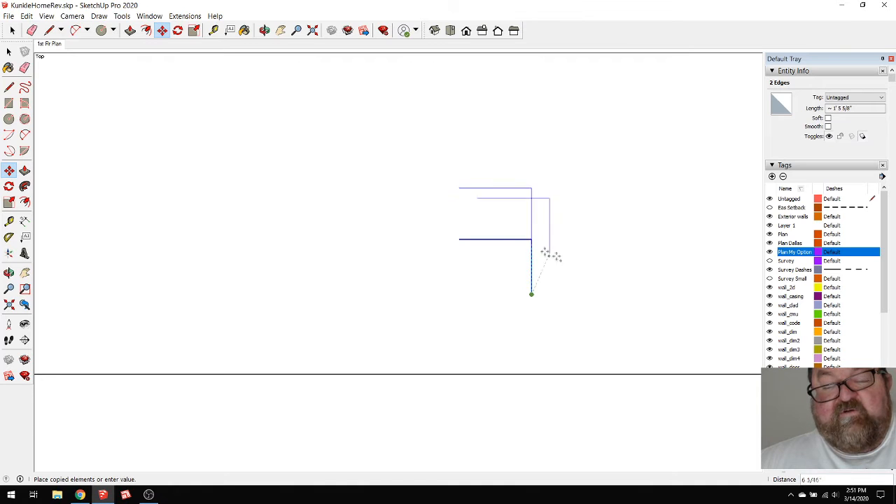
{"action": "left_click", "coordinate": [460, 240]}
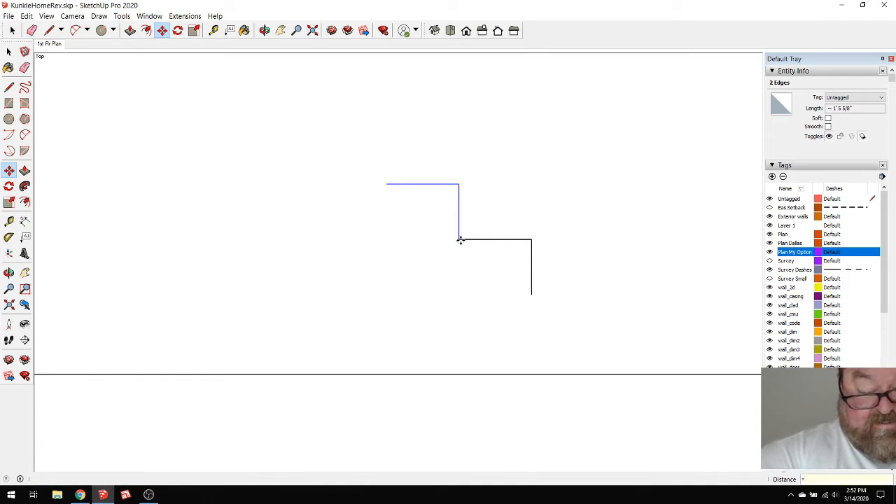
Repeat the copied step at the same spacing to make a flight of 15 steps in total
{"action": "key", "text": "Return"}
{"action": "scroll", "coordinate": [474, 315], "scroll_direction": "down", "scroll_amount": 3}
{"action": "scroll", "coordinate": [532, 320], "scroll_direction": "down", "scroll_amount": 4}
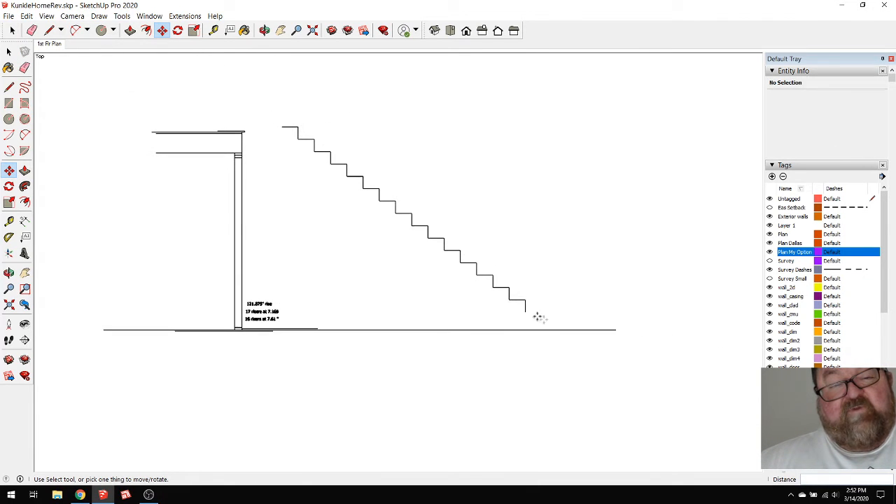
Create a guide line through the step nosings and a parallel guide offset 11.25" toward the underside of the stairs
{"action": "scroll", "coordinate": [345, 199], "scroll_direction": "up", "scroll_amount": 3}
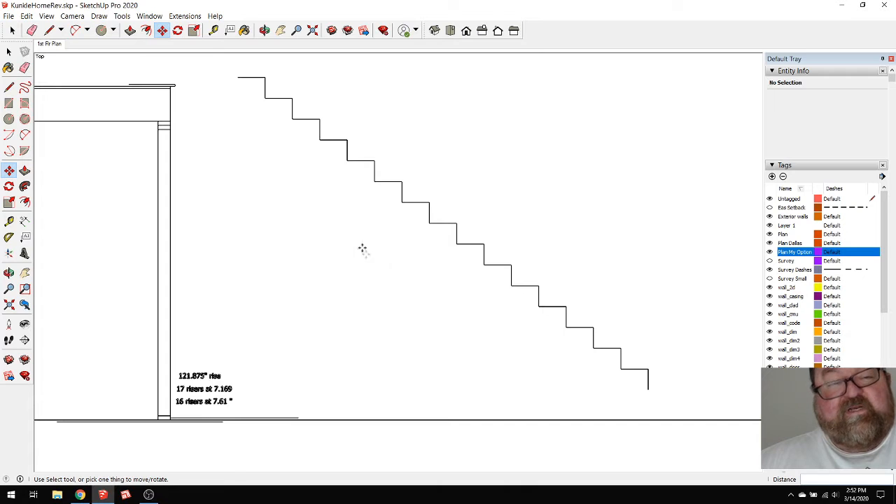
{"action": "left_click", "coordinate": [214, 30]}
{"action": "scroll", "coordinate": [373, 154], "scroll_direction": "up", "scroll_amount": 1}
{"action": "left_click", "coordinate": [375, 156]}
{"action": "left_click", "coordinate": [442, 207]}
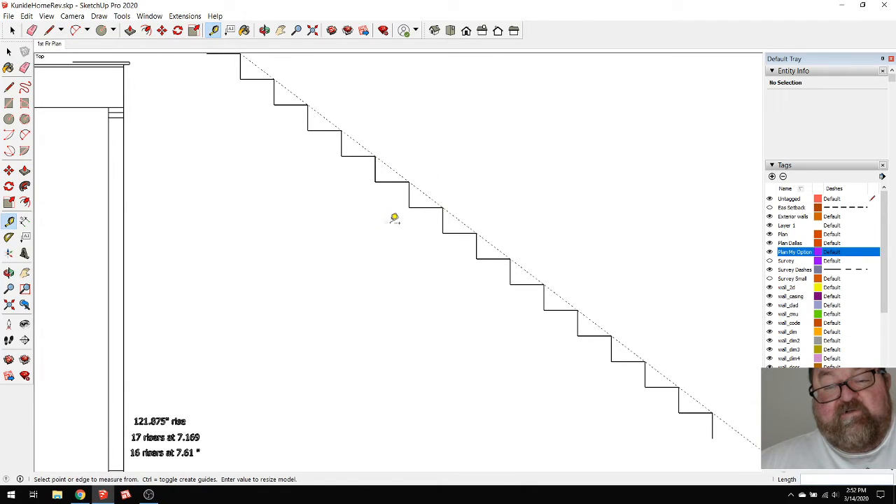
{"action": "scroll", "coordinate": [396, 217], "scroll_direction": "up", "scroll_amount": 4}
{"action": "left_click", "coordinate": [453, 163]}
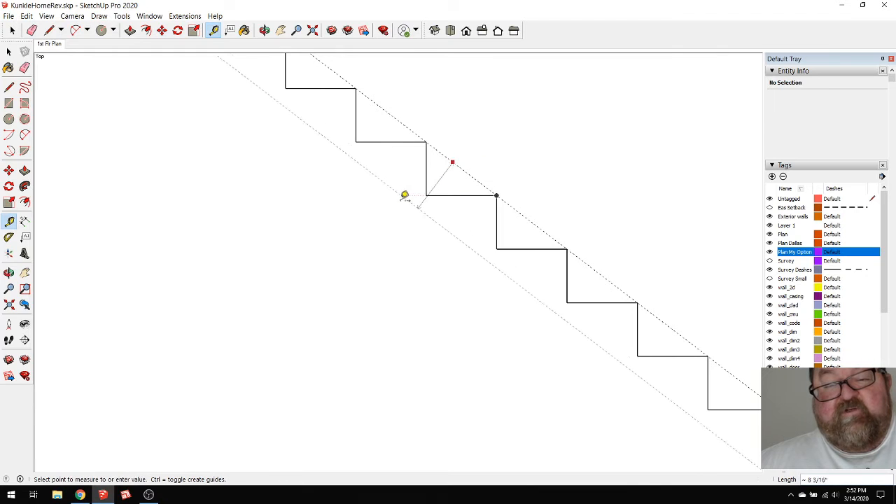
{"action": "type", "text": "11.25"}
{"action": "key", "text": "Return"}
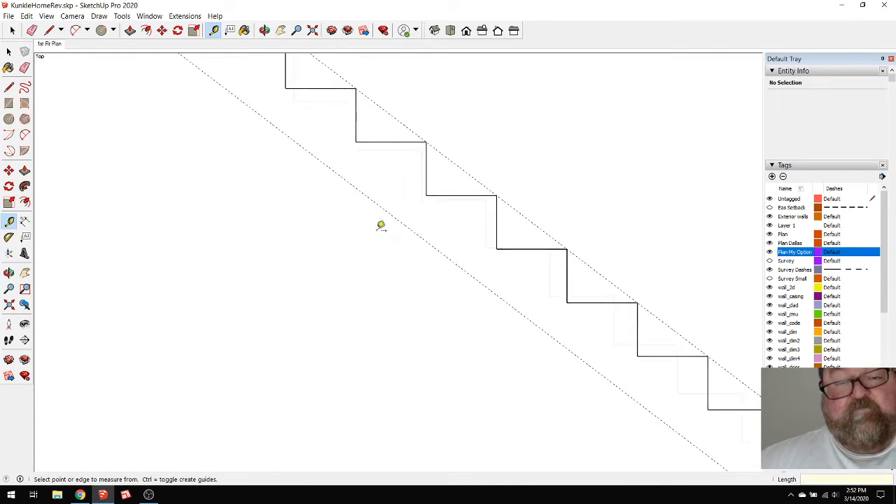
Draw a vertical line from the top tread's back end to the lower guide, and continue along that guide to beneath the bottom riser
{"action": "scroll", "coordinate": [380, 224], "scroll_direction": "down", "scroll_amount": 5}
{"action": "scroll", "coordinate": [188, 112], "scroll_direction": "up", "scroll_amount": 2}
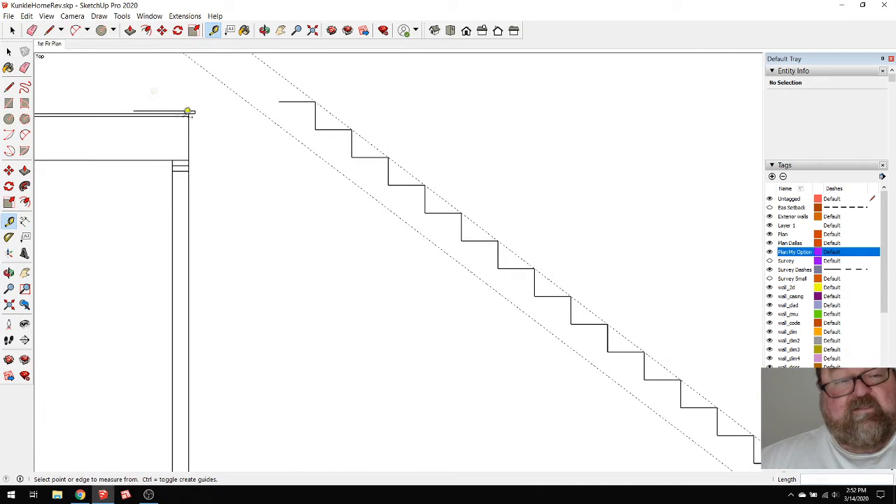
{"action": "left_click", "coordinate": [49, 30]}
{"action": "scroll", "coordinate": [279, 100], "scroll_direction": "up", "scroll_amount": 2}
{"action": "left_click", "coordinate": [274, 99]}
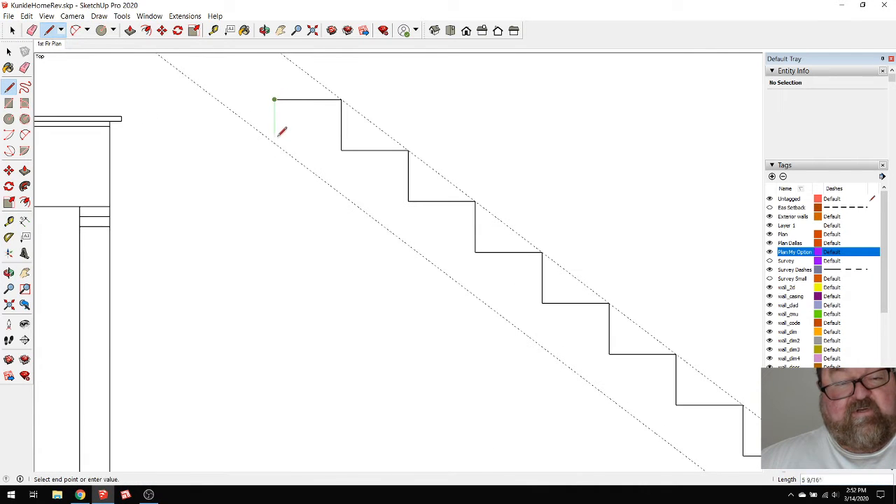
{"action": "scroll", "coordinate": [282, 139], "scroll_direction": "down", "scroll_amount": 3}
{"action": "scroll", "coordinate": [277, 126], "scroll_direction": "down", "scroll_amount": 2}
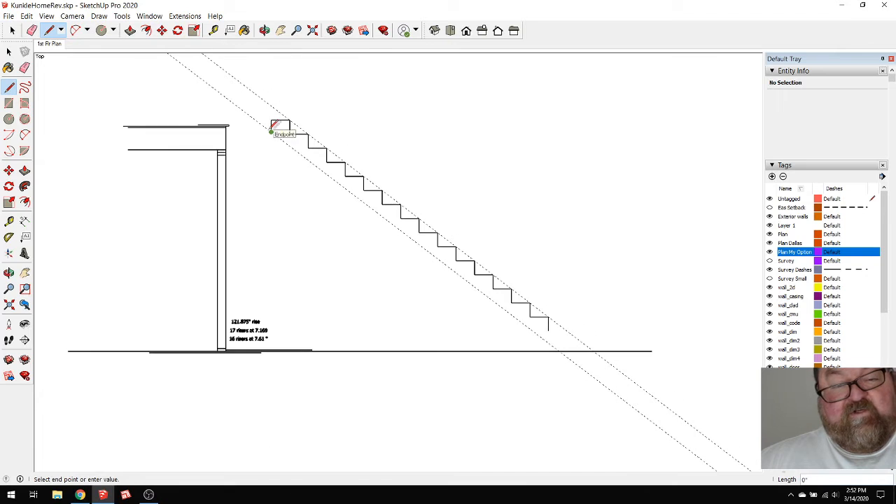
{"action": "scroll", "coordinate": [553, 343], "scroll_direction": "up", "scroll_amount": 5}
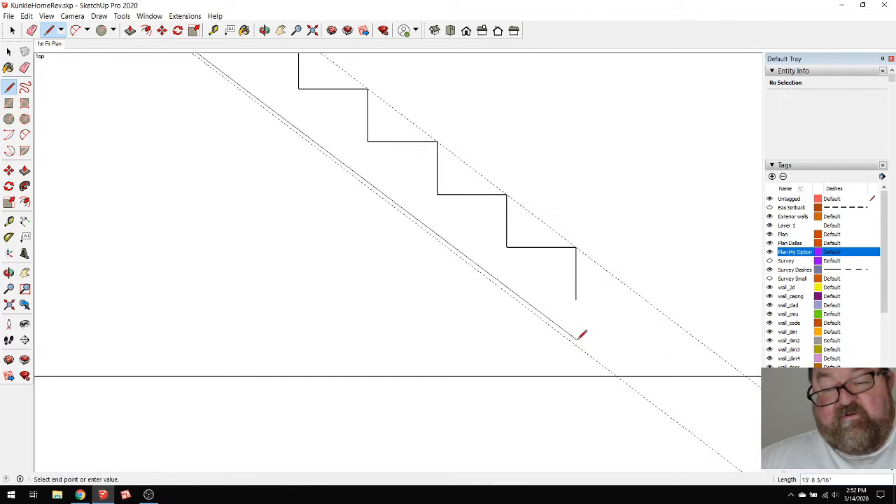
{"action": "left_click", "coordinate": [575, 342]}
{"action": "key", "text": "Escape"}
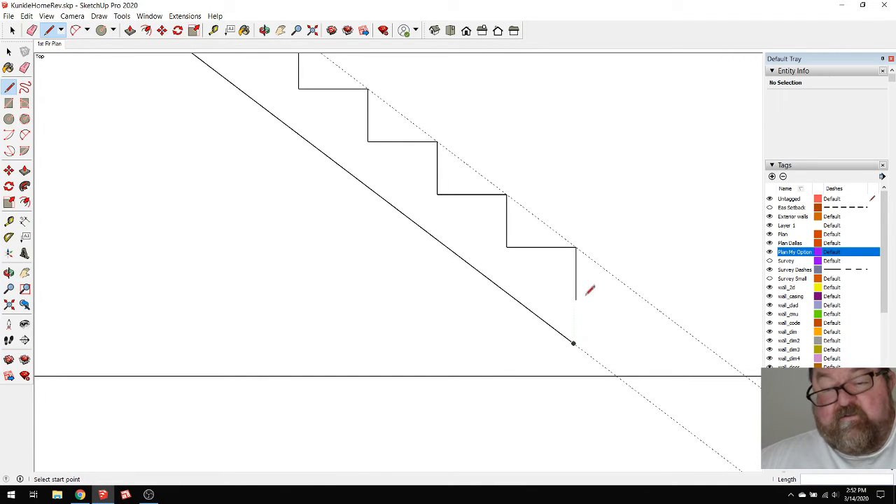
Close the stringer's foot with a horizontal line from the bottom riser's lower end, and erase the overrunning line ends and both guides
{"action": "left_click", "coordinate": [577, 300]}
{"action": "left_click", "coordinate": [424, 299]}
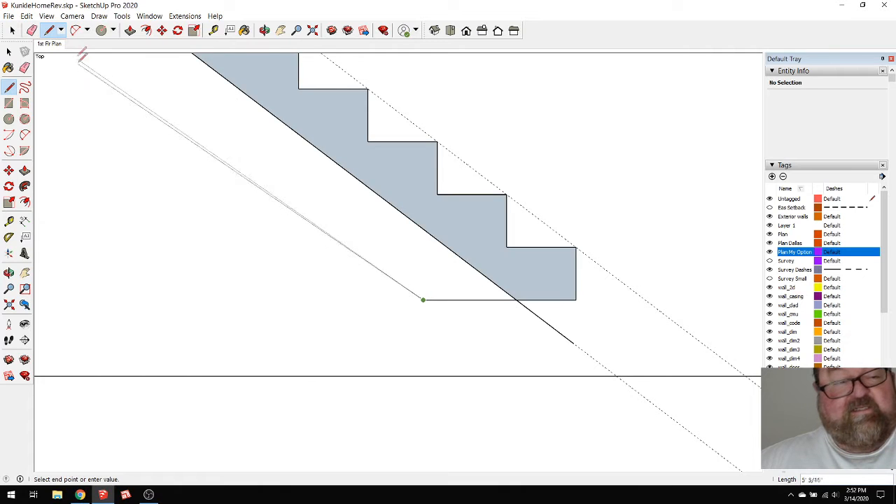
{"action": "left_click", "coordinate": [31, 30]}
{"action": "mouse_move", "coordinate": [419, 281]}
{"action": "left_mouse_down"}
{"action": "mouse_move", "coordinate": [600, 310]}
{"action": "mouse_move", "coordinate": [634, 262]}
{"action": "left_mouse_up"}
{"action": "left_click", "coordinate": [12, 30]}
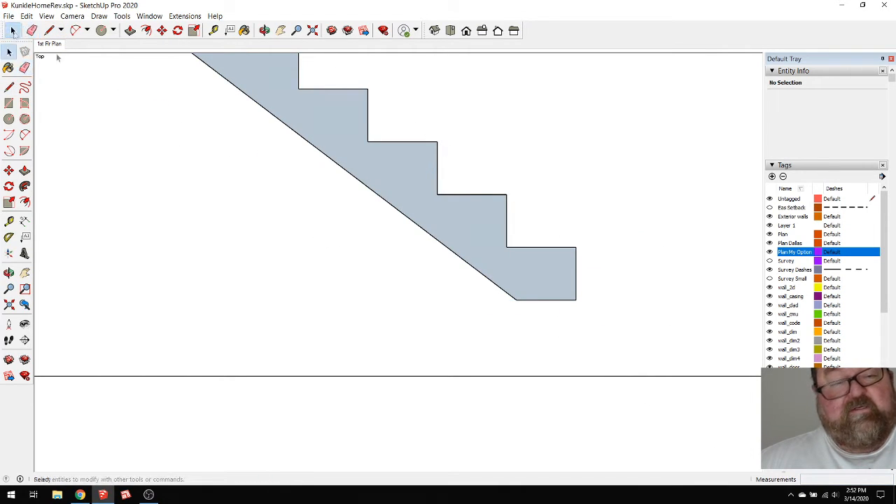
Delete the stringer's face and make a group of its outline edges
{"action": "left_click", "coordinate": [302, 103]}
{"action": "key", "text": "Delete"}
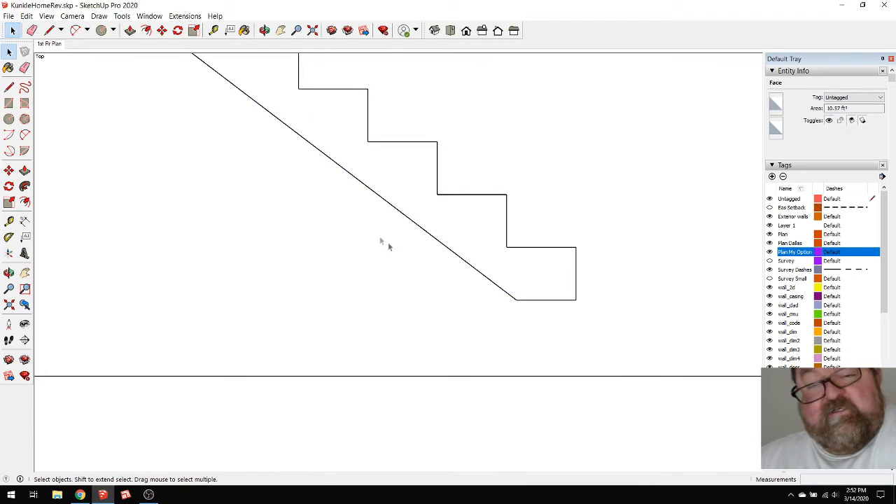
{"action": "scroll", "coordinate": [462, 280], "scroll_direction": "down", "scroll_amount": 5}
{"action": "scroll", "coordinate": [326, 235], "scroll_direction": "down", "scroll_amount": 1}
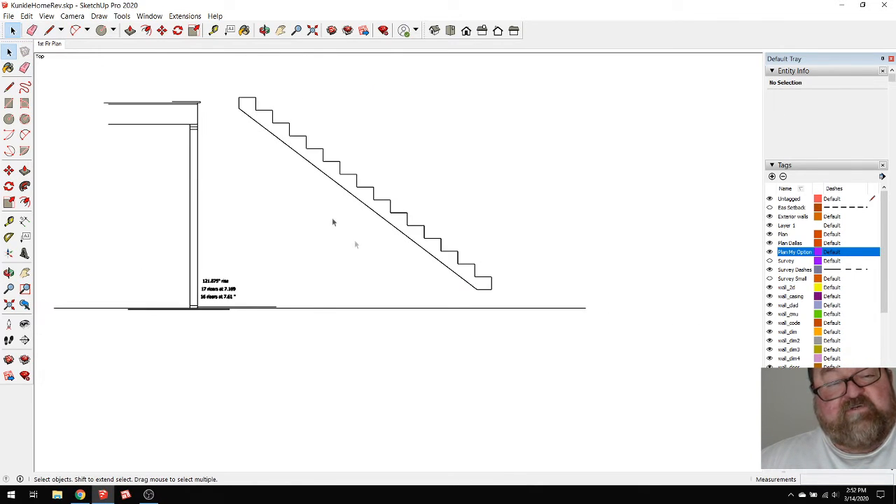
{"action": "scroll", "coordinate": [266, 168], "scroll_direction": "up", "scroll_amount": 1}
{"action": "scroll", "coordinate": [410, 192], "scroll_direction": "up", "scroll_amount": 2}
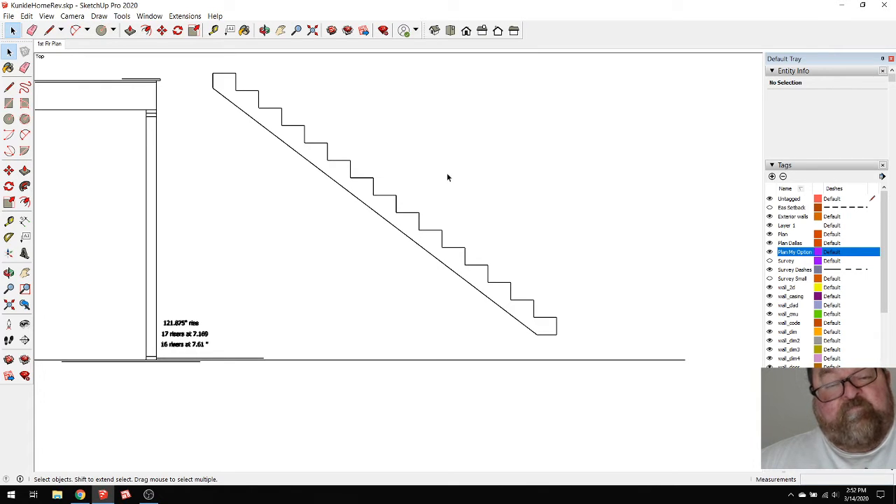
{"action": "left_click_drag", "start_coordinate": [204, 62], "coordinate": [623, 344]}
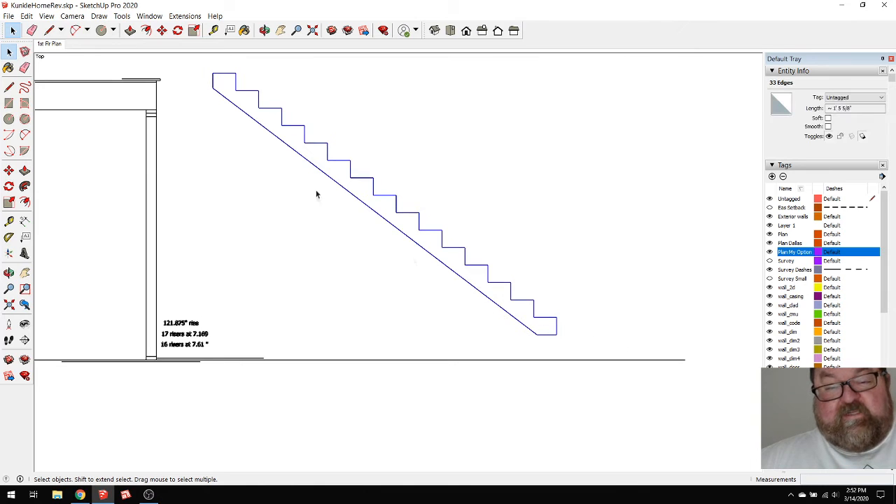
{"action": "right_click", "coordinate": [350, 166]}
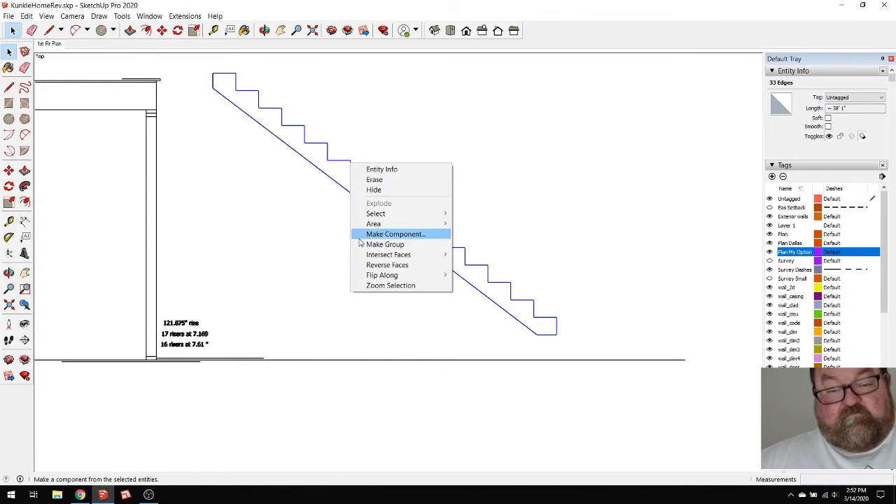
{"action": "left_click", "coordinate": [380, 242]}
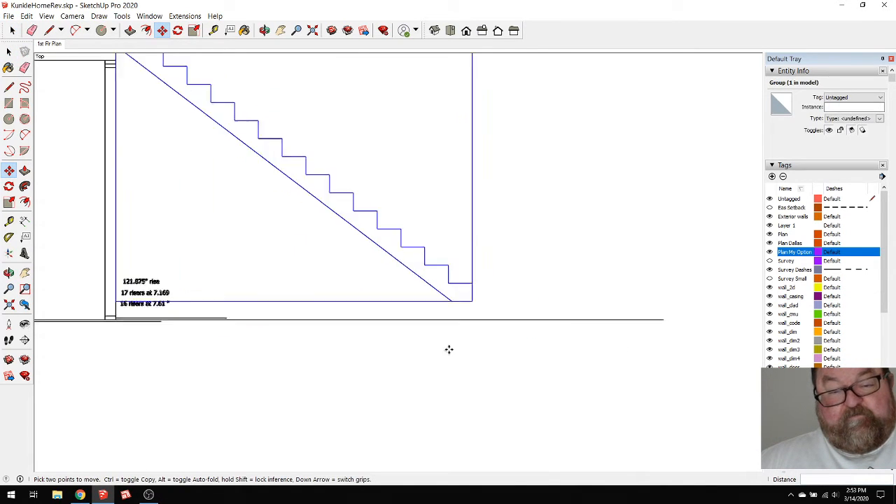
Move the stringer group against the wall face and down so its foot rests on the long ground line
{"action": "scroll", "coordinate": [462, 329], "scroll_direction": "up", "scroll_amount": 4}
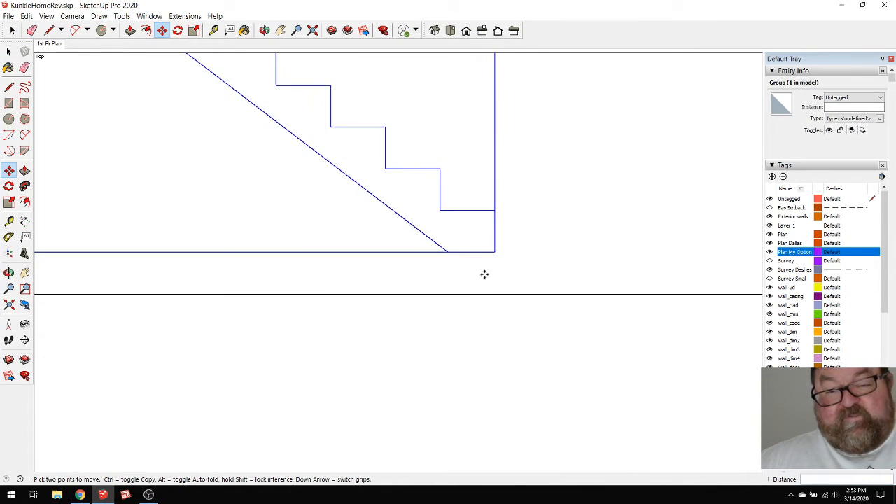
{"action": "left_click", "coordinate": [494, 251]}
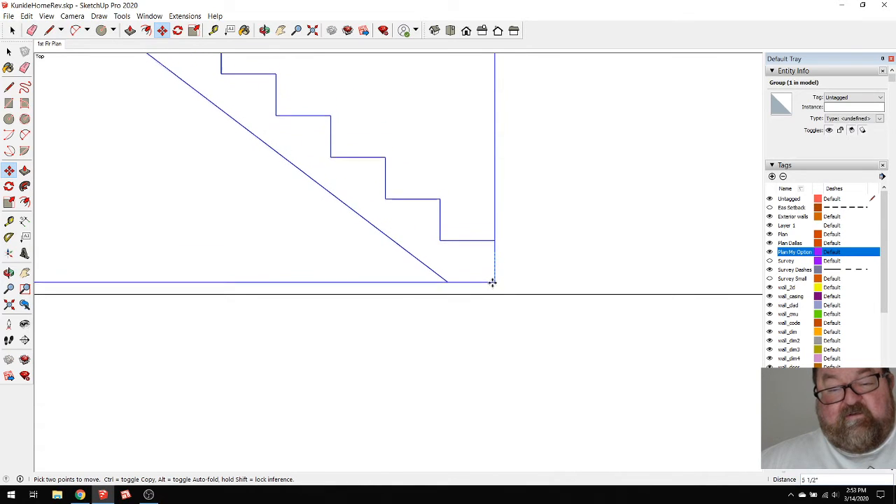
{"action": "scroll", "coordinate": [570, 362], "scroll_direction": "down", "scroll_amount": 5}
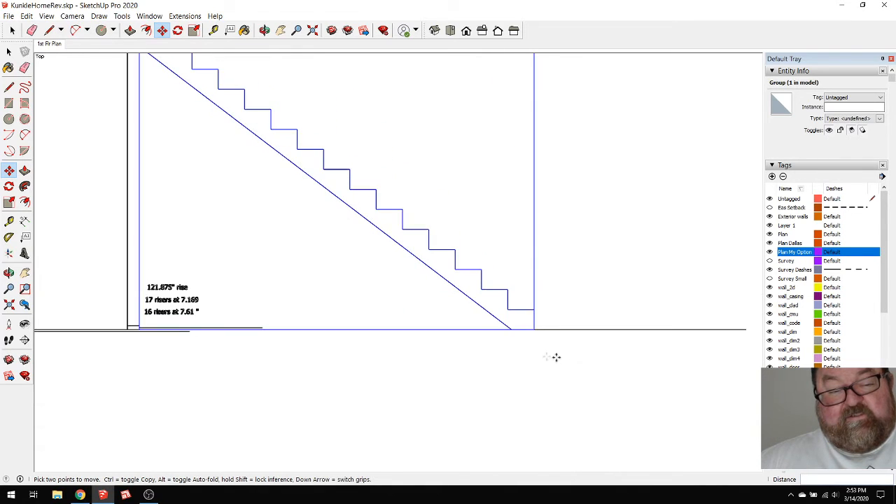
{"action": "scroll", "coordinate": [228, 347], "scroll_direction": "up", "scroll_amount": 5}
{"action": "scroll", "coordinate": [261, 337], "scroll_direction": "down", "scroll_amount": 4}
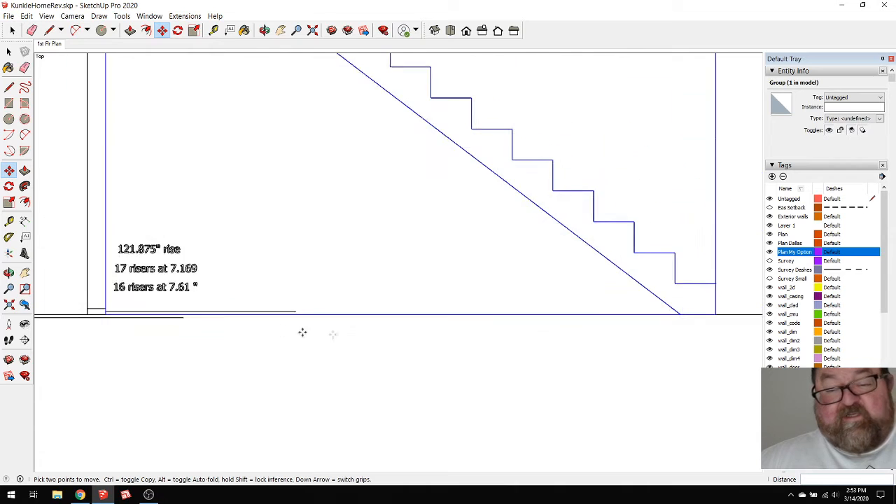
{"action": "scroll", "coordinate": [573, 321], "scroll_direction": "up", "scroll_amount": 5}
{"action": "scroll", "coordinate": [574, 319], "scroll_direction": "up", "scroll_amount": 1}
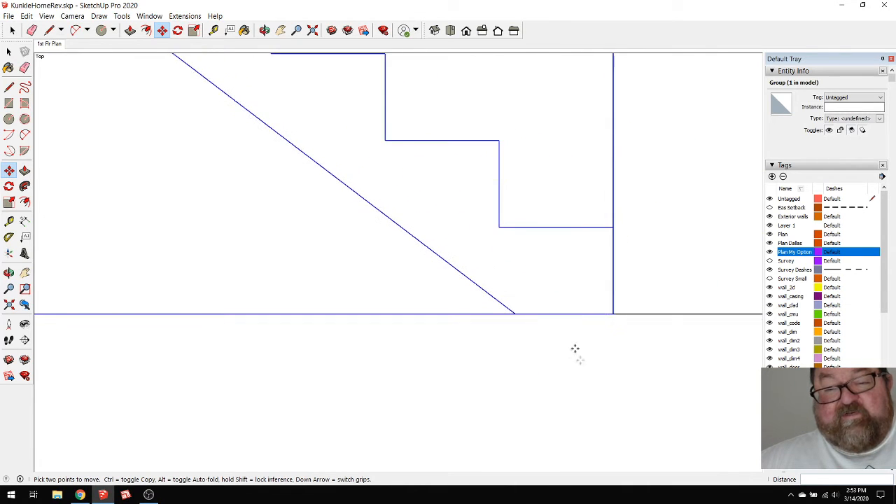
{"action": "scroll", "coordinate": [550, 339], "scroll_direction": "down", "scroll_amount": 6}
{"action": "key", "text": "space"}
{"action": "left_click", "coordinate": [549, 342]}
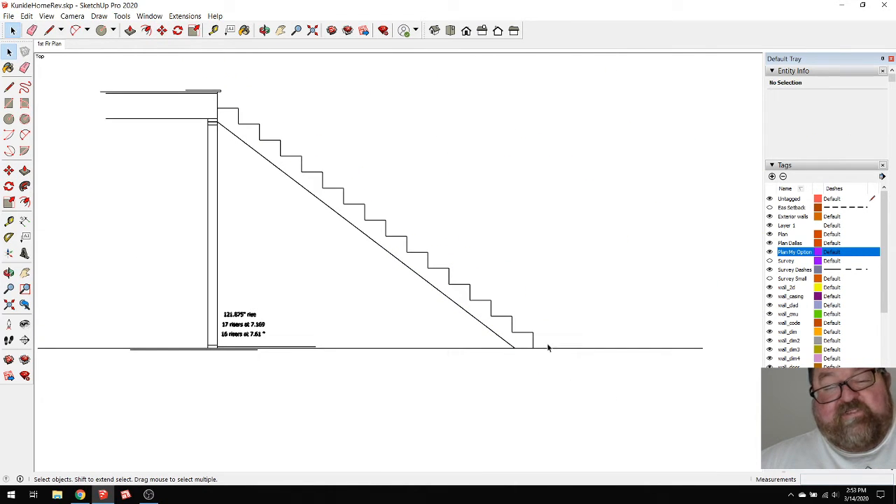
Extend the short upper floor line horizontally from its free end to beyond the foot of the stairs
{"action": "scroll", "coordinate": [338, 363], "scroll_direction": "up", "scroll_amount": 5}
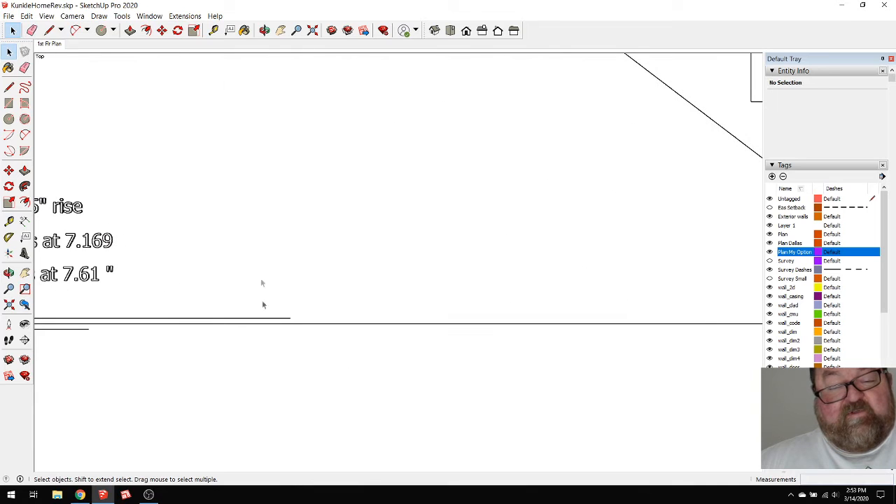
{"action": "key", "text": "l"}
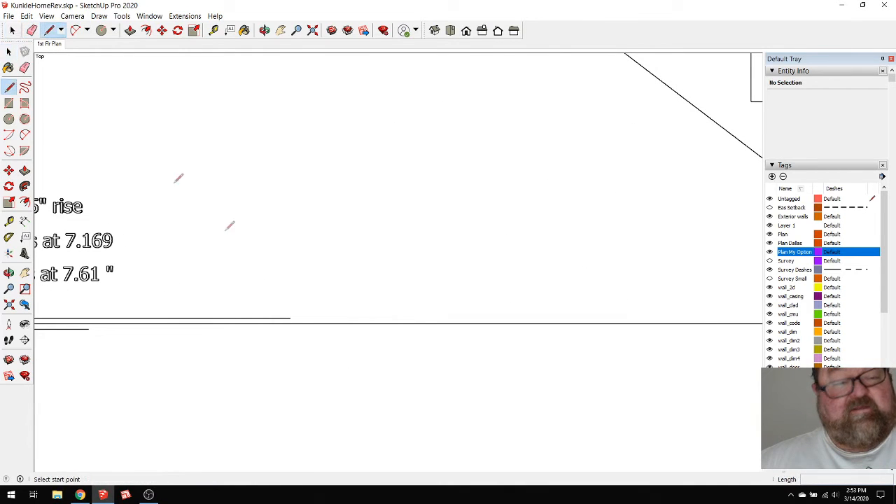
{"action": "left_click", "coordinate": [289, 317]}
{"action": "scroll", "coordinate": [189, 310], "scroll_direction": "down", "scroll_amount": 5}
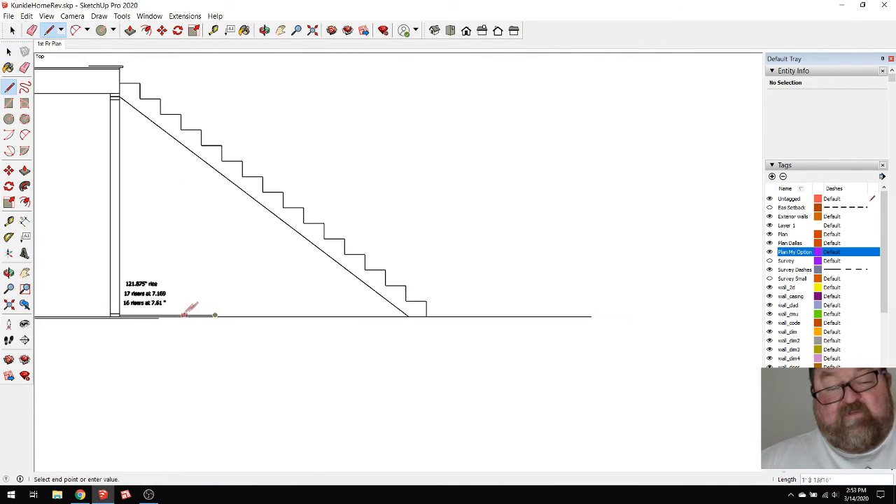
{"action": "key", "text": "Escape"}
{"action": "key", "text": "space"}
{"action": "scroll", "coordinate": [393, 235], "scroll_direction": "up", "scroll_amount": 5}
{"action": "scroll", "coordinate": [412, 278], "scroll_direction": "down", "scroll_amount": 1}
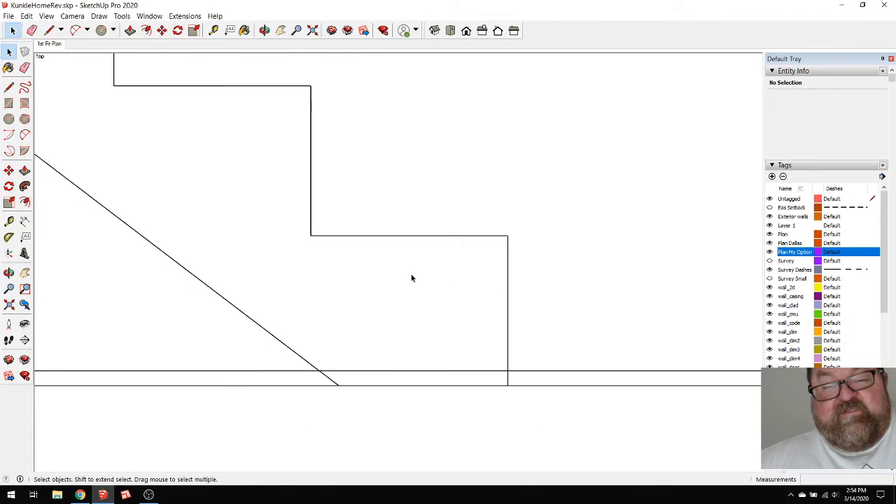
{"action": "scroll", "coordinate": [436, 285], "scroll_direction": "down", "scroll_amount": 3}
{"action": "scroll", "coordinate": [455, 297], "scroll_direction": "up", "scroll_amount": 2}
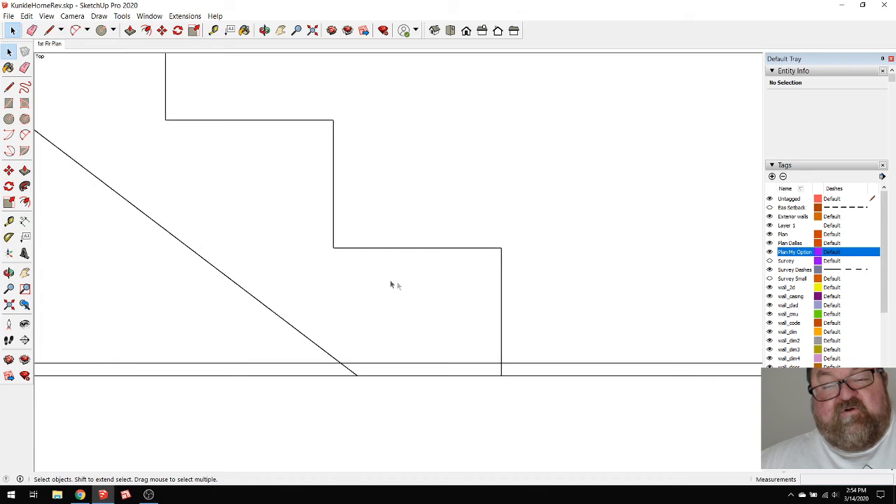
{"action": "left_click", "coordinate": [49, 30]}
{"action": "scroll", "coordinate": [348, 315], "scroll_direction": "down", "scroll_amount": 3}
{"action": "scroll", "coordinate": [420, 350], "scroll_direction": "up", "scroll_amount": 4}
{"action": "key", "text": "t"}
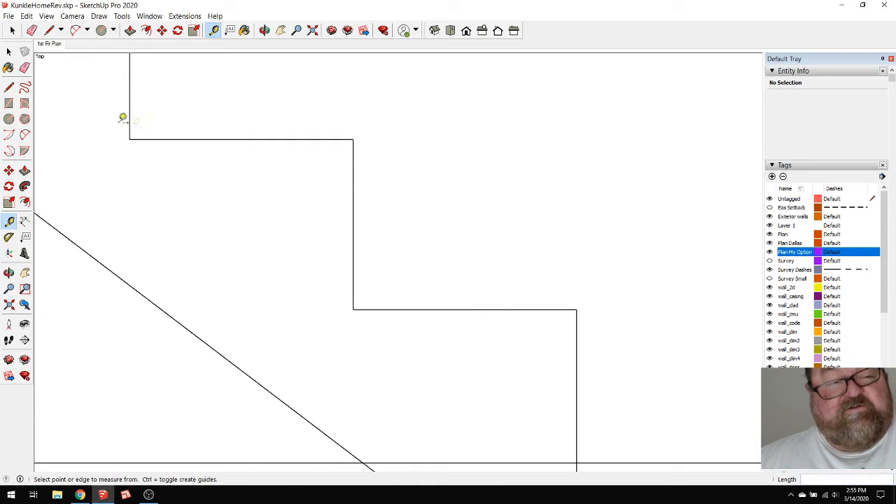
{"action": "scroll", "coordinate": [406, 308], "scroll_direction": "down", "scroll_amount": 1}
Open the stringer group for editing and create a horizontal guide 3/4" above the bottom tread
{"action": "left_click", "coordinate": [13, 30]}
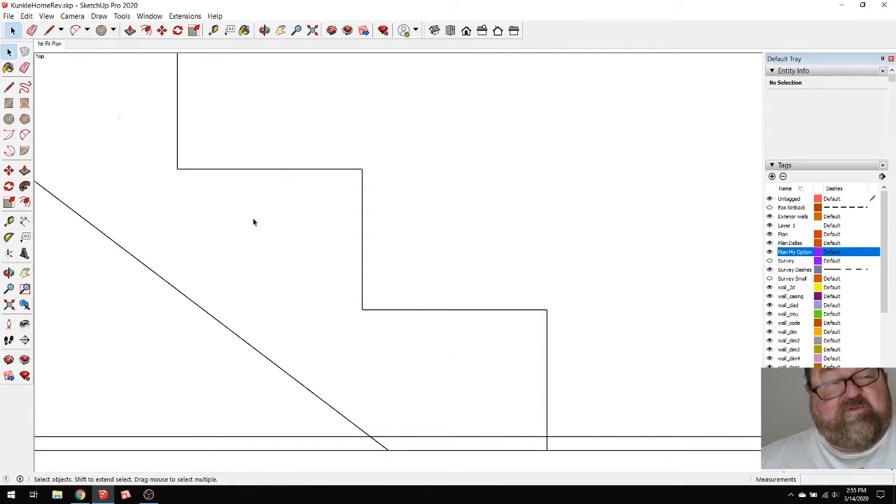
{"action": "scroll", "coordinate": [403, 329], "scroll_direction": "up", "scroll_amount": 1}
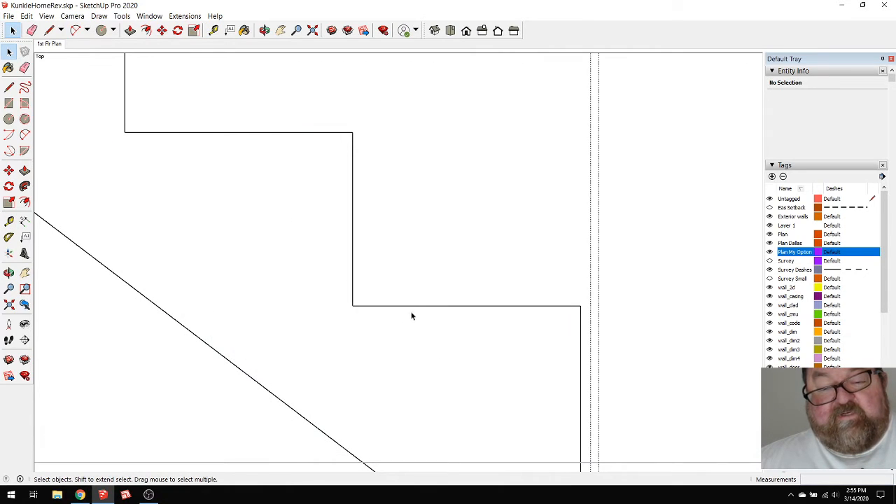
{"action": "left_click", "coordinate": [214, 30]}
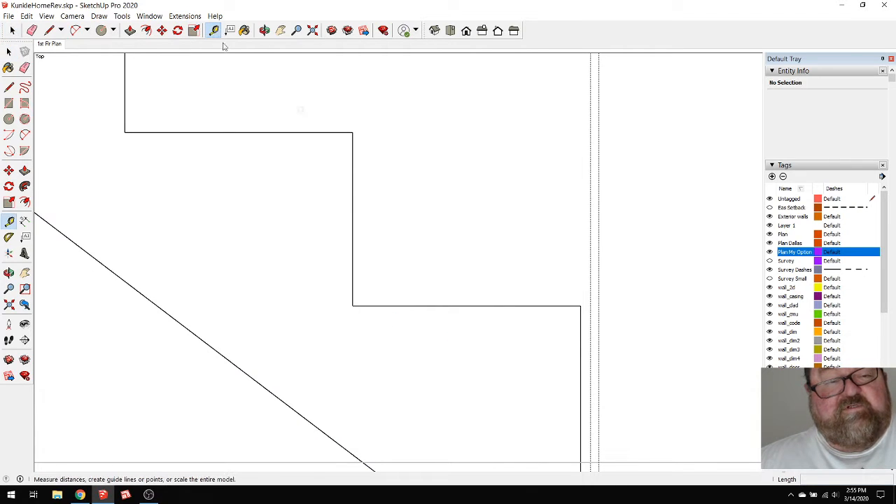
{"action": "left_click", "coordinate": [429, 306]}
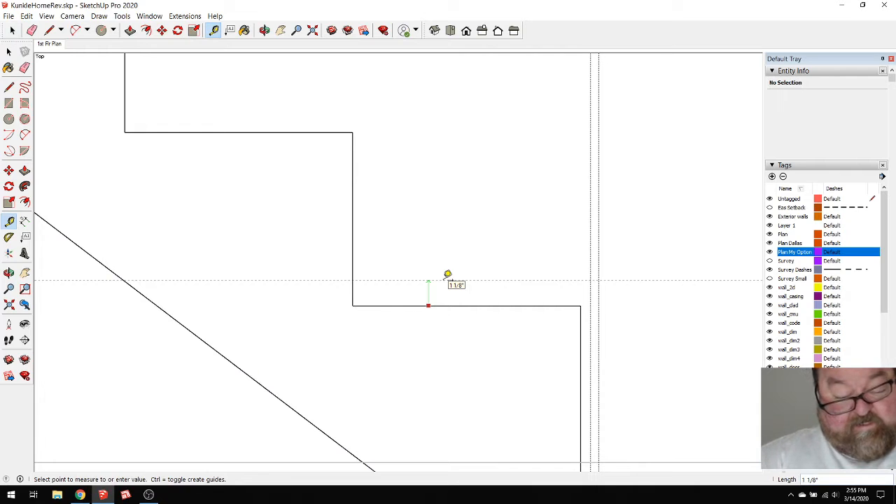
{"action": "type", "text": "3/4"}
{"action": "key", "text": "Return"}
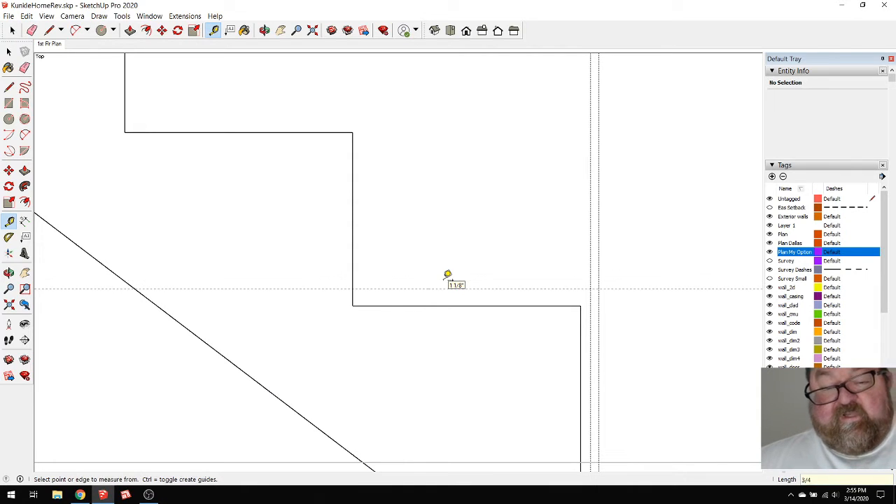
Draw a 10" by 3/4" tread board rectangle between the guide and the bottom tread line
{"action": "left_click", "coordinate": [49, 31]}
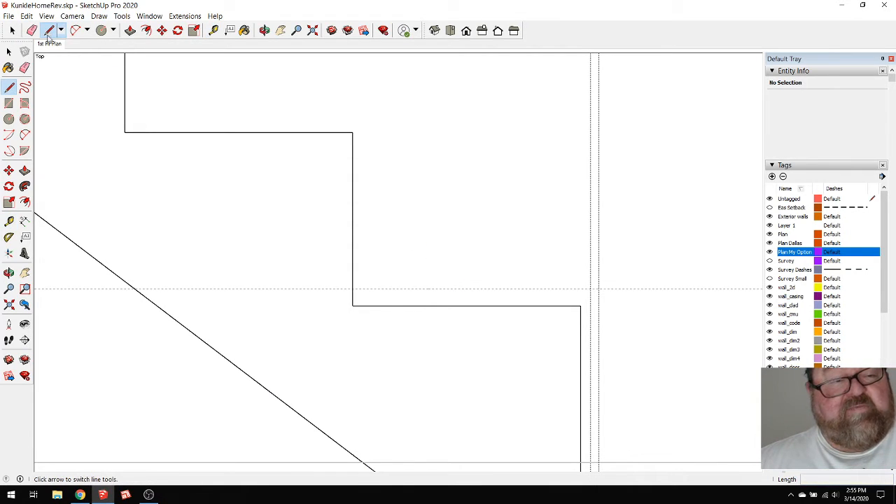
{"action": "left_click", "coordinate": [113, 33]}
{"action": "left_click", "coordinate": [128, 40]}
{"action": "left_click", "coordinate": [353, 288]}
{"action": "left_click", "coordinate": [581, 306]}
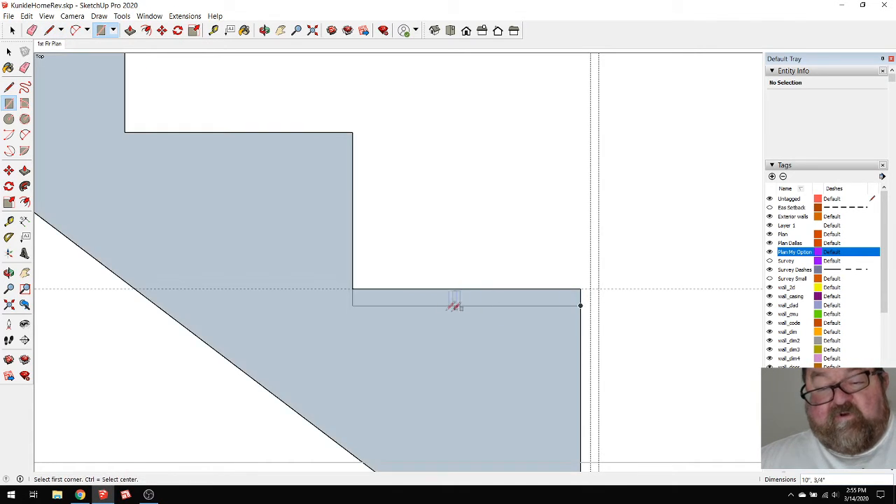
Delete the faces of the stringer and the tread board, and erase the horizontal guide
{"action": "left_click", "coordinate": [8, 51]}
{"action": "left_click", "coordinate": [245, 209]}
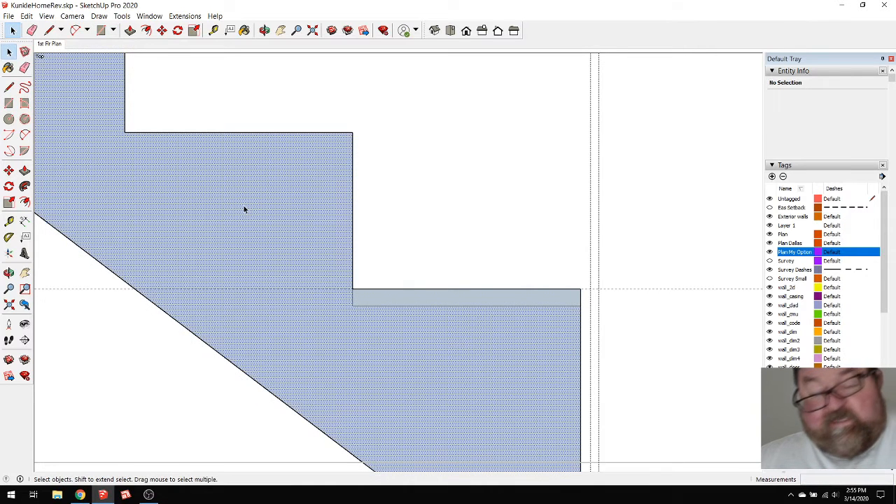
{"action": "key", "text": "Delete"}
{"action": "left_click", "coordinate": [387, 303]}
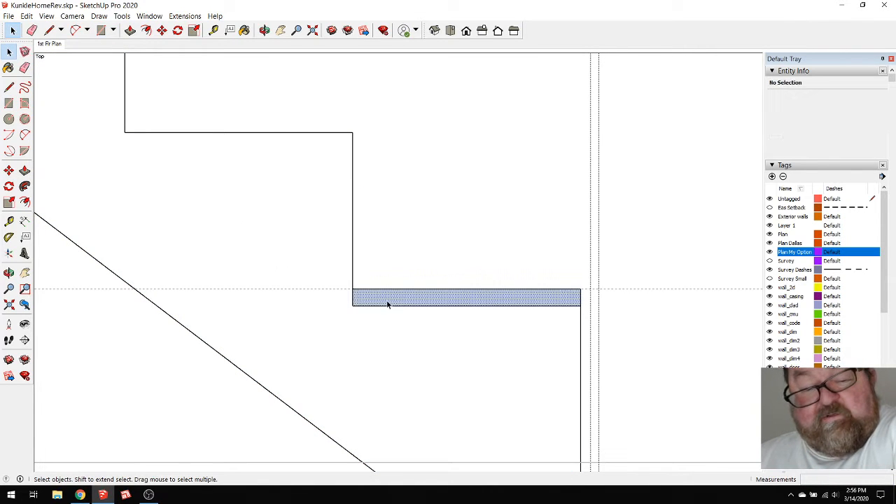
{"action": "key", "text": "Delete"}
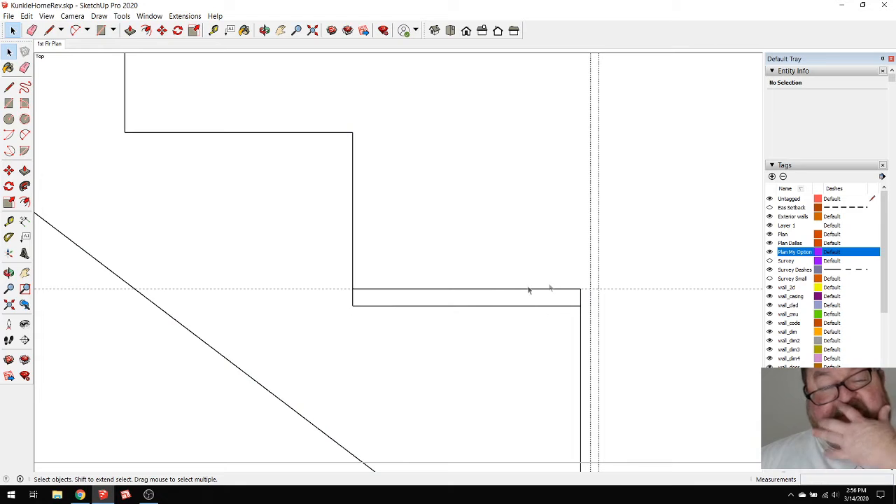
{"action": "left_click", "coordinate": [32, 30]}
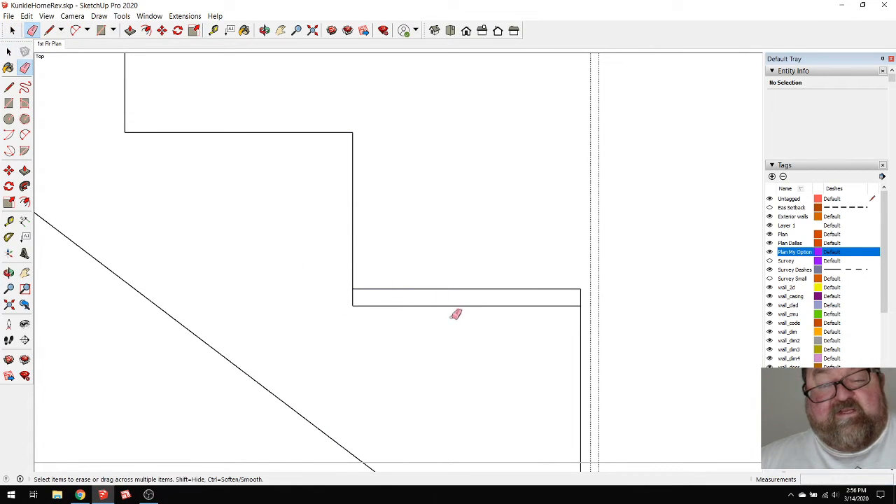
Copy the bottom tread board onto the next step up and repeat the copy 14 times up the stringer
{"action": "left_click", "coordinate": [12, 30]}
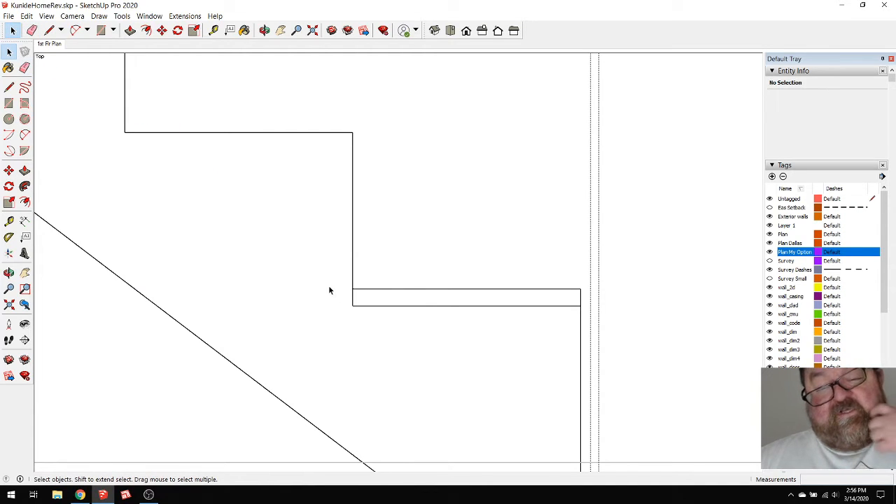
{"action": "left_click_drag", "start_coordinate": [329, 276], "coordinate": [584, 312]}
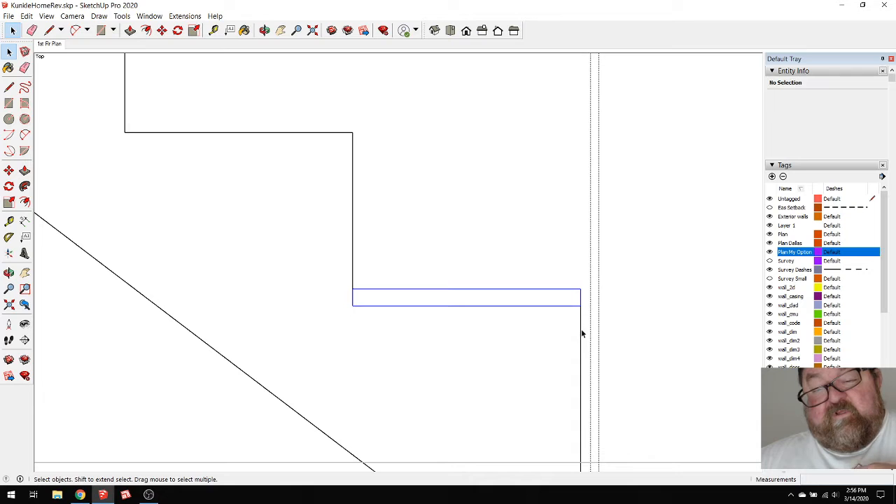
{"action": "left_click", "coordinate": [162, 30]}
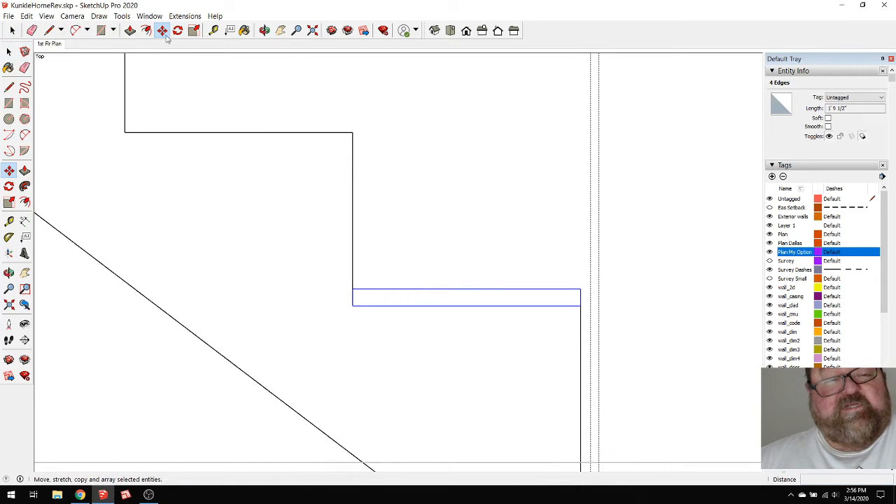
{"action": "left_click", "coordinate": [580, 305]}
{"action": "key", "text": "ctrl"}
{"action": "scroll", "coordinate": [665, 418], "scroll_direction": "down", "scroll_amount": 3}
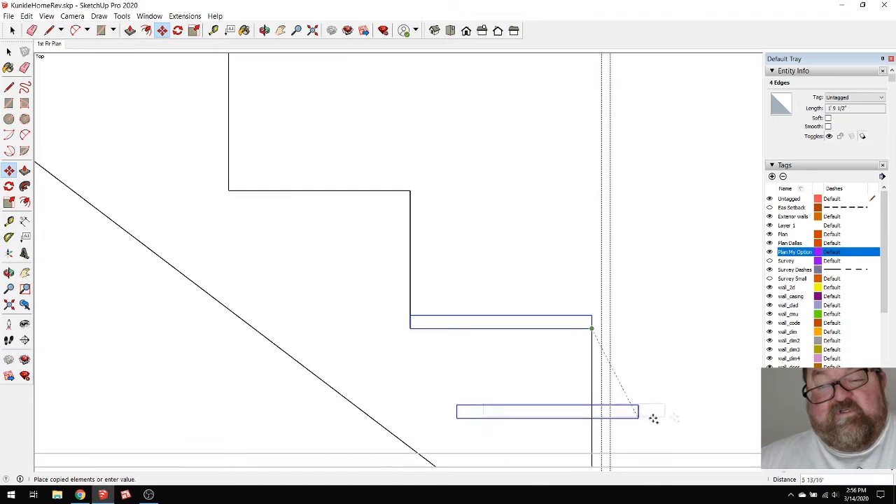
{"action": "scroll", "coordinate": [714, 413], "scroll_direction": "down", "scroll_amount": 3}
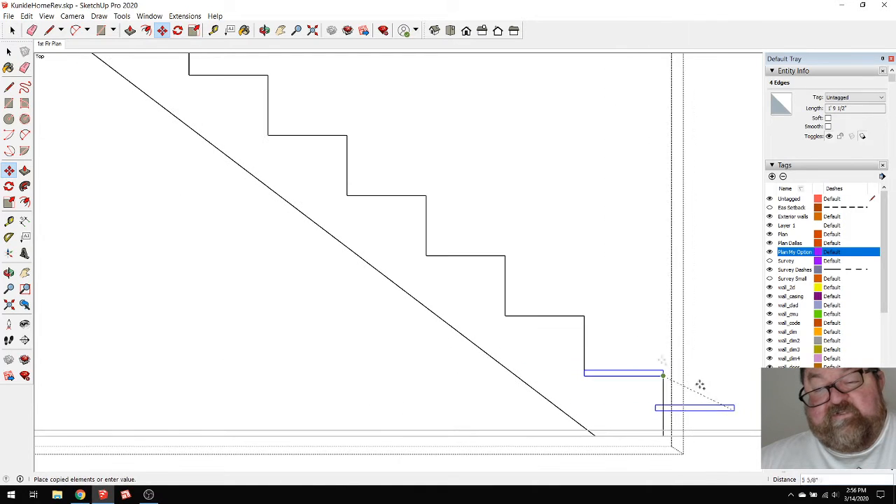
{"action": "scroll", "coordinate": [595, 320], "scroll_direction": "up", "scroll_amount": 4}
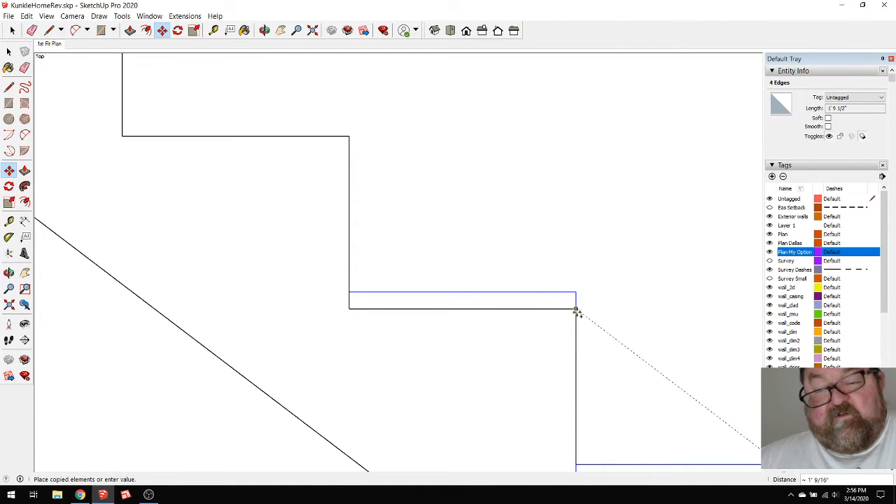
{"action": "left_click", "coordinate": [576, 308]}
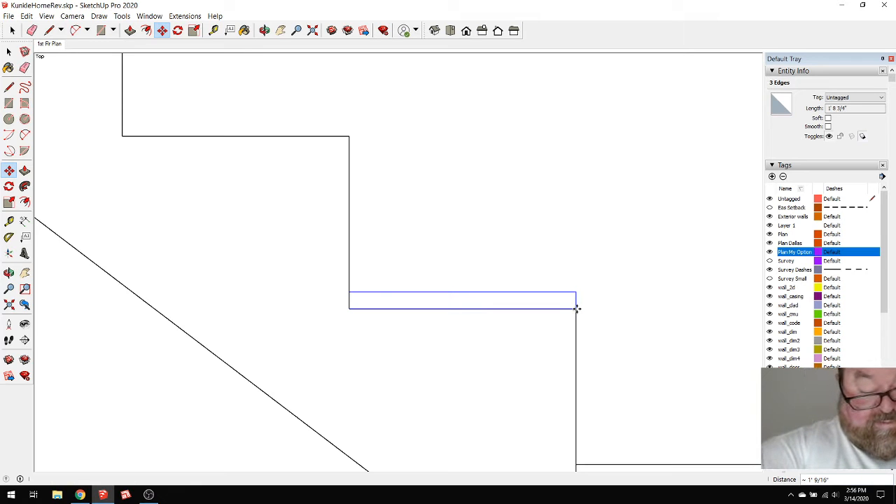
{"action": "type", "text": "*14"}
{"action": "key", "text": "Return"}
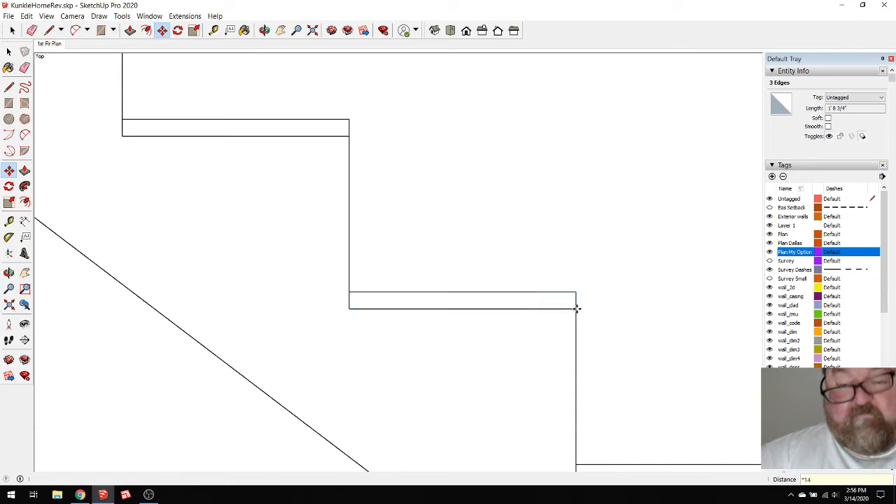
{"action": "scroll", "coordinate": [755, 356], "scroll_direction": "down", "scroll_amount": 3}
{"action": "scroll", "coordinate": [643, 380], "scroll_direction": "down", "scroll_amount": 6}
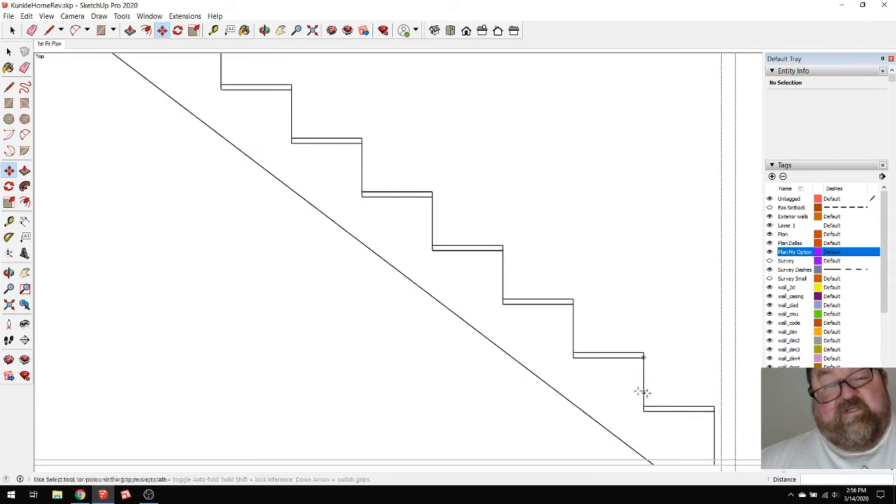
Create a vertical guide 3/4" in front of the riser that stands behind the bottom tread
{"action": "scroll", "coordinate": [314, 128], "scroll_direction": "up", "scroll_amount": 5}
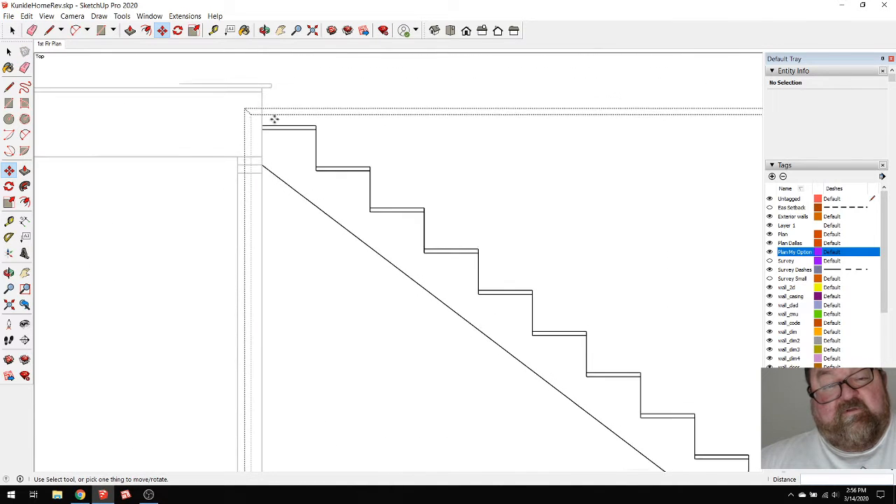
{"action": "scroll", "coordinate": [339, 165], "scroll_direction": "up", "scroll_amount": 2}
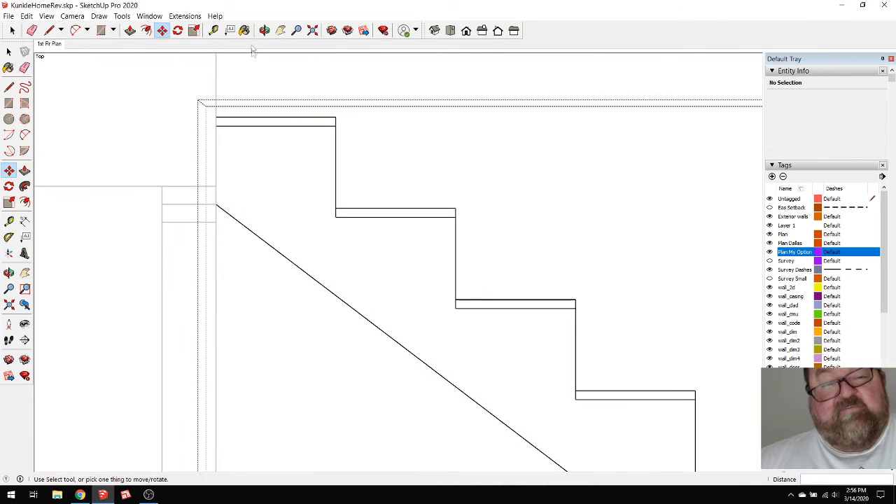
{"action": "left_click", "coordinate": [213, 30]}
{"action": "left_click", "coordinate": [316, 117]}
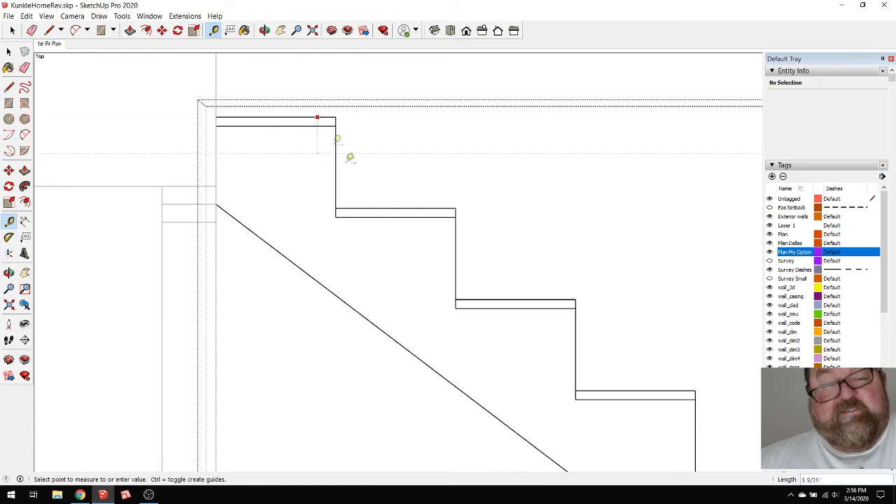
{"action": "left_click", "coordinate": [320, 192]}
{"action": "scroll", "coordinate": [264, 155], "scroll_direction": "down", "scroll_amount": 6}
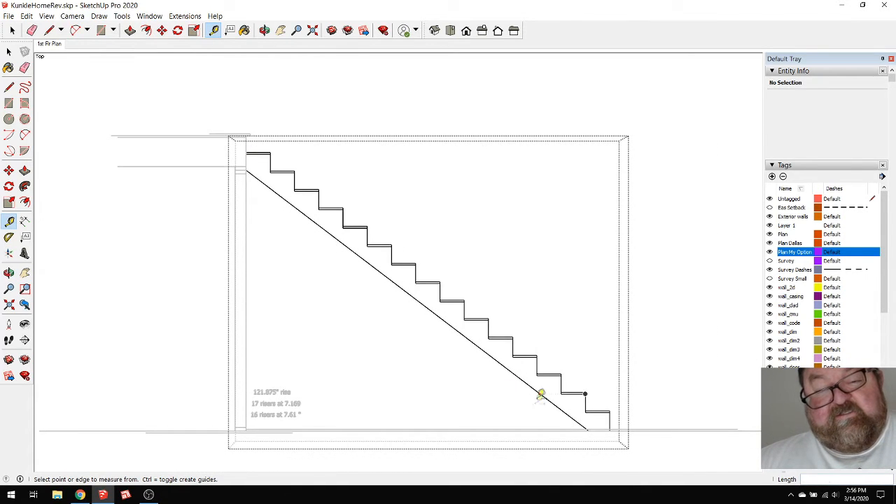
{"action": "scroll", "coordinate": [509, 357], "scroll_direction": "down", "scroll_amount": 1}
{"action": "scroll", "coordinate": [568, 380], "scroll_direction": "up", "scroll_amount": 8}
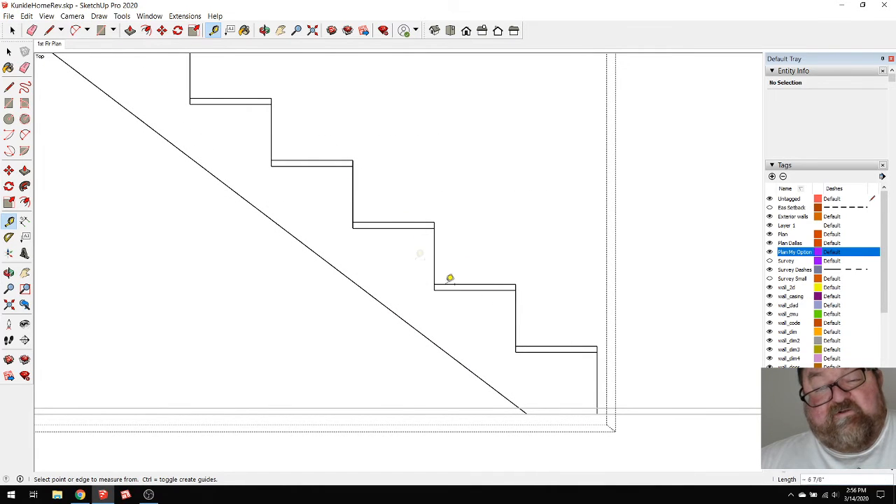
{"action": "scroll", "coordinate": [490, 360], "scroll_direction": "down", "scroll_amount": 3}
{"action": "scroll", "coordinate": [564, 380], "scroll_direction": "up", "scroll_amount": 5}
{"action": "scroll", "coordinate": [520, 281], "scroll_direction": "up", "scroll_amount": 2}
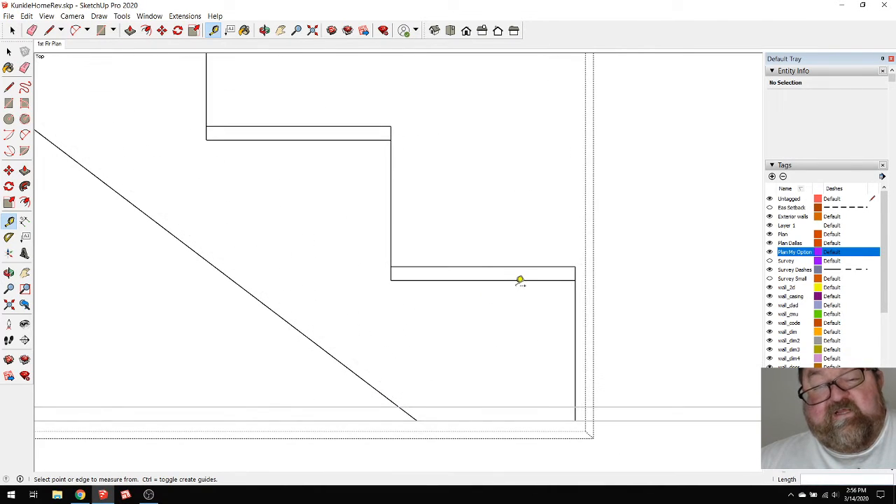
{"action": "left_click", "coordinate": [391, 213]}
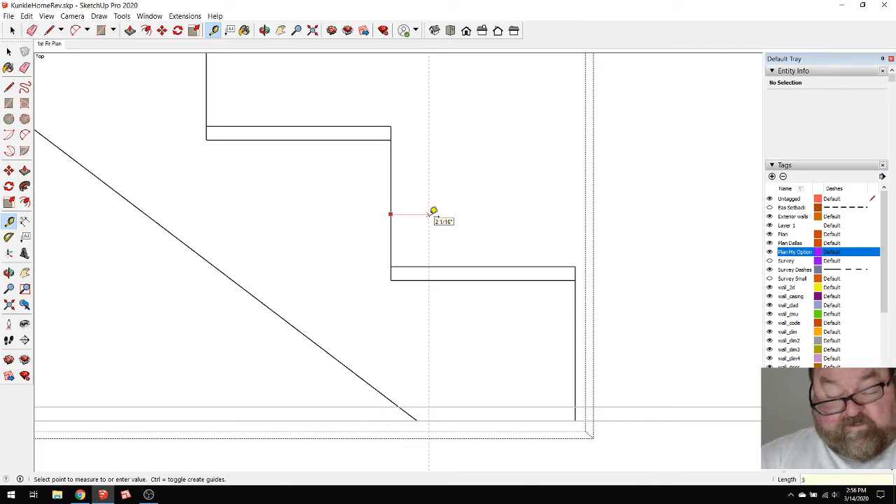
{"action": "key", "text": "Return"}
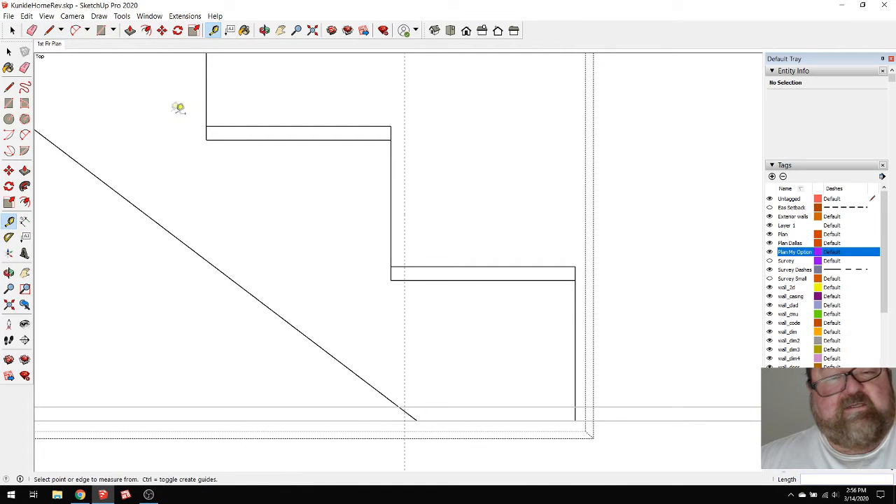
Draw a riser board 3/4" thick and 7.25" tall between that riser and the guide, flush with the tread board's top
{"action": "left_click", "coordinate": [49, 30]}
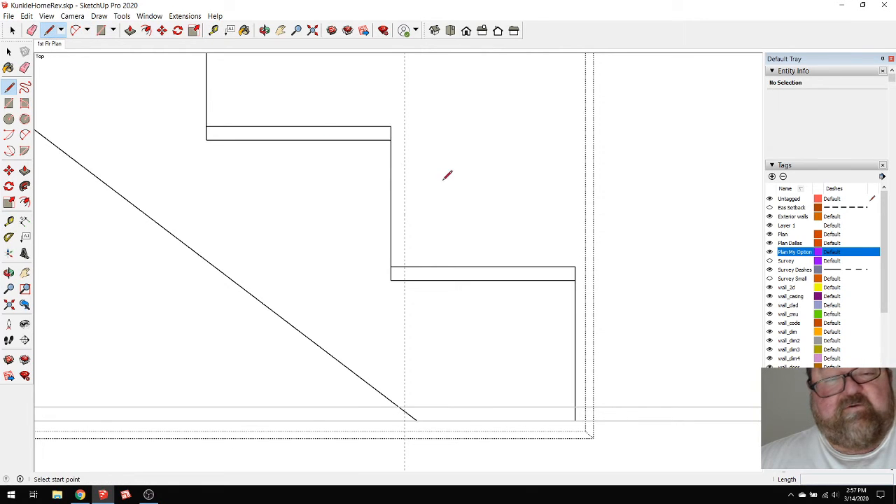
{"action": "scroll", "coordinate": [436, 177], "scroll_direction": "up", "scroll_amount": 3}
{"action": "scroll", "coordinate": [404, 152], "scroll_direction": "down", "scroll_amount": 1}
{"action": "left_click", "coordinate": [394, 125]}
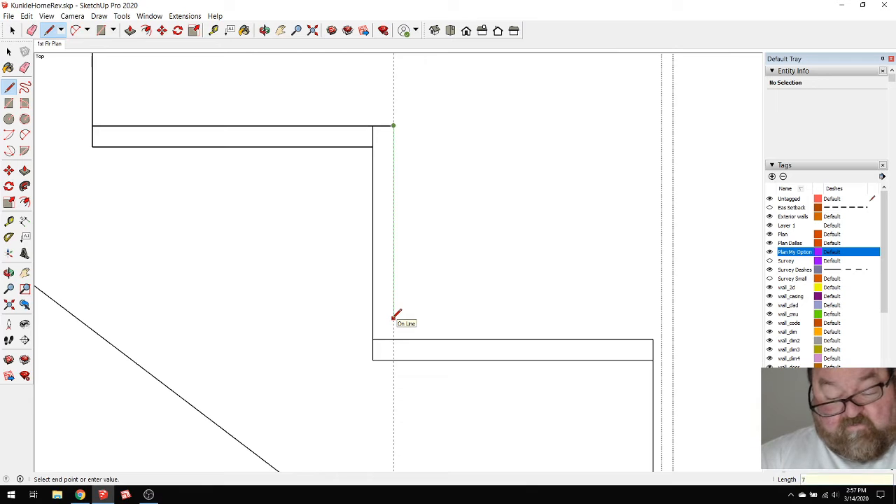
{"action": "type", "text": "7.25"}
{"action": "key", "text": "Return"}
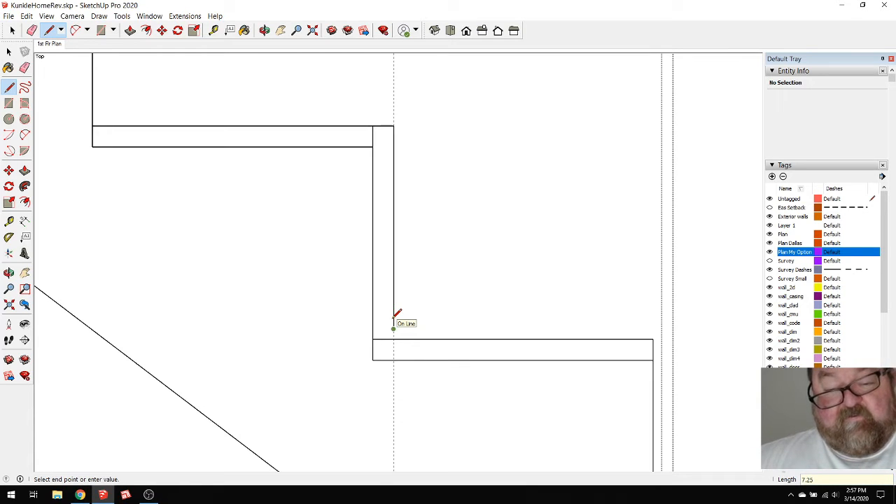
{"action": "left_click", "coordinate": [373, 328]}
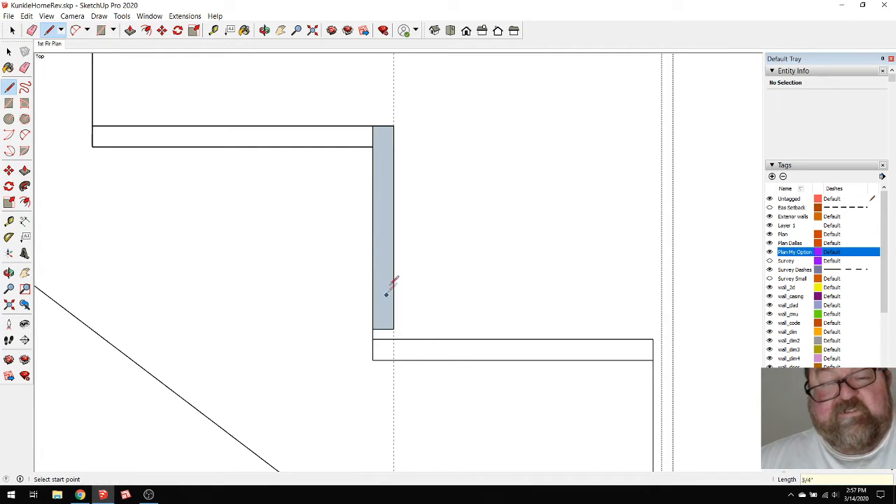
Delete the face of the riser board, keeping only its outline
{"action": "left_click", "coordinate": [32, 30]}
{"action": "left_click", "coordinate": [12, 32]}
{"action": "left_click", "coordinate": [380, 186]}
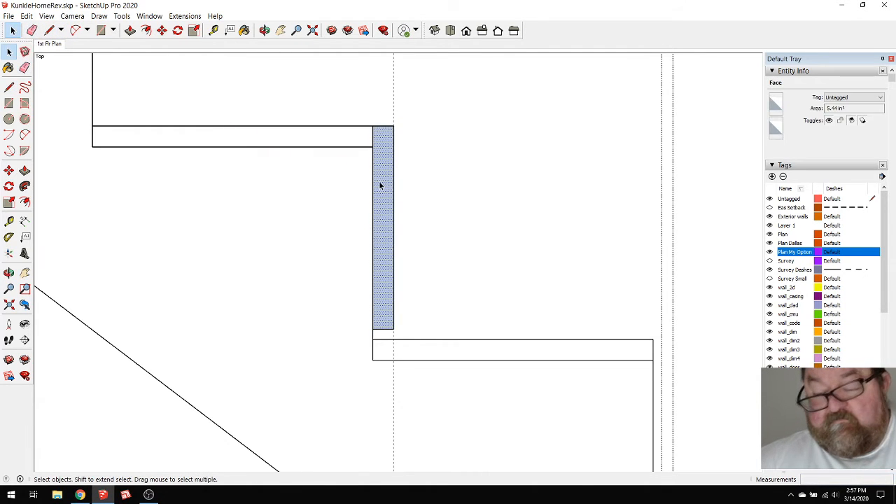
{"action": "left_click", "coordinate": [422, 178]}
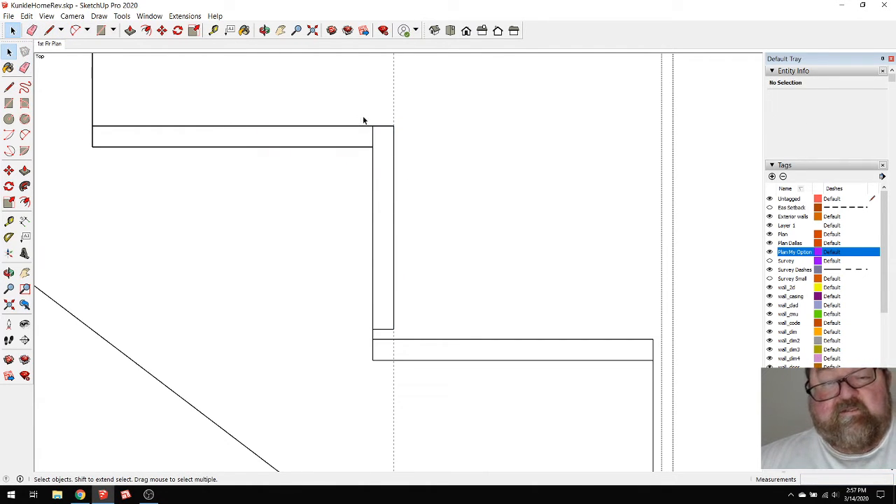
Copy the riser board outline down onto the bottom riser at the foot of the stairs
{"action": "scroll", "coordinate": [427, 196], "scroll_direction": "down", "scroll_amount": 3}
{"action": "left_click_drag", "start_coordinate": [430, 247], "coordinate": [437, 303]}
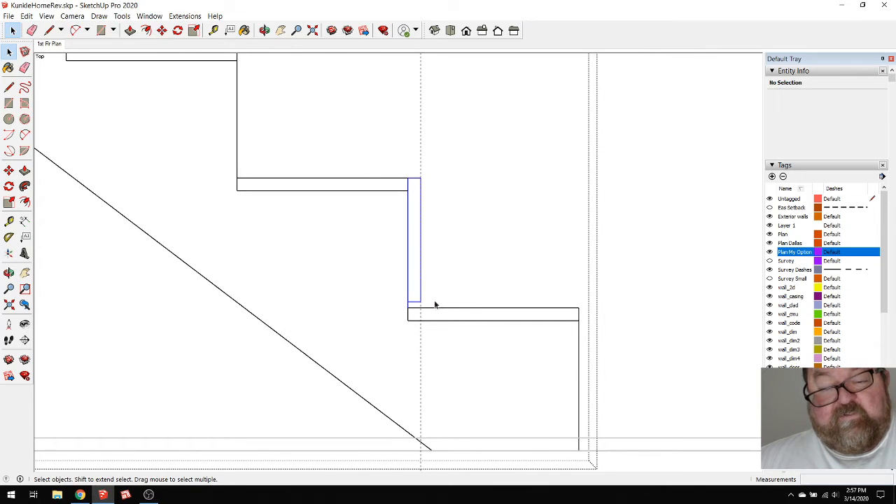
{"action": "left_click", "coordinate": [163, 31]}
{"action": "key", "text": "ctrl"}
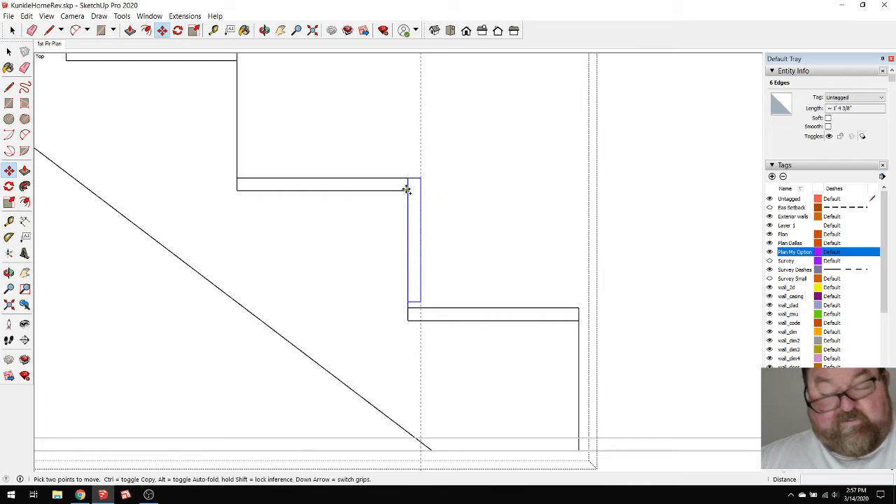
{"action": "left_click", "coordinate": [407, 189]}
{"action": "left_click", "coordinate": [578, 321]}
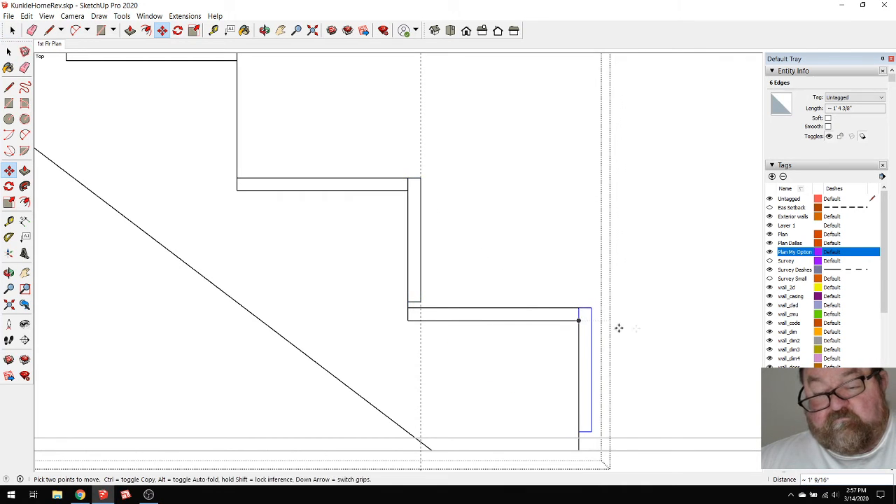
Copy the original riser board onto the next riser up and repeat the copy 13 times up the stringer
{"action": "scroll", "coordinate": [672, 331], "scroll_direction": "down", "scroll_amount": 3}
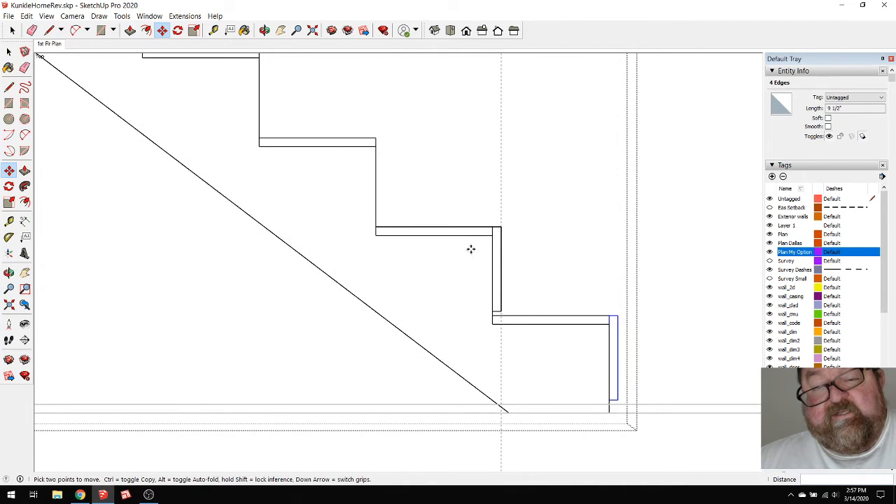
{"action": "scroll", "coordinate": [470, 249], "scroll_direction": "up", "scroll_amount": 2}
{"action": "left_click", "coordinate": [12, 30]}
{"action": "left_click_drag", "start_coordinate": [480, 202], "coordinate": [524, 347]}
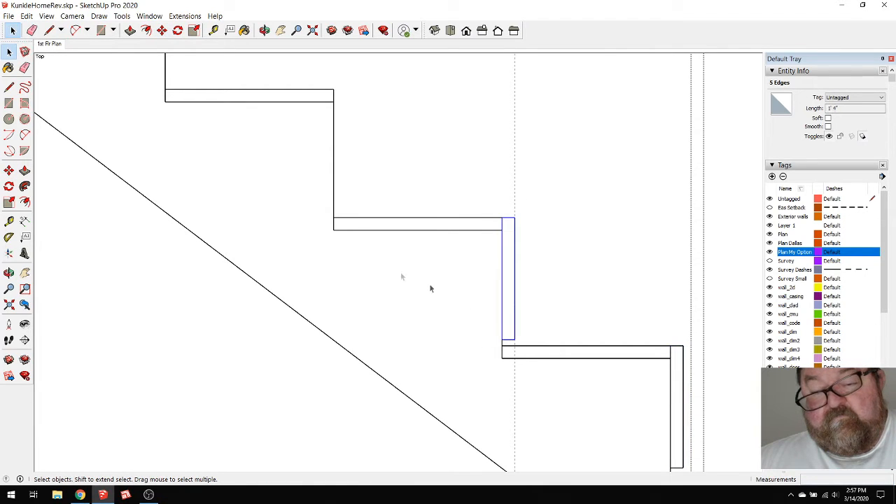
{"action": "left_click", "coordinate": [162, 30]}
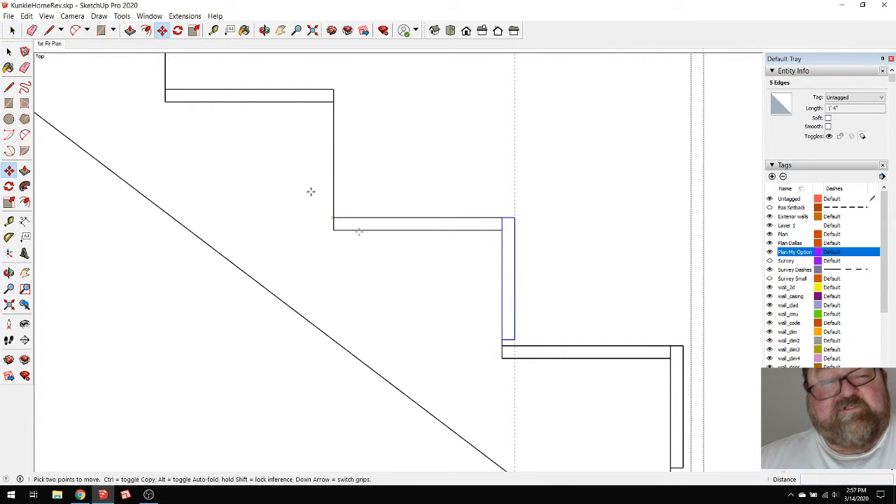
{"action": "left_click", "coordinate": [502, 229]}
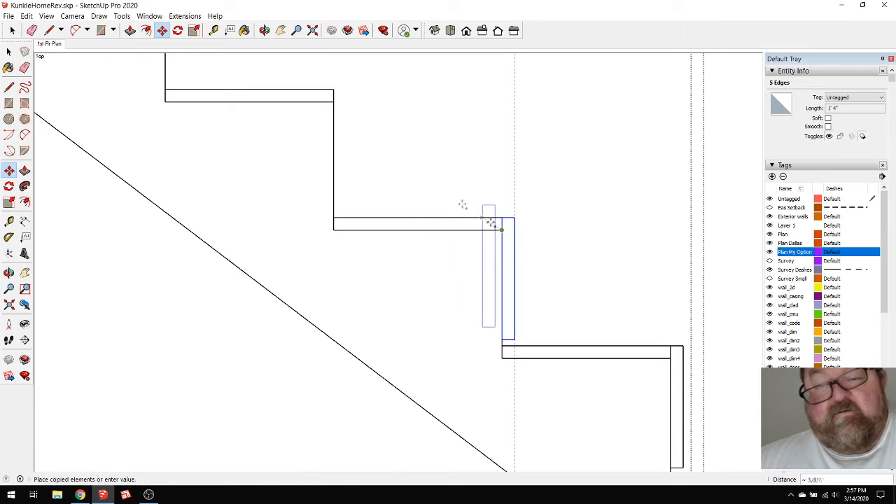
{"action": "left_click", "coordinate": [332, 101]}
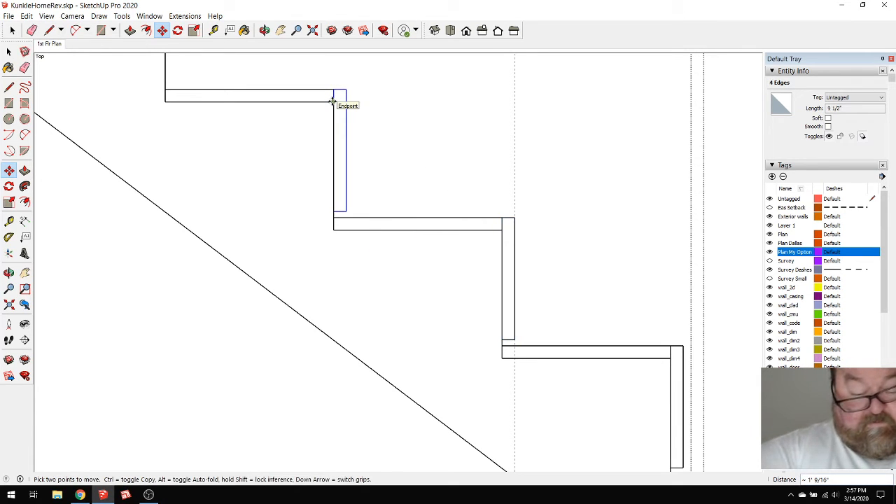
{"action": "key", "text": "ctrl+t"}
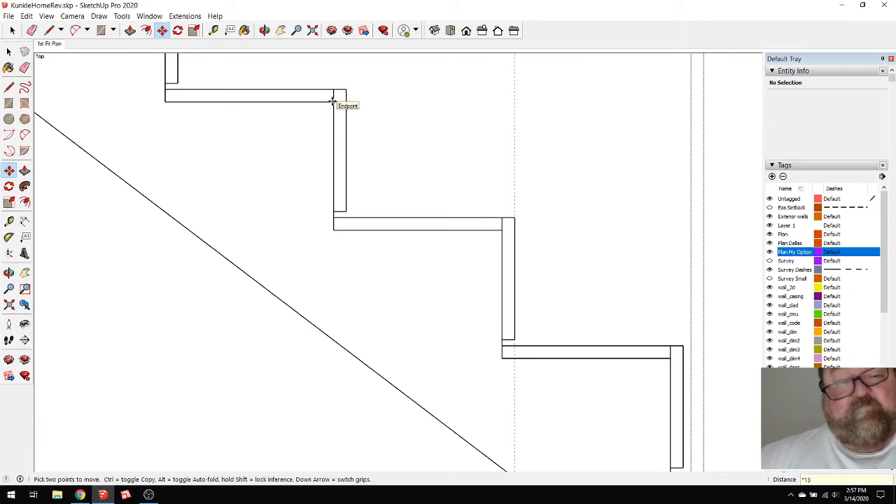
{"action": "scroll", "coordinate": [460, 278], "scroll_direction": "down", "scroll_amount": 4}
{"action": "scroll", "coordinate": [529, 300], "scroll_direction": "down", "scroll_amount": 6}
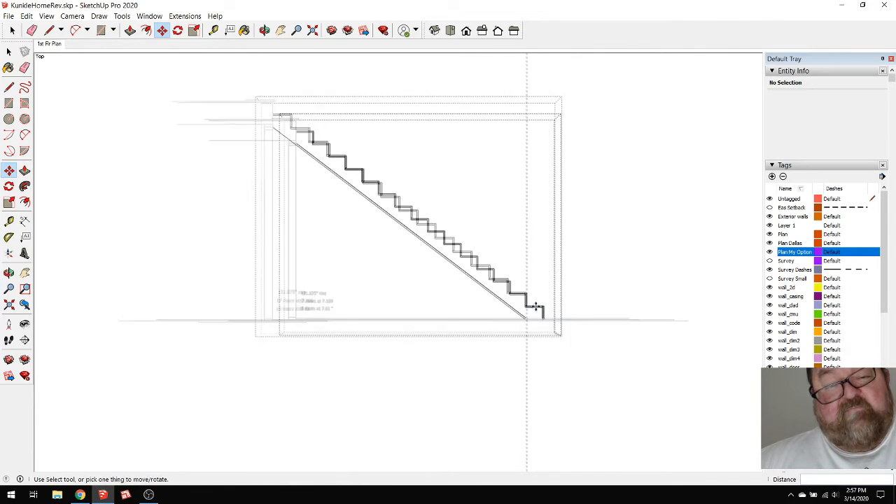
{"action": "scroll", "coordinate": [322, 154], "scroll_direction": "up", "scroll_amount": 4}
{"action": "scroll", "coordinate": [297, 101], "scroll_direction": "up", "scroll_amount": 6}
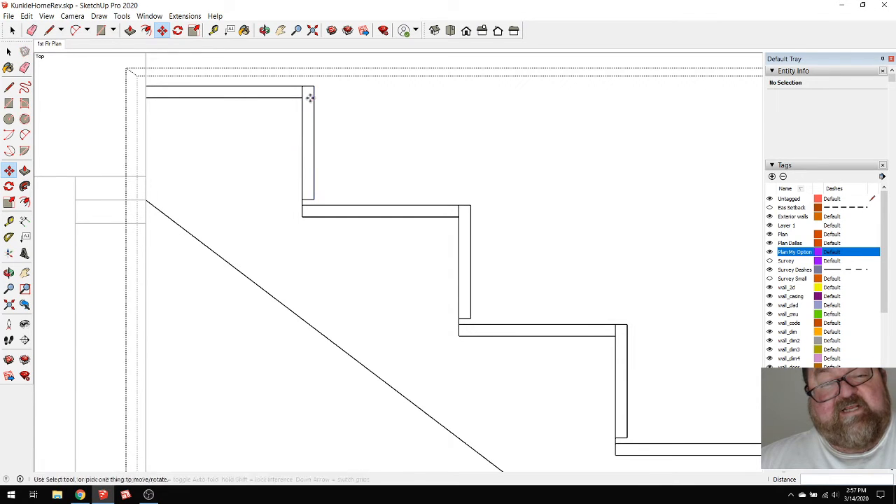
{"action": "scroll", "coordinate": [305, 126], "scroll_direction": "down", "scroll_amount": 1}
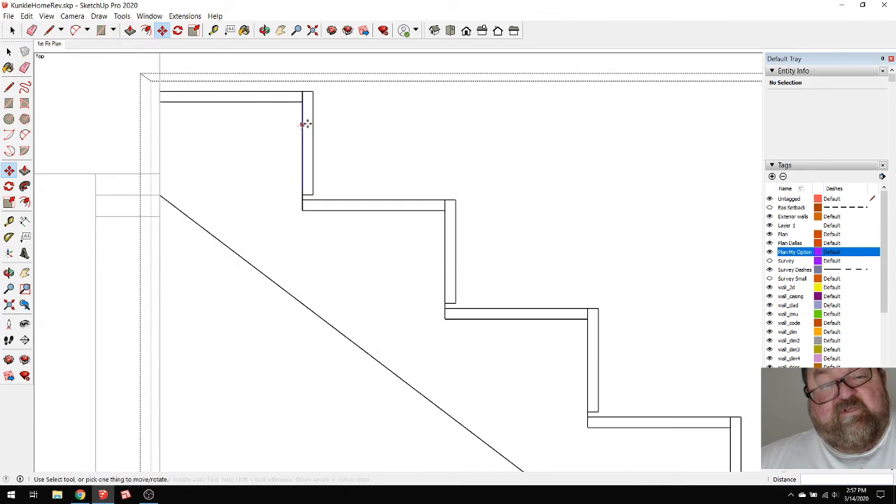
Place a horizontal guide line 1" above the top of the lowest step's tread board
{"action": "scroll", "coordinate": [284, 146], "scroll_direction": "down", "scroll_amount": 2}
{"action": "scroll", "coordinate": [248, 140], "scroll_direction": "down", "scroll_amount": 5}
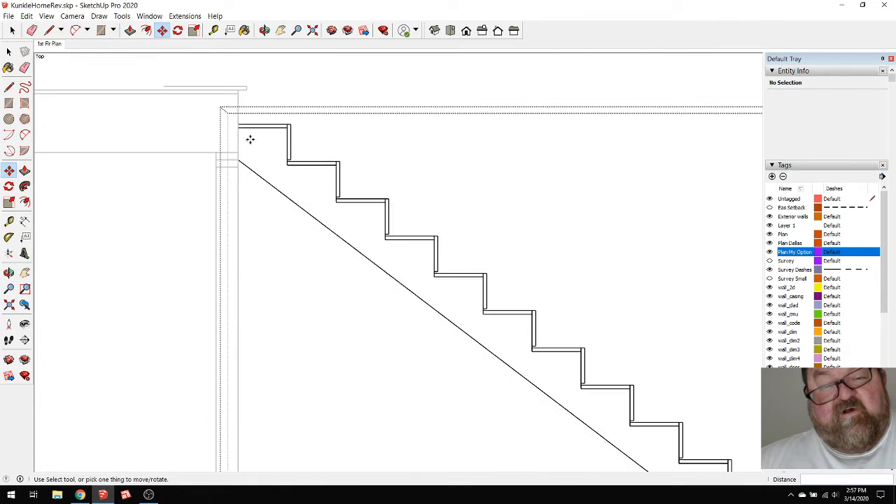
{"action": "scroll", "coordinate": [566, 354], "scroll_direction": "up", "scroll_amount": 6}
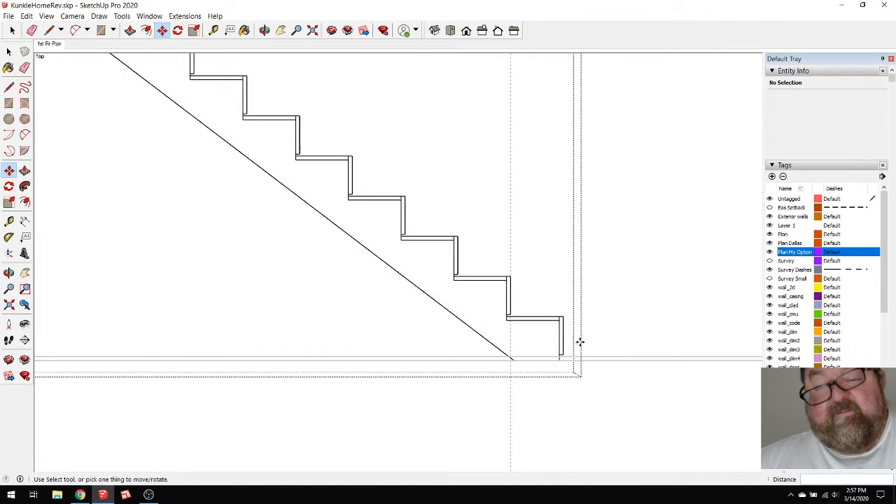
{"action": "scroll", "coordinate": [579, 341], "scroll_direction": "up", "scroll_amount": 1}
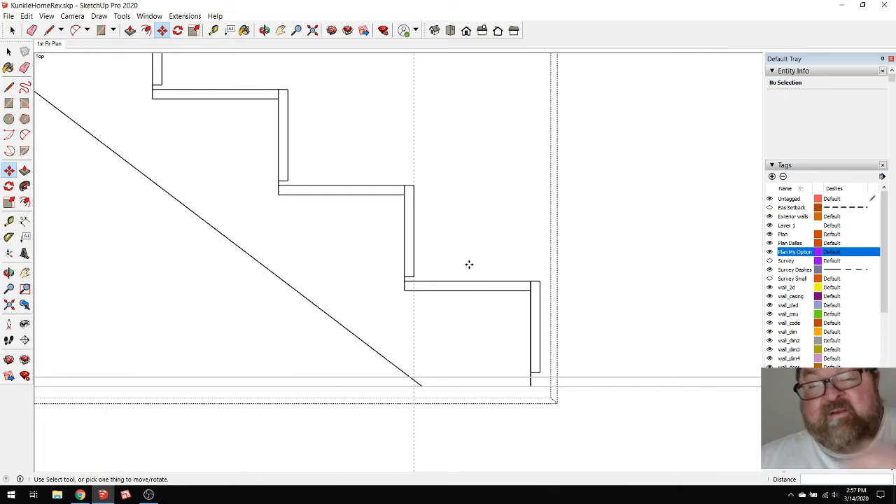
{"action": "scroll", "coordinate": [370, 294], "scroll_direction": "down", "scroll_amount": 1}
{"action": "scroll", "coordinate": [476, 296], "scroll_direction": "up", "scroll_amount": 4}
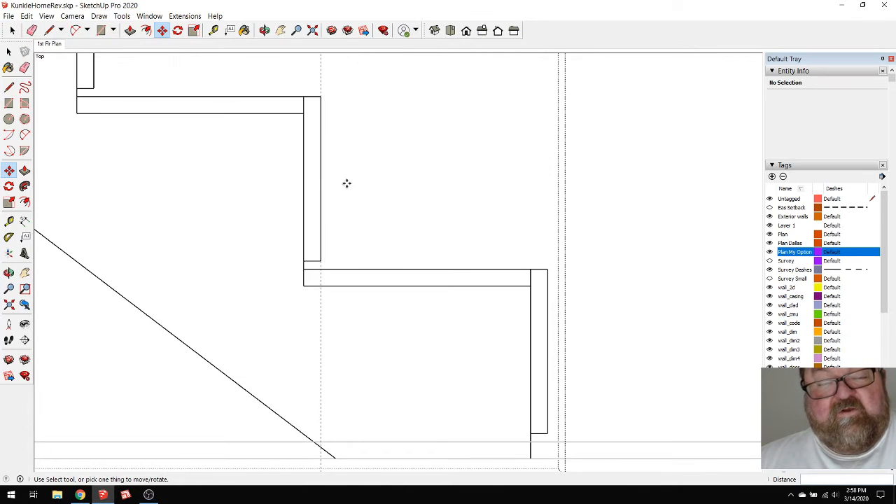
{"action": "left_click", "coordinate": [49, 30]}
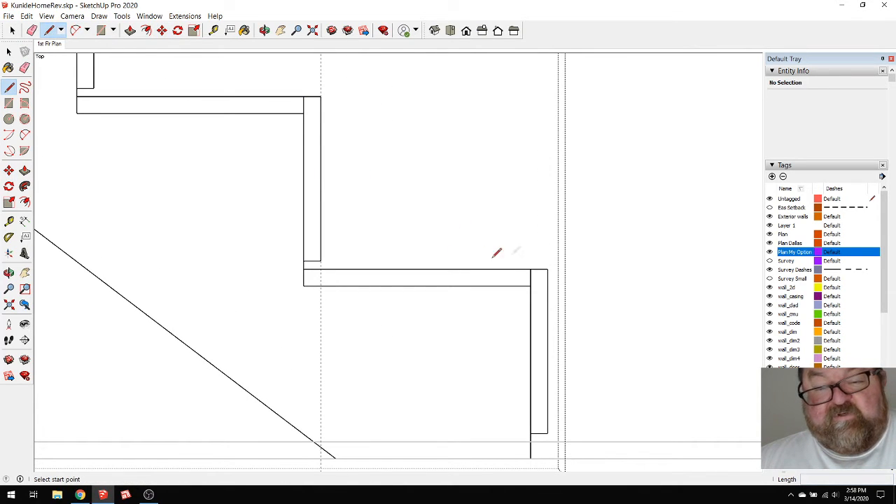
{"action": "left_click", "coordinate": [214, 30]}
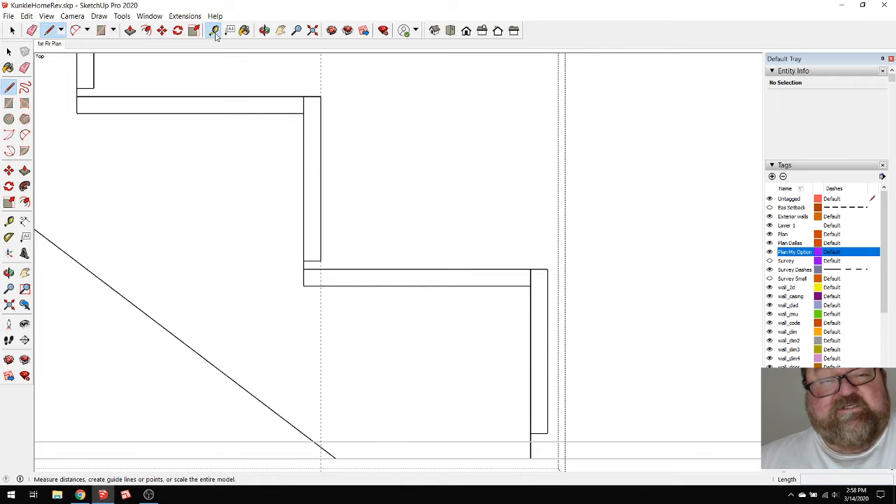
{"action": "left_click", "coordinate": [400, 269]}
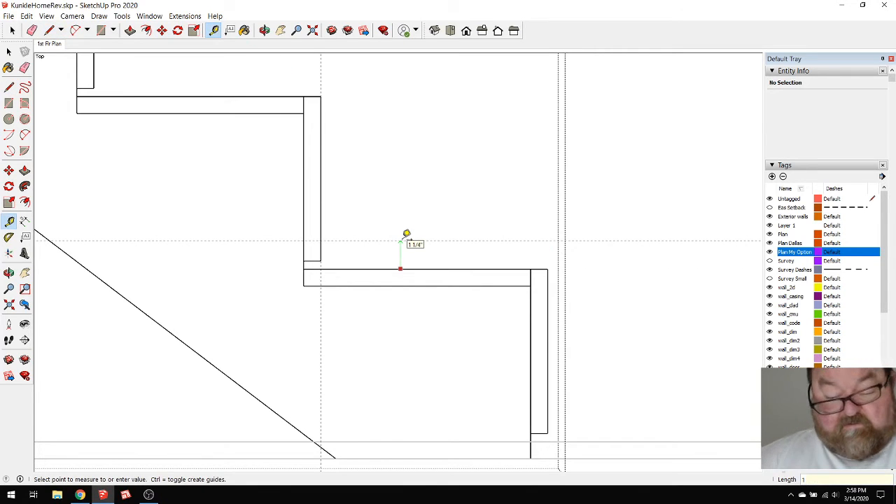
{"action": "key", "text": "Return"}
Draw a finish tread outline 11.25" long and 1" thick from the riser board's face, resting on the lowest tread board
{"action": "key", "text": "l"}
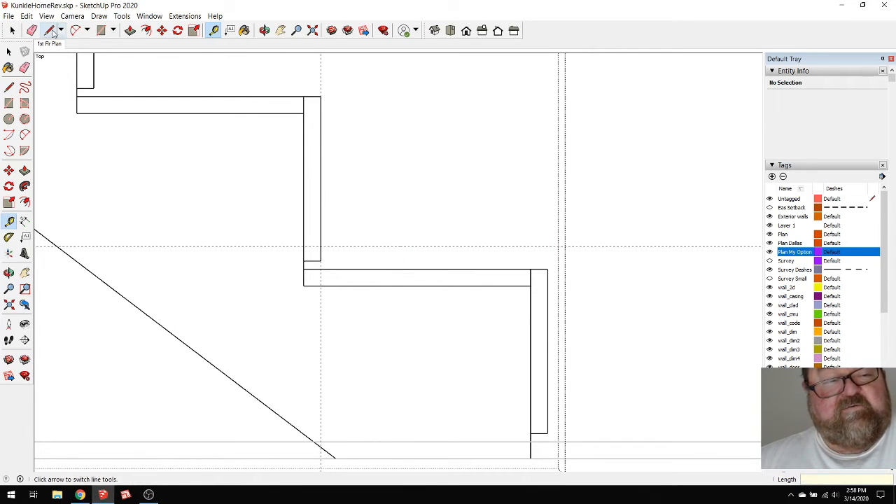
{"action": "left_click", "coordinate": [320, 247]}
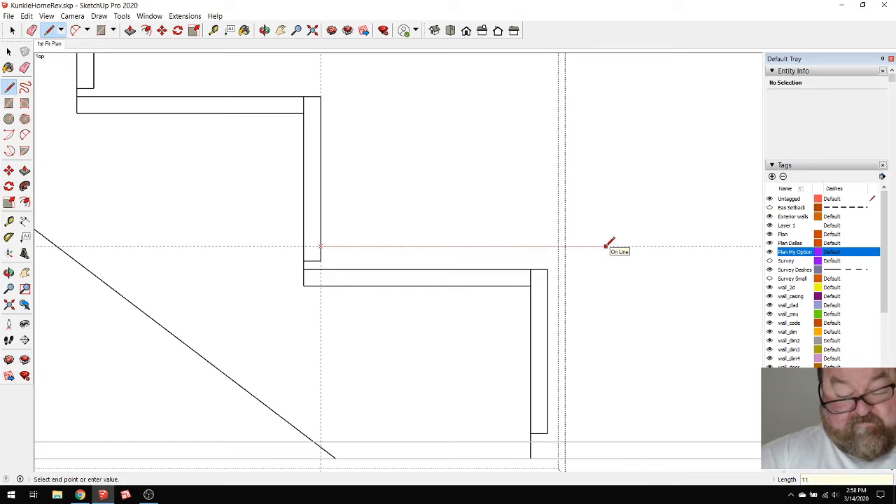
{"action": "type", "text": "11.25"}
{"action": "key", "text": "Return"}
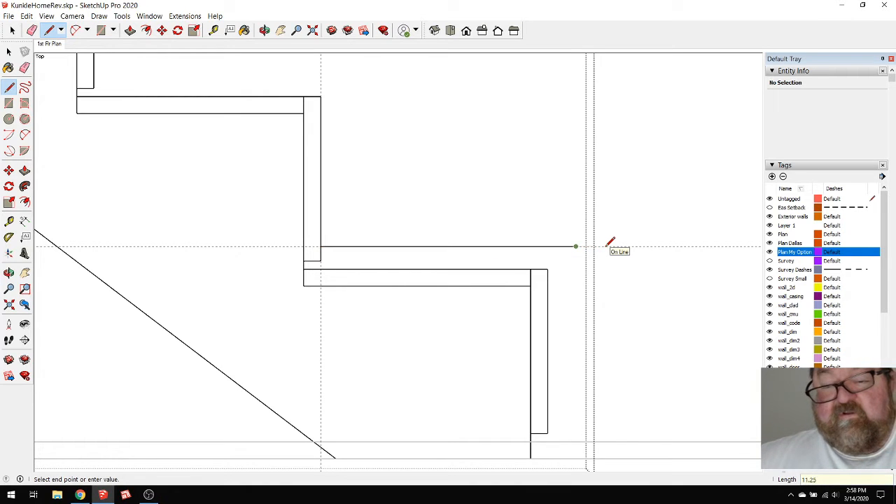
{"action": "left_click", "coordinate": [575, 269]}
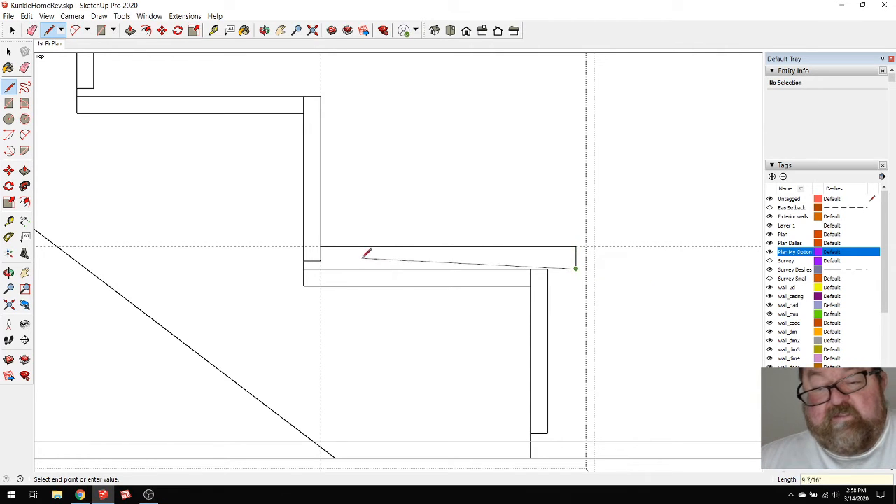
{"action": "left_click", "coordinate": [320, 269]}
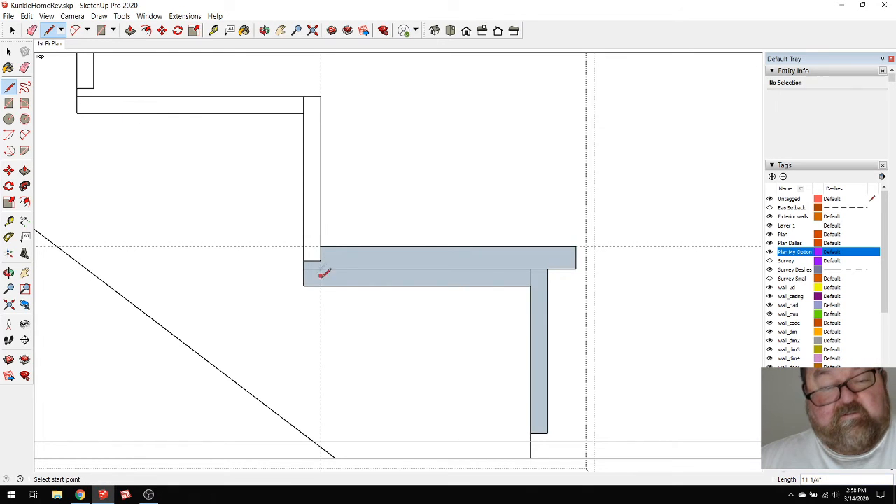
{"action": "left_click", "coordinate": [321, 269]}
{"action": "left_click", "coordinate": [320, 247]}
Delete the faces filling the new finish tread and the adjoining tread and riser boards, keeping only their outlines
{"action": "key", "text": "space"}
{"action": "left_click", "coordinate": [311, 145]}
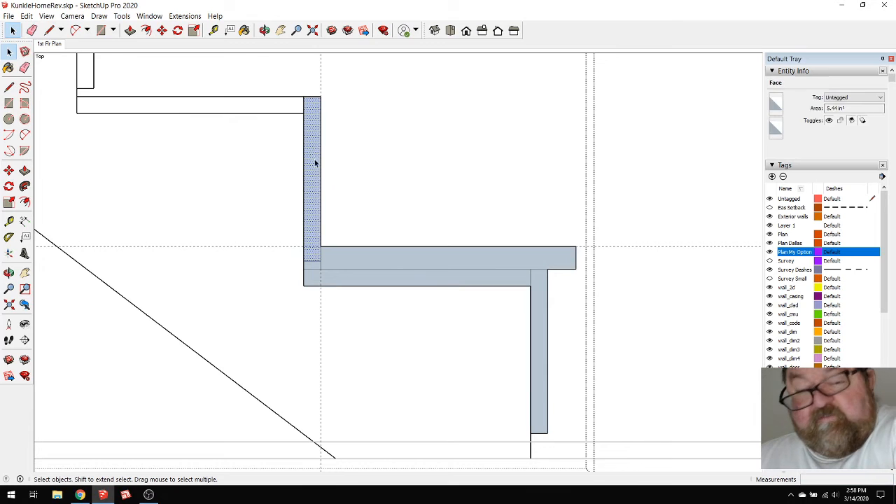
{"action": "key", "text": "Delete"}
{"action": "left_click", "coordinate": [335, 261]}
{"action": "key", "text": "Delete"}
{"action": "left_click", "coordinate": [333, 275]}
{"action": "key", "text": "Delete"}
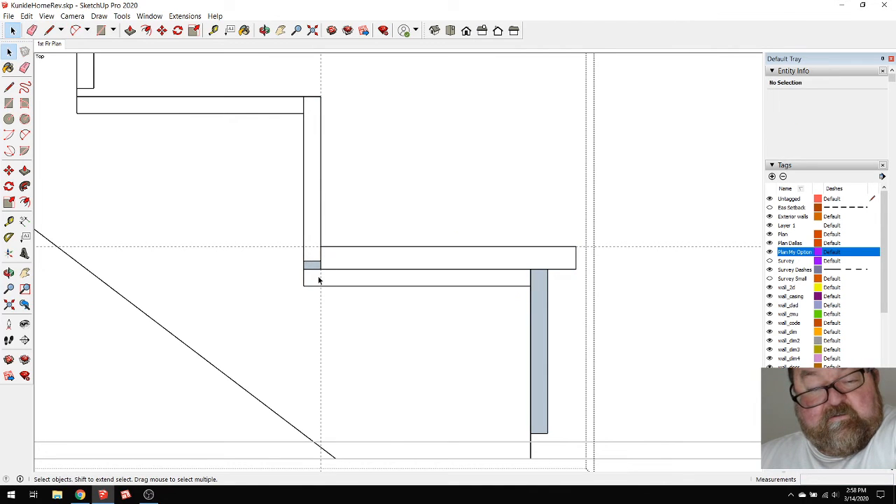
{"action": "left_click", "coordinate": [540, 302]}
{"action": "key", "text": "Delete"}
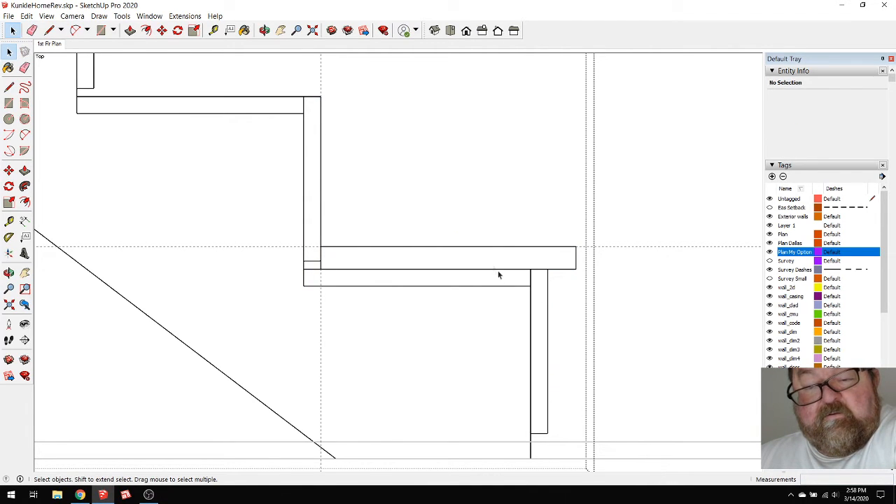
Copy the finish tread outline onto the next step up and repeat the copy 14 times up the stairs
{"action": "left_click", "coordinate": [32, 30]}
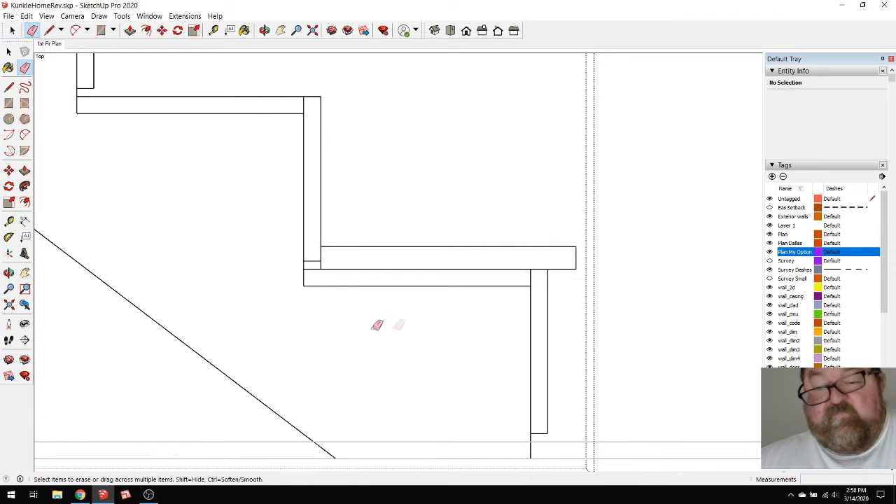
{"action": "key", "text": "space"}
{"action": "left_click_drag", "start_coordinate": [311, 242], "coordinate": [594, 278]}
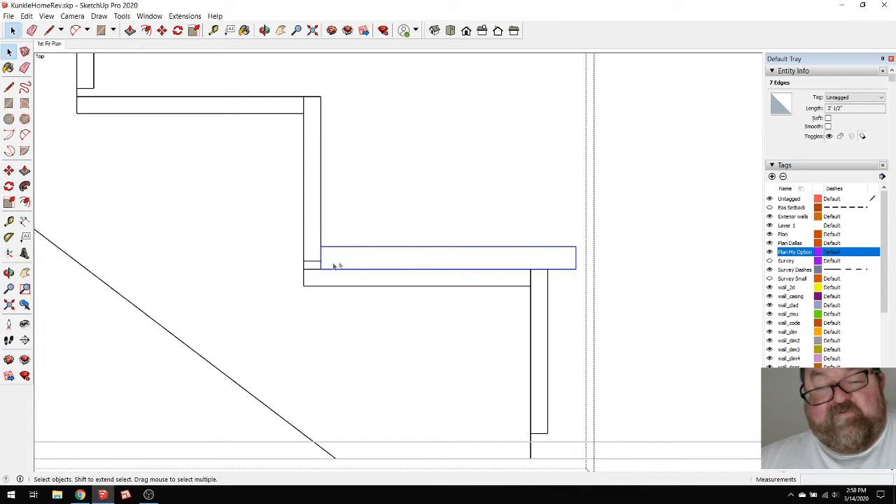
{"action": "left_click", "coordinate": [161, 30]}
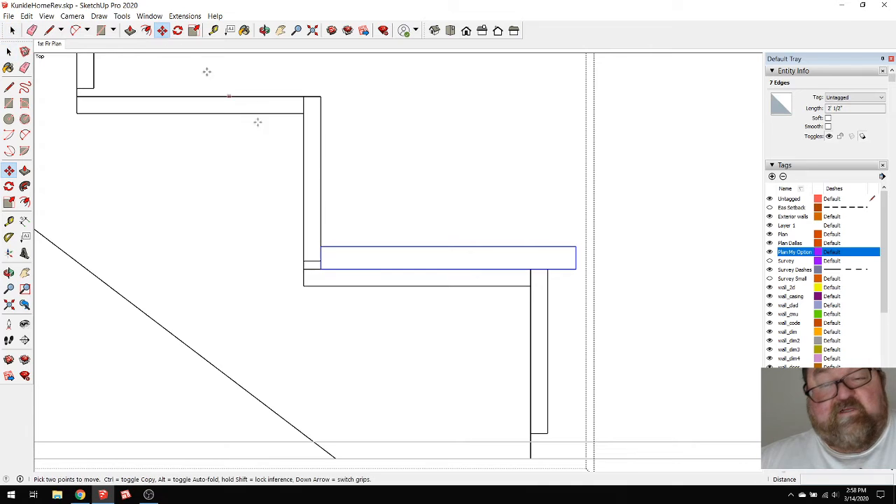
{"action": "left_click", "coordinate": [546, 269]}
{"action": "key", "text": "ctrl"}
{"action": "left_click", "coordinate": [320, 97]}
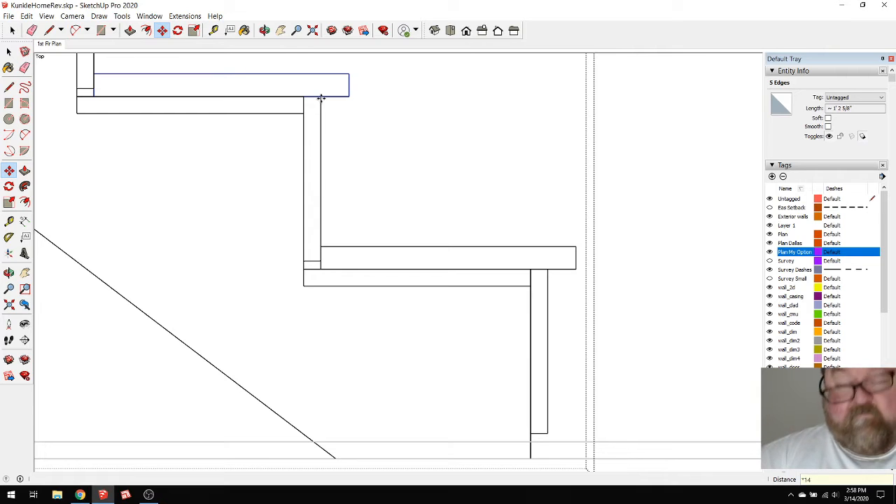
Copy the topmost riser board outline to the clipboard and close the stair group
{"action": "scroll", "coordinate": [483, 298], "scroll_direction": "down", "scroll_amount": 5}
{"action": "scroll", "coordinate": [536, 352], "scroll_direction": "down", "scroll_amount": 6}
{"action": "scroll", "coordinate": [254, 120], "scroll_direction": "up", "scroll_amount": 2}
{"action": "scroll", "coordinate": [255, 120], "scroll_direction": "up", "scroll_amount": 6}
{"action": "scroll", "coordinate": [296, 279], "scroll_direction": "down", "scroll_amount": 2}
{"action": "scroll", "coordinate": [230, 175], "scroll_direction": "up", "scroll_amount": 5}
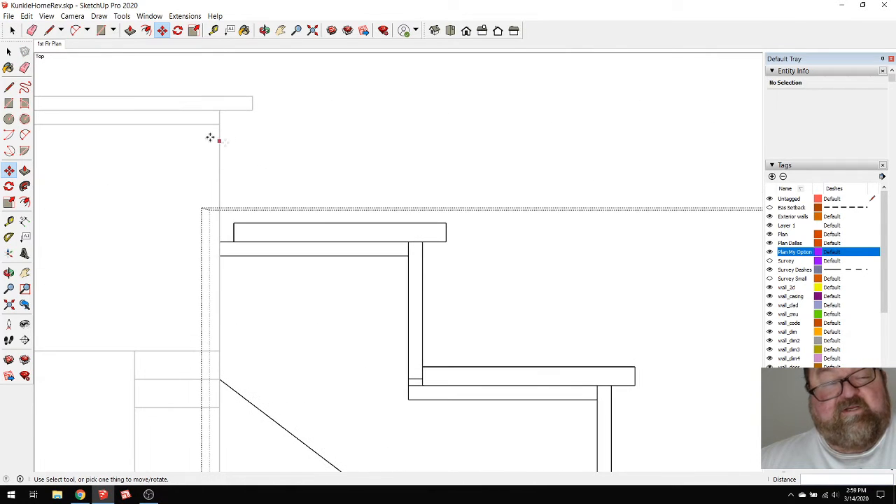
{"action": "left_click", "coordinate": [13, 30]}
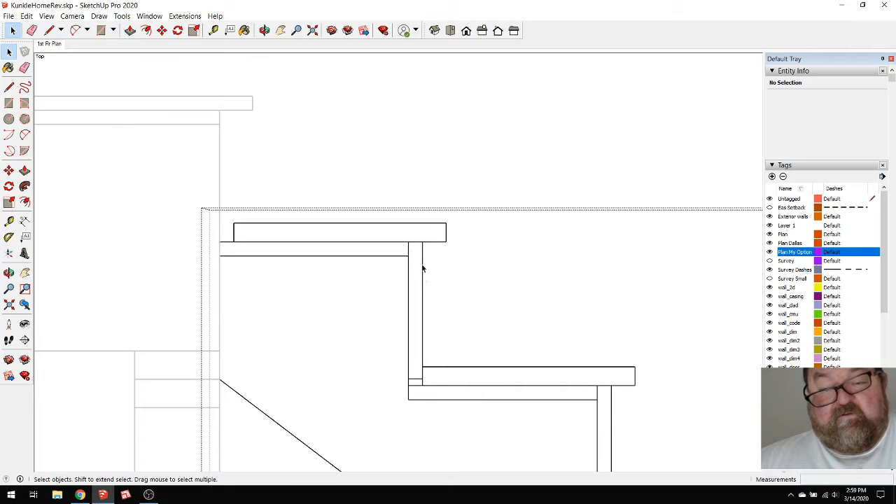
{"action": "left_click_drag", "start_coordinate": [418, 285], "coordinate": [434, 390]}
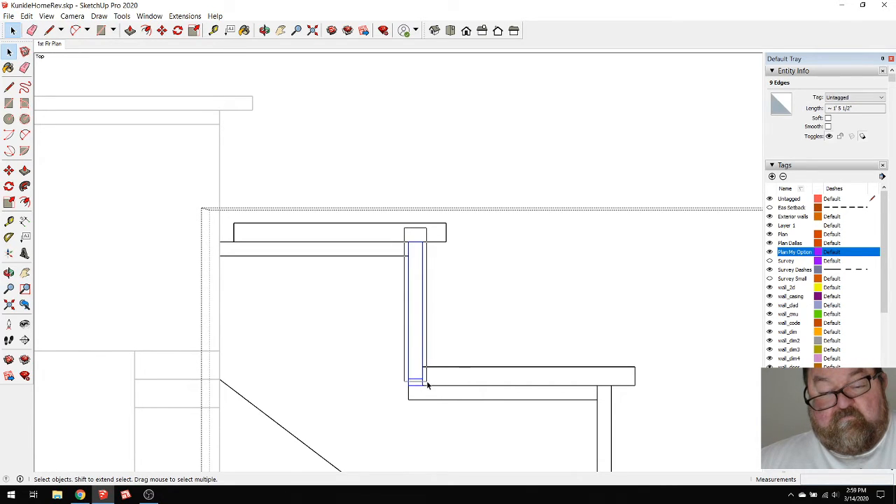
{"action": "left_click", "coordinate": [27, 16]}
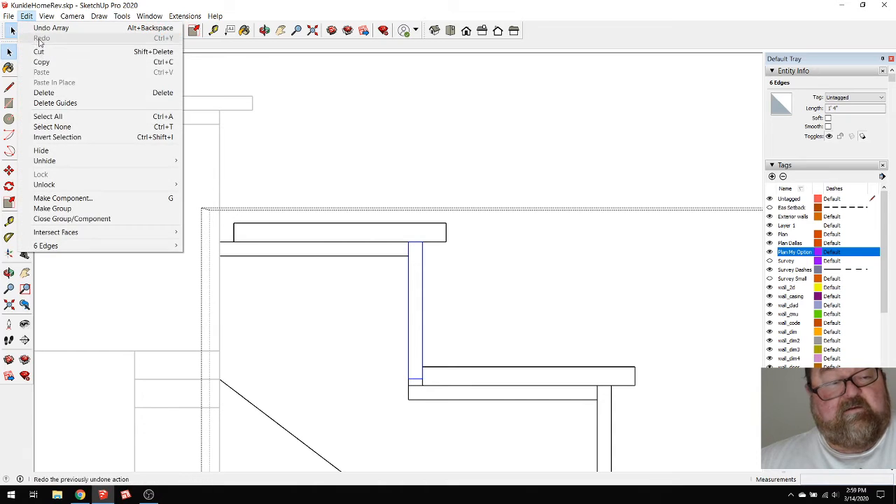
{"action": "left_click", "coordinate": [41, 63]}
{"action": "left_click", "coordinate": [273, 151]}
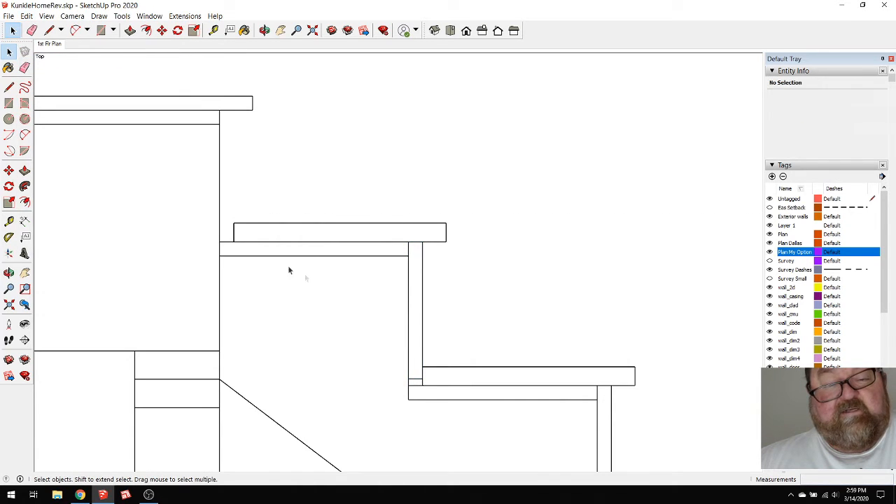
Paste the riser board outline outside the stair group, in the open space above the top step
{"action": "scroll", "coordinate": [238, 147], "scroll_direction": "up", "scroll_amount": 2}
{"action": "left_click", "coordinate": [27, 16]}
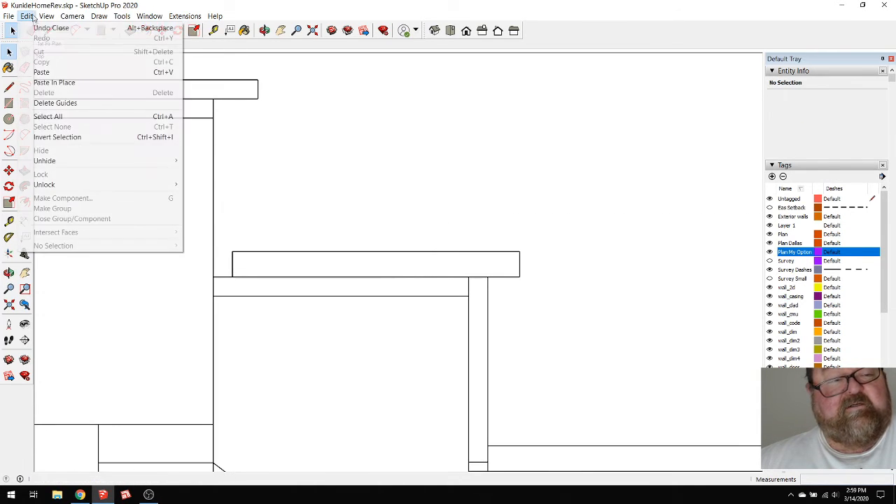
{"action": "left_click", "coordinate": [40, 71]}
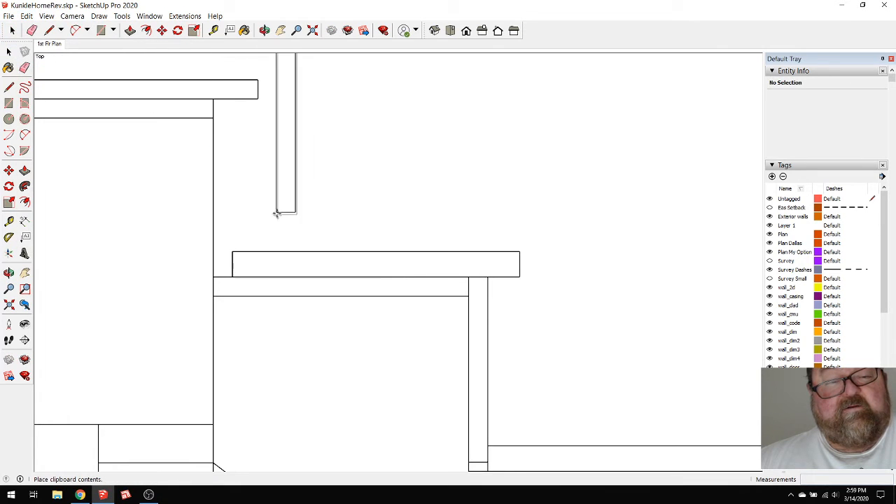
{"action": "scroll", "coordinate": [326, 210], "scroll_direction": "down", "scroll_amount": 2}
{"action": "left_click", "coordinate": [326, 209]}
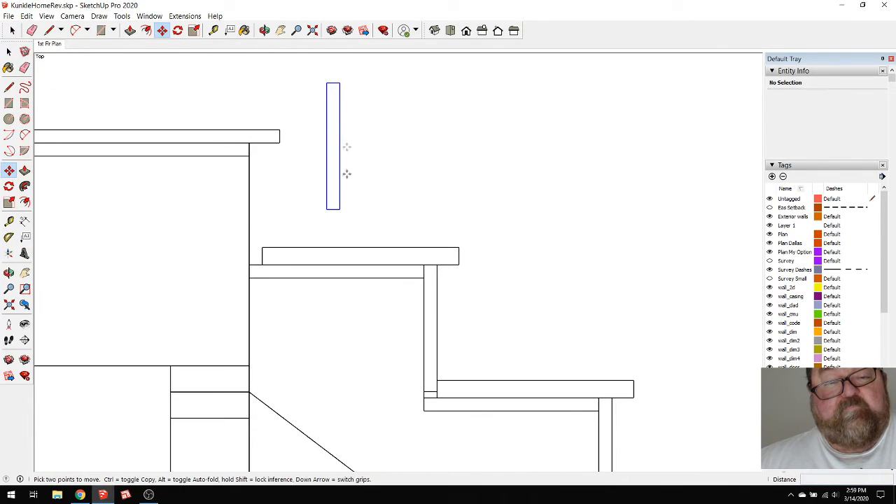
Try the pasted riser board against the wall under the upper floor's nosing, and set it down clear of the stairs
{"action": "left_click", "coordinate": [326, 85]}
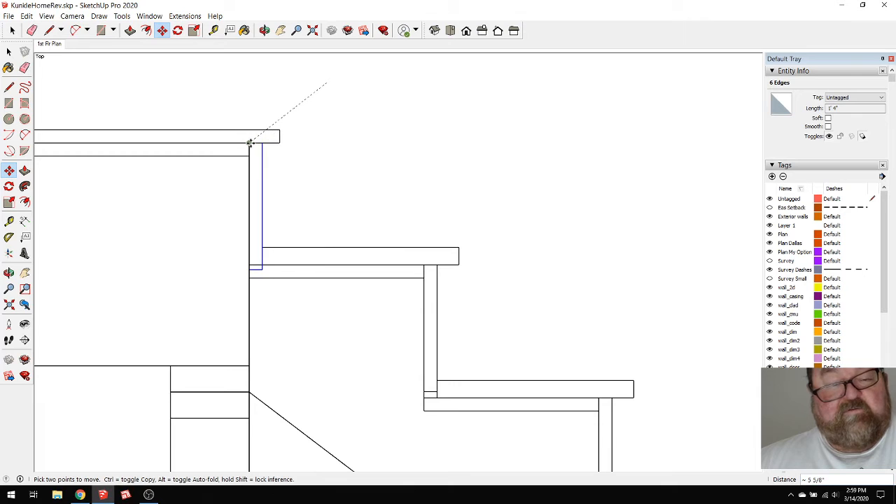
{"action": "scroll", "coordinate": [252, 156], "scroll_direction": "up", "scroll_amount": 3}
{"action": "scroll", "coordinate": [250, 165], "scroll_direction": "up", "scroll_amount": 1}
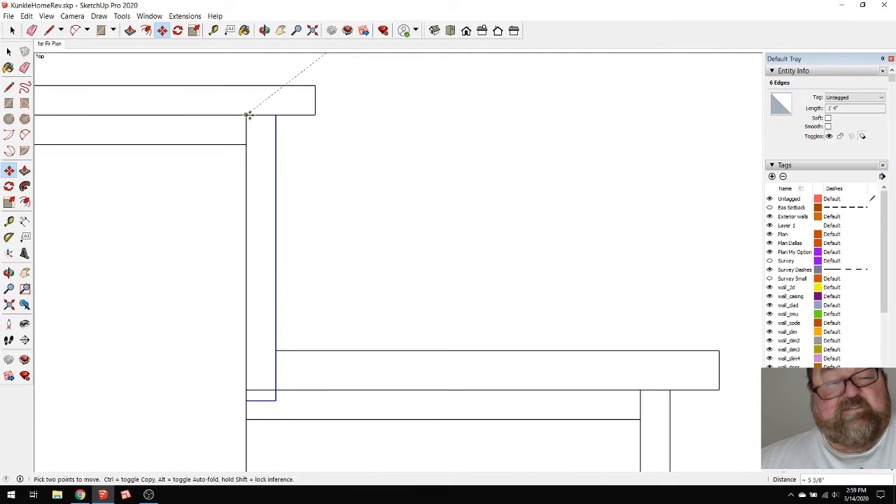
{"action": "scroll", "coordinate": [360, 150], "scroll_direction": "down", "scroll_amount": 2}
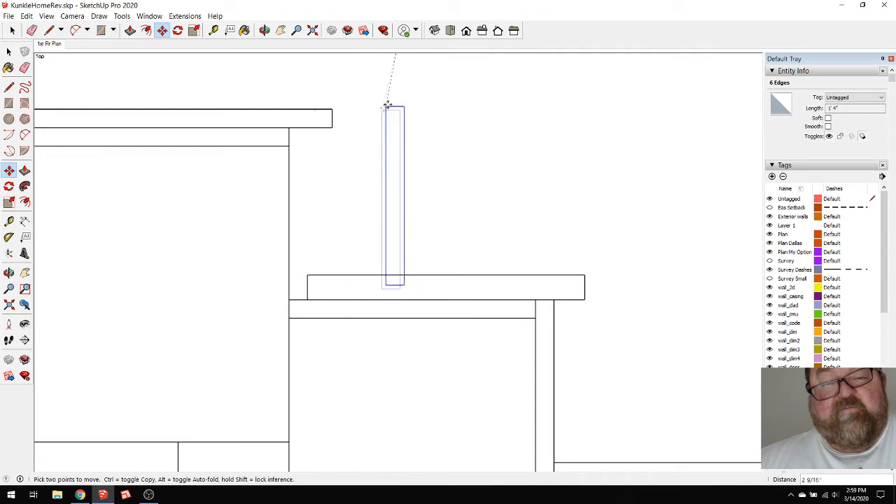
{"action": "left_click", "coordinate": [401, 82]}
{"action": "scroll", "coordinate": [266, 119], "scroll_direction": "down", "scroll_amount": 2}
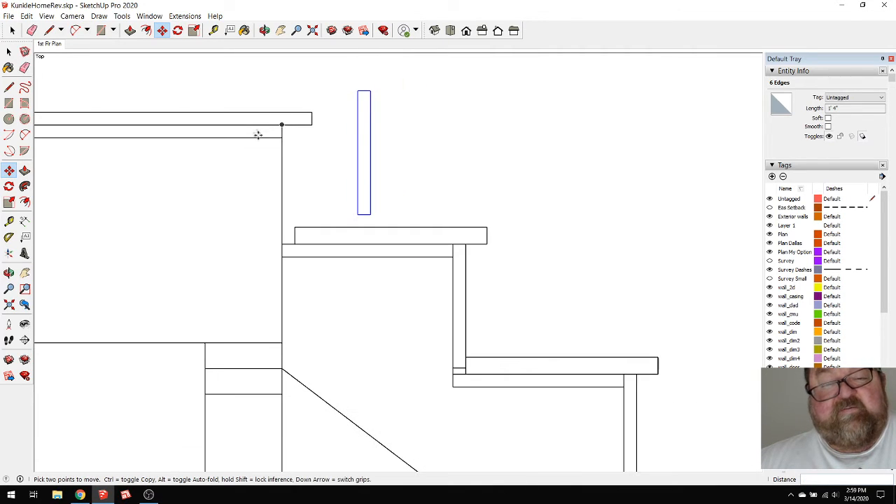
Place a horizontal guide 7.61" below the upper floor's top edge with the Tape Measure tool
{"action": "left_click", "coordinate": [214, 30]}
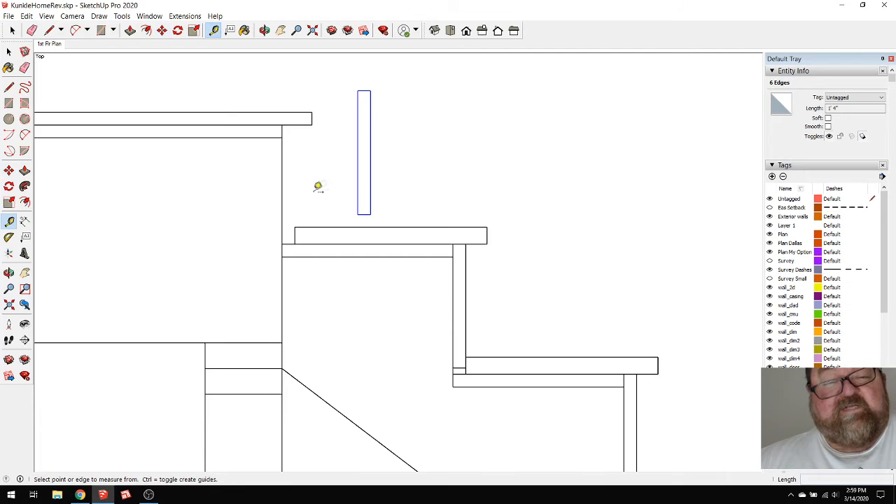
{"action": "scroll", "coordinate": [315, 186], "scroll_direction": "up", "scroll_amount": 1}
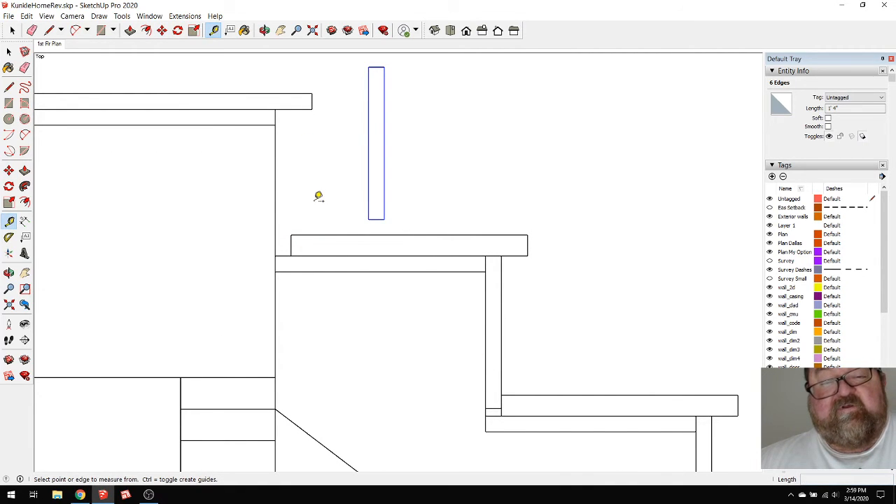
{"action": "left_click", "coordinate": [293, 92]}
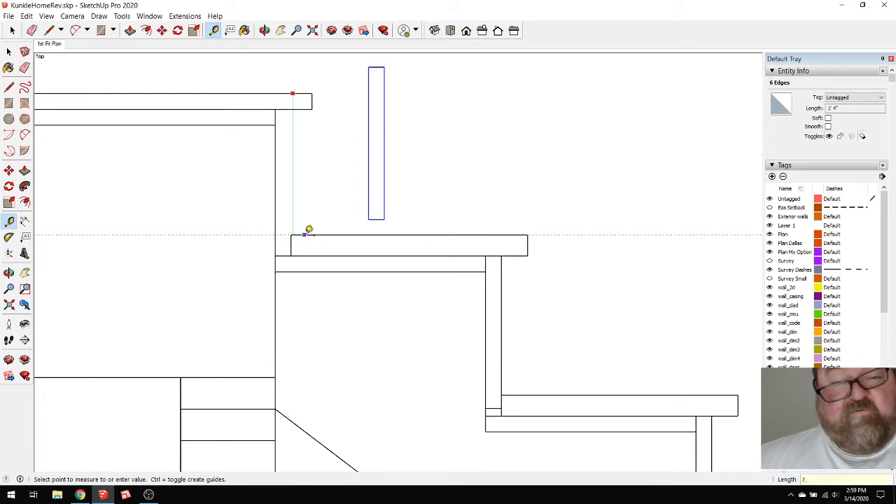
{"action": "scroll", "coordinate": [297, 227], "scroll_direction": "down", "scroll_amount": 5}
{"action": "scroll", "coordinate": [299, 223], "scroll_direction": "down", "scroll_amount": 2}
{"action": "scroll", "coordinate": [326, 303], "scroll_direction": "up", "scroll_amount": 10}
{"action": "scroll", "coordinate": [327, 303], "scroll_direction": "down", "scroll_amount": 6}
{"action": "scroll", "coordinate": [322, 163], "scroll_direction": "up", "scroll_amount": 5}
{"action": "scroll", "coordinate": [322, 163], "scroll_direction": "up", "scroll_amount": 6}
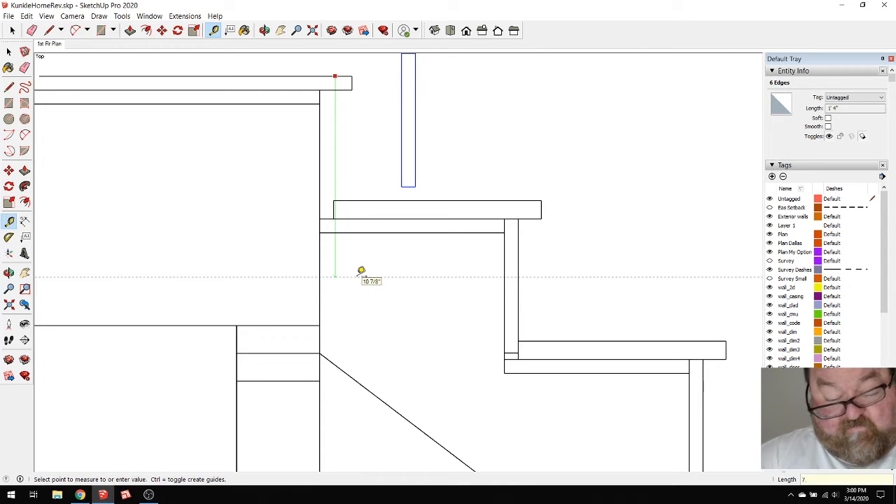
{"action": "type", "text": "1"}
{"action": "key", "text": "Return"}
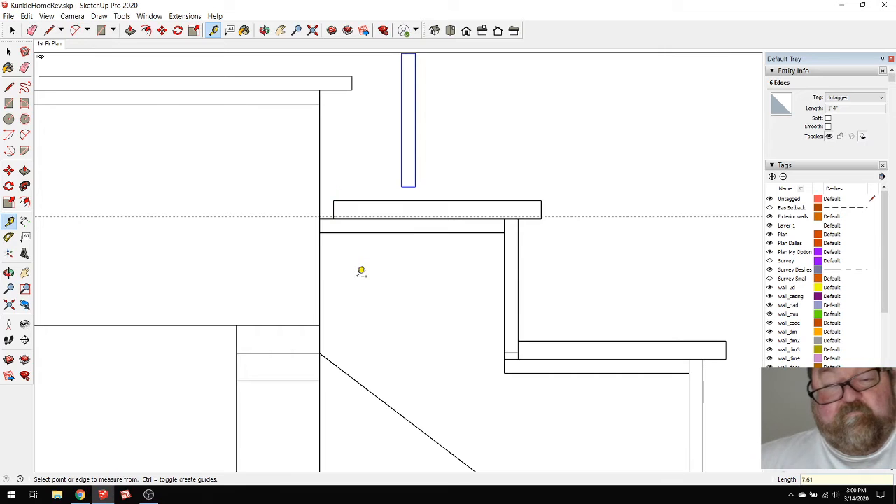
Move the stair group straight down so the top finish tread's upper edge meets the guide, and erase the guide
{"action": "left_click", "coordinate": [12, 30]}
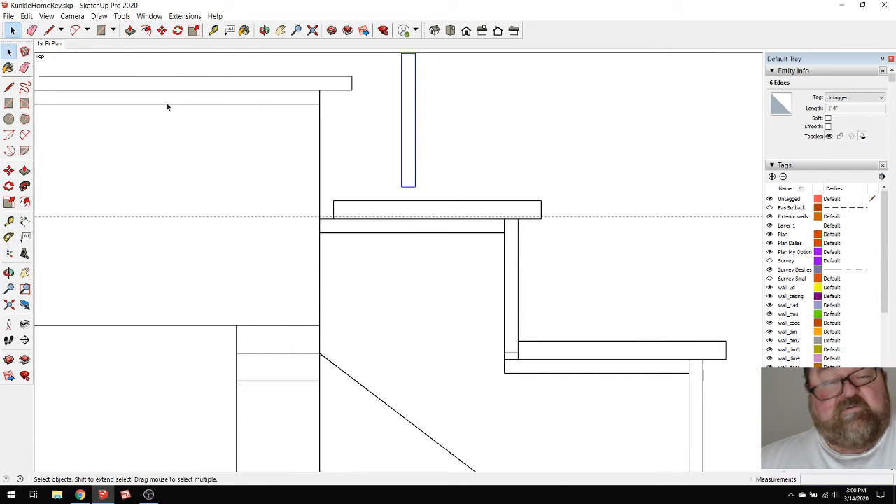
{"action": "left_click", "coordinate": [345, 205]}
{"action": "left_click", "coordinate": [352, 233]}
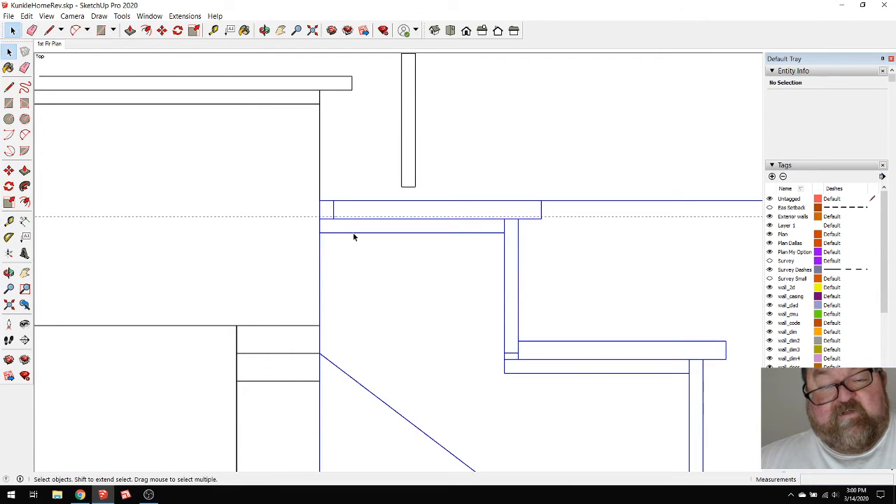
{"action": "left_click", "coordinate": [162, 30]}
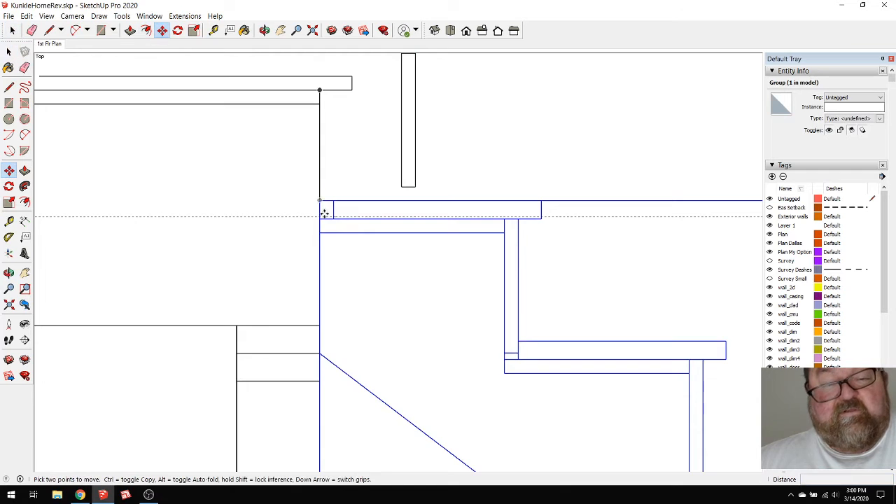
{"action": "scroll", "coordinate": [326, 214], "scroll_direction": "up", "scroll_amount": 3}
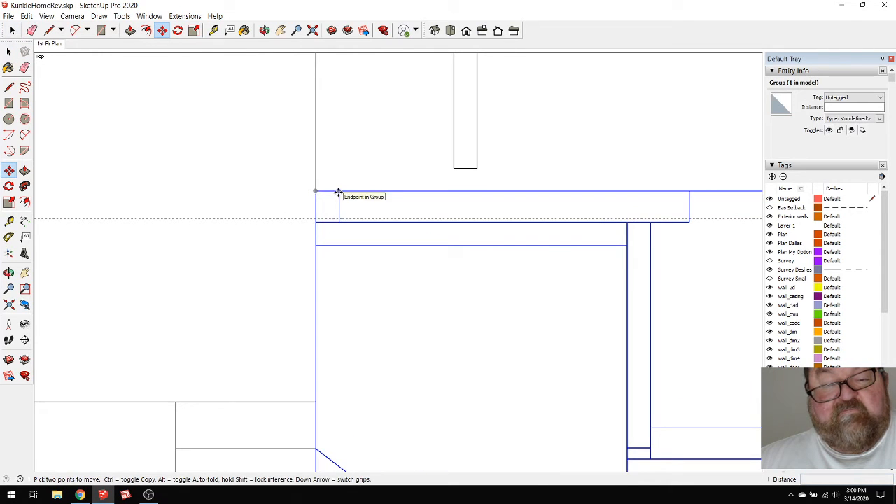
{"action": "left_click", "coordinate": [338, 192]}
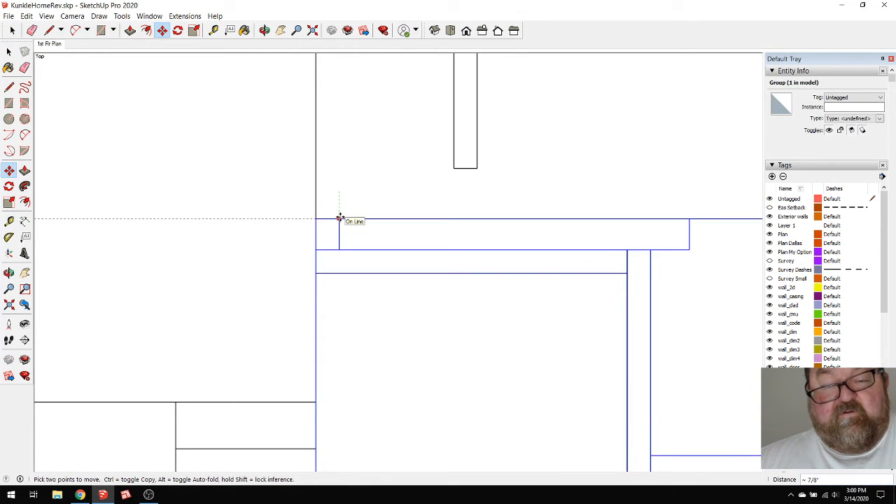
{"action": "left_click", "coordinate": [339, 218]}
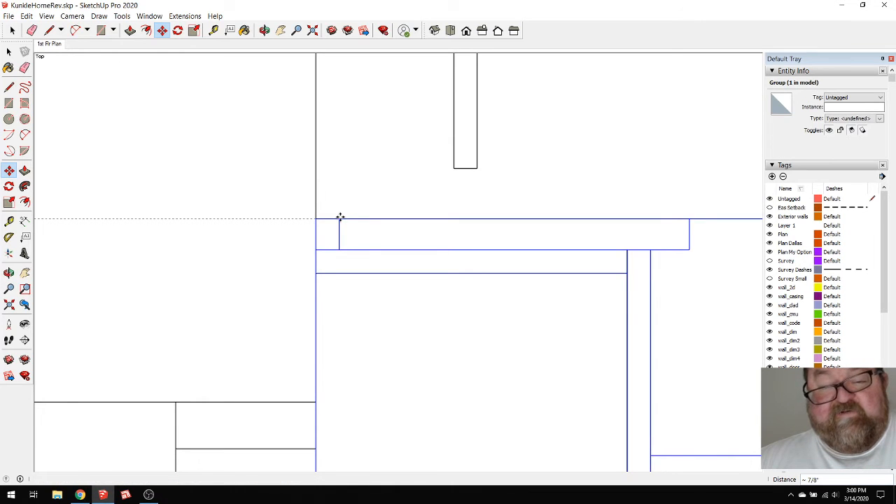
{"action": "key", "text": "e"}
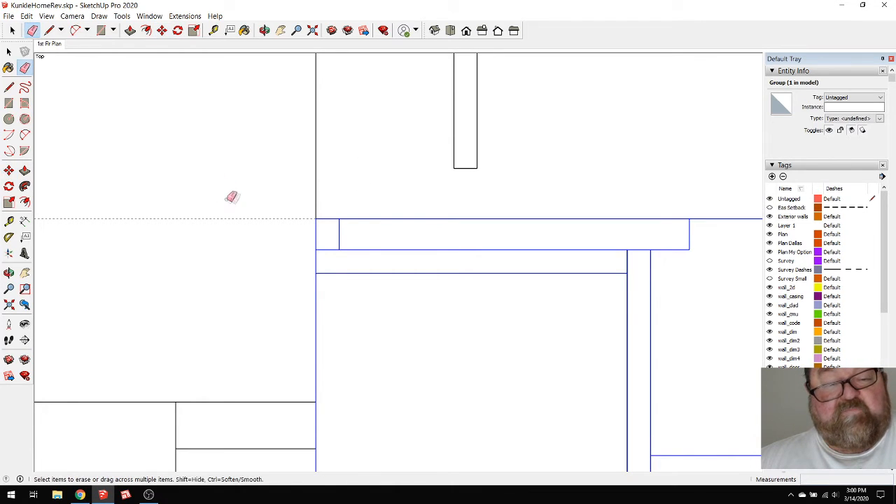
{"action": "scroll", "coordinate": [400, 195], "scroll_direction": "down", "scroll_amount": 4}
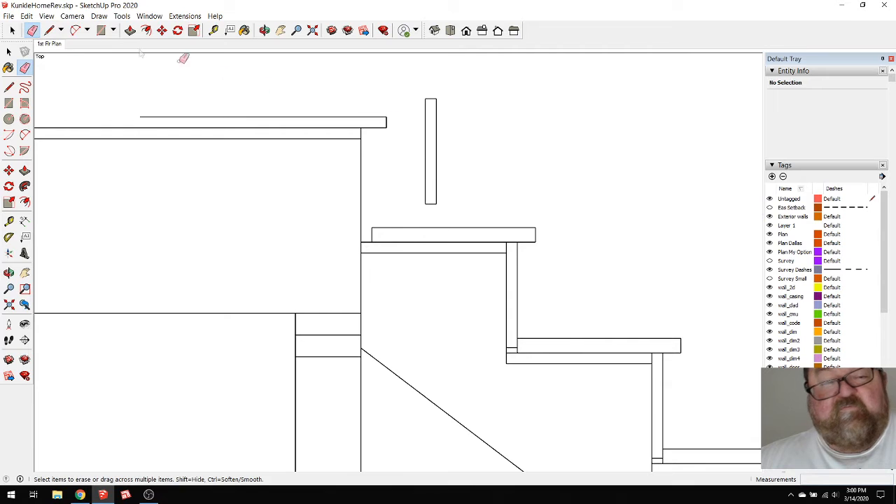
Move the loose riser board outline against the wall, with its top corner directly under the upper floor's nosing
{"action": "key", "text": "space"}
{"action": "left_click_drag", "start_coordinate": [416, 84], "coordinate": [452, 205]}
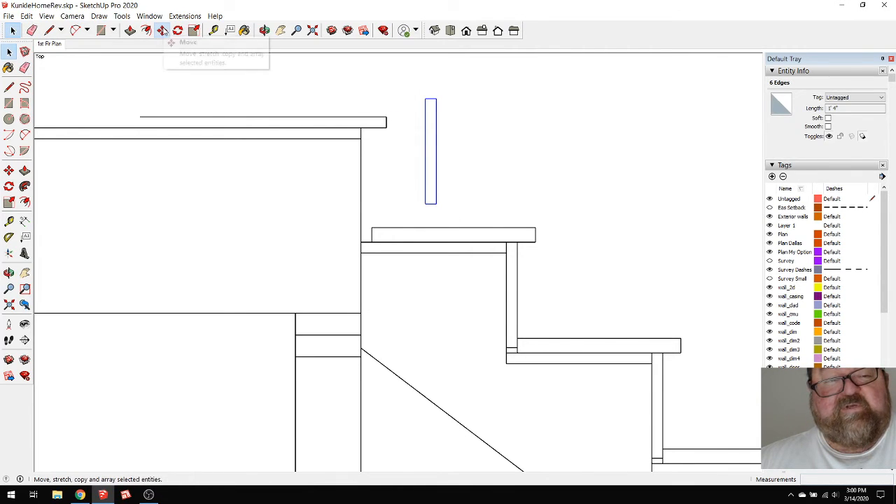
{"action": "left_click", "coordinate": [161, 30]}
{"action": "scroll", "coordinate": [361, 140], "scroll_direction": "up", "scroll_amount": 2}
{"action": "scroll", "coordinate": [360, 140], "scroll_direction": "up", "scroll_amount": 1}
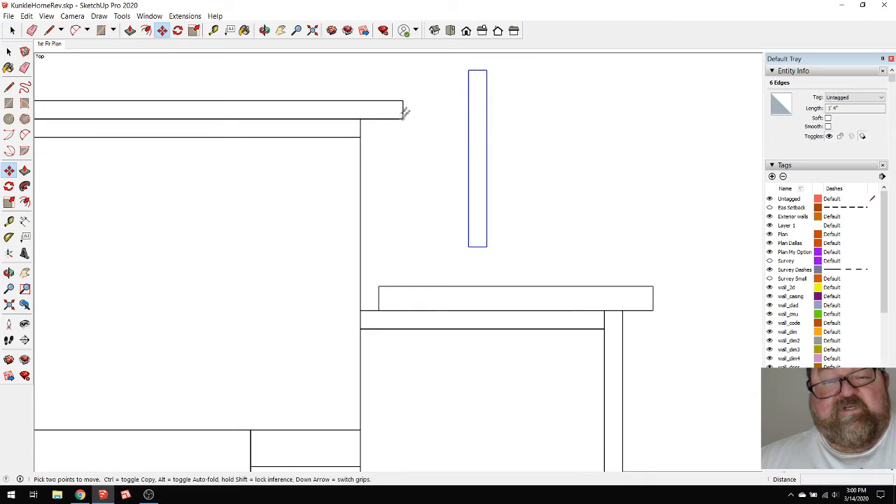
{"action": "left_click", "coordinate": [469, 72]}
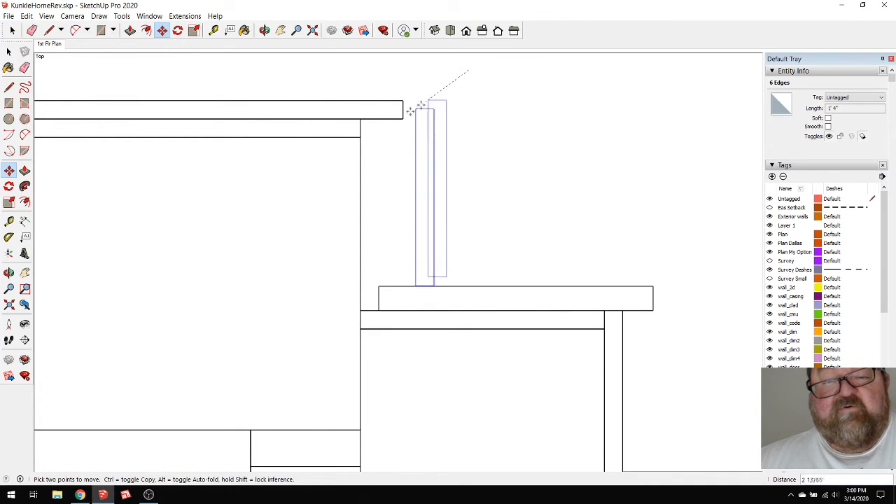
{"action": "left_click", "coordinate": [362, 121]}
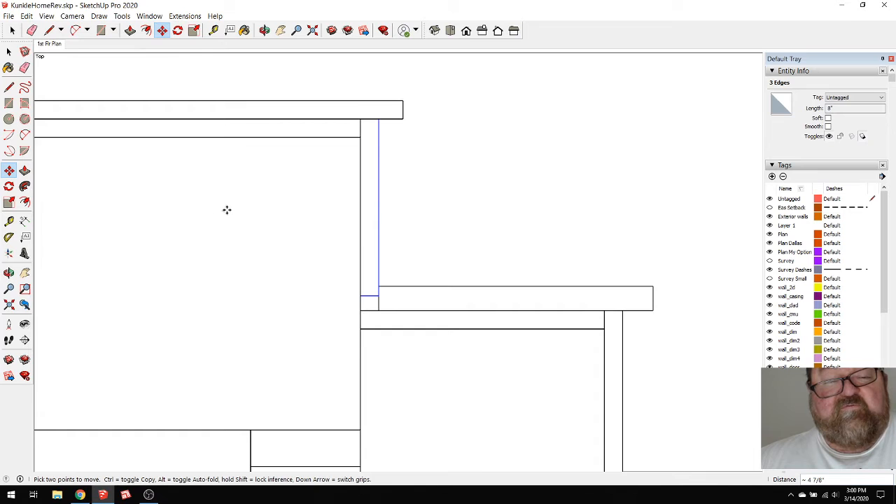
Measure from the stringer's bottom edge to the lower floor line at the foot of the stairs
{"action": "scroll", "coordinate": [267, 191], "scroll_direction": "down", "scroll_amount": 2}
{"action": "scroll", "coordinate": [281, 189], "scroll_direction": "down", "scroll_amount": 8}
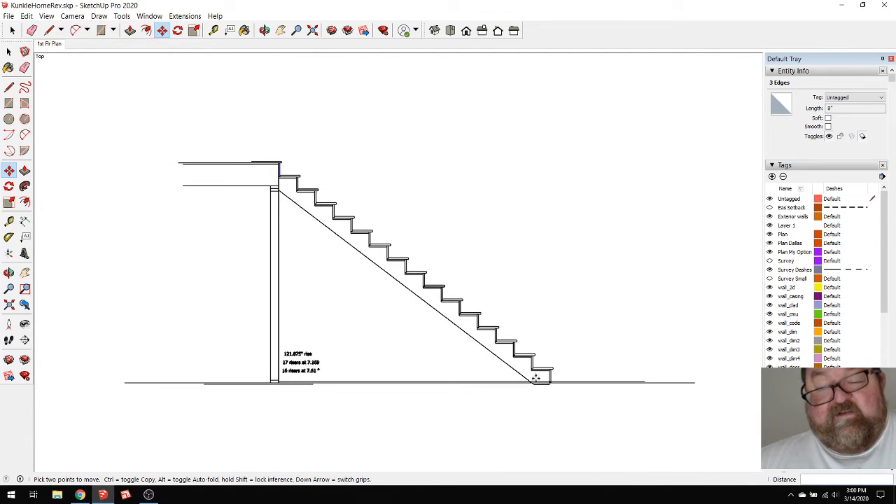
{"action": "scroll", "coordinate": [536, 378], "scroll_direction": "up", "scroll_amount": 8}
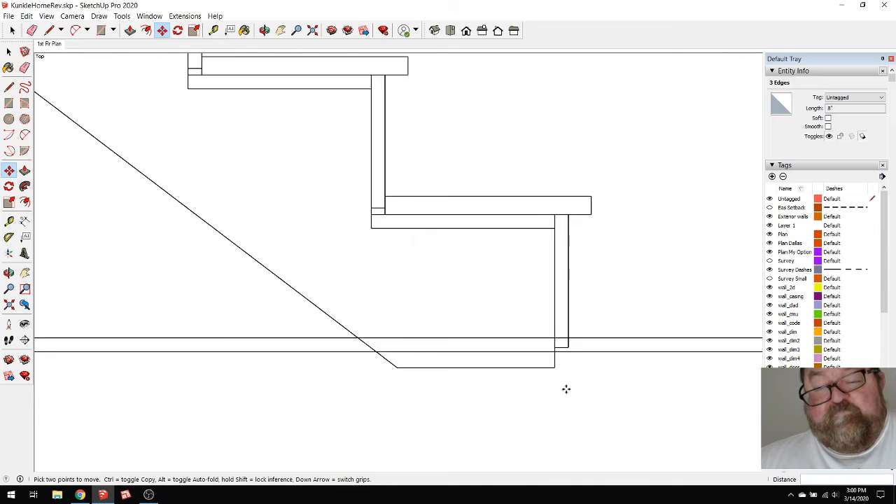
{"action": "scroll", "coordinate": [566, 389], "scroll_direction": "up", "scroll_amount": 2}
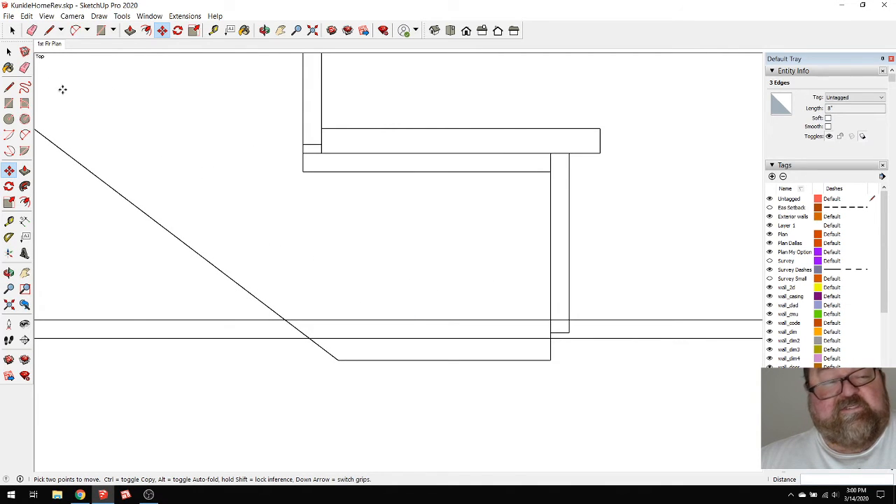
{"action": "left_click", "coordinate": [49, 30]}
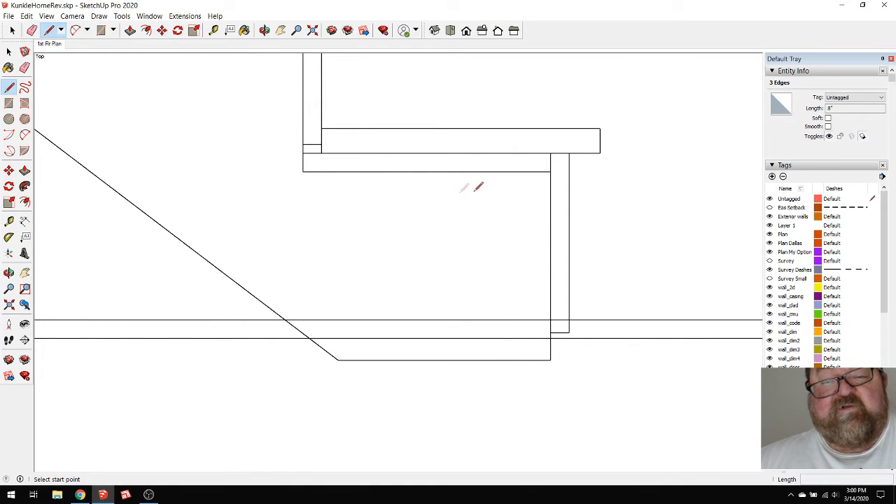
{"action": "left_click", "coordinate": [214, 31]}
{"action": "left_click", "coordinate": [452, 360]}
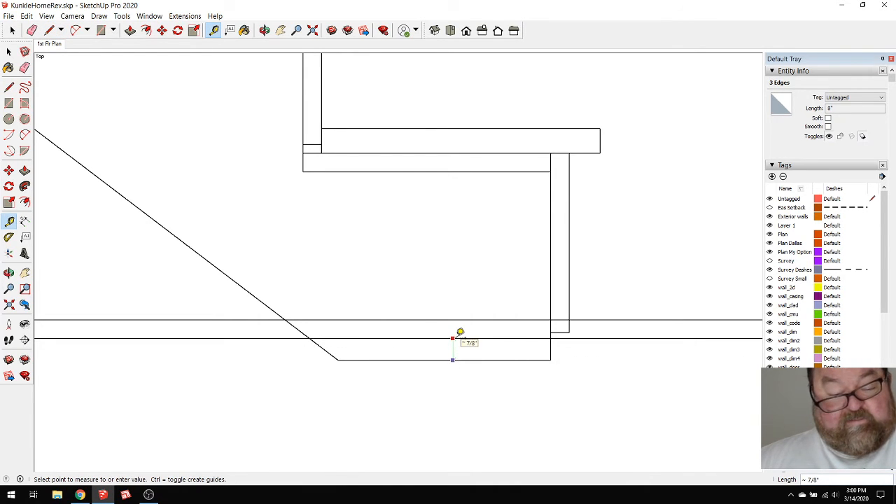
{"action": "key", "text": "Escape"}
Open the stair group for editing and activate the Line tool for the stringer's foot
{"action": "left_click", "coordinate": [12, 31]}
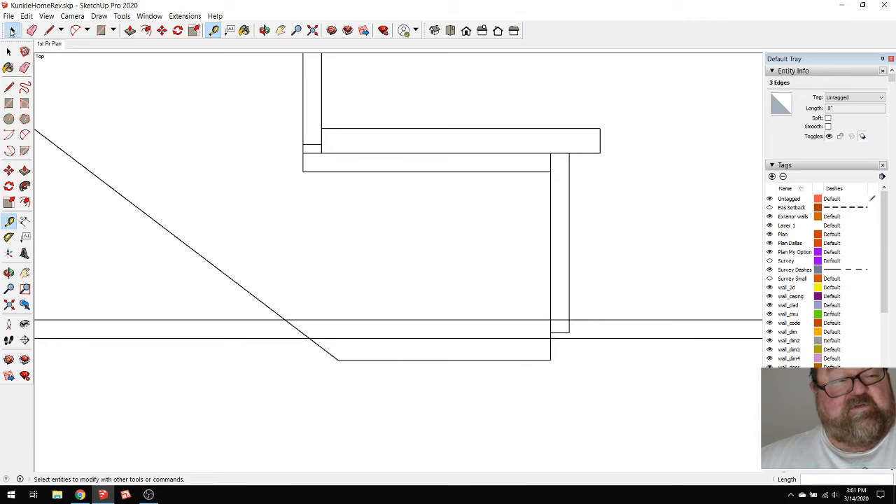
{"action": "left_click", "coordinate": [12, 31]}
{"action": "left_click", "coordinate": [133, 207]}
{"action": "double_click", "coordinate": [134, 207]}
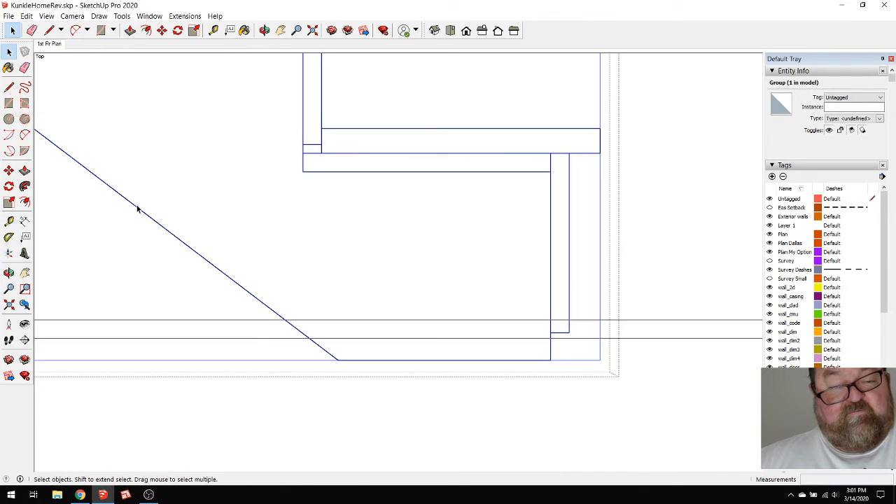
{"action": "left_click", "coordinate": [49, 31]}
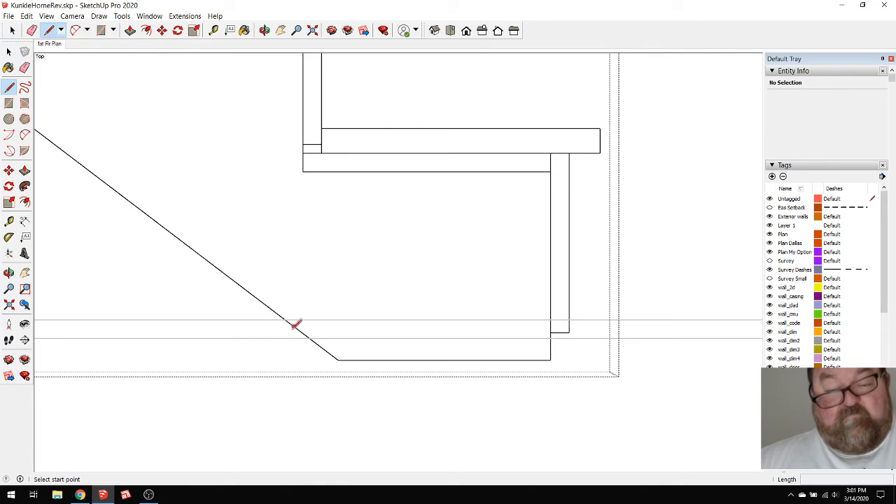
Draw a line along the subfloor from the stringer's sloped edge to the bottom riser and delete the resulting faces
{"action": "left_click", "coordinate": [310, 338]}
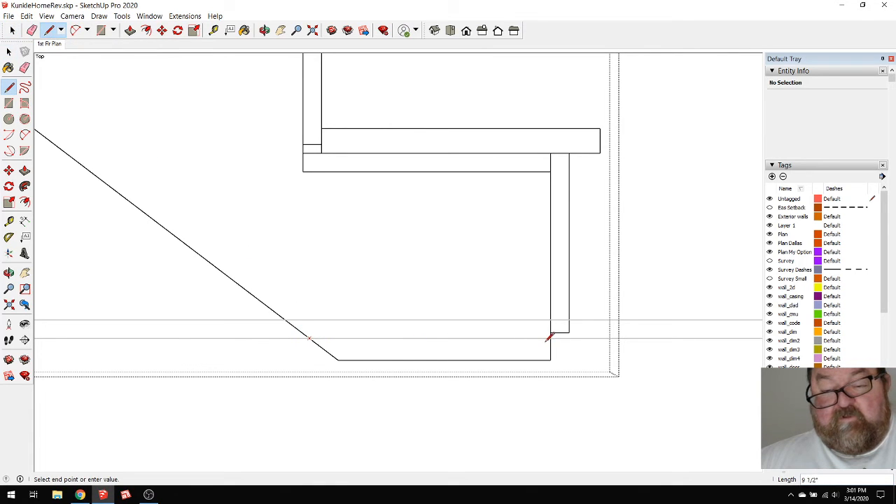
{"action": "left_click", "coordinate": [550, 337]}
{"action": "left_click", "coordinate": [12, 31]}
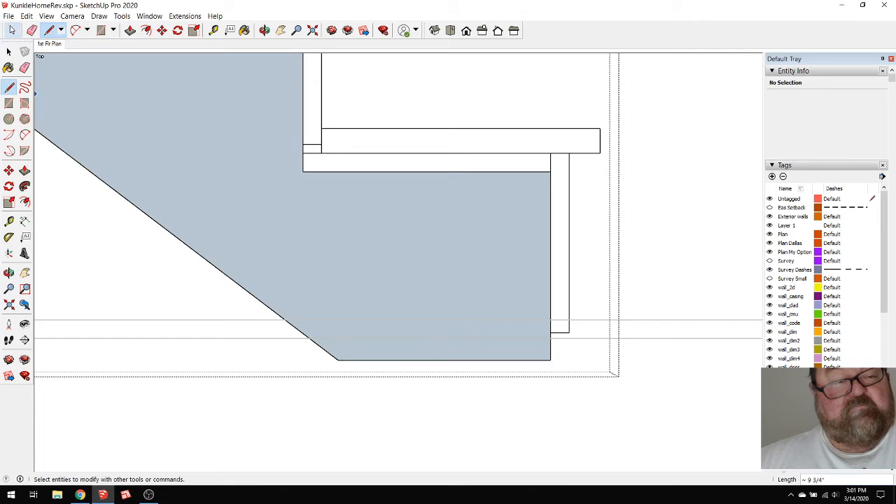
{"action": "left_click", "coordinate": [192, 135]}
{"action": "key", "text": "Delete"}
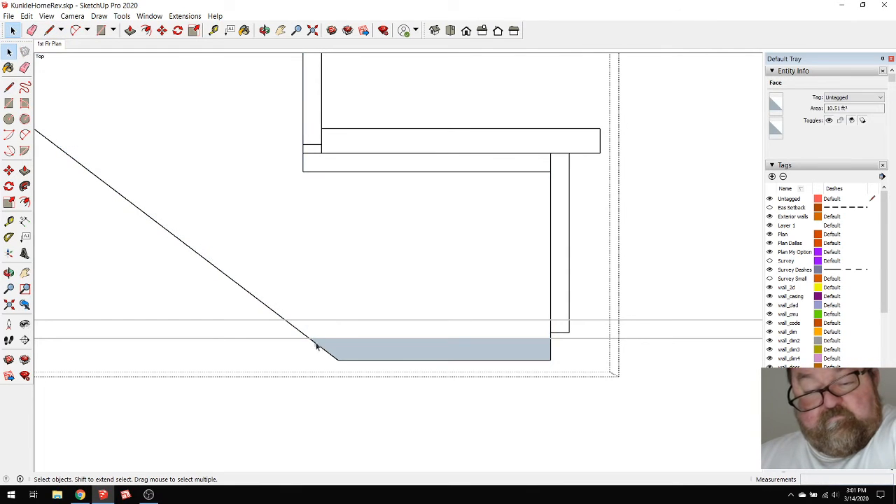
{"action": "left_click", "coordinate": [353, 355]}
{"action": "key", "text": "Delete"}
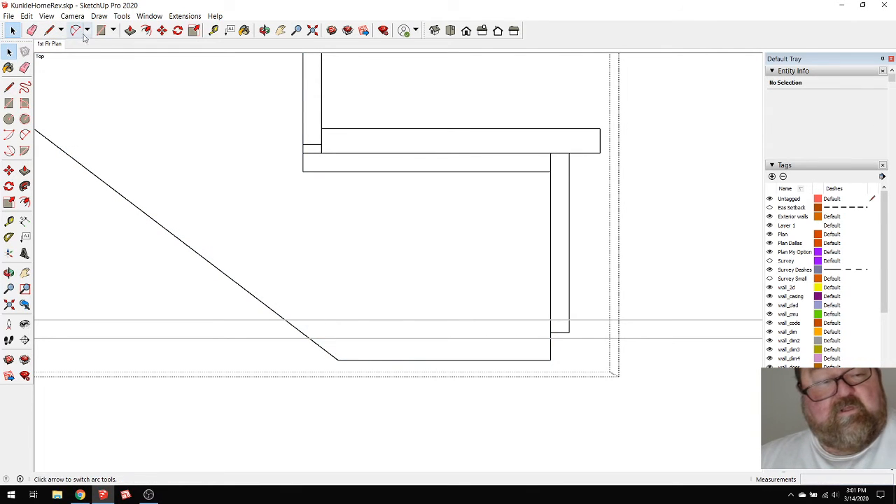
Erase the excess stringer and riser edges below the subfloor line at the foot of the stairs
{"action": "left_click", "coordinate": [31, 30]}
{"action": "left_click_drag", "start_coordinate": [570, 350], "coordinate": [532, 356]}
{"action": "left_click", "coordinate": [530, 360]}
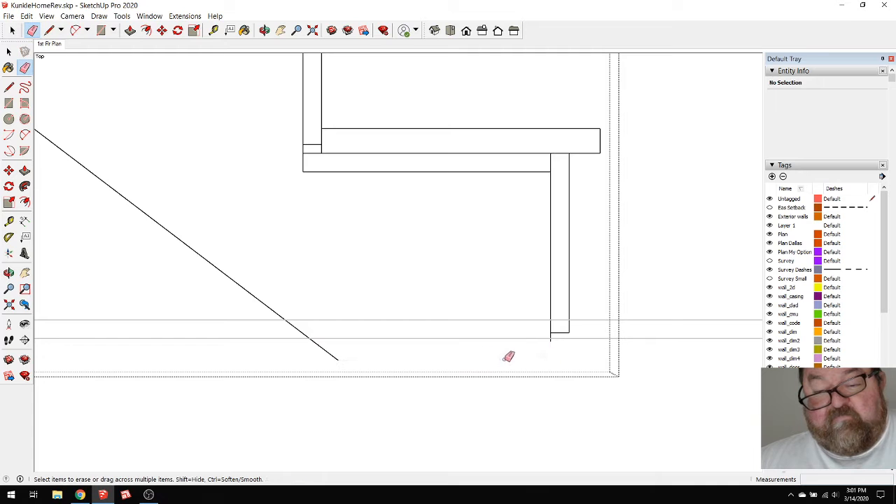
{"action": "left_click", "coordinate": [323, 350]}
{"action": "scroll", "coordinate": [557, 340], "scroll_direction": "up", "scroll_amount": 5}
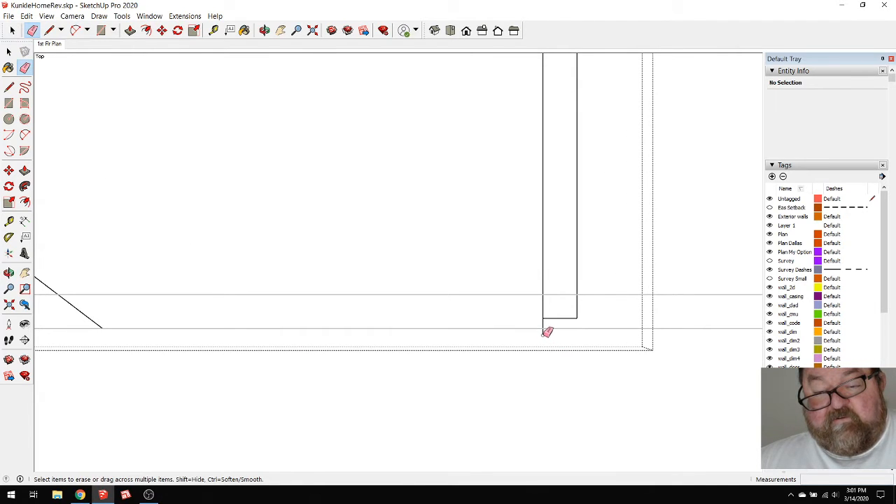
{"action": "scroll", "coordinate": [557, 343], "scroll_direction": "down", "scroll_amount": 3}
{"action": "left_click", "coordinate": [12, 30]}
{"action": "scroll", "coordinate": [493, 353], "scroll_direction": "down", "scroll_amount": 1}
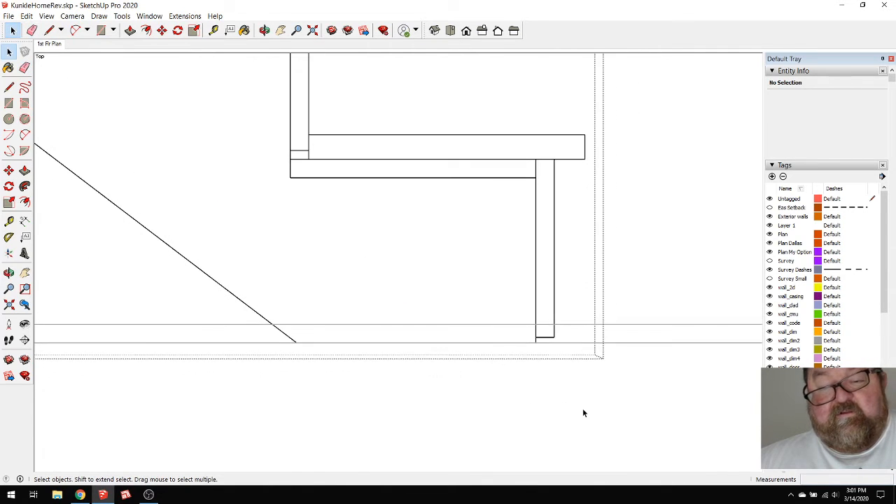
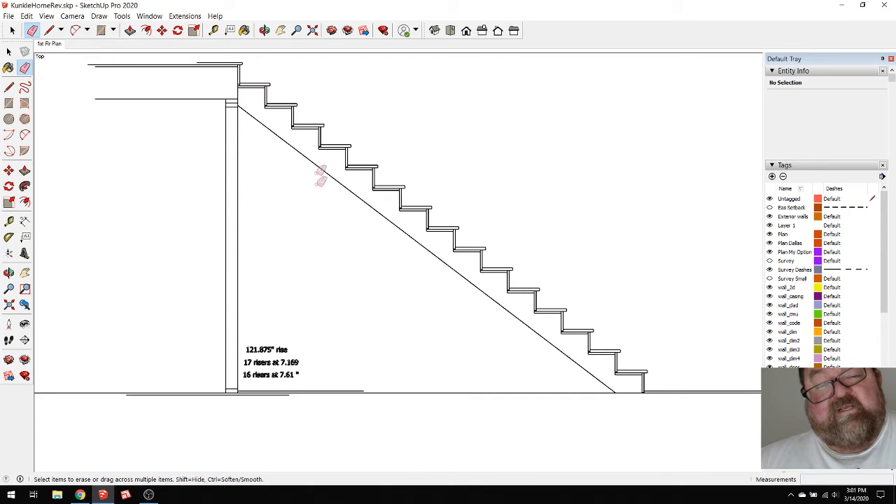
Extend the upper floor line beneath the stairs to the stringer's sloped edge
{"action": "scroll", "coordinate": [539, 334], "scroll_direction": "down", "scroll_amount": 2}
{"action": "scroll", "coordinate": [259, 274], "scroll_direction": "up", "scroll_amount": 4}
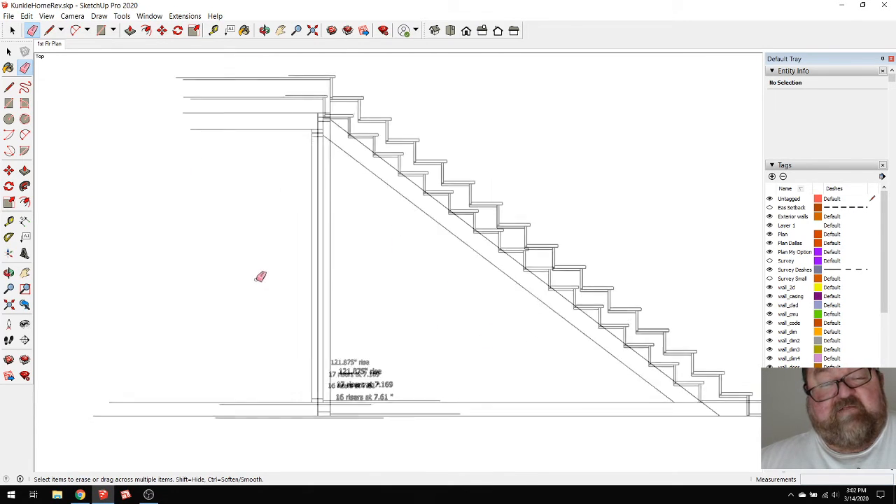
{"action": "scroll", "coordinate": [284, 338], "scroll_direction": "down", "scroll_amount": 4}
{"action": "scroll", "coordinate": [421, 425], "scroll_direction": "up", "scroll_amount": 4}
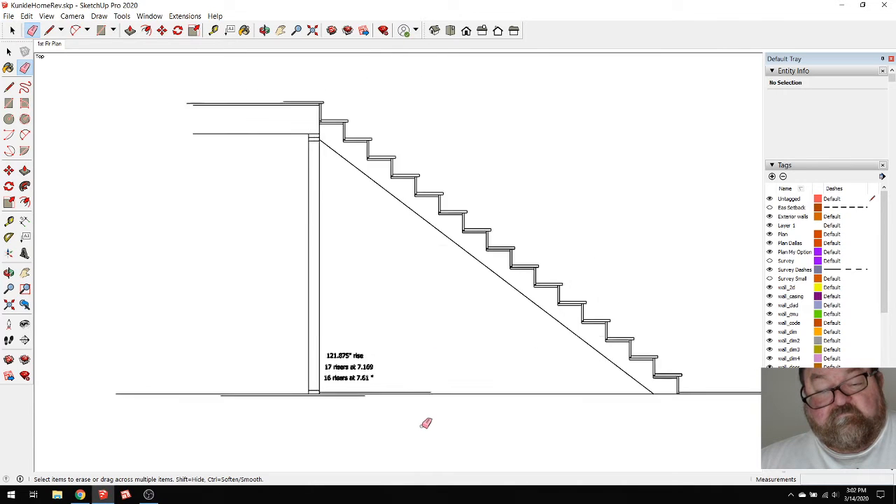
{"action": "key", "text": "l"}
{"action": "left_click", "coordinate": [678, 390]}
{"action": "scroll", "coordinate": [333, 376], "scroll_direction": "up", "scroll_amount": 7}
{"action": "scroll", "coordinate": [490, 383], "scroll_direction": "up", "scroll_amount": 1}
{"action": "left_click", "coordinate": [490, 401]}
{"action": "key", "text": "Escape"}
{"action": "scroll", "coordinate": [420, 356], "scroll_direction": "down", "scroll_amount": 5}
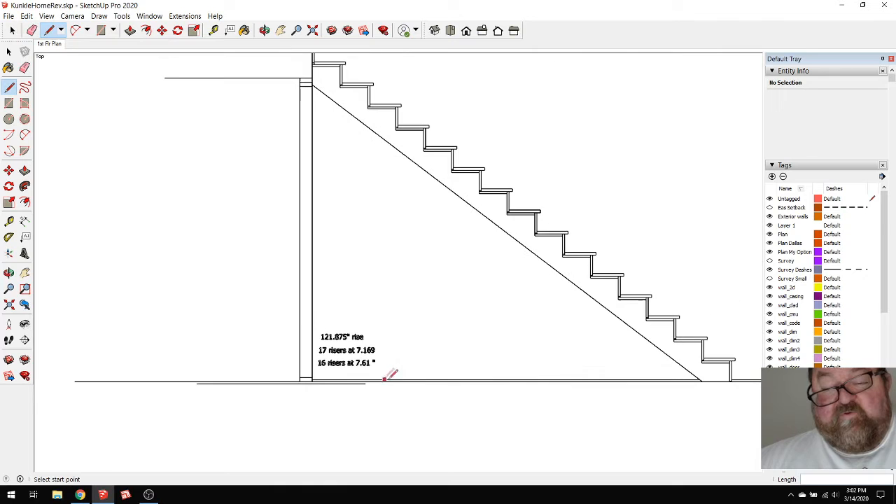
Extend the lowest floor line horizontally beneath the stairs and past the bottom riser
{"action": "scroll", "coordinate": [372, 394], "scroll_direction": "up", "scroll_amount": 3}
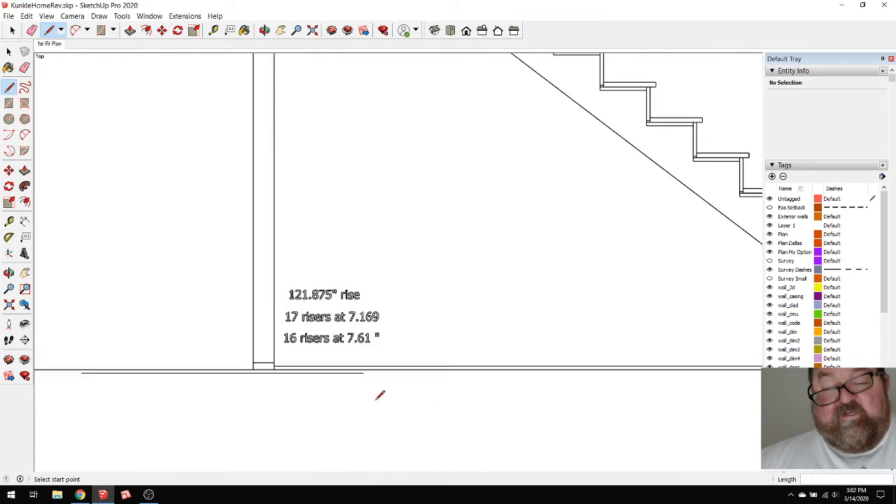
{"action": "left_click", "coordinate": [362, 365]}
{"action": "scroll", "coordinate": [337, 374], "scroll_direction": "down", "scroll_amount": 5}
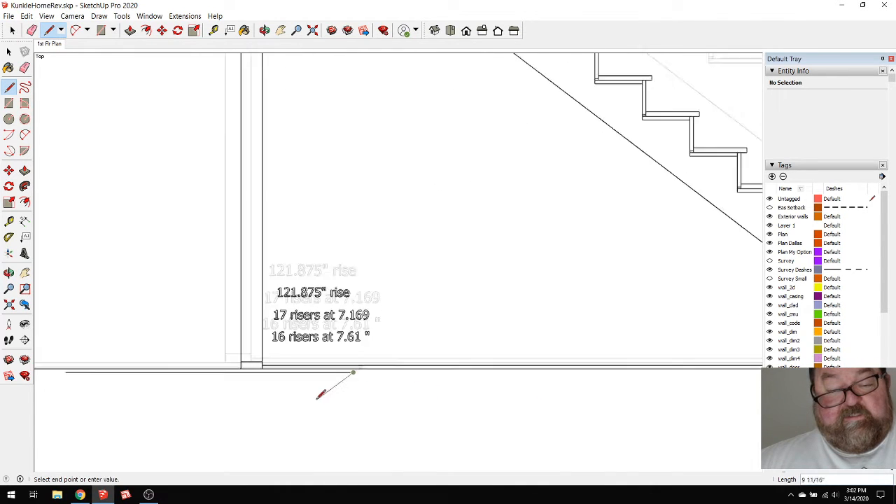
{"action": "left_click", "coordinate": [639, 388]}
{"action": "key", "text": "Escape"}
{"action": "scroll", "coordinate": [613, 419], "scroll_direction": "up", "scroll_amount": 3}
{"action": "scroll", "coordinate": [611, 424], "scroll_direction": "up", "scroll_amount": 1}
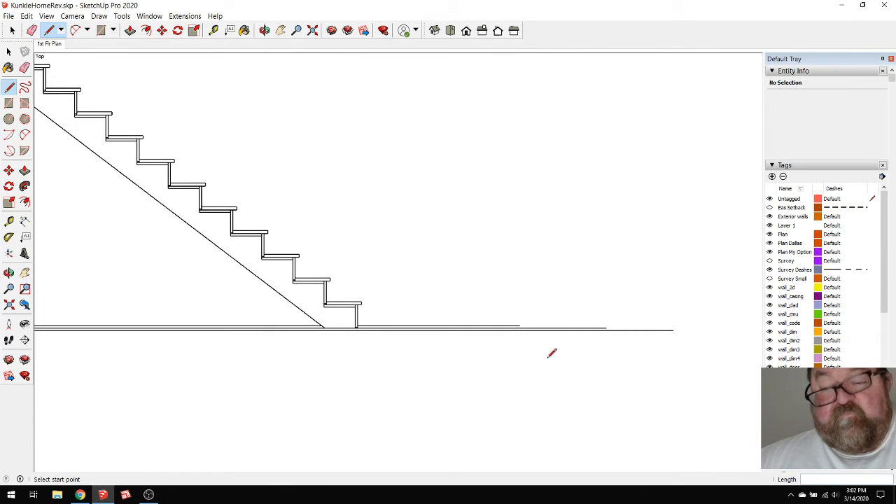
Place a horizontal guide 12 inches below the lowest floor line of the stair section
{"action": "left_click", "coordinate": [213, 30]}
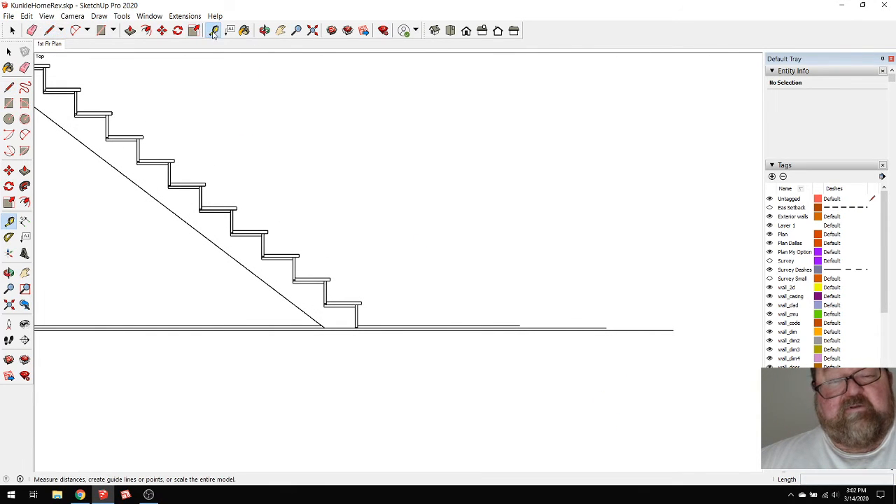
{"action": "left_click", "coordinate": [633, 330]}
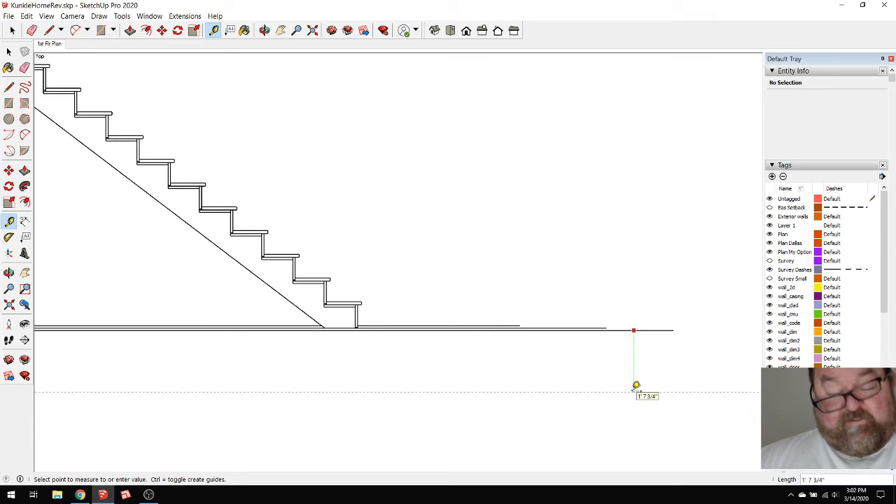
{"action": "type", "text": "12"}
{"action": "key", "text": "Return"}
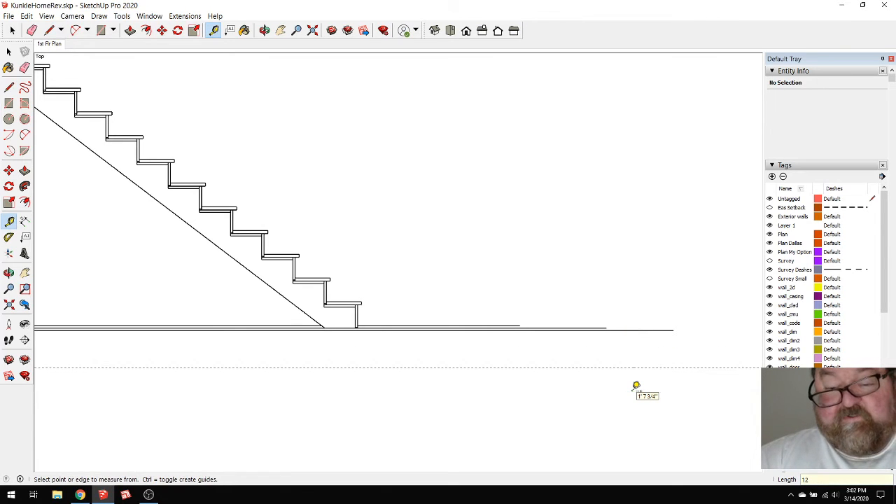
Draw a horizontal line along the guide beneath the floor, from below the floor line's outer end to past the wall side
{"action": "left_click", "coordinate": [49, 30]}
{"action": "left_click", "coordinate": [673, 368]}
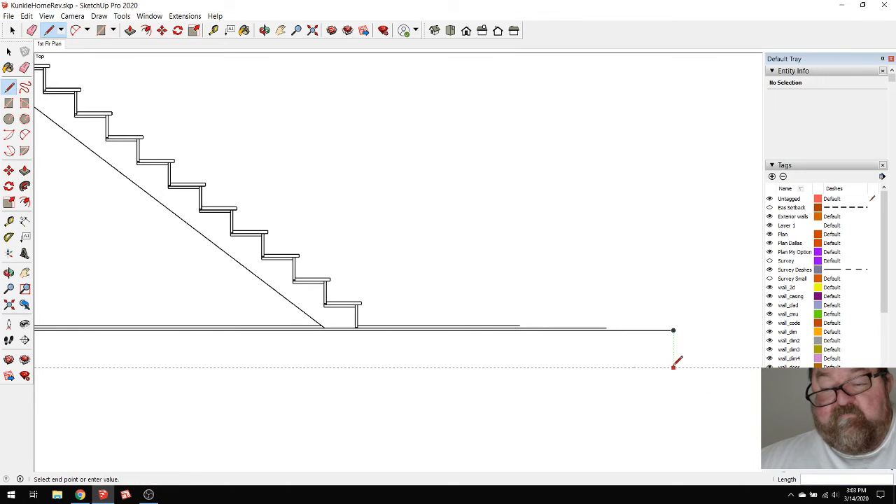
{"action": "scroll", "coordinate": [710, 420], "scroll_direction": "down", "scroll_amount": 3}
{"action": "left_click", "coordinate": [182, 397]}
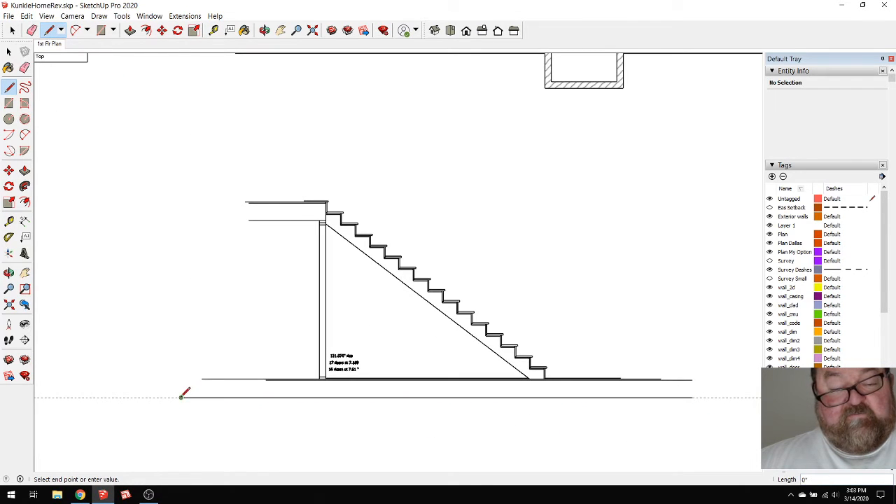
{"action": "key", "text": "Escape"}
Examine the stair section at the floor, the supporting wall and the wall's top plates under the upper floor
{"action": "scroll", "coordinate": [442, 420], "scroll_direction": "up", "scroll_amount": 3}
{"action": "scroll", "coordinate": [455, 416], "scroll_direction": "down", "scroll_amount": 2}
{"action": "scroll", "coordinate": [311, 397], "scroll_direction": "up", "scroll_amount": 4}
{"action": "scroll", "coordinate": [323, 409], "scroll_direction": "down", "scroll_amount": 4}
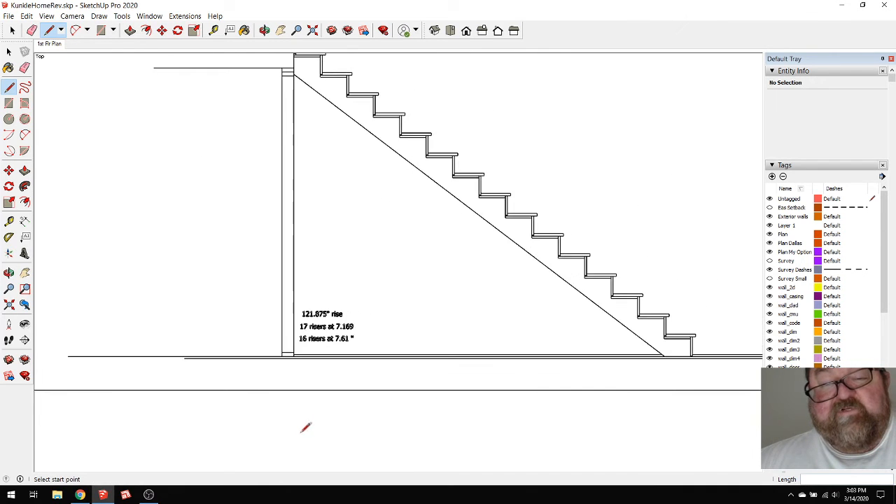
{"action": "scroll", "coordinate": [304, 426], "scroll_direction": "up", "scroll_amount": 2}
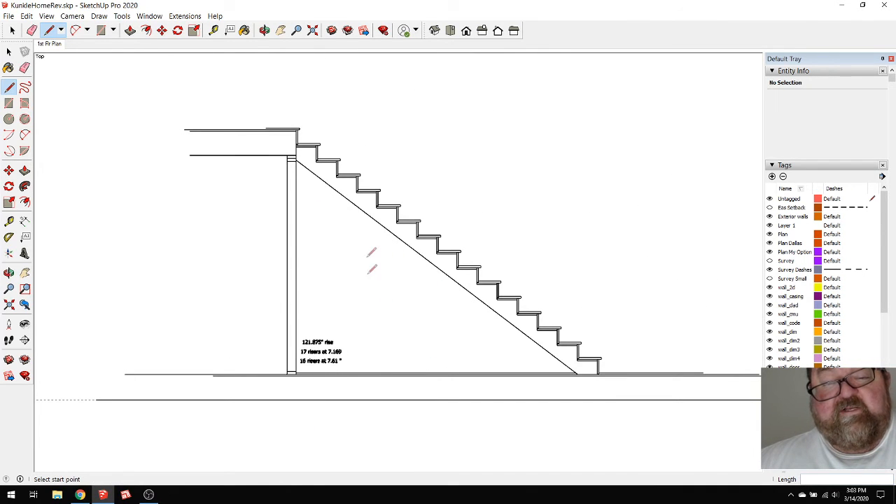
{"action": "scroll", "coordinate": [283, 138], "scroll_direction": "up", "scroll_amount": 4}
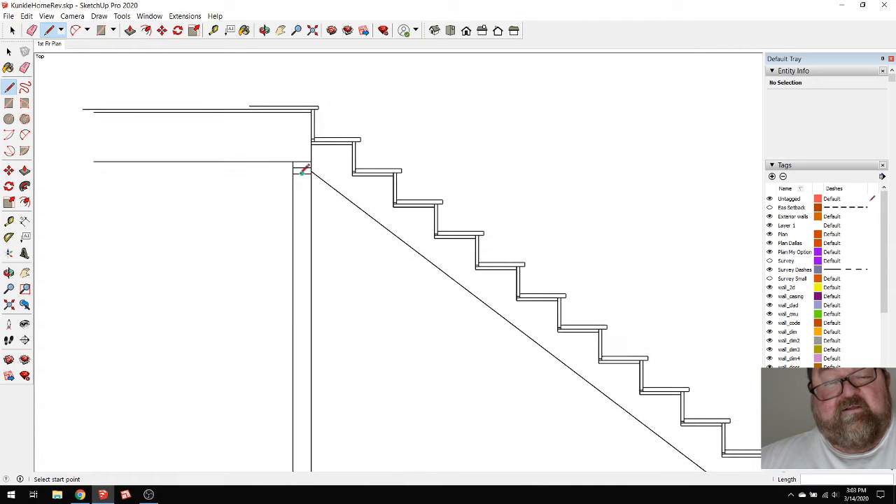
{"action": "scroll", "coordinate": [339, 184], "scroll_direction": "down", "scroll_amount": 3}
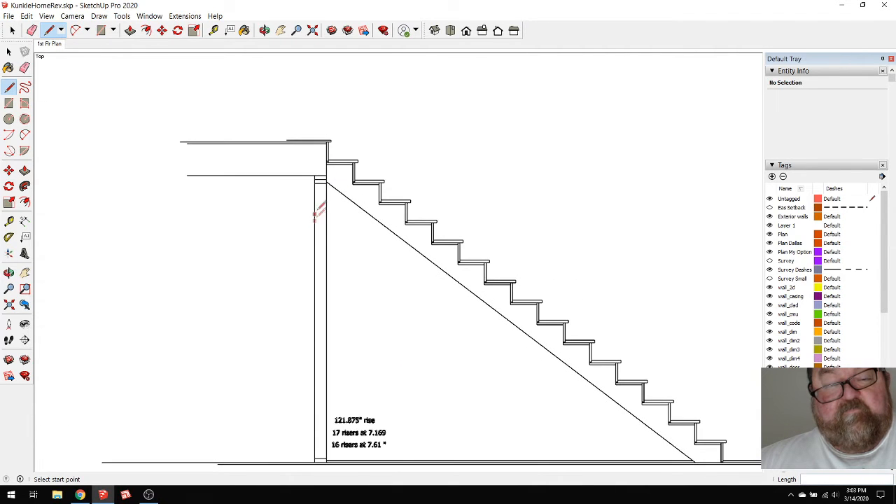
{"action": "scroll", "coordinate": [373, 266], "scroll_direction": "down", "scroll_amount": 2}
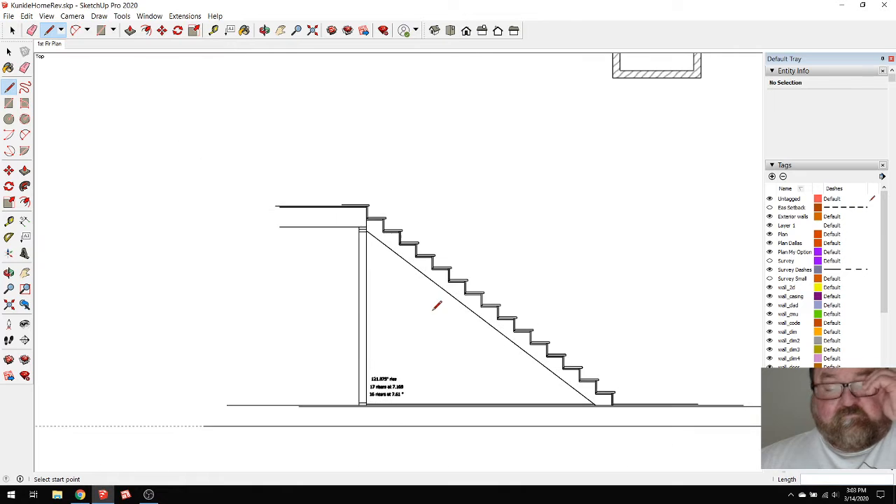
{"action": "scroll", "coordinate": [360, 410], "scroll_direction": "up", "scroll_amount": 4}
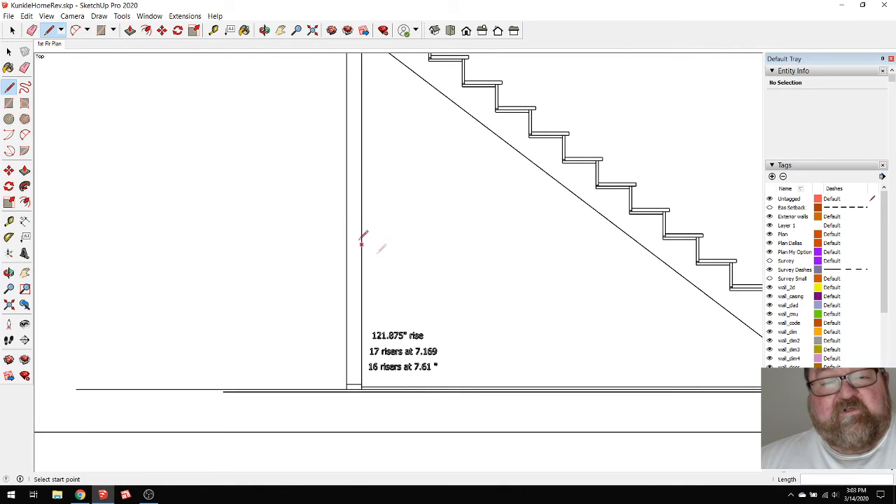
Examine the staircase on the floor plan, including its head at the wall and its lower end near the doorway
{"action": "scroll", "coordinate": [408, 408], "scroll_direction": "down", "scroll_amount": 5}
{"action": "scroll", "coordinate": [466, 190], "scroll_direction": "up", "scroll_amount": 5}
{"action": "scroll", "coordinate": [445, 181], "scroll_direction": "up", "scroll_amount": 1}
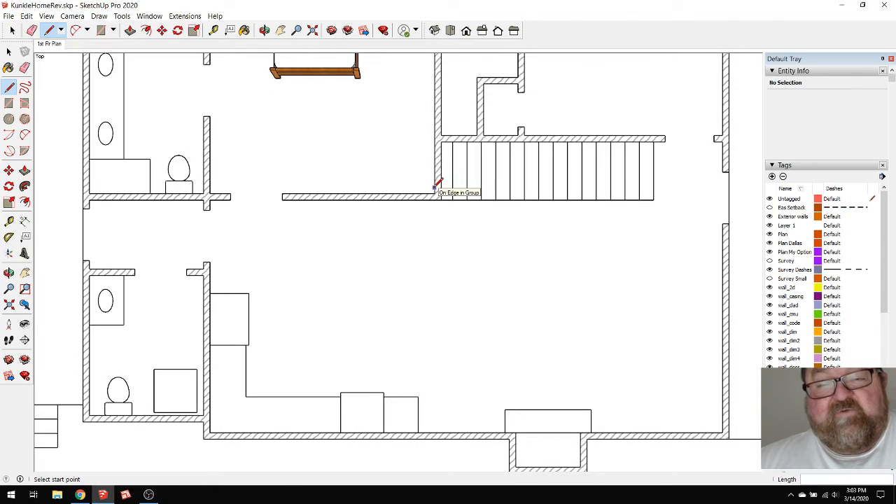
{"action": "scroll", "coordinate": [460, 188], "scroll_direction": "up", "scroll_amount": 2}
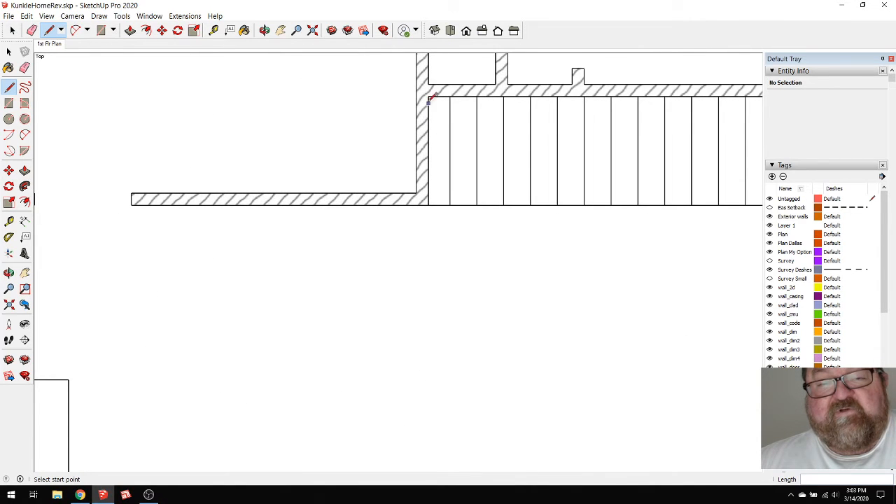
{"action": "scroll", "coordinate": [434, 238], "scroll_direction": "down", "scroll_amount": 1}
{"action": "scroll", "coordinate": [449, 295], "scroll_direction": "down", "scroll_amount": 2}
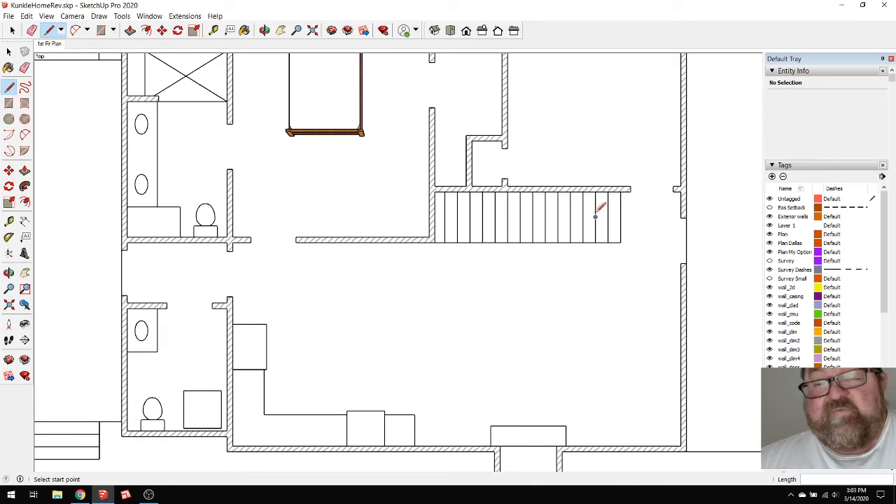
{"action": "scroll", "coordinate": [560, 250], "scroll_direction": "up", "scroll_amount": 2}
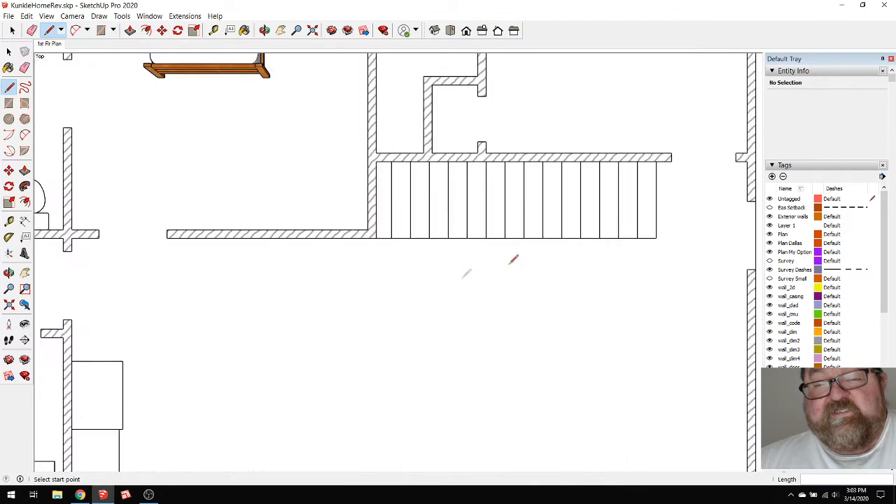
{"action": "scroll", "coordinate": [448, 266], "scroll_direction": "down", "scroll_amount": 2}
{"action": "scroll", "coordinate": [438, 165], "scroll_direction": "down", "scroll_amount": 1}
{"action": "scroll", "coordinate": [476, 224], "scroll_direction": "up", "scroll_amount": 3}
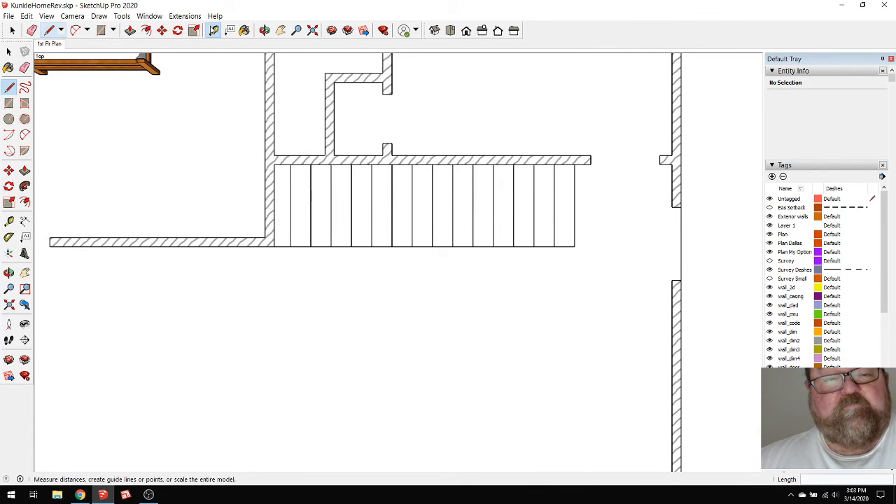
Place a vertical guide offset from the plan staircase's bottom riser line to the wall face at its head
{"action": "left_click", "coordinate": [214, 30]}
{"action": "left_click", "coordinate": [574, 230]}
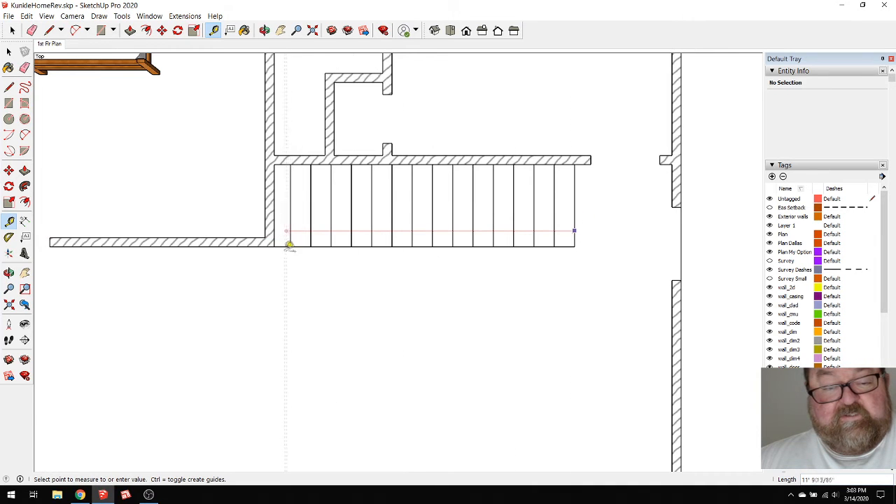
{"action": "left_click", "coordinate": [277, 239]}
{"action": "scroll", "coordinate": [348, 260], "scroll_direction": "down", "scroll_amount": 8}
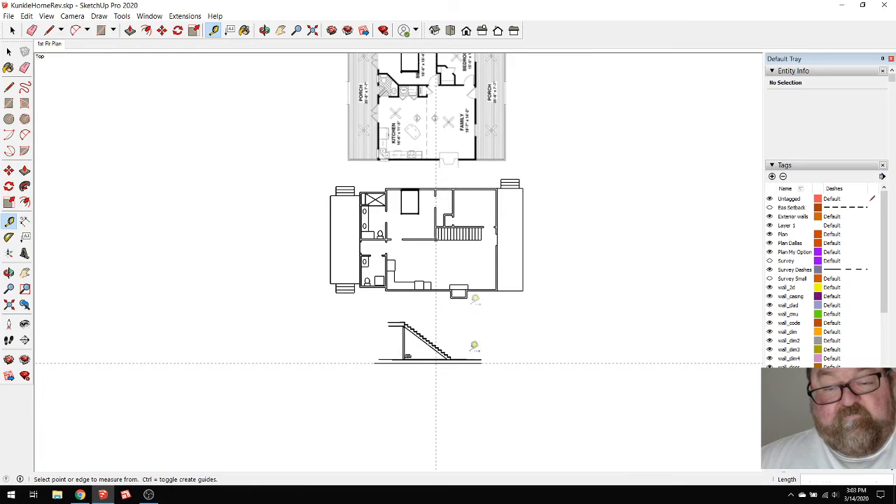
Select the whole stair section and move it 12' 4" horizontally along the red axis, in the direction of the stair's foot
{"action": "scroll", "coordinate": [445, 364], "scroll_direction": "up", "scroll_amount": 5}
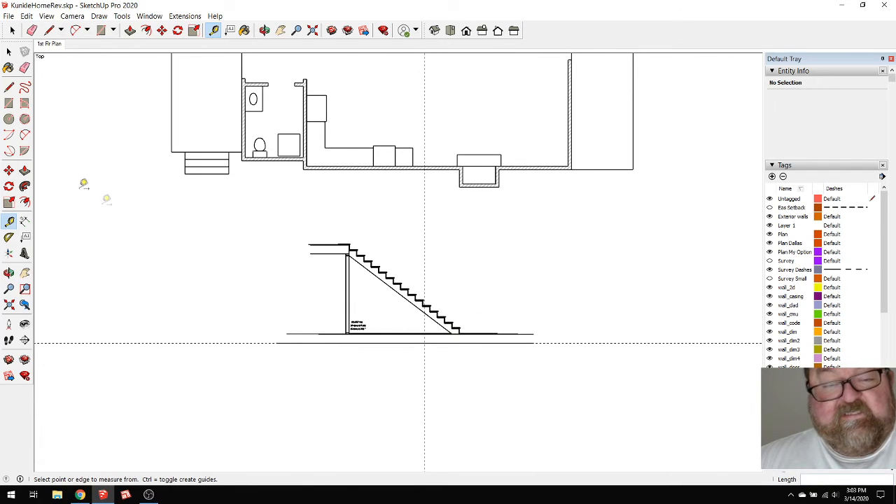
{"action": "left_click", "coordinate": [12, 30]}
{"action": "mouse_move", "coordinate": [217, 223]}
{"action": "left_mouse_down"}
{"action": "mouse_move", "coordinate": [430, 310]}
{"action": "mouse_move", "coordinate": [611, 404]}
{"action": "left_mouse_up"}
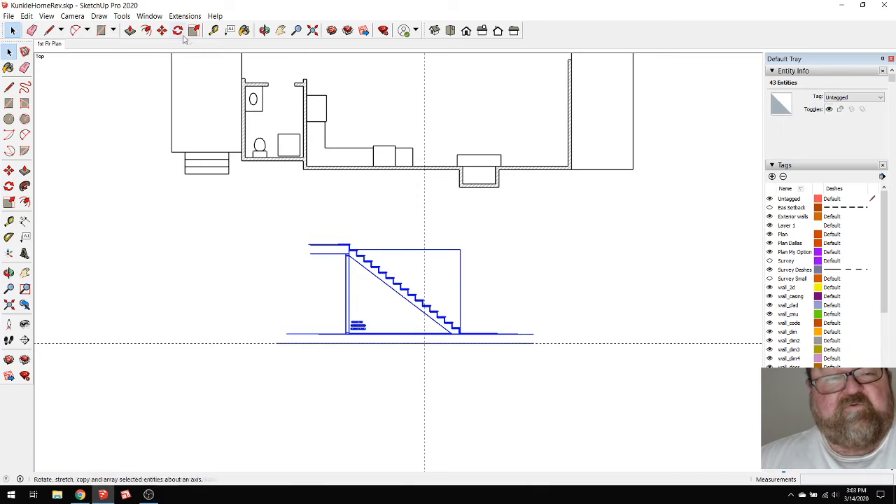
{"action": "left_click", "coordinate": [162, 31]}
{"action": "scroll", "coordinate": [465, 304], "scroll_direction": "up", "scroll_amount": 8}
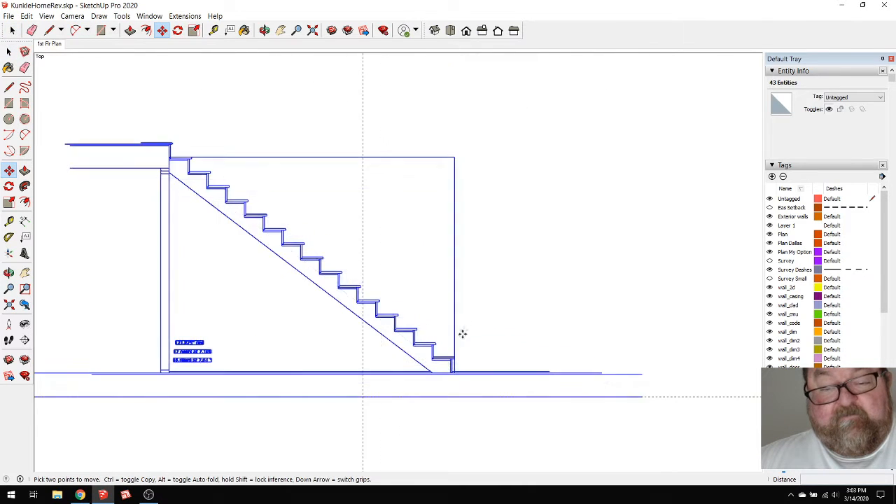
{"action": "scroll", "coordinate": [441, 376], "scroll_direction": "down", "scroll_amount": 8}
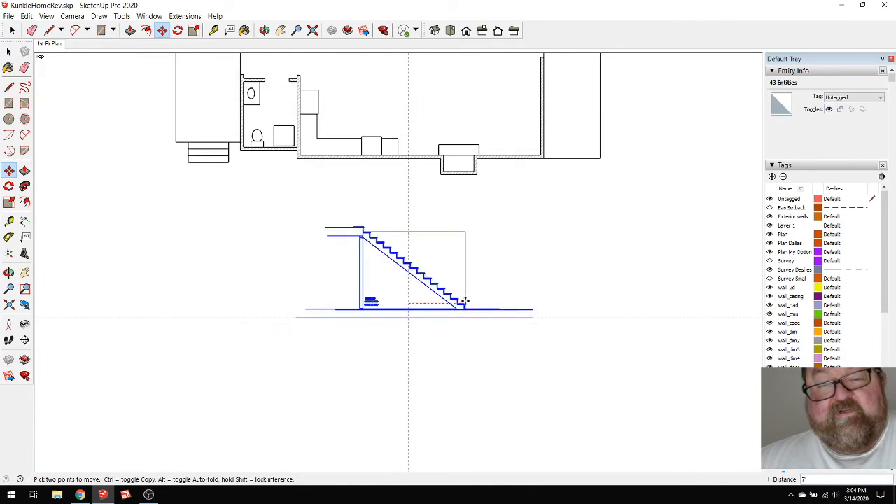
{"action": "left_click", "coordinate": [466, 304]}
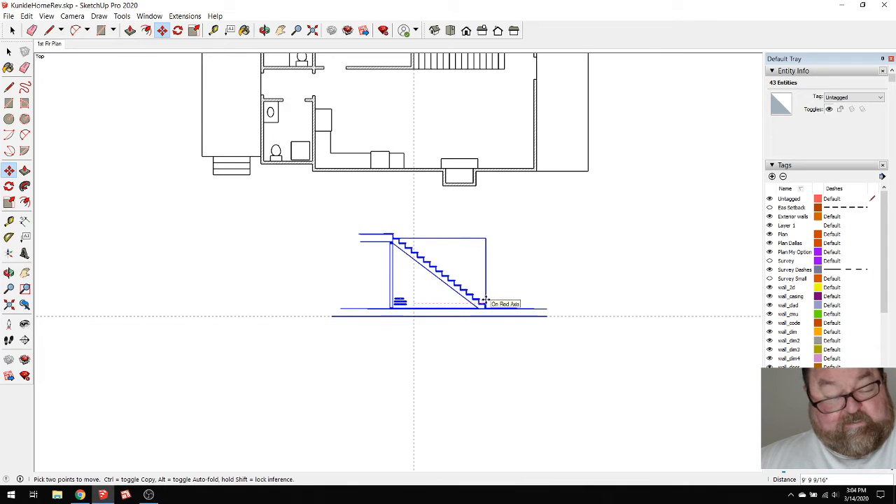
{"action": "type", "text": "12'4"}
{"action": "key", "text": "Return"}
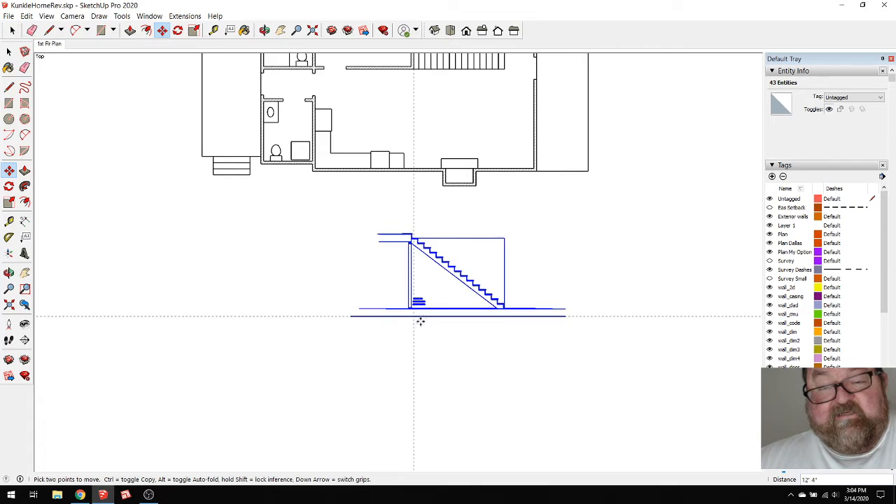
Erase the construction lines boxing in the stairs and the vertical guide, and move the stair notes outside the section beyond the wall
{"action": "scroll", "coordinate": [420, 321], "scroll_direction": "up", "scroll_amount": 5}
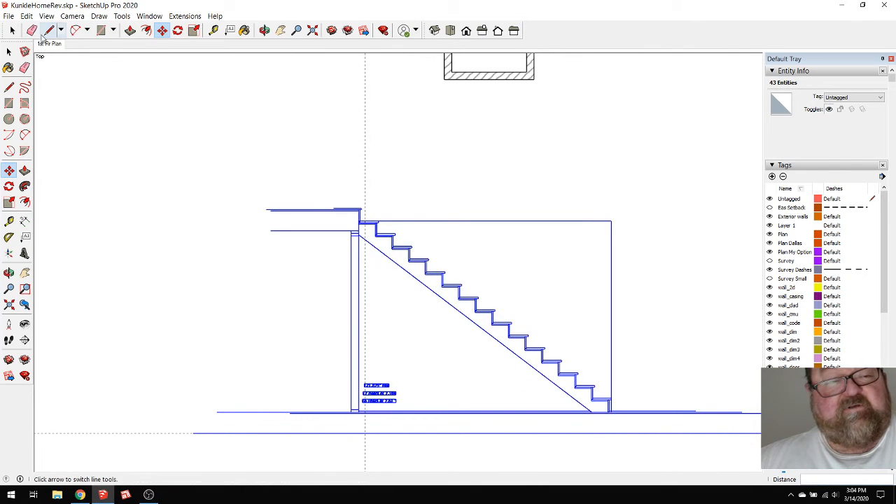
{"action": "left_click", "coordinate": [32, 31]}
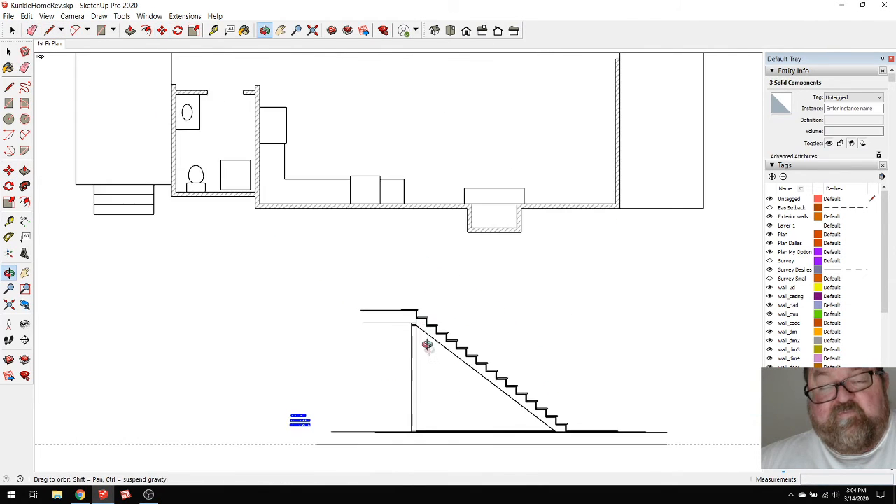
Place a vertical guide parallel to the plan's kitchen cabinet edge, on the wall face at the head of the staircase
{"action": "scroll", "coordinate": [429, 351], "scroll_direction": "down", "scroll_amount": 2}
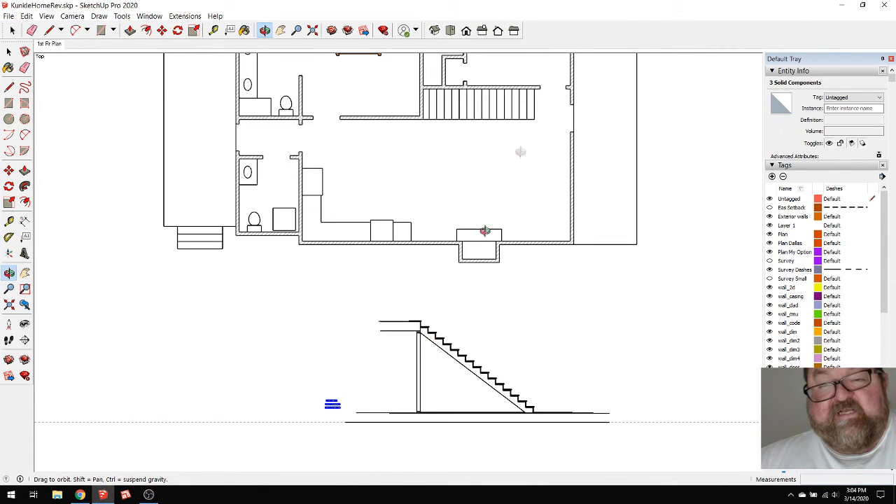
{"action": "scroll", "coordinate": [425, 339], "scroll_direction": "up", "scroll_amount": 1}
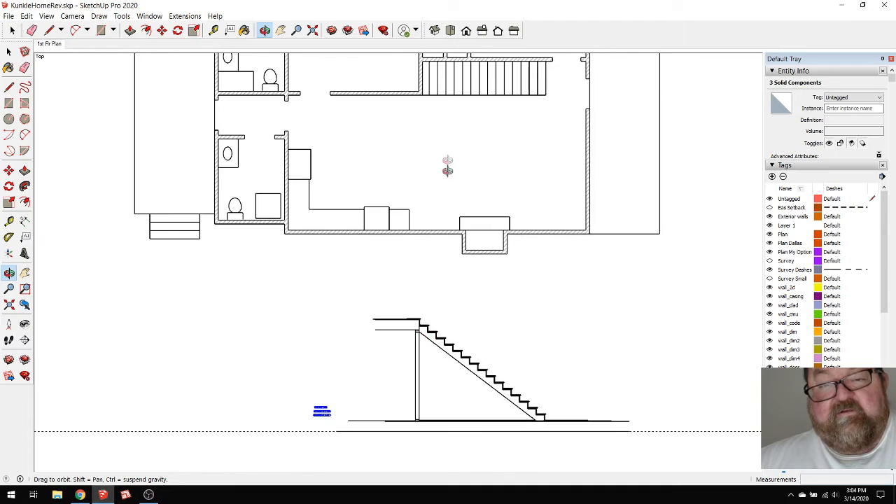
{"action": "left_click", "coordinate": [213, 30]}
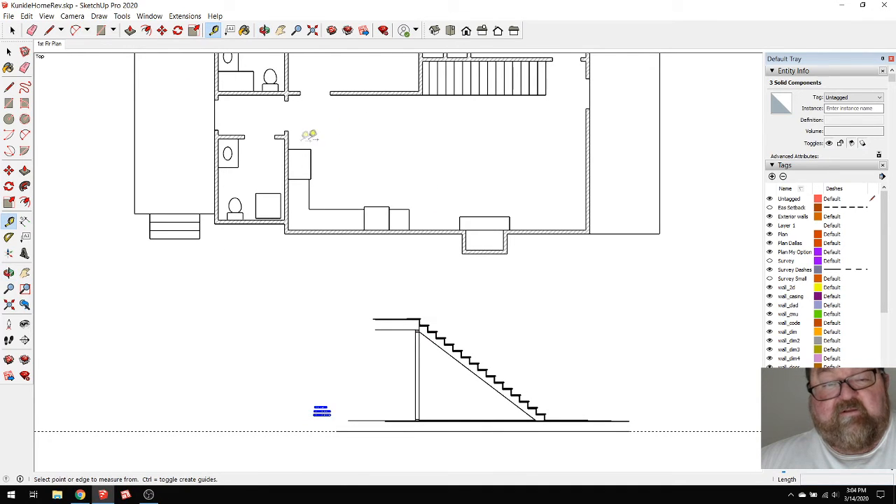
{"action": "left_click", "coordinate": [310, 164]}
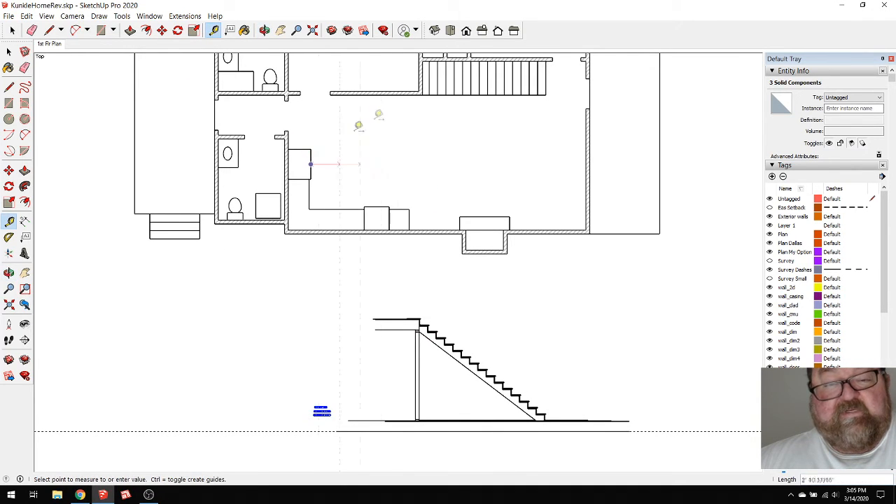
{"action": "left_click", "coordinate": [427, 87]}
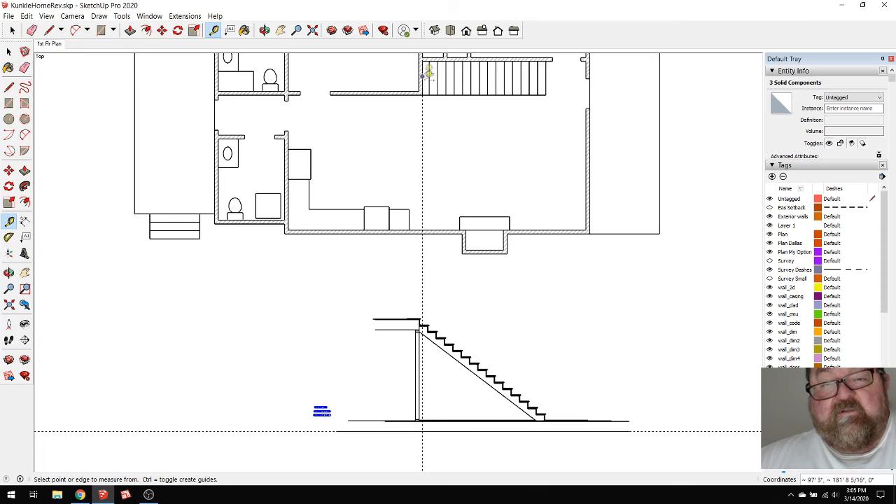
Compare the section's supporting wall with the vertical guide and the plan wall at the staircase head
{"action": "scroll", "coordinate": [454, 328], "scroll_direction": "down", "scroll_amount": 3}
{"action": "scroll", "coordinate": [438, 354], "scroll_direction": "up", "scroll_amount": 5}
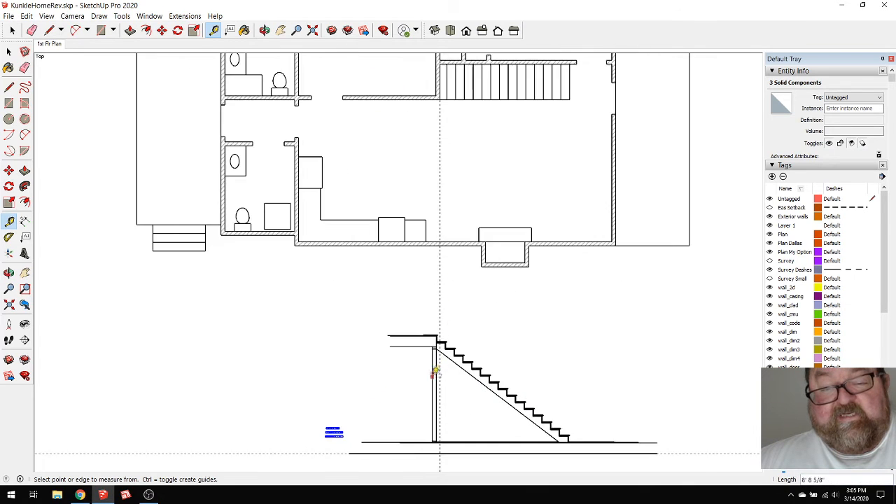
{"action": "scroll", "coordinate": [436, 340], "scroll_direction": "down", "scroll_amount": 2}
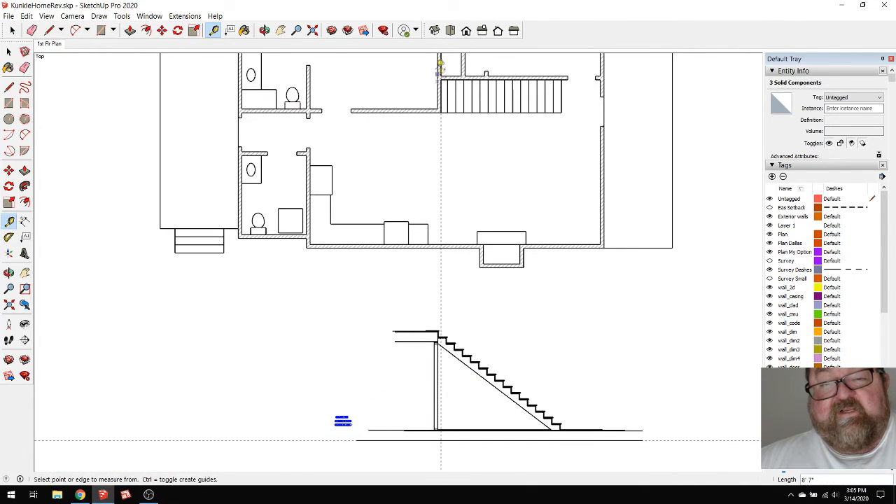
{"action": "scroll", "coordinate": [444, 418], "scroll_direction": "up", "scroll_amount": 2}
{"action": "scroll", "coordinate": [444, 418], "scroll_direction": "up", "scroll_amount": 1}
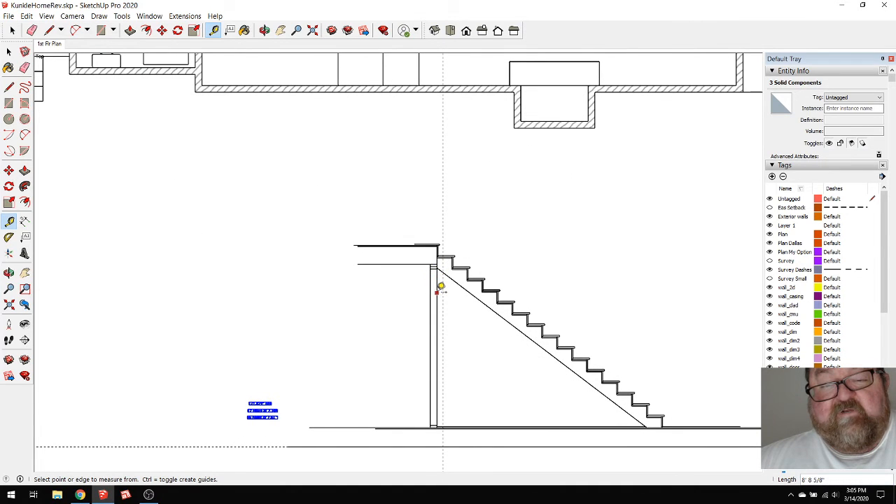
{"action": "scroll", "coordinate": [439, 356], "scroll_direction": "down", "scroll_amount": 4}
{"action": "scroll", "coordinate": [370, 100], "scroll_direction": "up", "scroll_amount": 5}
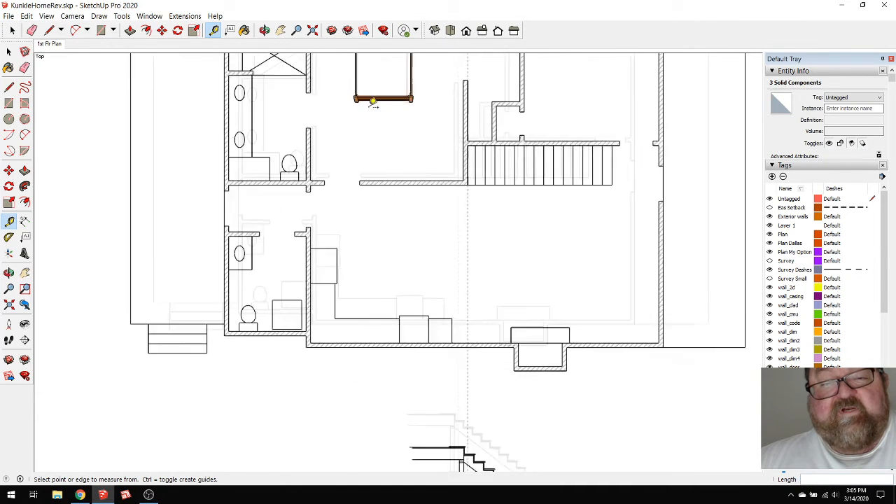
Measure the bedroom from the bathroom-side wall face toward the wall at the staircase head
{"action": "left_click", "coordinate": [262, 176]}
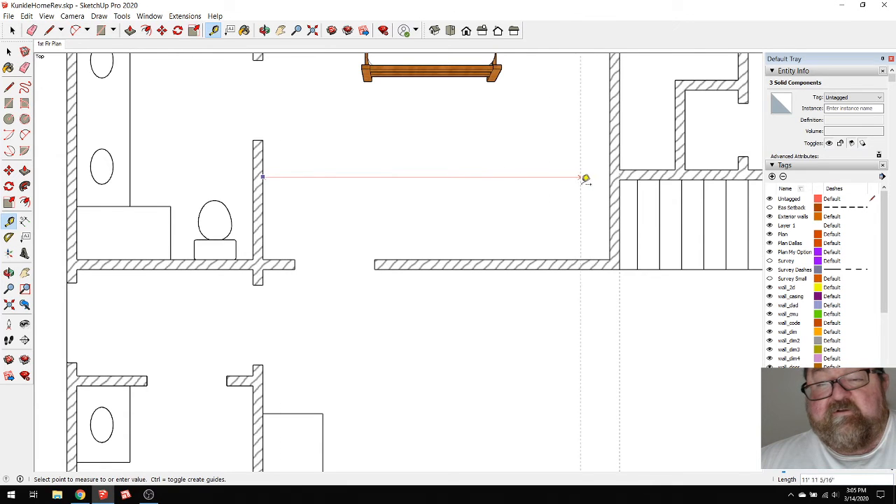
{"action": "key", "text": "Escape"}
{"action": "scroll", "coordinate": [425, 180], "scroll_direction": "down", "scroll_amount": 5}
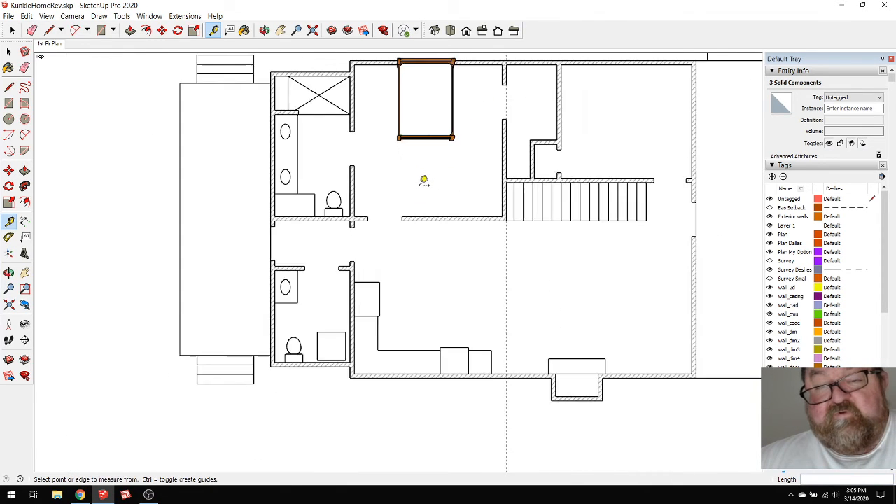
Measure the clearance on the plan from the staircase's bottom riser to the exterior wall by the doorway
{"action": "scroll", "coordinate": [453, 219], "scroll_direction": "down", "scroll_amount": 1}
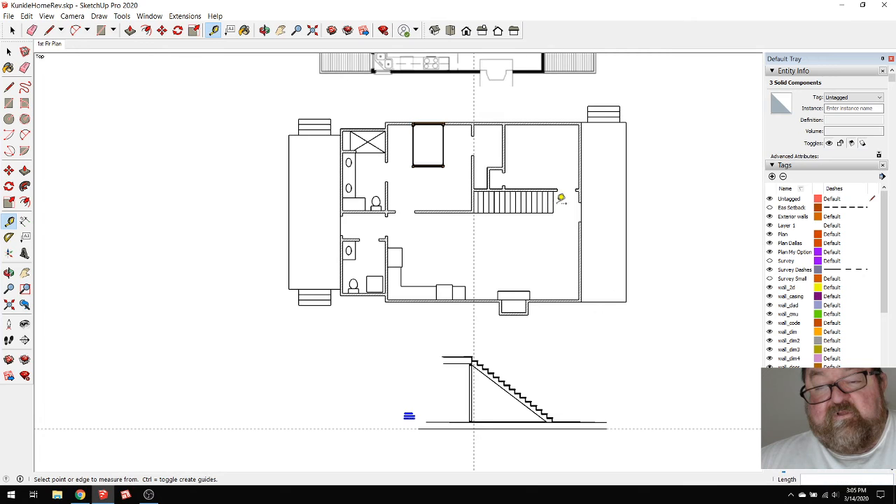
{"action": "scroll", "coordinate": [562, 210], "scroll_direction": "up", "scroll_amount": 2}
{"action": "scroll", "coordinate": [562, 210], "scroll_direction": "up", "scroll_amount": 4}
{"action": "left_click", "coordinate": [532, 171]}
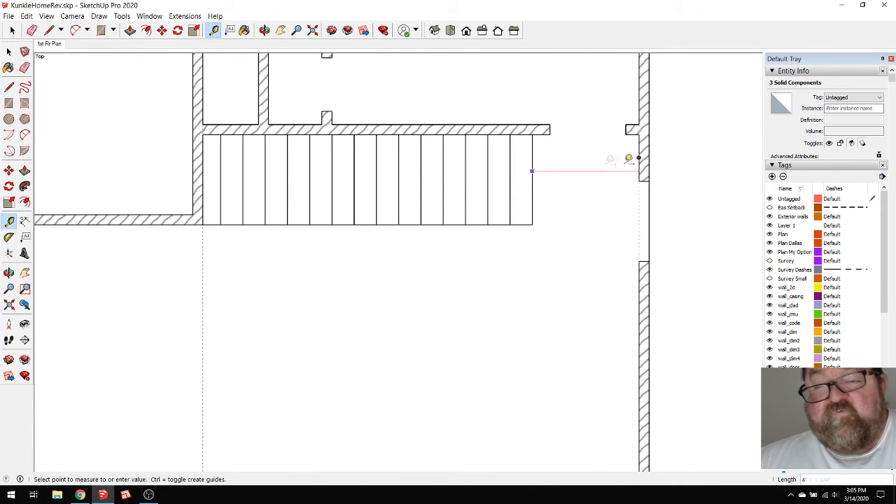
{"action": "left_click", "coordinate": [590, 161]}
{"action": "scroll", "coordinate": [581, 170], "scroll_direction": "down", "scroll_amount": 2}
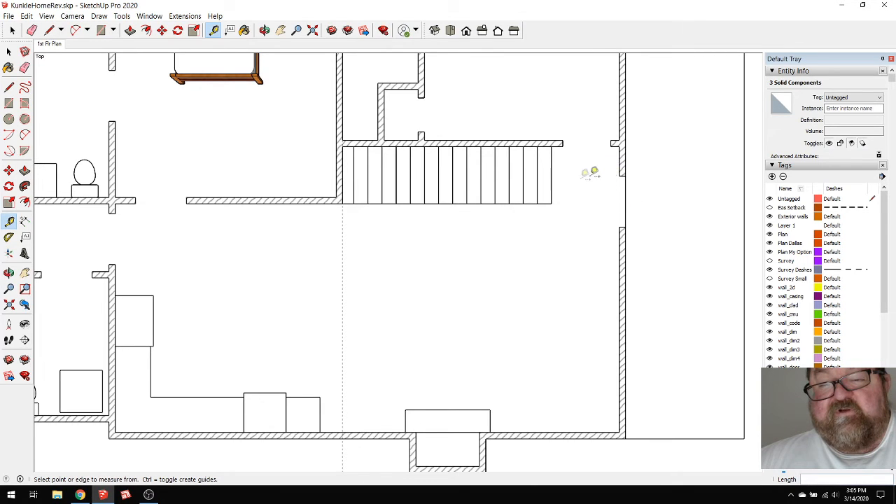
Examine the lower end of the plan staircase and compare the staircase with the stair section below it
{"action": "scroll", "coordinate": [600, 172], "scroll_direction": "down", "scroll_amount": 2}
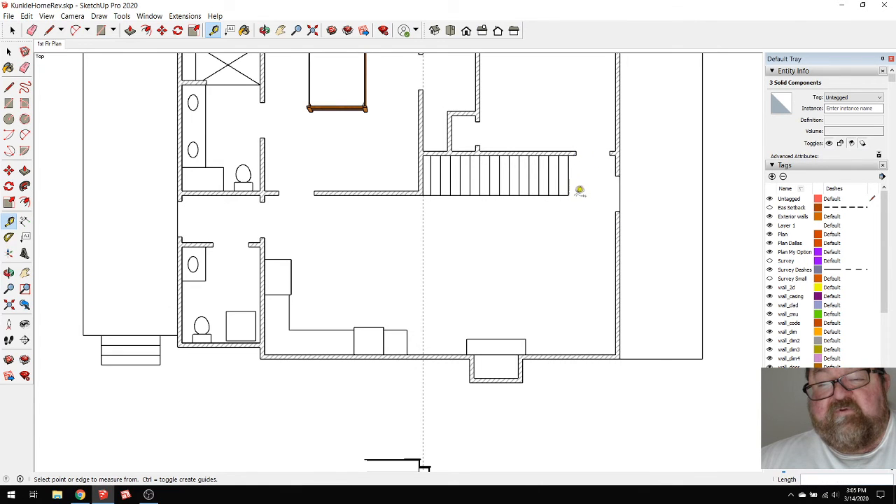
{"action": "scroll", "coordinate": [578, 190], "scroll_direction": "up", "scroll_amount": 4}
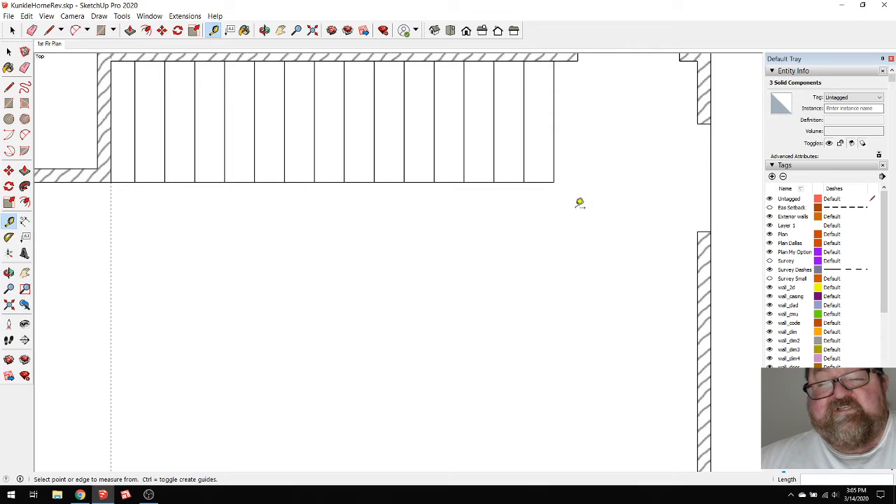
{"action": "scroll", "coordinate": [610, 190], "scroll_direction": "down", "scroll_amount": 2}
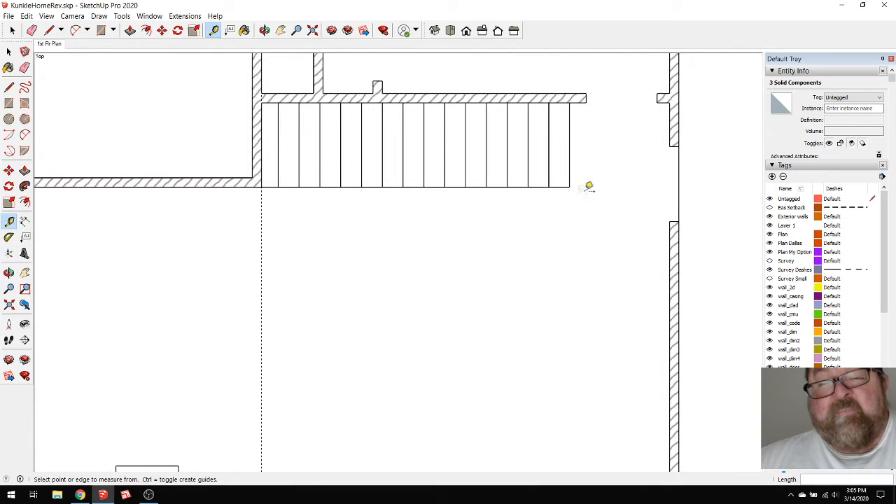
{"action": "scroll", "coordinate": [588, 186], "scroll_direction": "down", "scroll_amount": 5}
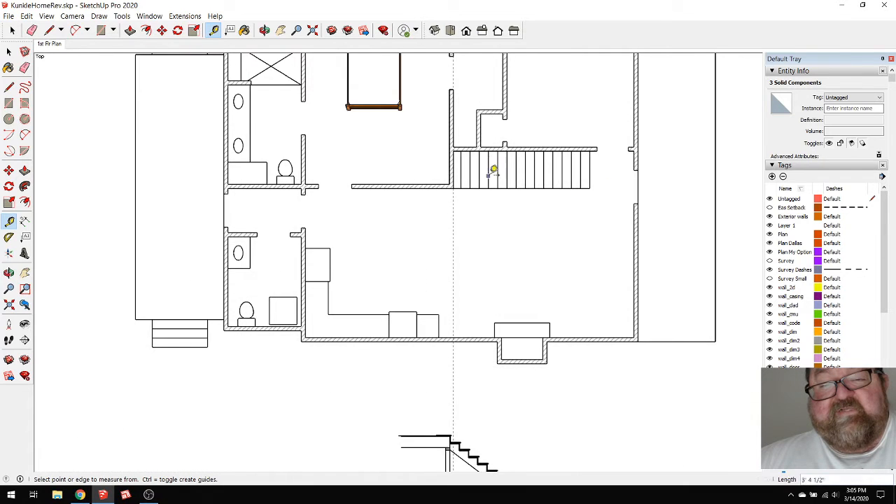
{"action": "scroll", "coordinate": [490, 182], "scroll_direction": "down", "scroll_amount": 3}
{"action": "scroll", "coordinate": [488, 350], "scroll_direction": "down", "scroll_amount": 2}
{"action": "scroll", "coordinate": [491, 341], "scroll_direction": "up", "scroll_amount": 5}
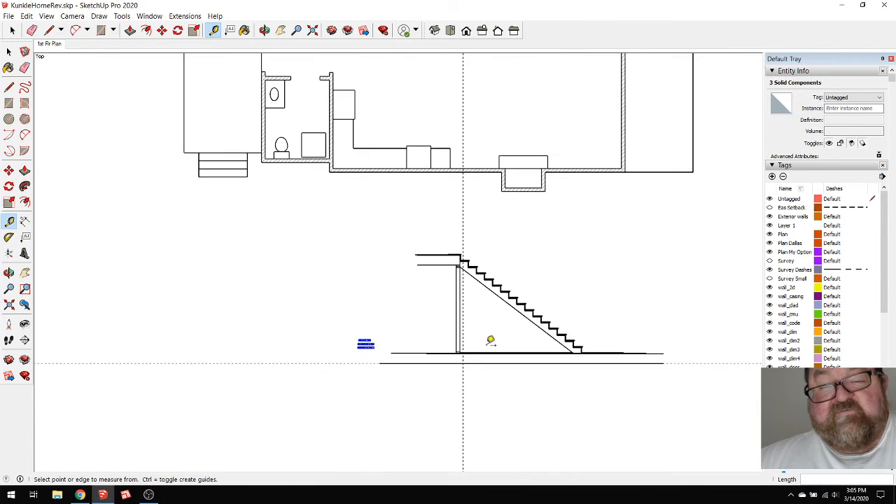
{"action": "scroll", "coordinate": [491, 341], "scroll_direction": "up", "scroll_amount": 2}
{"action": "scroll", "coordinate": [572, 346], "scroll_direction": "up", "scroll_amount": 5}
{"action": "scroll", "coordinate": [626, 338], "scroll_direction": "up", "scroll_amount": 5}
Examine the original floor plan around the coat closet, kitchen and family room, and compare it with the redrawn plan
{"action": "left_click", "coordinate": [499, 249]}
{"action": "scroll", "coordinate": [602, 302], "scroll_direction": "up", "scroll_amount": 3}
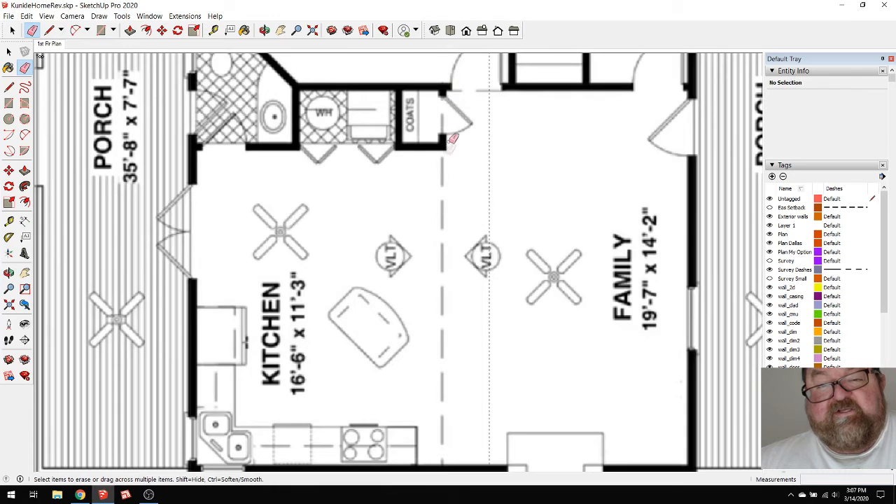
{"action": "scroll", "coordinate": [448, 161], "scroll_direction": "down", "scroll_amount": 2}
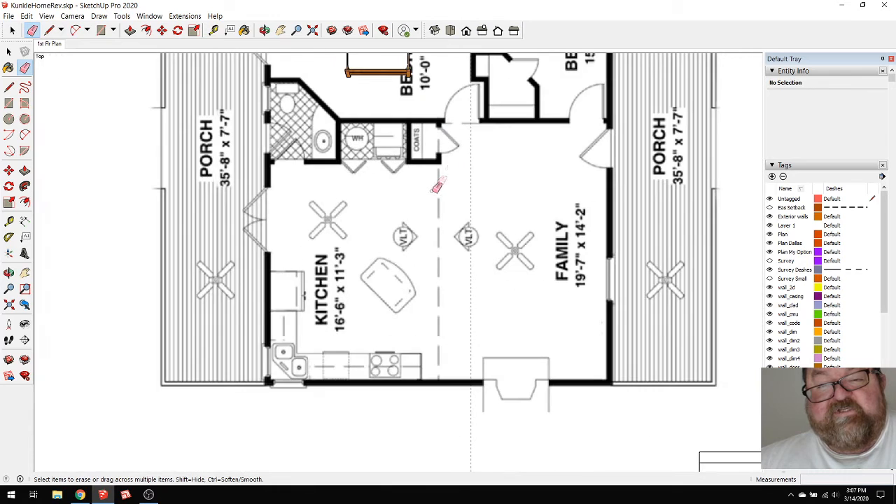
{"action": "scroll", "coordinate": [483, 137], "scroll_direction": "up", "scroll_amount": 2}
{"action": "scroll", "coordinate": [450, 148], "scroll_direction": "up", "scroll_amount": 1}
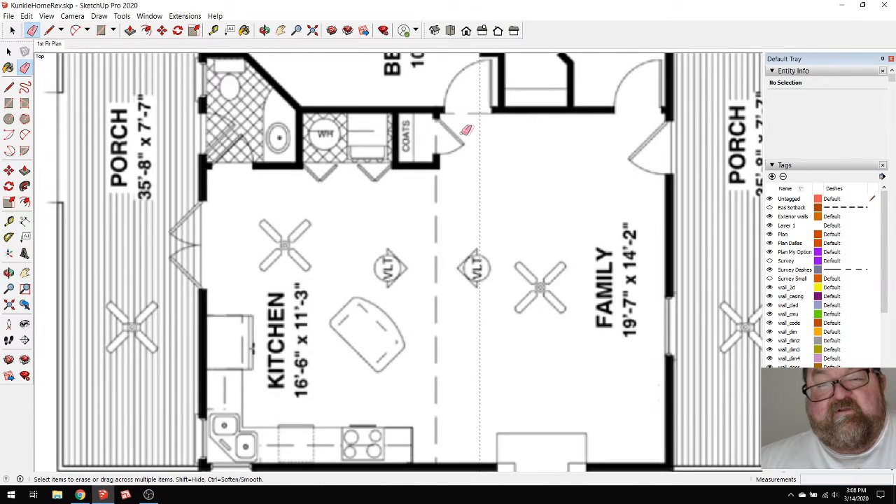
{"action": "scroll", "coordinate": [463, 130], "scroll_direction": "down", "scroll_amount": 4}
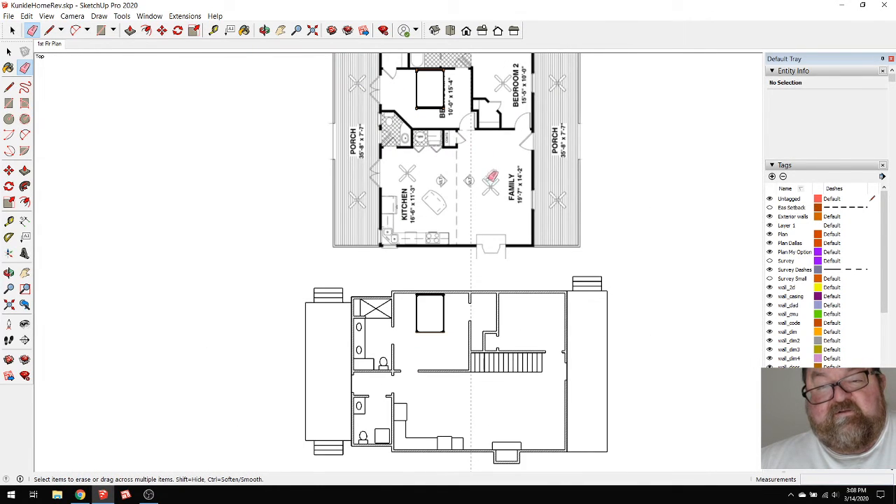
Examine the stair section below the redrawn first-floor plan and compare its extent with the plan's staircase
{"action": "scroll", "coordinate": [494, 180], "scroll_direction": "down", "scroll_amount": 2}
{"action": "left_click", "coordinate": [13, 30]}
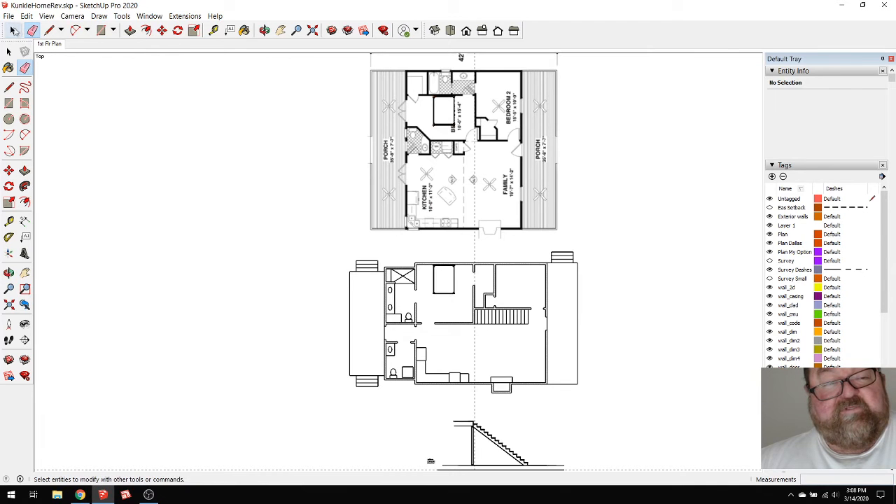
{"action": "scroll", "coordinate": [263, 168], "scroll_direction": "down", "scroll_amount": 2}
{"action": "scroll", "coordinate": [413, 360], "scroll_direction": "up", "scroll_amount": 3}
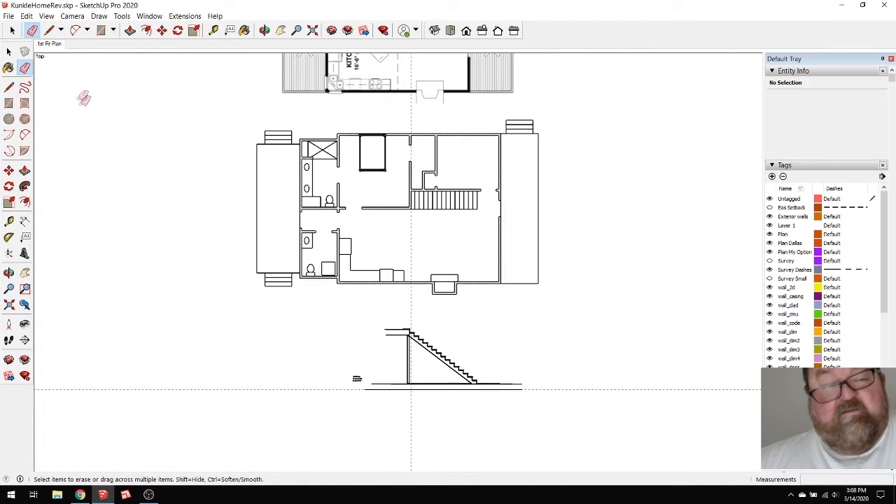
{"action": "left_click", "coordinate": [49, 30]}
{"action": "scroll", "coordinate": [452, 336], "scroll_direction": "up", "scroll_amount": 4}
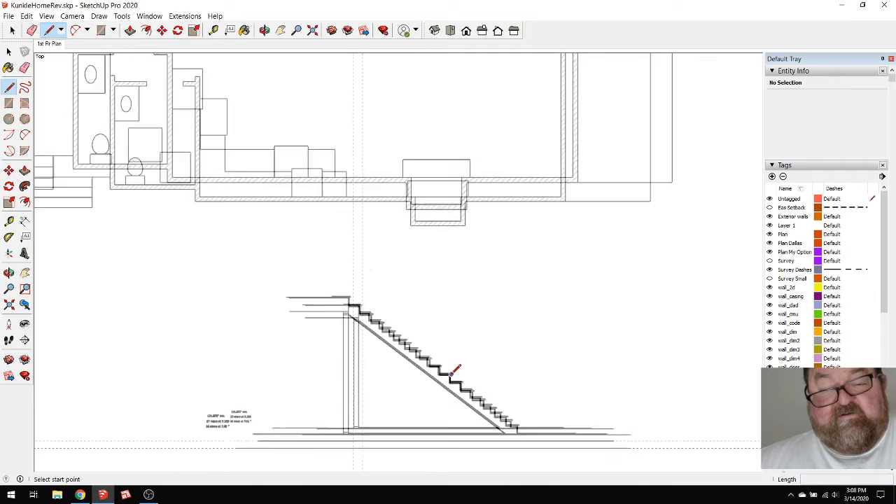
{"action": "scroll", "coordinate": [455, 369], "scroll_direction": "up", "scroll_amount": 1}
{"action": "scroll", "coordinate": [516, 284], "scroll_direction": "down", "scroll_amount": 1}
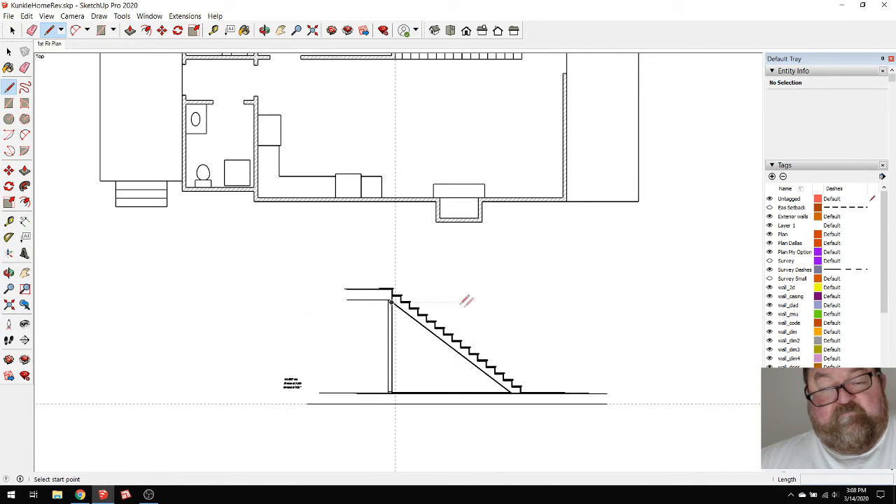
{"action": "scroll", "coordinate": [462, 330], "scroll_direction": "down", "scroll_amount": 2}
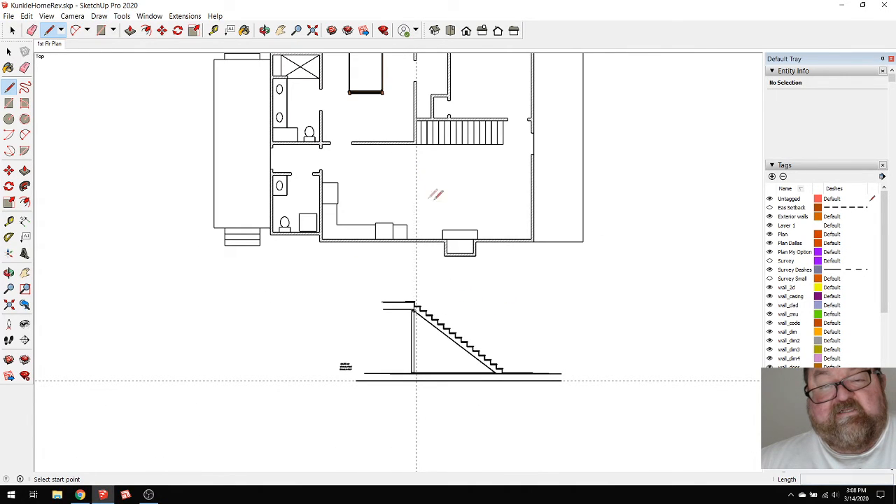
{"action": "scroll", "coordinate": [443, 343], "scroll_direction": "up", "scroll_amount": 5}
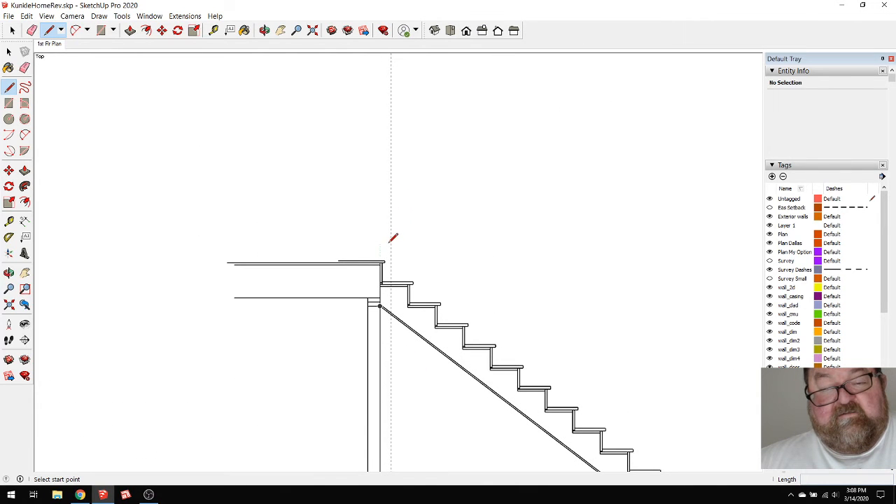
{"action": "scroll", "coordinate": [394, 249], "scroll_direction": "up", "scroll_amount": 2}
{"action": "left_click", "coordinate": [394, 244]}
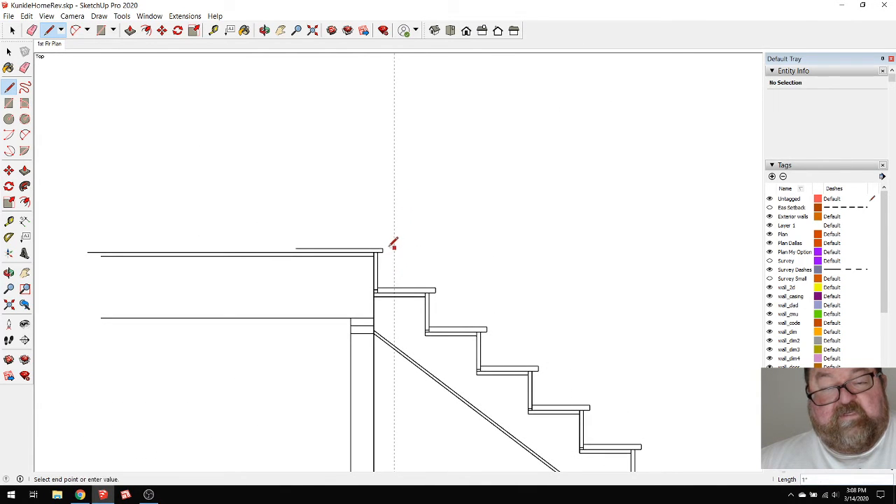
{"action": "key", "text": "Escape"}
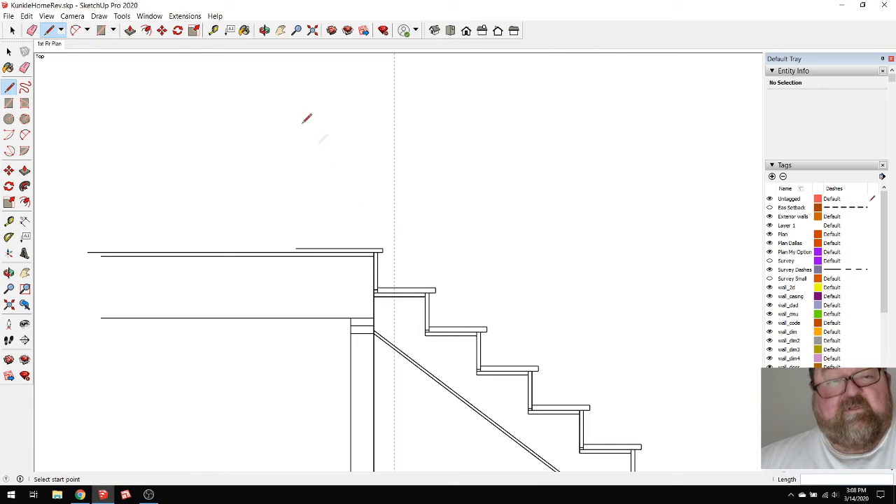
Place vertical guides at the stair section's top landing nosing and at its bottom tread nosing, 12' 6 1/4" apart
{"action": "left_click", "coordinate": [213, 30]}
{"action": "left_click", "coordinate": [395, 232]}
{"action": "scroll", "coordinate": [270, 222], "scroll_direction": "down", "scroll_amount": 2}
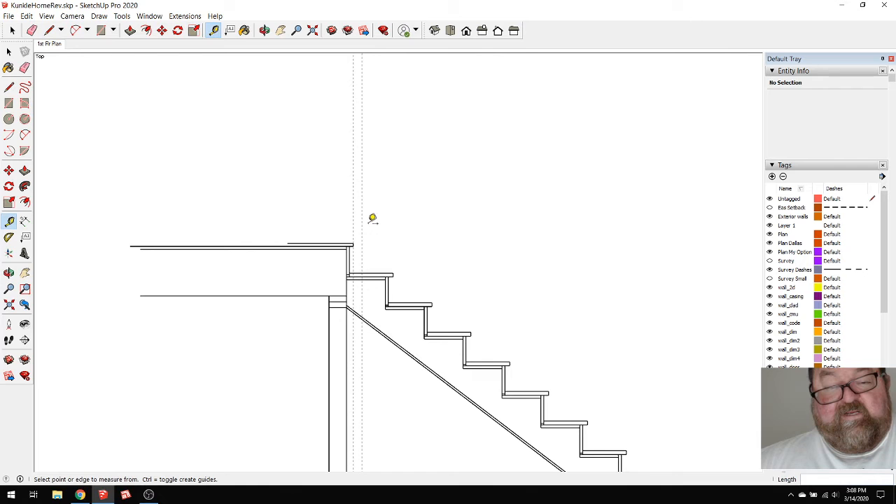
{"action": "scroll", "coordinate": [280, 214], "scroll_direction": "down", "scroll_amount": 2}
{"action": "scroll", "coordinate": [281, 214], "scroll_direction": "down", "scroll_amount": 1}
{"action": "scroll", "coordinate": [553, 409], "scroll_direction": "up", "scroll_amount": 5}
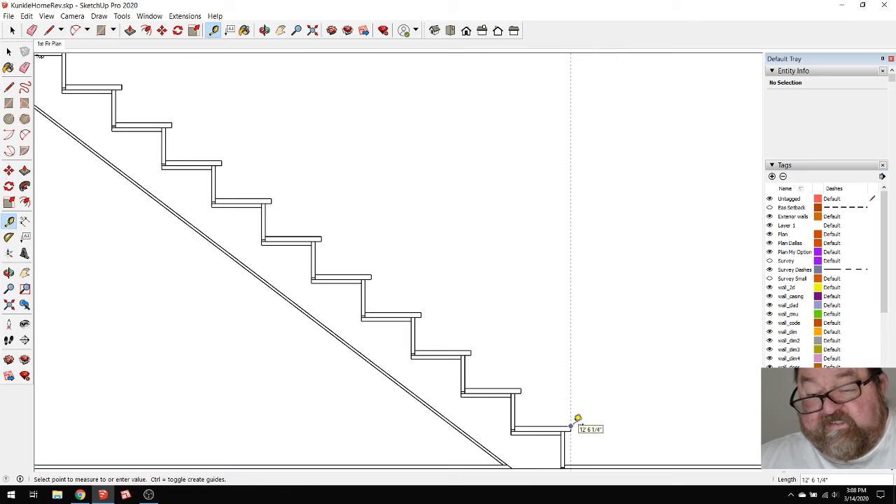
{"action": "left_click", "coordinate": [575, 419]}
Move the original floor plan image horizontally about 4' 5 9/16" toward the family-room porch side, and nudge it slightly further
{"action": "scroll", "coordinate": [466, 426], "scroll_direction": "down", "scroll_amount": 5}
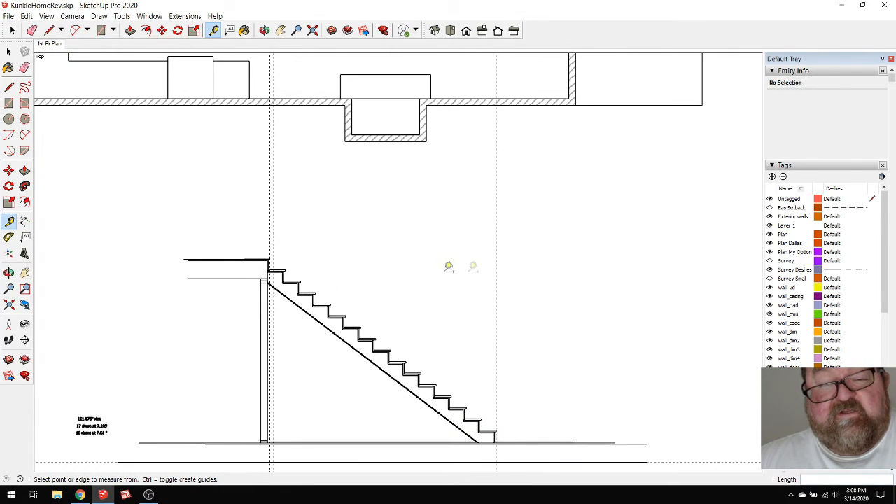
{"action": "scroll", "coordinate": [415, 313], "scroll_direction": "down", "scroll_amount": 8}
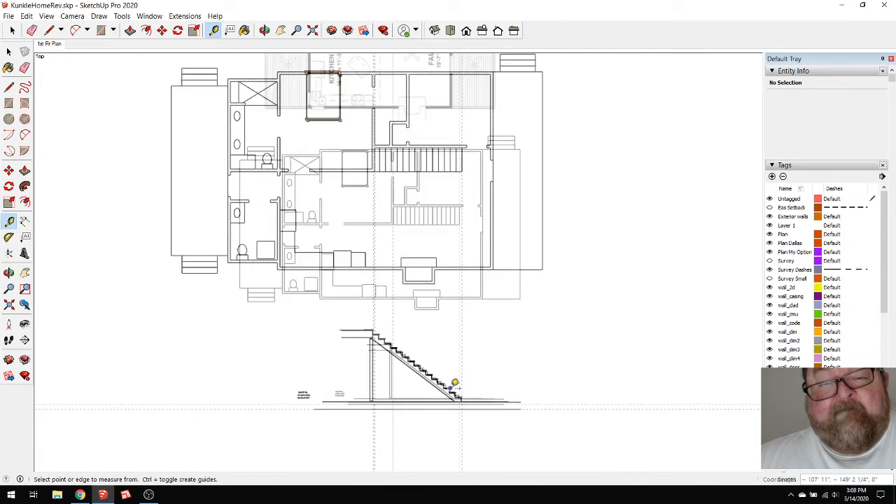
{"action": "scroll", "coordinate": [467, 203], "scroll_direction": "up", "scroll_amount": 7}
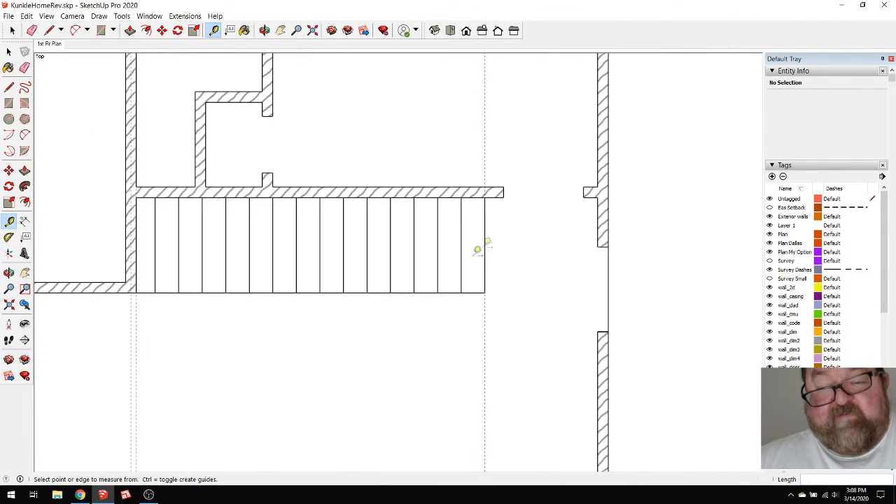
{"action": "scroll", "coordinate": [434, 394], "scroll_direction": "down", "scroll_amount": 8}
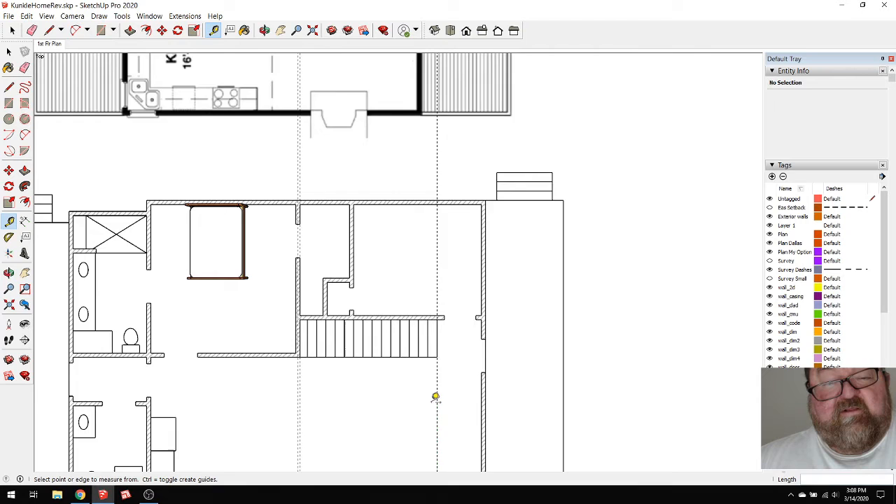
{"action": "scroll", "coordinate": [389, 170], "scroll_direction": "up", "scroll_amount": 2}
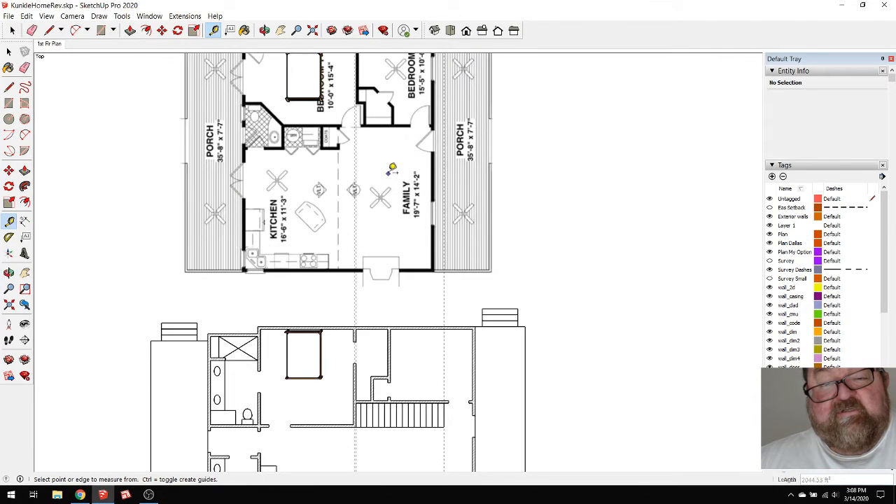
{"action": "left_click", "coordinate": [13, 31]}
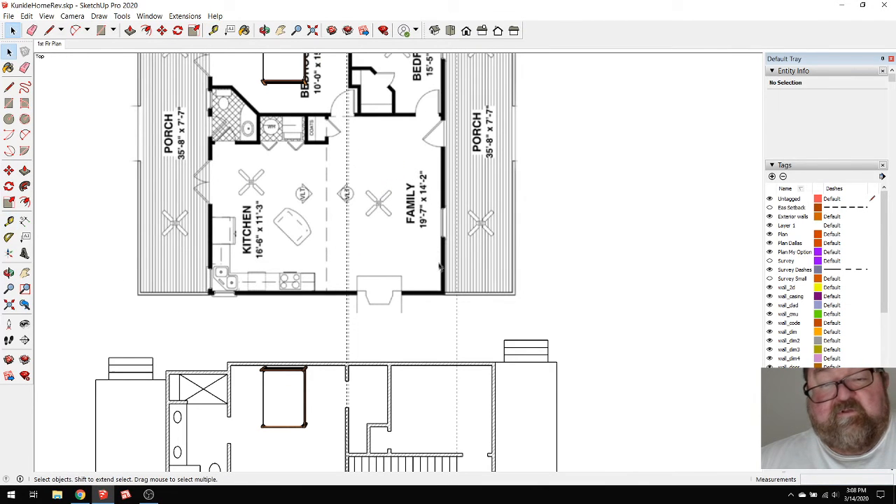
{"action": "left_click", "coordinate": [444, 256]}
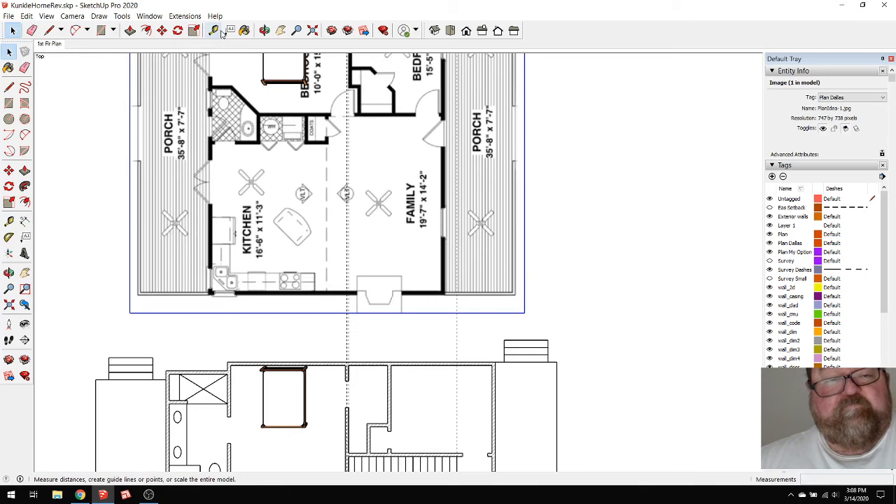
{"action": "key", "text": "m"}
{"action": "left_click", "coordinate": [396, 236]}
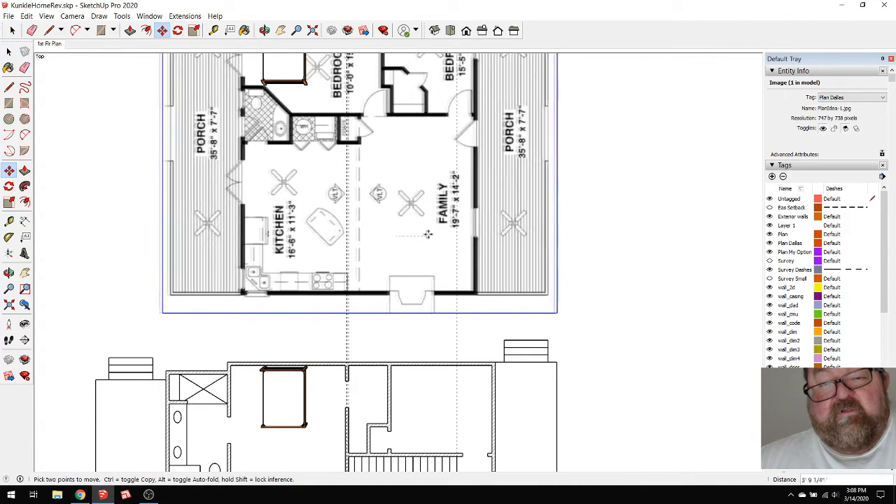
{"action": "left_click", "coordinate": [433, 235]}
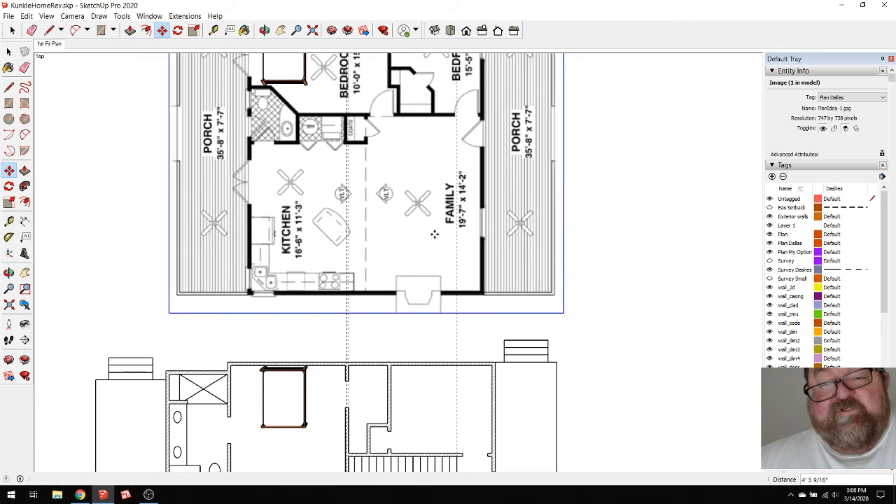
{"action": "left_click", "coordinate": [400, 148]}
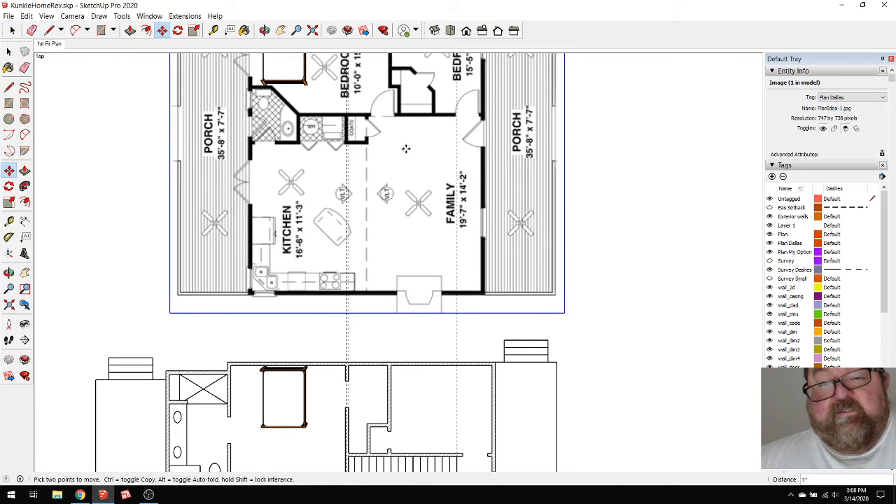
{"action": "left_click", "coordinate": [409, 149]}
Offset a vertical guide into the family room from a temporary guide on the exterior wall's inside face, and erase the wall guide
{"action": "scroll", "coordinate": [485, 113], "scroll_direction": "up", "scroll_amount": 4}
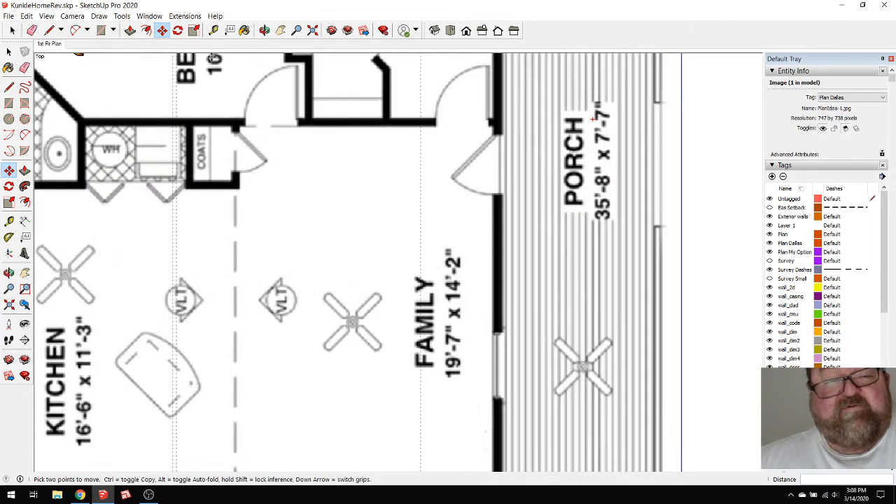
{"action": "left_click", "coordinate": [214, 31]}
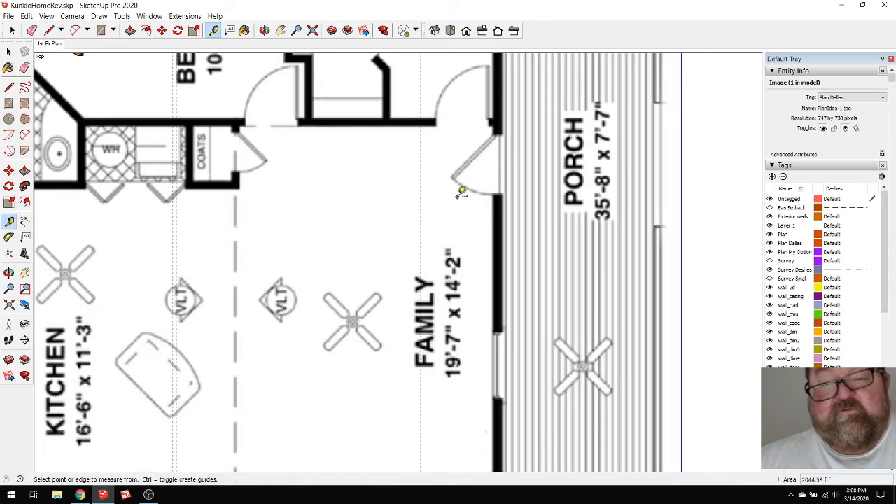
{"action": "left_click", "coordinate": [420, 181]}
{"action": "left_click", "coordinate": [493, 183]}
{"action": "left_click", "coordinate": [491, 173]}
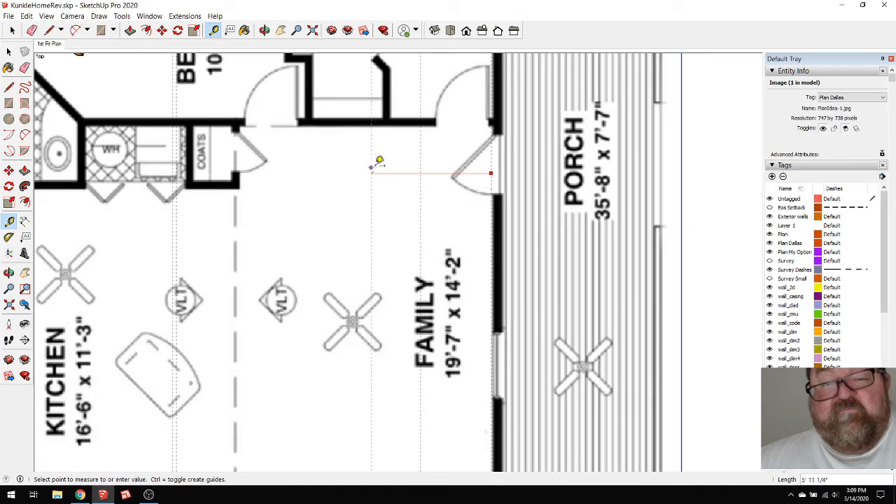
{"action": "left_click", "coordinate": [377, 165]}
{"action": "key", "text": "e"}
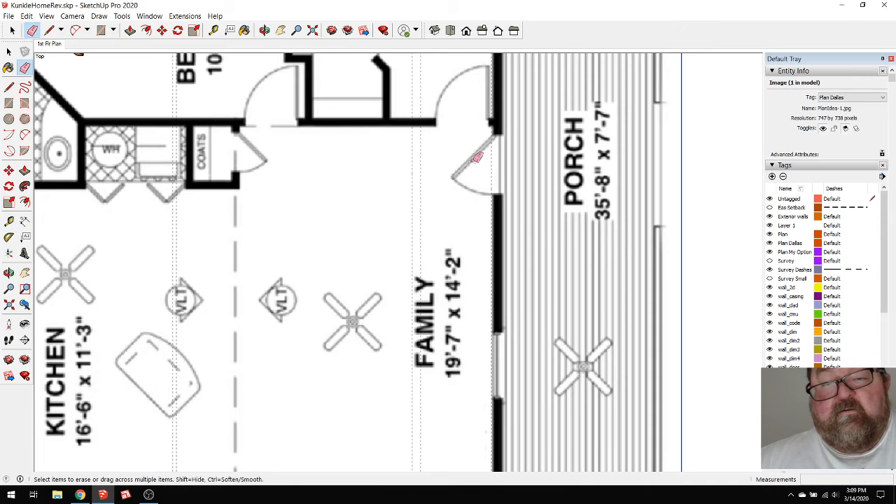
{"action": "left_click", "coordinate": [478, 199]}
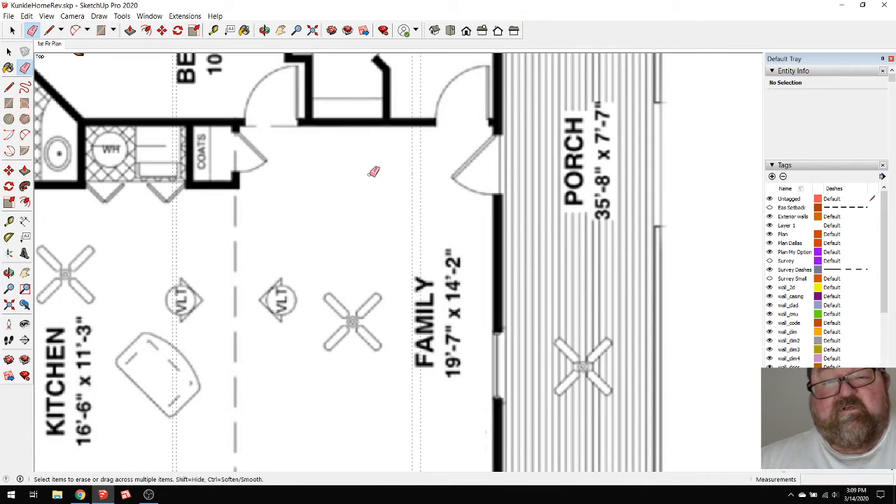
Measure the gap between the offset guide in the family room and the stair-bottom guide
{"action": "left_click", "coordinate": [214, 30]}
{"action": "left_click", "coordinate": [413, 158]}
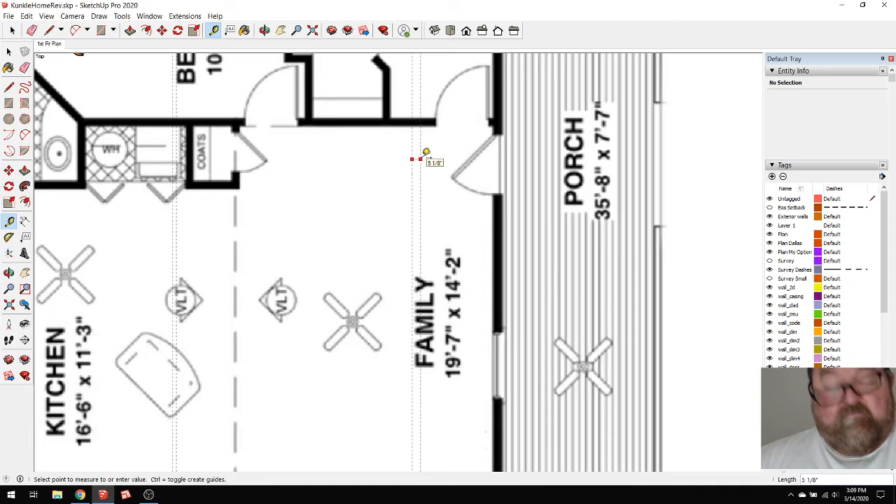
{"action": "left_click", "coordinate": [420, 159]}
Move the original floor plan image 5" horizontally toward the family-room porch side, and erase the offset guide in the family room
{"action": "key", "text": "space"}
{"action": "left_click", "coordinate": [496, 122]}
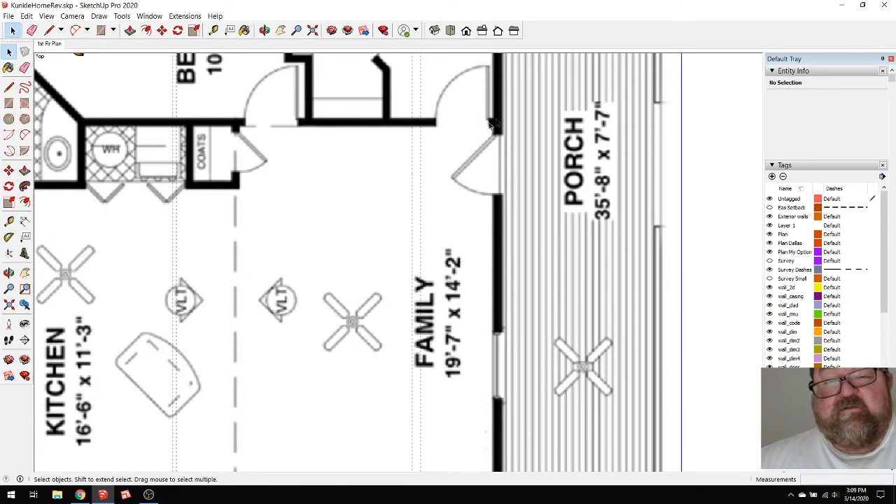
{"action": "left_click", "coordinate": [161, 30]}
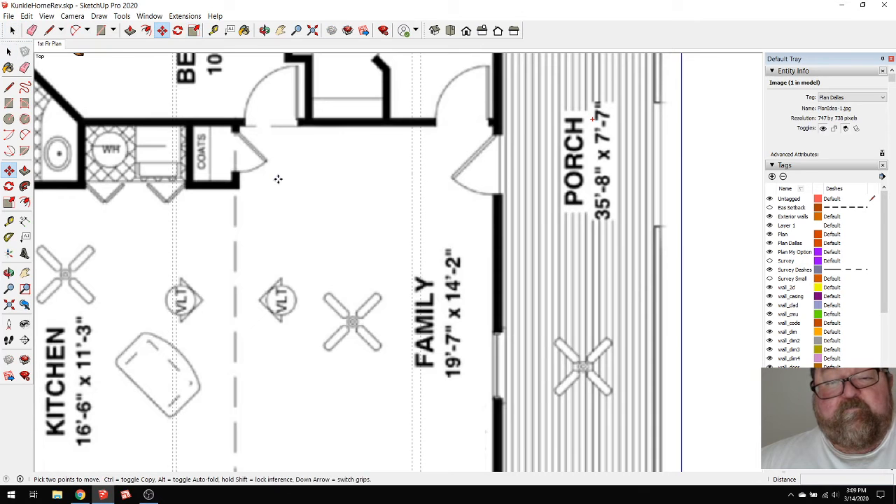
{"action": "left_click", "coordinate": [279, 180]}
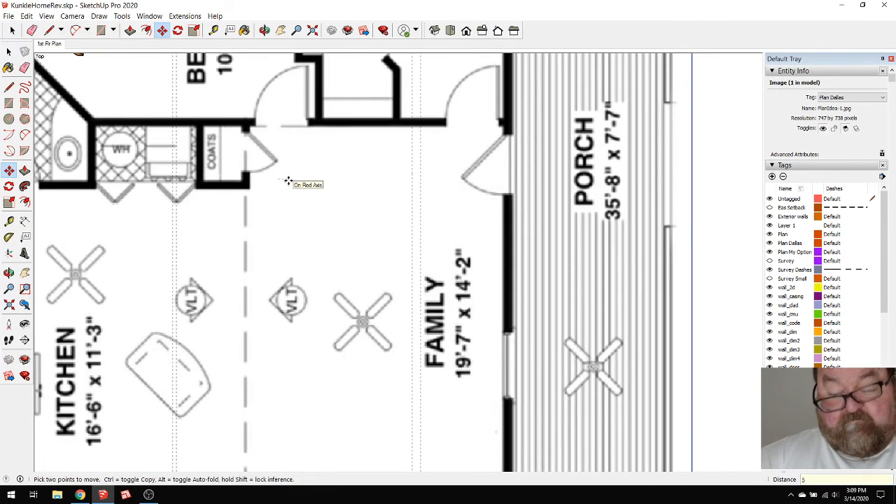
{"action": "left_click", "coordinate": [289, 180]}
{"action": "left_click", "coordinate": [32, 31]}
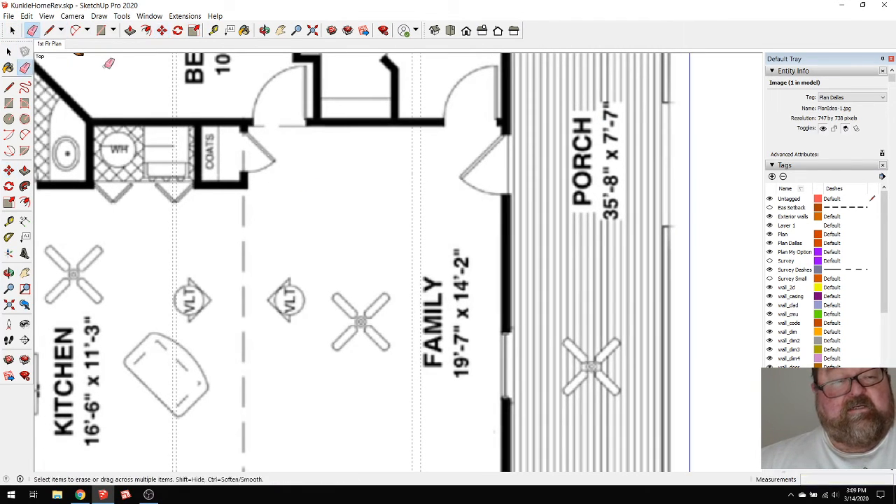
{"action": "left_click_drag", "start_coordinate": [414, 141], "coordinate": [396, 154]}
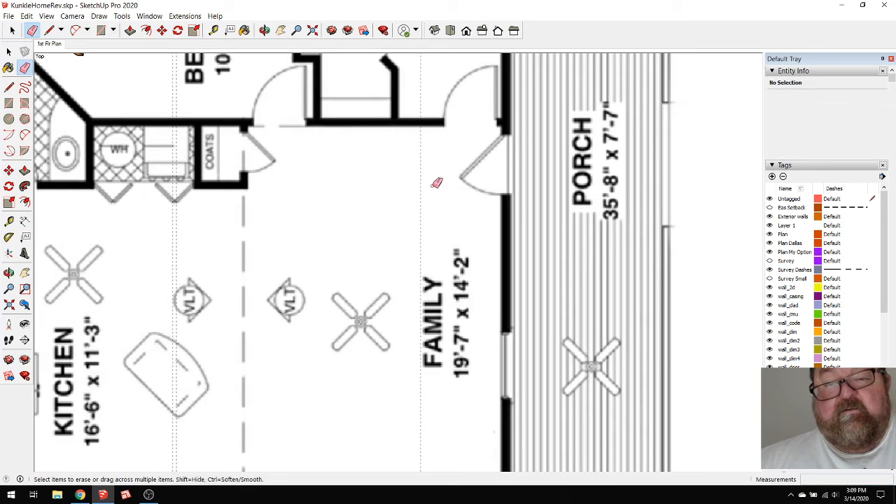
{"action": "left_click", "coordinate": [214, 31]}
{"action": "left_click", "coordinate": [420, 157]}
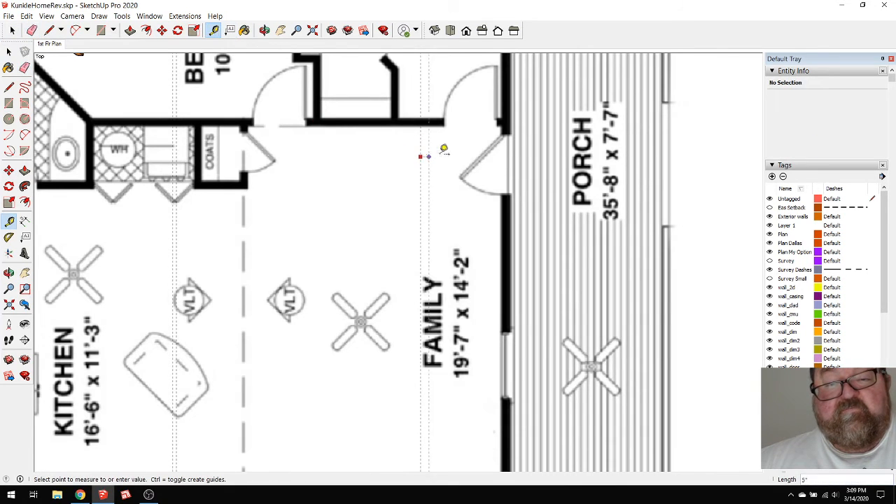
{"action": "key", "text": "Escape"}
Offset a vertical guide about 5' 8" from the stair-bottom guide to the wall end beside the Bedroom 1 door
{"action": "scroll", "coordinate": [504, 168], "scroll_direction": "down", "scroll_amount": 3}
{"action": "scroll", "coordinate": [329, 235], "scroll_direction": "up", "scroll_amount": 3}
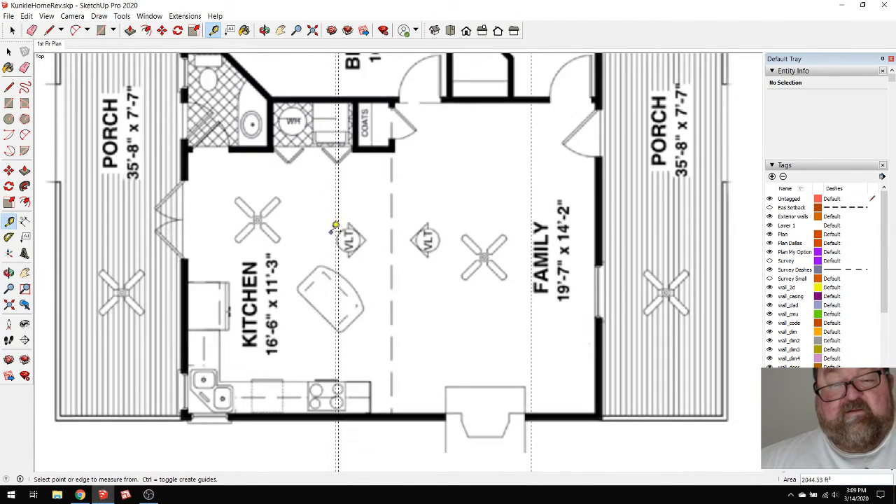
{"action": "scroll", "coordinate": [433, 286], "scroll_direction": "down", "scroll_amount": 1}
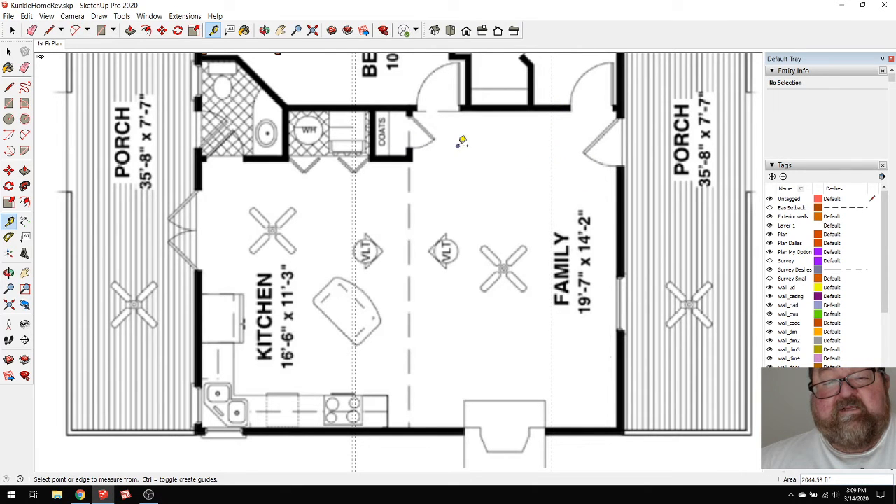
{"action": "left_click", "coordinate": [551, 134]}
{"action": "scroll", "coordinate": [475, 123], "scroll_direction": "up", "scroll_amount": 4}
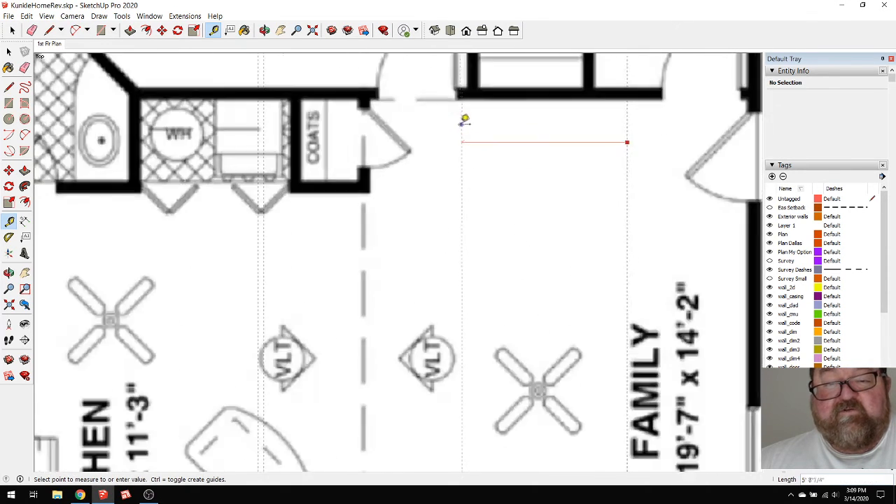
{"action": "left_click", "coordinate": [456, 116]}
Examine where the new guide crosses the treads and the sloped underside of the stair section, and check the section's top landing
{"action": "scroll", "coordinate": [456, 118], "scroll_direction": "down", "scroll_amount": 6}
{"action": "scroll", "coordinate": [454, 233], "scroll_direction": "down", "scroll_amount": 8}
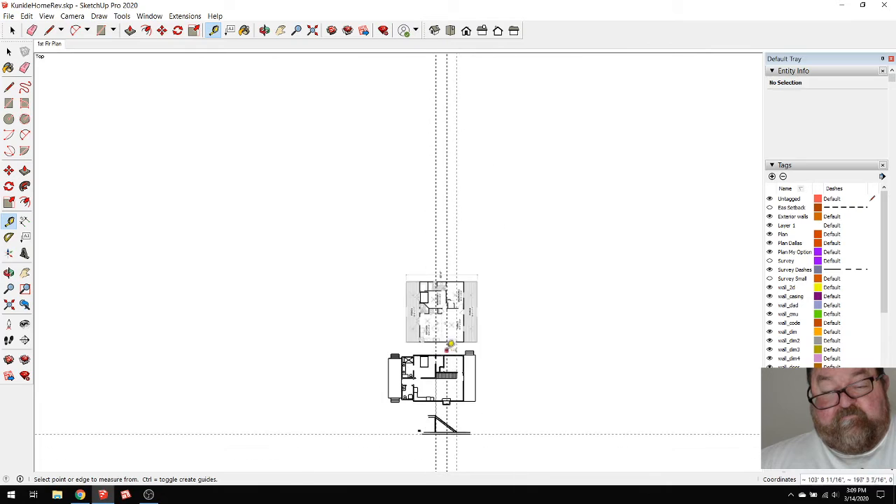
{"action": "scroll", "coordinate": [455, 426], "scroll_direction": "up", "scroll_amount": 7}
{"action": "scroll", "coordinate": [456, 425], "scroll_direction": "up", "scroll_amount": 8}
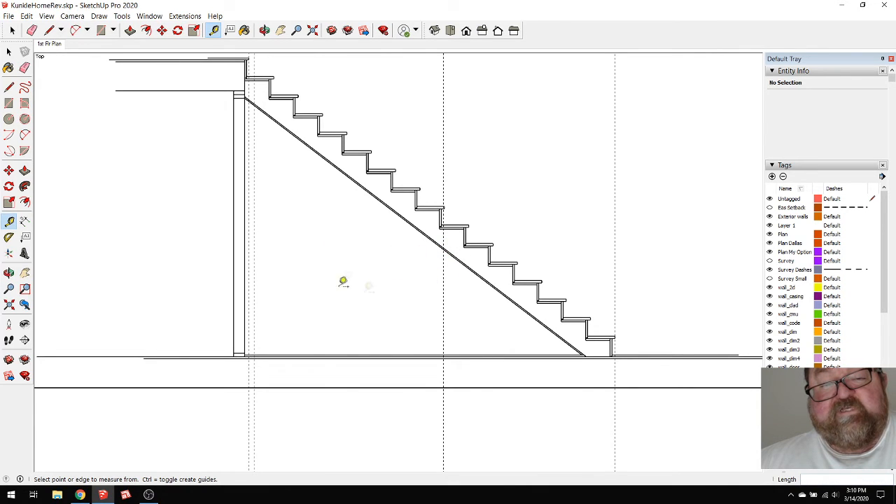
{"action": "scroll", "coordinate": [422, 296], "scroll_direction": "down", "scroll_amount": 2}
{"action": "scroll", "coordinate": [274, 200], "scroll_direction": "up", "scroll_amount": 3}
{"action": "scroll", "coordinate": [444, 240], "scroll_direction": "down", "scroll_amount": 2}
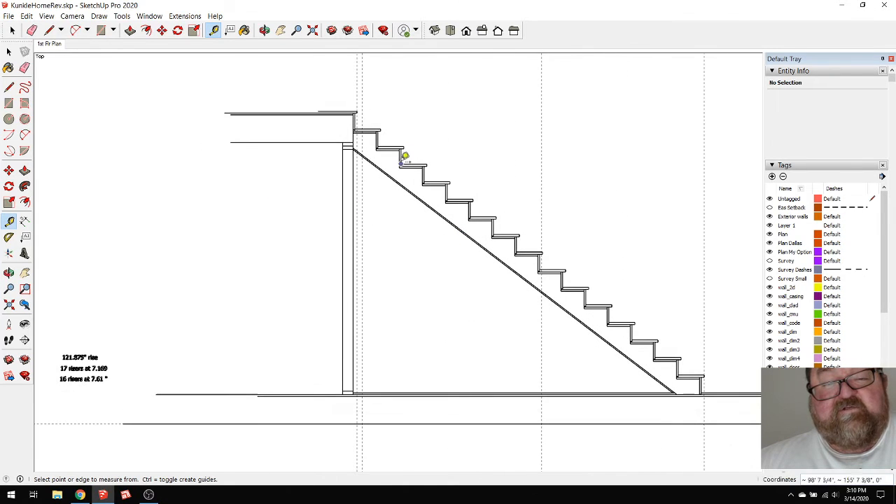
{"action": "scroll", "coordinate": [486, 322], "scroll_direction": "up", "scroll_amount": 1}
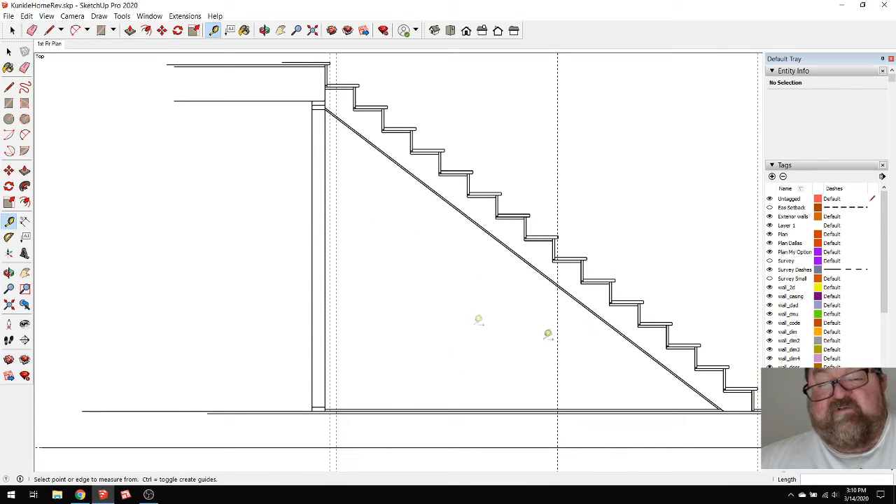
{"action": "scroll", "coordinate": [560, 343], "scroll_direction": "down", "scroll_amount": 2}
{"action": "scroll", "coordinate": [249, 238], "scroll_direction": "up", "scroll_amount": 4}
{"action": "scroll", "coordinate": [534, 239], "scroll_direction": "down", "scroll_amount": 3}
{"action": "scroll", "coordinate": [311, 269], "scroll_direction": "up", "scroll_amount": 3}
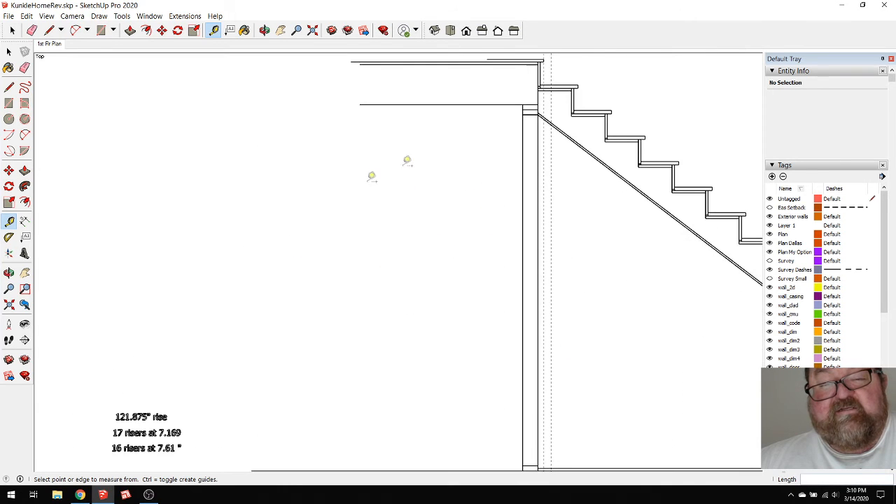
{"action": "scroll", "coordinate": [464, 224], "scroll_direction": "down", "scroll_amount": 2}
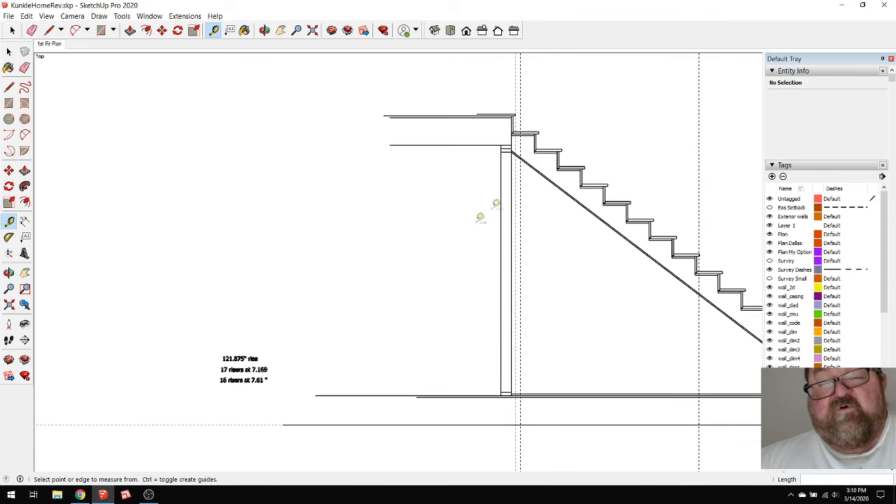
{"action": "scroll", "coordinate": [413, 341], "scroll_direction": "down", "scroll_amount": 5}
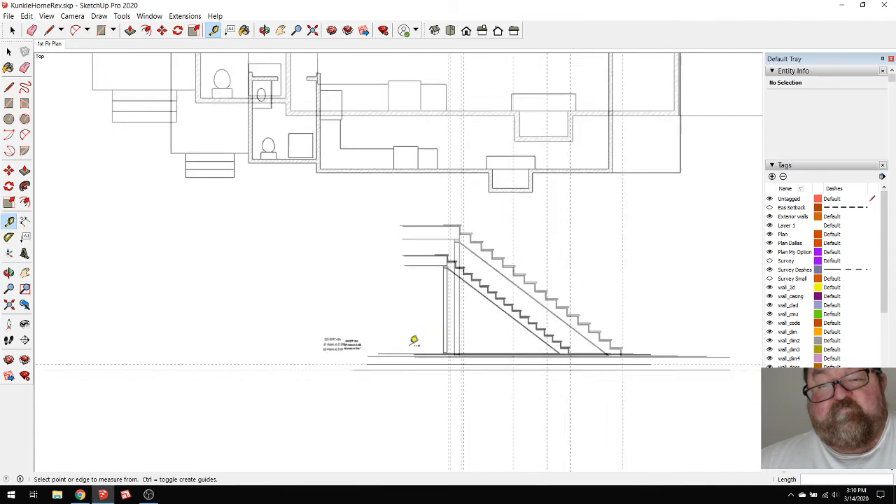
Compare the projected stair guides with the coat closet, laundry and Bedroom 1 door on the original floor plan
{"action": "scroll", "coordinate": [421, 133], "scroll_direction": "up", "scroll_amount": 3}
{"action": "scroll", "coordinate": [420, 310], "scroll_direction": "down", "scroll_amount": 2}
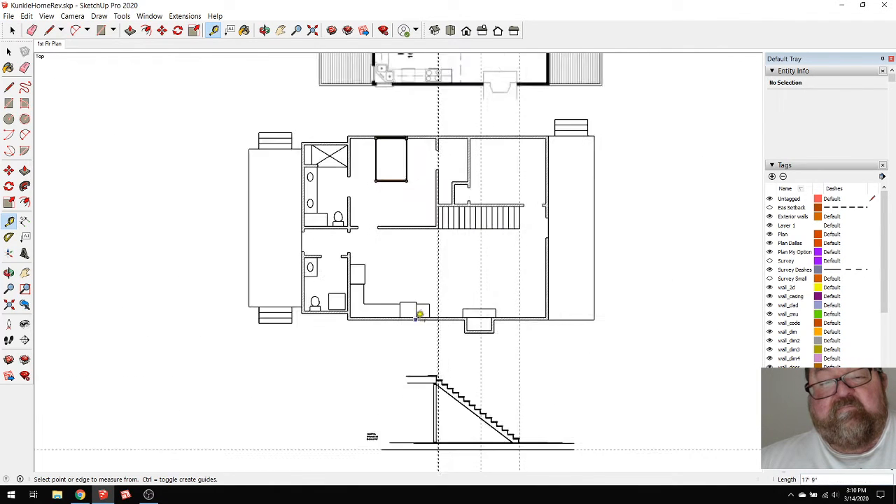
{"action": "scroll", "coordinate": [430, 124], "scroll_direction": "down", "scroll_amount": 2}
{"action": "scroll", "coordinate": [433, 117], "scroll_direction": "up", "scroll_amount": 3}
{"action": "scroll", "coordinate": [432, 117], "scroll_direction": "up", "scroll_amount": 5}
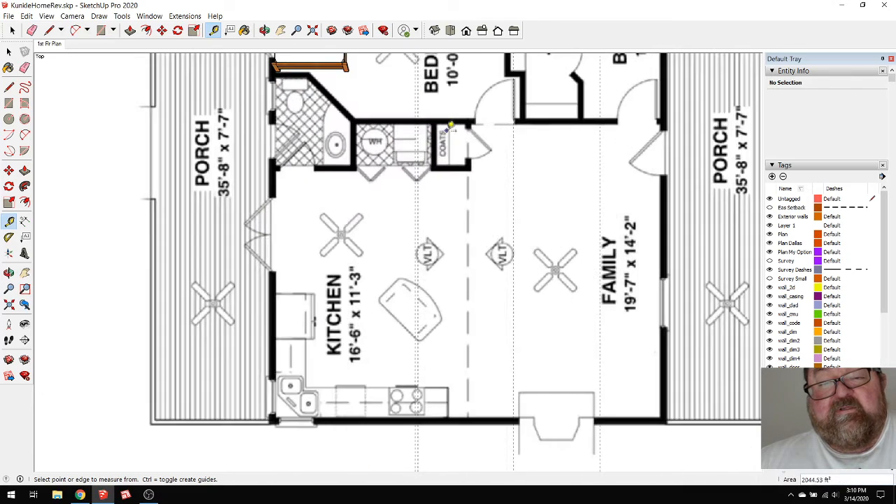
{"action": "scroll", "coordinate": [418, 176], "scroll_direction": "down", "scroll_amount": 2}
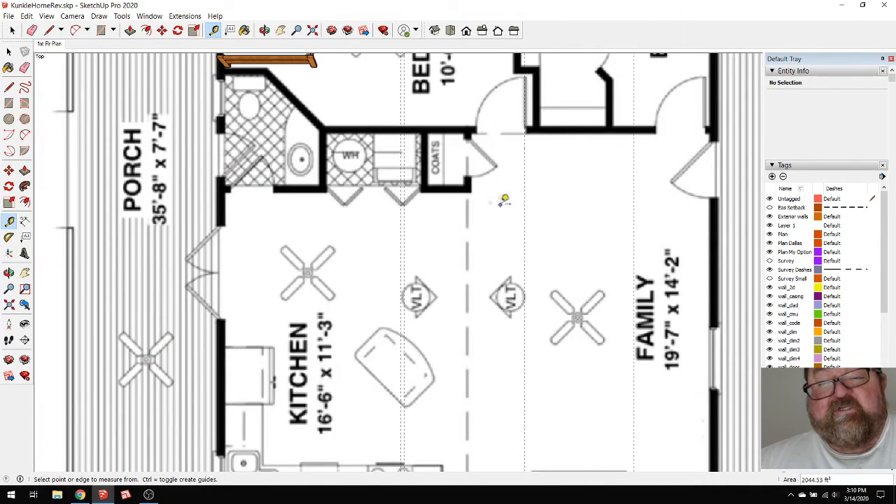
{"action": "scroll", "coordinate": [504, 199], "scroll_direction": "down", "scroll_amount": 3}
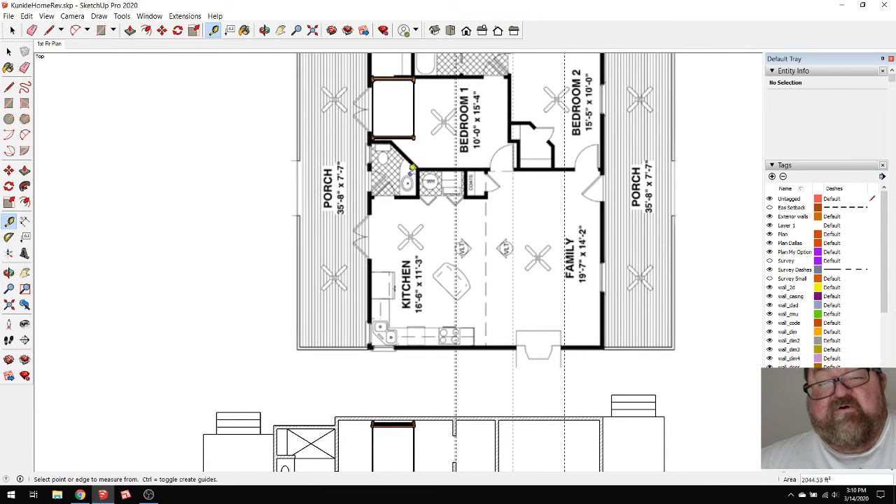
{"action": "scroll", "coordinate": [420, 196], "scroll_direction": "down", "scroll_amount": 2}
{"action": "scroll", "coordinate": [380, 360], "scroll_direction": "up", "scroll_amount": 4}
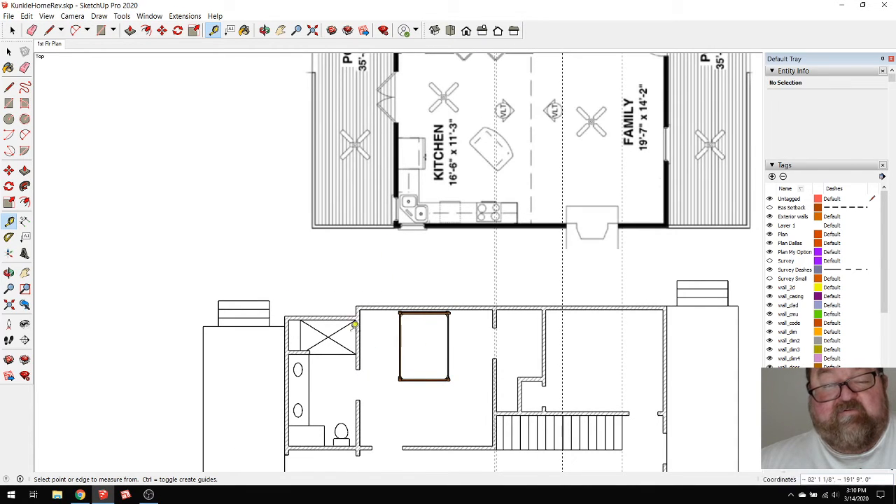
Examine the staircase and the closets behind it in the redrawn first-floor plan against the projected guides
{"action": "scroll", "coordinate": [409, 342], "scroll_direction": "down", "scroll_amount": 2}
{"action": "scroll", "coordinate": [516, 192], "scroll_direction": "down", "scroll_amount": 3}
{"action": "scroll", "coordinate": [481, 351], "scroll_direction": "up", "scroll_amount": 3}
{"action": "scroll", "coordinate": [556, 276], "scroll_direction": "up", "scroll_amount": 4}
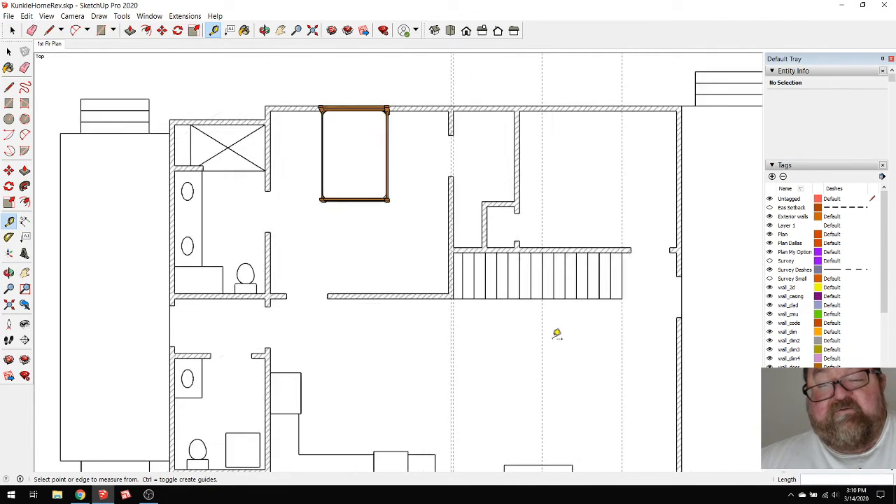
{"action": "scroll", "coordinate": [517, 270], "scroll_direction": "down", "scroll_amount": 4}
{"action": "scroll", "coordinate": [518, 268], "scroll_direction": "up", "scroll_amount": 4}
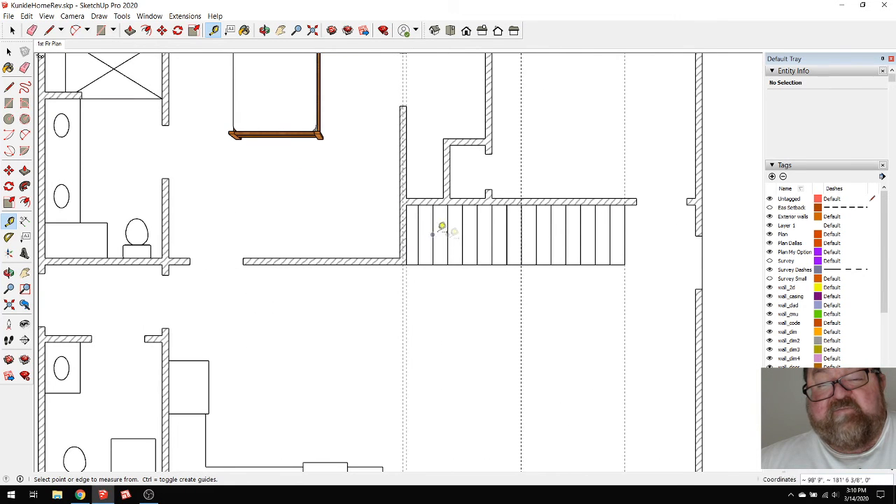
{"action": "scroll", "coordinate": [497, 249], "scroll_direction": "down", "scroll_amount": 1}
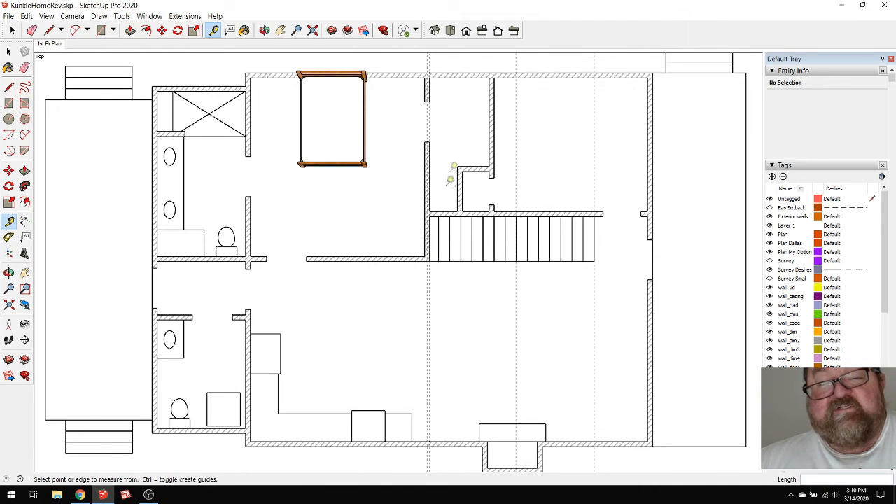
Open the redrawn plan group, move its queen bed about 5" into the room off the exterior wall, and close the group
{"action": "scroll", "coordinate": [451, 178], "scroll_direction": "down", "scroll_amount": 1}
{"action": "scroll", "coordinate": [484, 152], "scroll_direction": "down", "scroll_amount": 1}
{"action": "key", "text": "space"}
{"action": "left_click", "coordinate": [389, 155]}
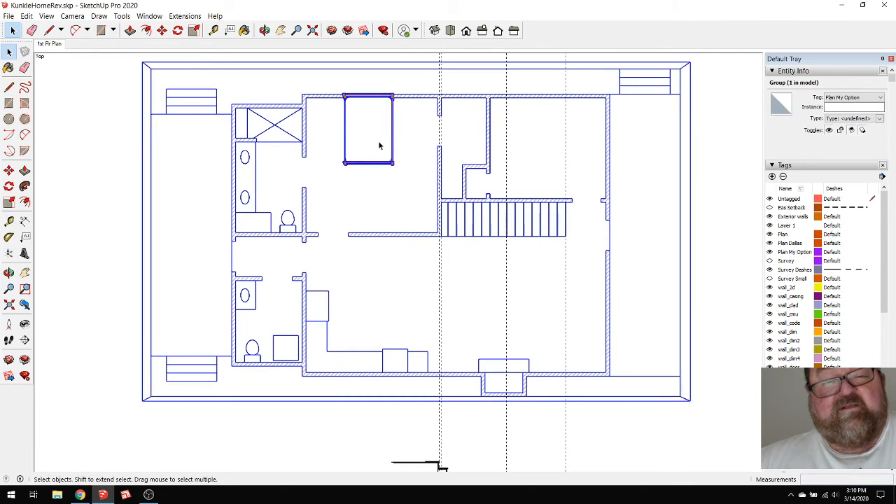
{"action": "double_click", "coordinate": [380, 166]}
{"action": "left_click", "coordinate": [380, 166]}
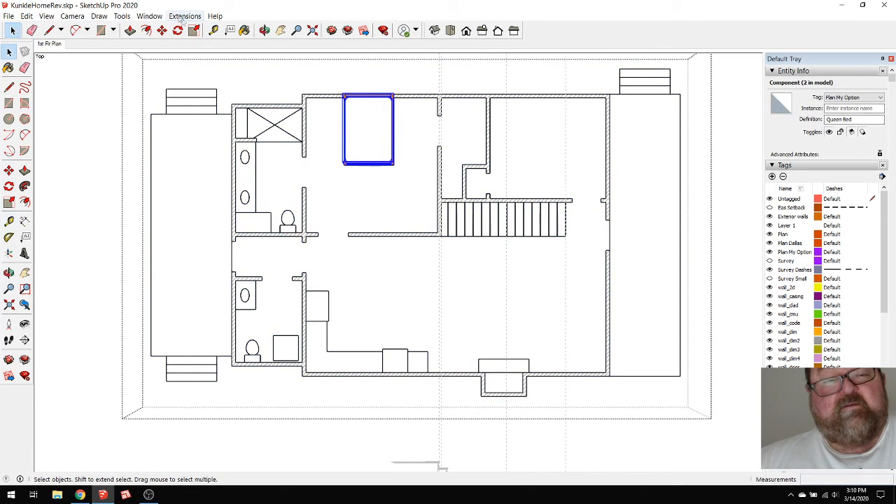
{"action": "left_click", "coordinate": [162, 30]}
{"action": "left_click_drag", "start_coordinate": [343, 187], "coordinate": [344, 193]}
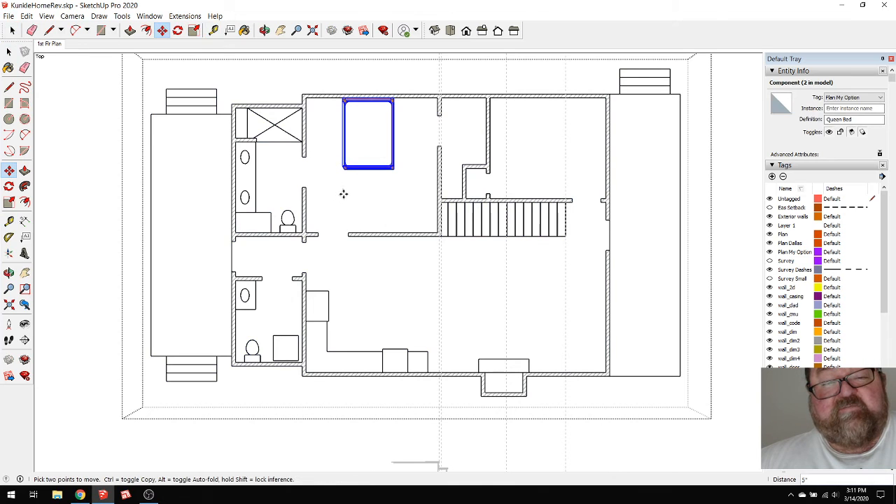
{"action": "left_click", "coordinate": [14, 31]}
{"action": "left_click", "coordinate": [121, 99]}
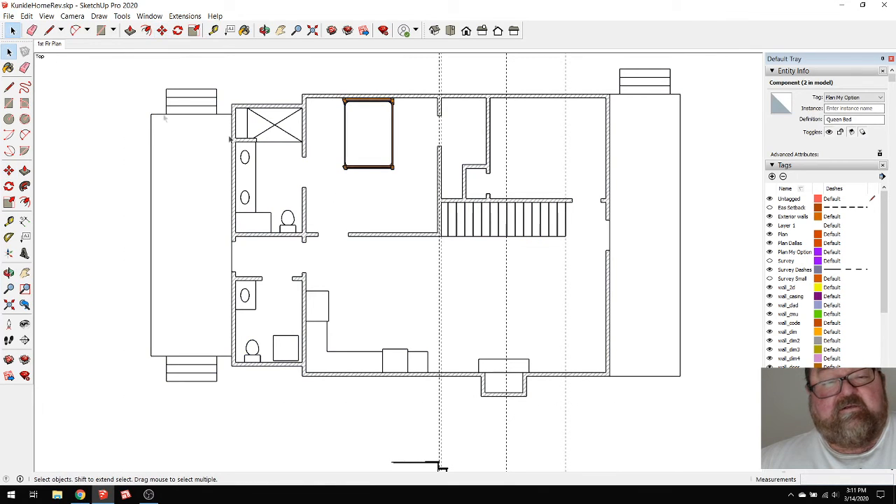
Move the queen bed in Bedroom 1 of the original plan about 6' horizontally along the bathroom wall, away from the porch doors
{"action": "scroll", "coordinate": [496, 176], "scroll_direction": "down", "scroll_amount": 2}
{"action": "scroll", "coordinate": [345, 175], "scroll_direction": "up", "scroll_amount": 4}
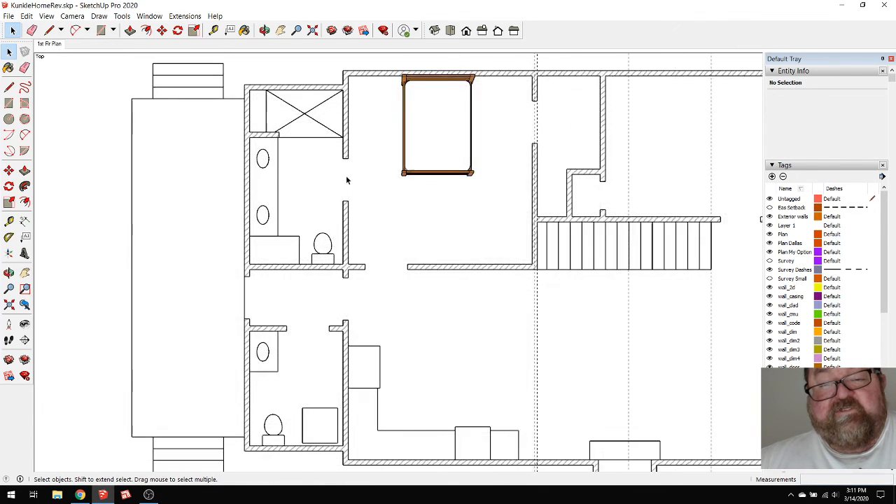
{"action": "scroll", "coordinate": [434, 245], "scroll_direction": "down", "scroll_amount": 1}
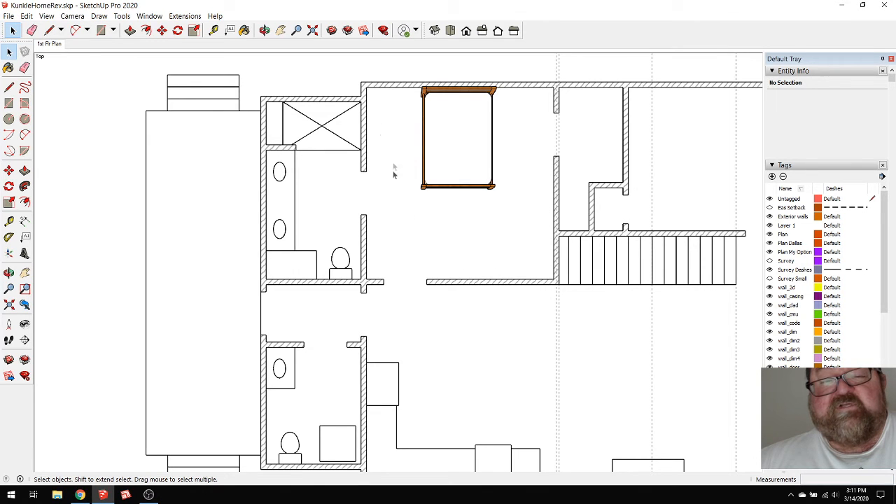
{"action": "scroll", "coordinate": [408, 314], "scroll_direction": "down", "scroll_amount": 6}
{"action": "scroll", "coordinate": [431, 243], "scroll_direction": "up", "scroll_amount": 2}
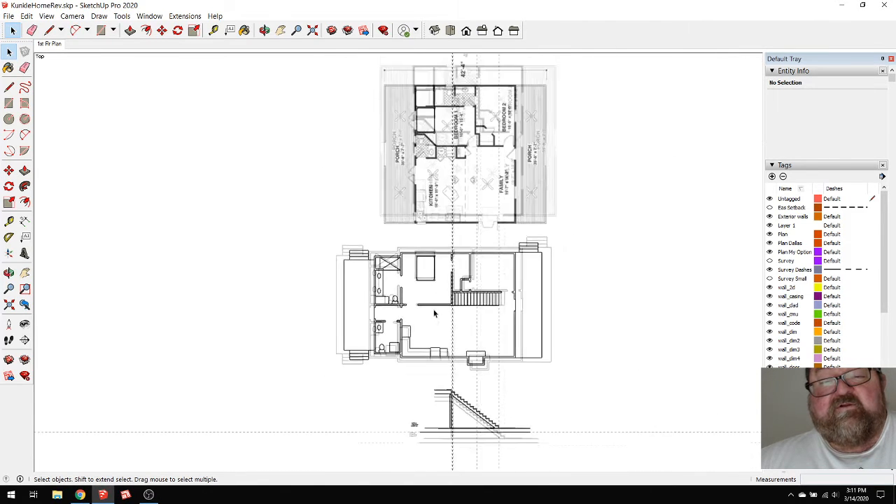
{"action": "scroll", "coordinate": [424, 120], "scroll_direction": "up", "scroll_amount": 6}
{"action": "left_click", "coordinate": [431, 136]}
{"action": "key", "text": "m"}
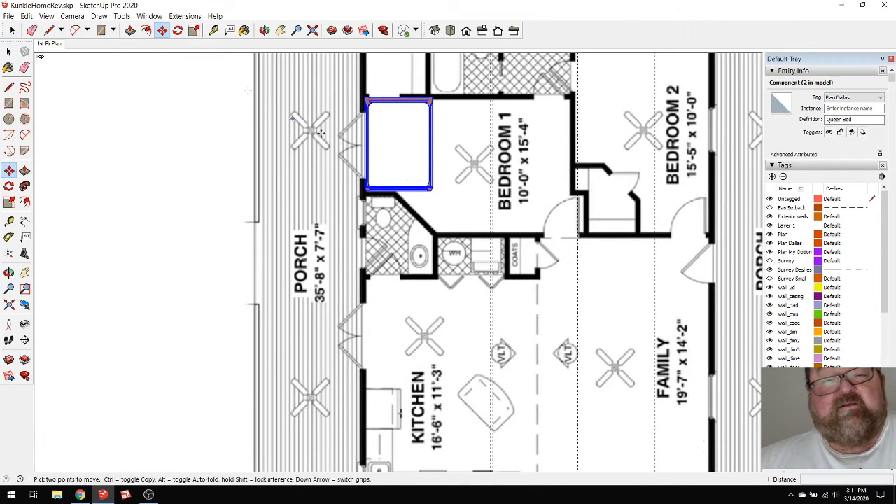
{"action": "left_click", "coordinate": [402, 143]}
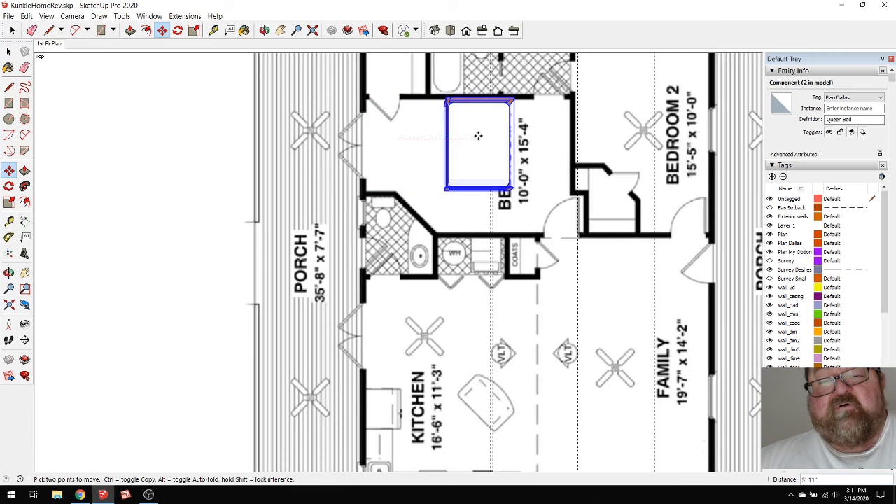
{"action": "left_click", "coordinate": [458, 145]}
{"action": "key", "text": "space"}
{"action": "left_click", "coordinate": [168, 130]}
{"action": "scroll", "coordinate": [536, 263], "scroll_direction": "up", "scroll_amount": 3}
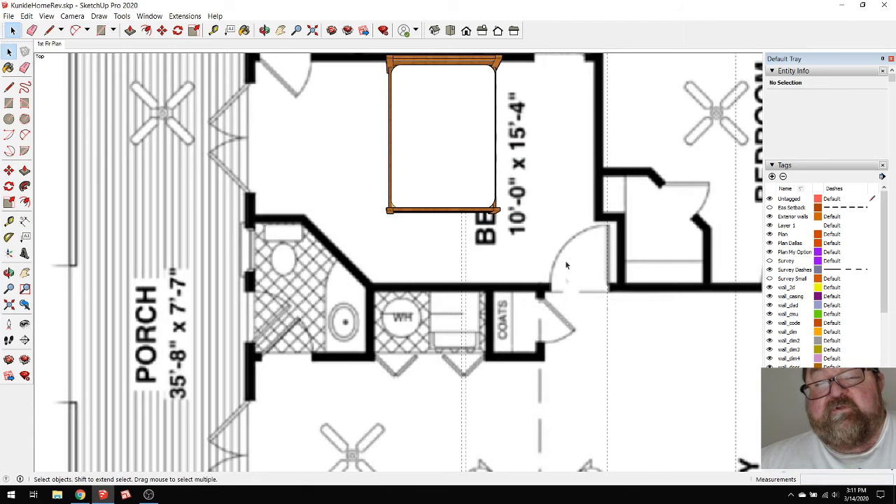
Measure the clearance between Bedroom 1's laundry-side wall and the foot of the queen bed on the original plan
{"action": "scroll", "coordinate": [567, 265], "scroll_direction": "down", "scroll_amount": 2}
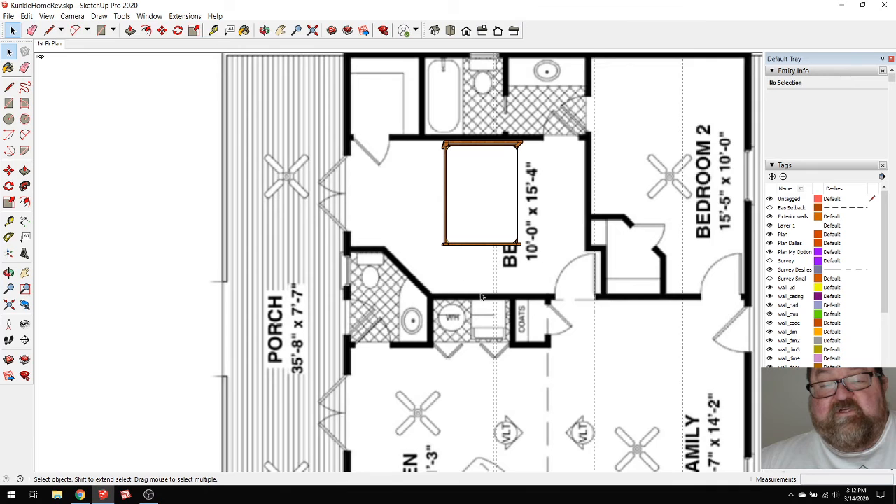
{"action": "scroll", "coordinate": [481, 297], "scroll_direction": "up", "scroll_amount": 2}
{"action": "left_click", "coordinate": [213, 31]}
{"action": "scroll", "coordinate": [488, 290], "scroll_direction": "up", "scroll_amount": 2}
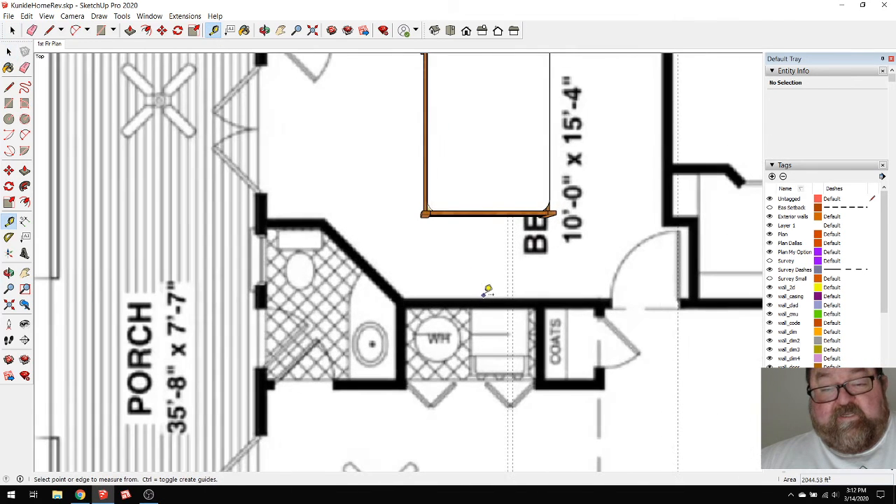
{"action": "left_click", "coordinate": [483, 299]}
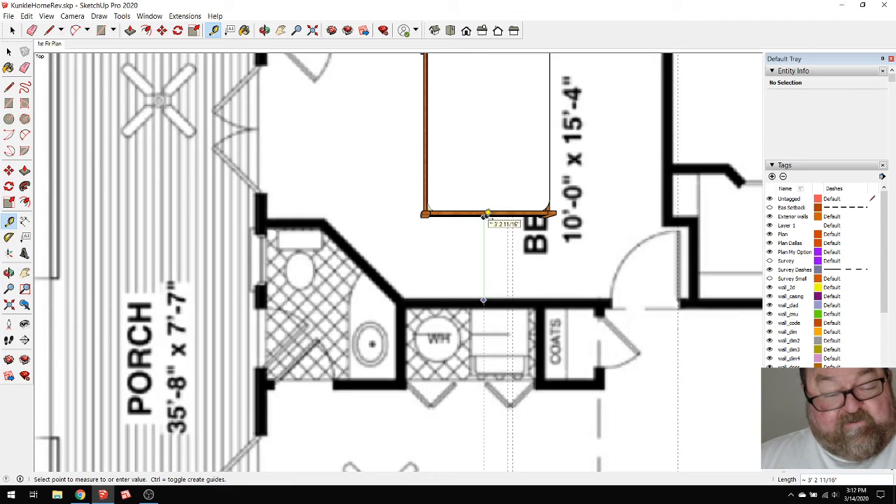
{"action": "left_click", "coordinate": [488, 213]}
{"action": "scroll", "coordinate": [506, 264], "scroll_direction": "down", "scroll_amount": 3}
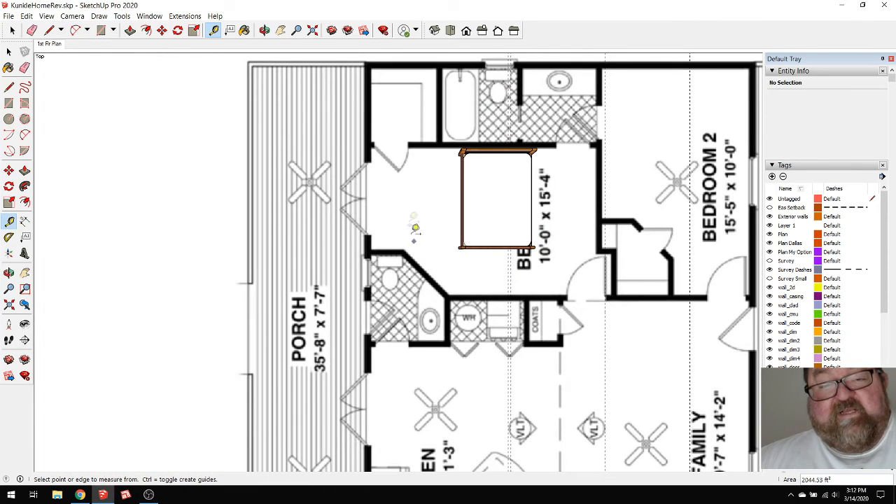
{"action": "scroll", "coordinate": [425, 156], "scroll_direction": "up", "scroll_amount": 2}
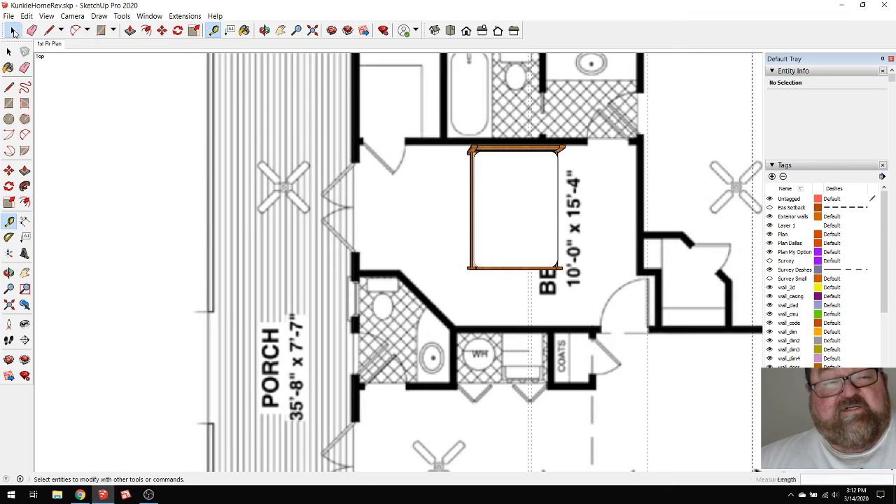
{"action": "left_click", "coordinate": [12, 31]}
{"action": "scroll", "coordinate": [422, 230], "scroll_direction": "down", "scroll_amount": 1}
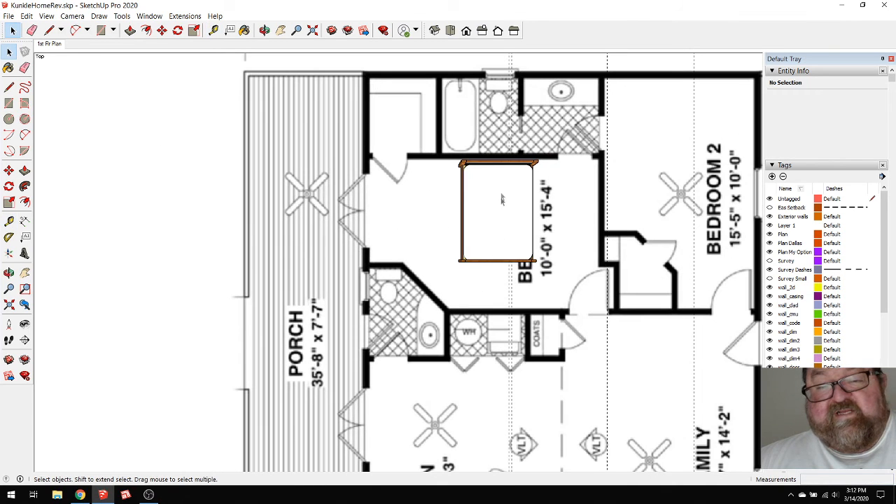
{"action": "scroll", "coordinate": [495, 198], "scroll_direction": "down", "scroll_amount": 2}
{"action": "scroll", "coordinate": [497, 240], "scroll_direction": "up", "scroll_amount": 3}
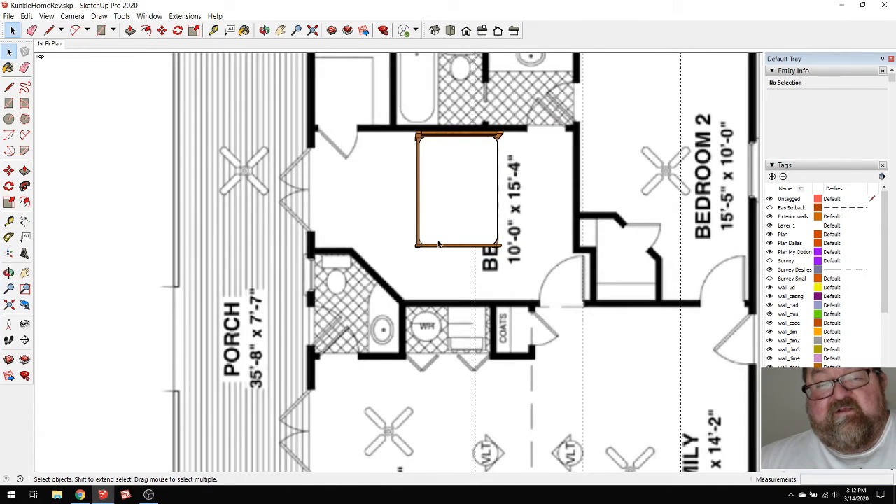
Examine the original plan's Bedroom 1, kitchen and family room layout
{"action": "scroll", "coordinate": [439, 243], "scroll_direction": "down", "scroll_amount": 1}
{"action": "scroll", "coordinate": [376, 189], "scroll_direction": "down", "scroll_amount": 1}
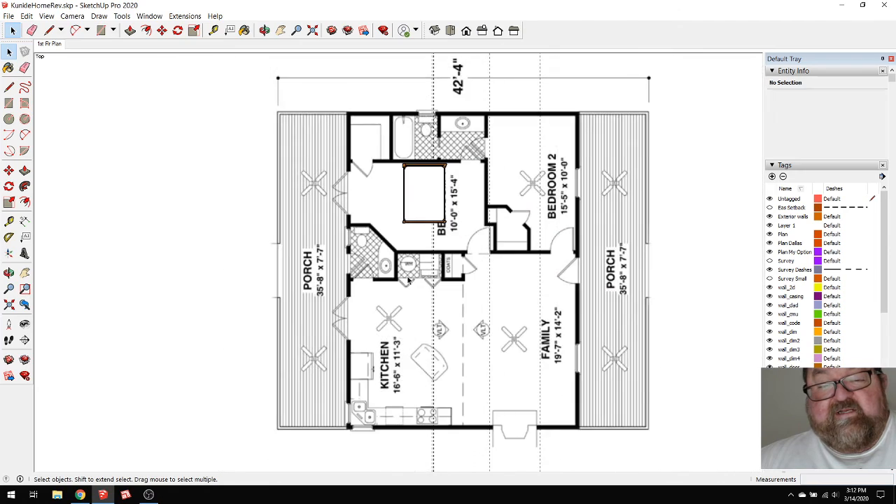
{"action": "scroll", "coordinate": [408, 278], "scroll_direction": "up", "scroll_amount": 3}
{"action": "scroll", "coordinate": [435, 301], "scroll_direction": "down", "scroll_amount": 3}
{"action": "scroll", "coordinate": [469, 255], "scroll_direction": "down", "scroll_amount": 1}
{"action": "scroll", "coordinate": [478, 306], "scroll_direction": "up", "scroll_amount": 1}
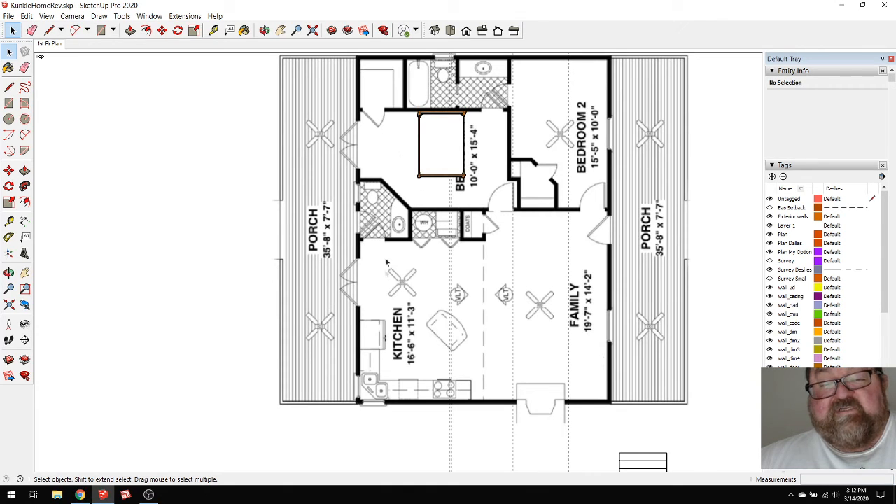
{"action": "scroll", "coordinate": [437, 323], "scroll_direction": "up", "scroll_amount": 5}
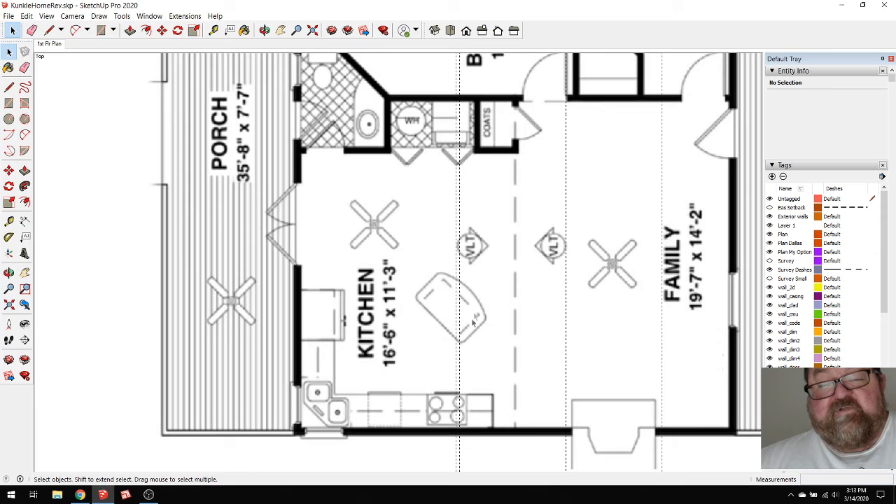
{"action": "scroll", "coordinate": [467, 336], "scroll_direction": "down", "scroll_amount": 10}
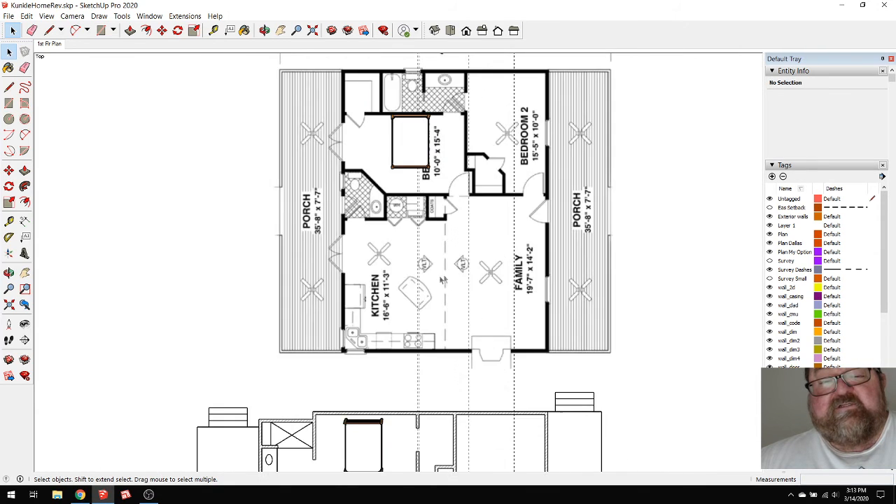
Examine the redrawn plan's bathrooms, kitchen, staircase and closets in relation to the stair section and its projected guides
{"action": "scroll", "coordinate": [436, 371], "scroll_direction": "up", "scroll_amount": 8}
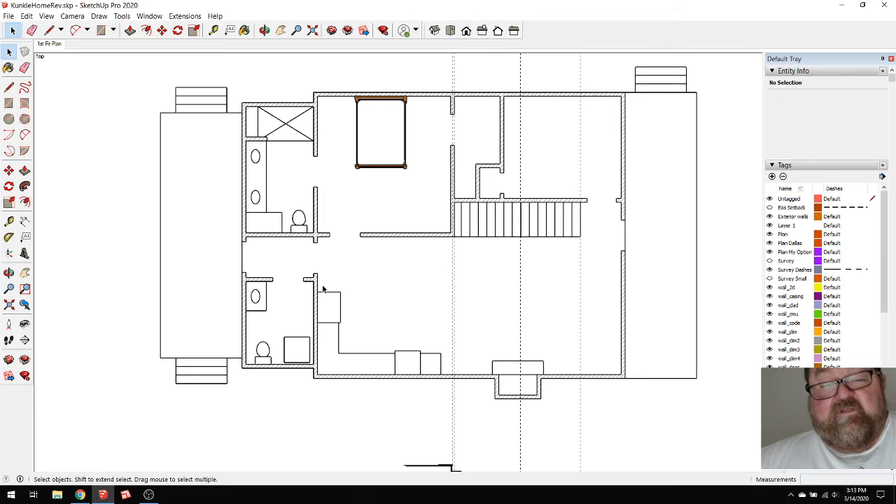
{"action": "scroll", "coordinate": [310, 272], "scroll_direction": "up", "scroll_amount": 2}
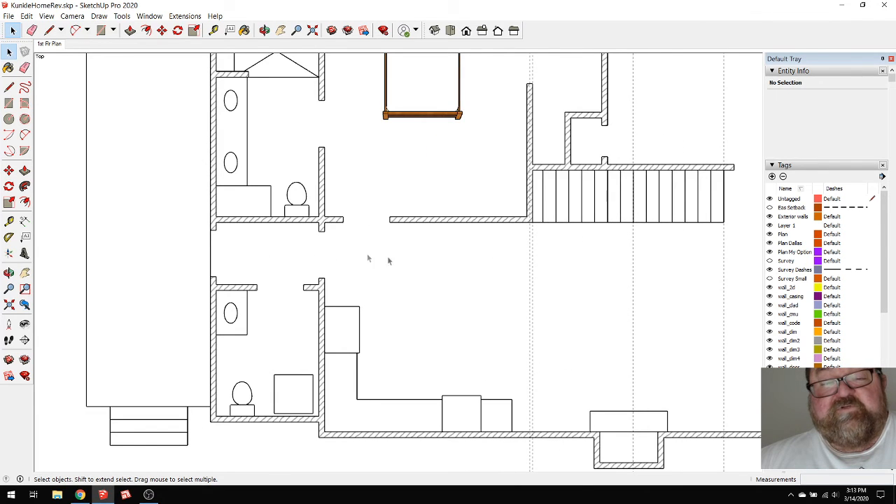
{"action": "scroll", "coordinate": [377, 271], "scroll_direction": "down", "scroll_amount": 1}
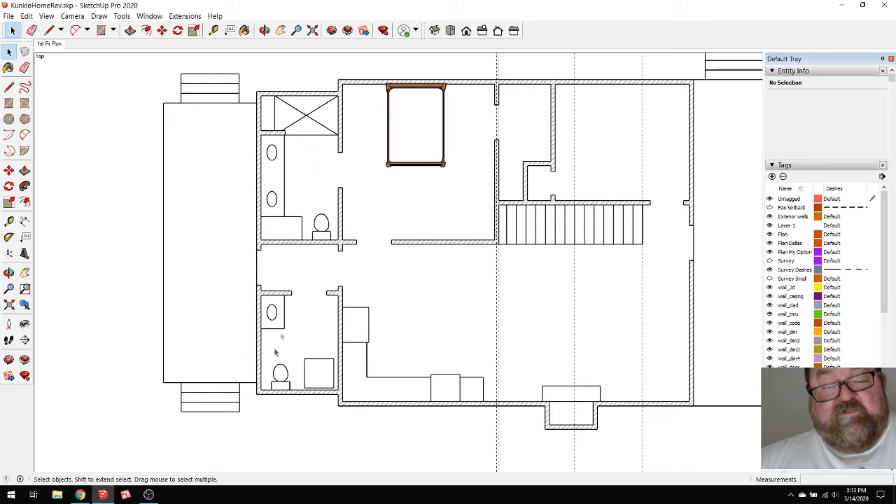
{"action": "scroll", "coordinate": [360, 322], "scroll_direction": "down", "scroll_amount": 1}
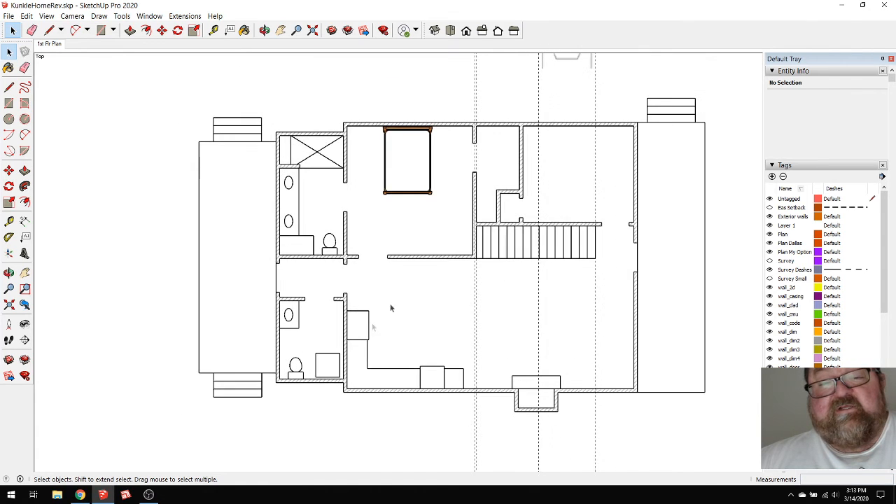
{"action": "scroll", "coordinate": [399, 333], "scroll_direction": "down", "scroll_amount": 1}
{"action": "scroll", "coordinate": [420, 319], "scroll_direction": "down", "scroll_amount": 1}
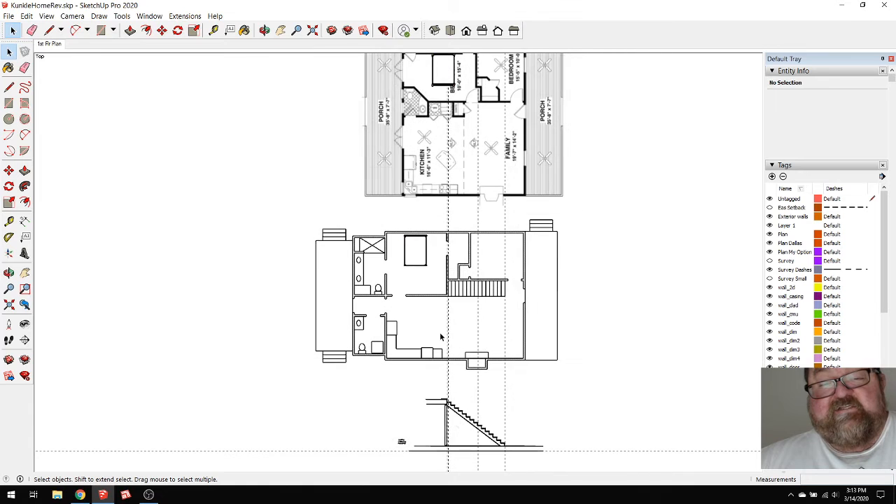
{"action": "scroll", "coordinate": [441, 284], "scroll_direction": "up", "scroll_amount": 2}
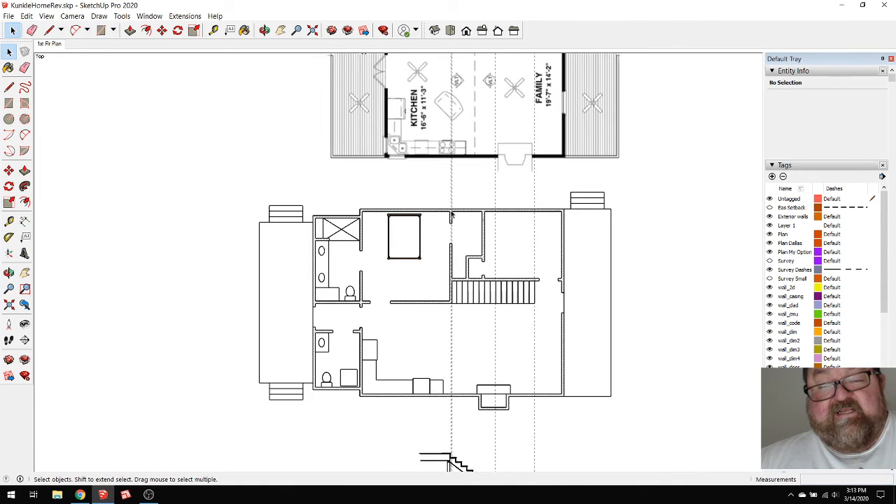
{"action": "scroll", "coordinate": [441, 396], "scroll_direction": "up", "scroll_amount": 1}
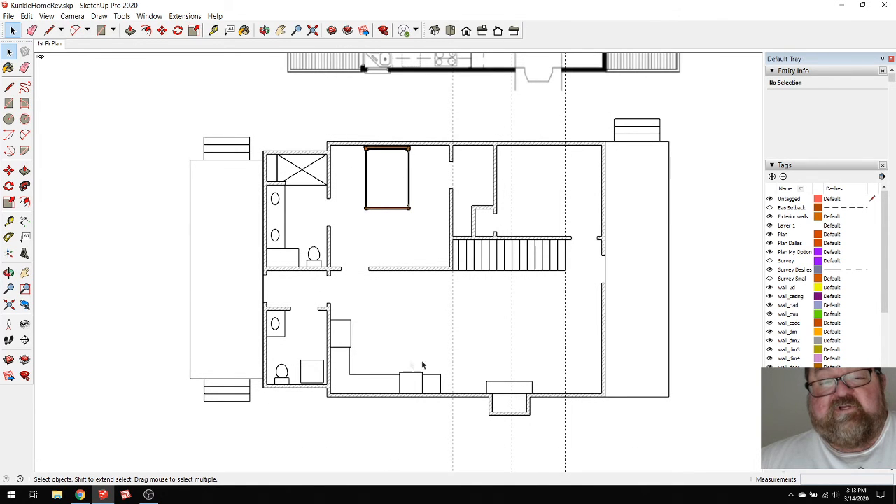
{"action": "scroll", "coordinate": [481, 292], "scroll_direction": "down", "scroll_amount": 2}
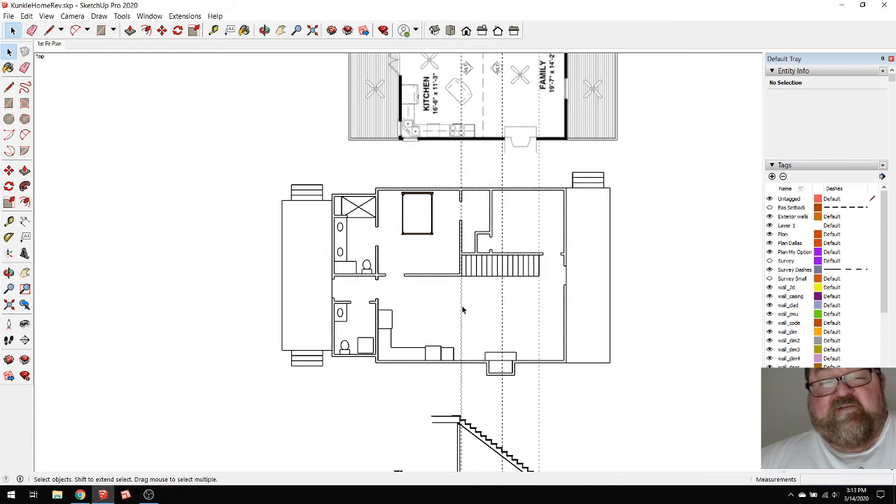
{"action": "scroll", "coordinate": [464, 310], "scroll_direction": "down", "scroll_amount": 1}
{"action": "scroll", "coordinate": [532, 357], "scroll_direction": "down", "scroll_amount": 1}
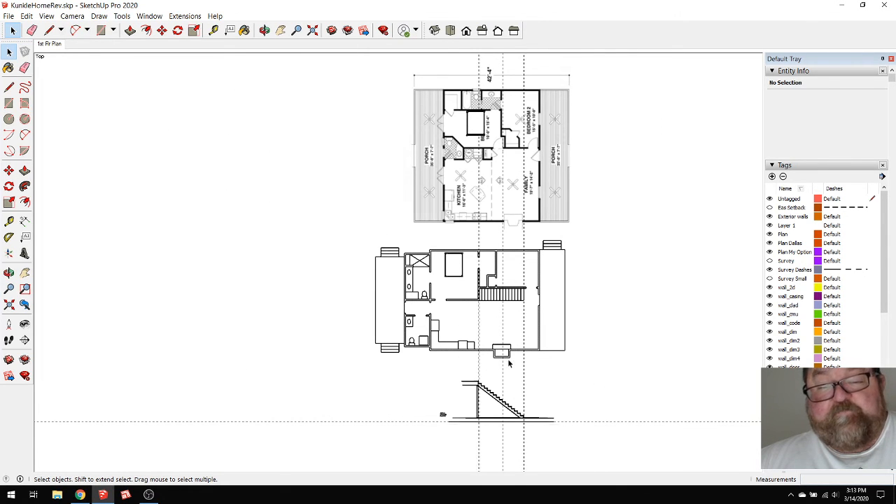
{"action": "scroll", "coordinate": [509, 360], "scroll_direction": "up", "scroll_amount": 2}
{"action": "scroll", "coordinate": [473, 201], "scroll_direction": "down", "scroll_amount": 1}
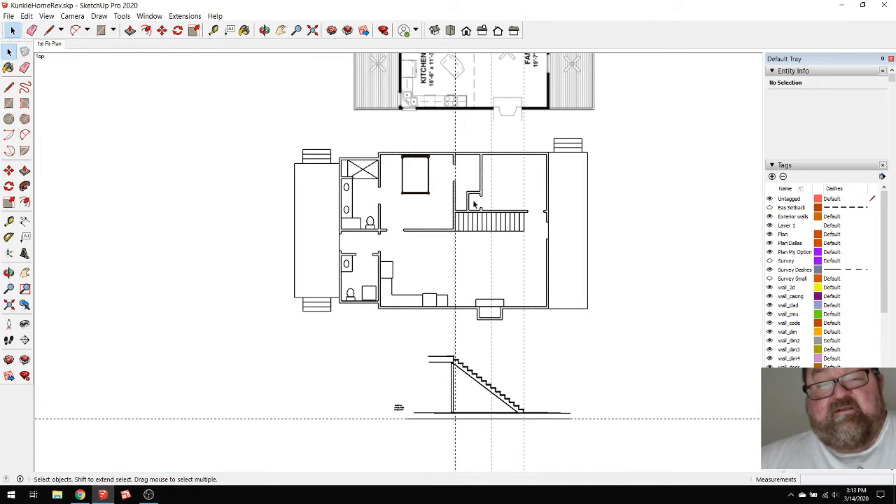
{"action": "scroll", "coordinate": [475, 204], "scroll_direction": "down", "scroll_amount": 1}
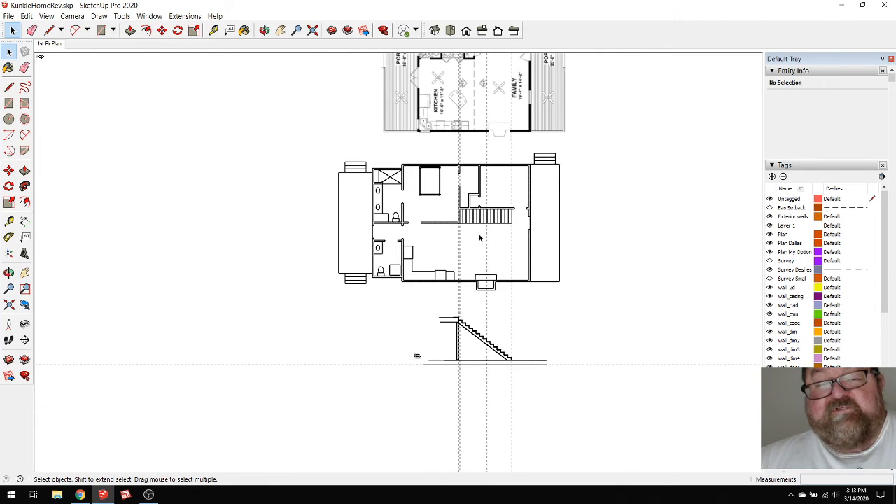
{"action": "scroll", "coordinate": [455, 241], "scroll_direction": "up", "scroll_amount": 3}
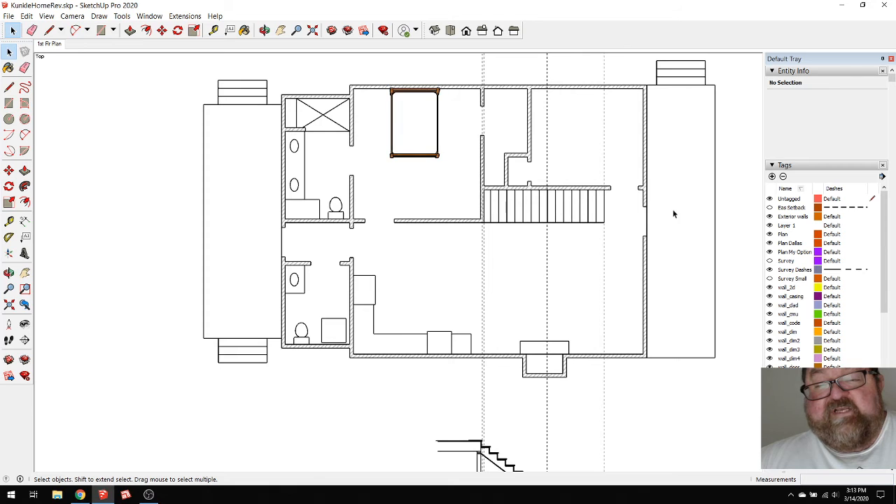
Compare the dashed vault line between the original plan's kitchen and family room with the redrawn plan's open living area and staircase
{"action": "scroll", "coordinate": [460, 227], "scroll_direction": "up", "scroll_amount": 2}
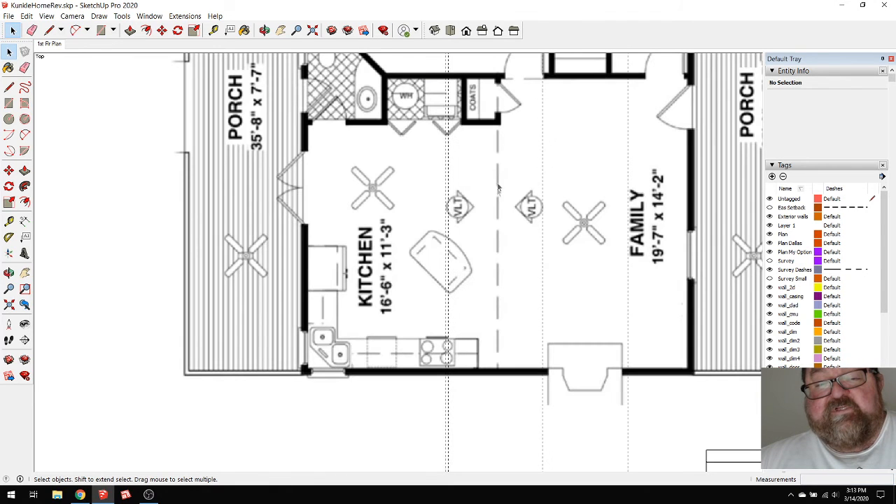
{"action": "scroll", "coordinate": [477, 145], "scroll_direction": "down", "scroll_amount": 2}
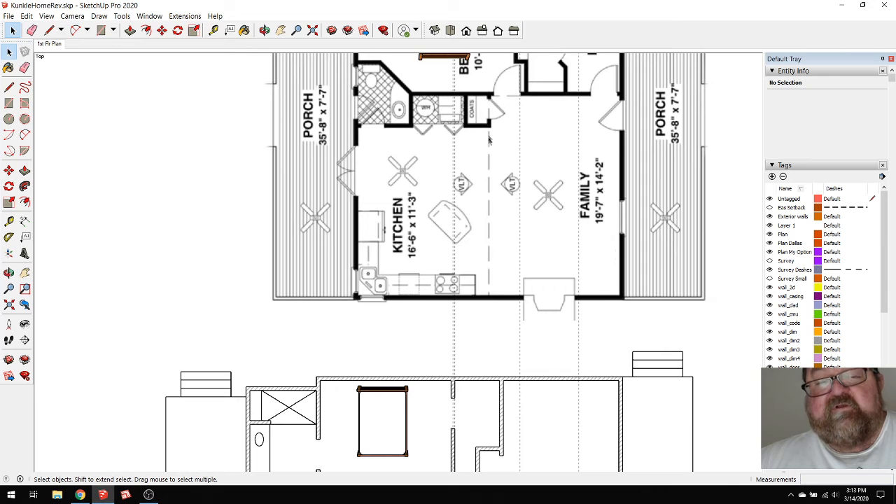
{"action": "scroll", "coordinate": [488, 251], "scroll_direction": "down", "scroll_amount": 1}
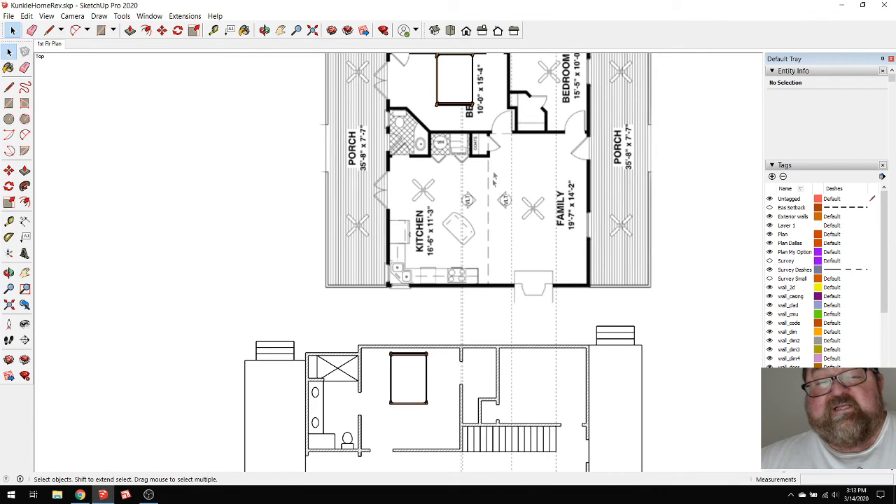
{"action": "scroll", "coordinate": [481, 216], "scroll_direction": "up", "scroll_amount": 1}
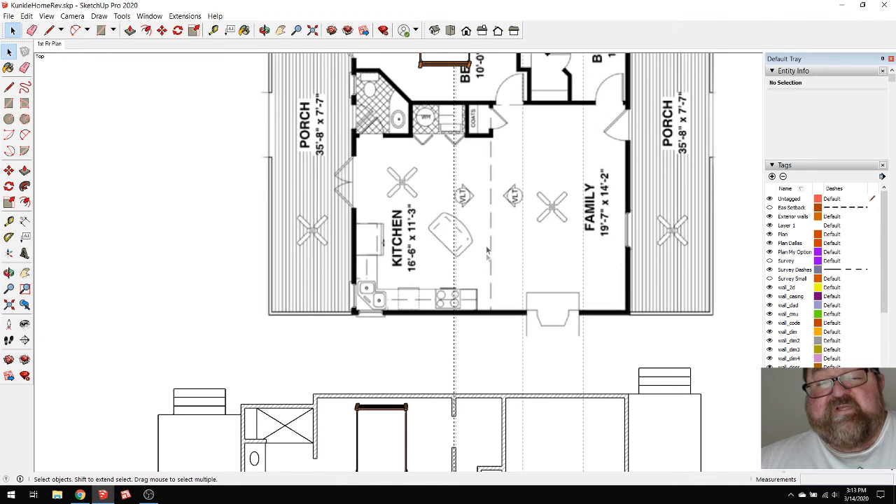
{"action": "scroll", "coordinate": [488, 258], "scroll_direction": "down", "scroll_amount": 2}
{"action": "scroll", "coordinate": [463, 200], "scroll_direction": "up", "scroll_amount": 3}
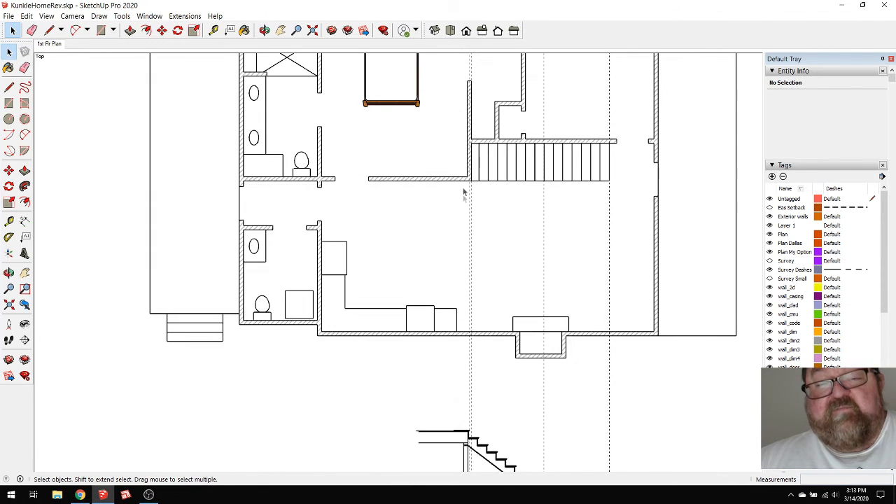
{"action": "scroll", "coordinate": [471, 218], "scroll_direction": "down", "scroll_amount": 1}
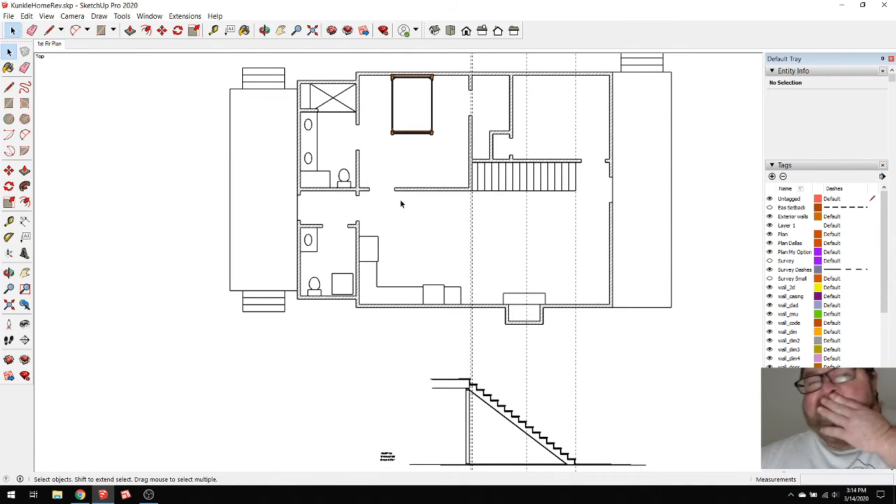
{"action": "scroll", "coordinate": [480, 247], "scroll_direction": "up", "scroll_amount": 1}
{"action": "scroll", "coordinate": [493, 259], "scroll_direction": "down", "scroll_amount": 1}
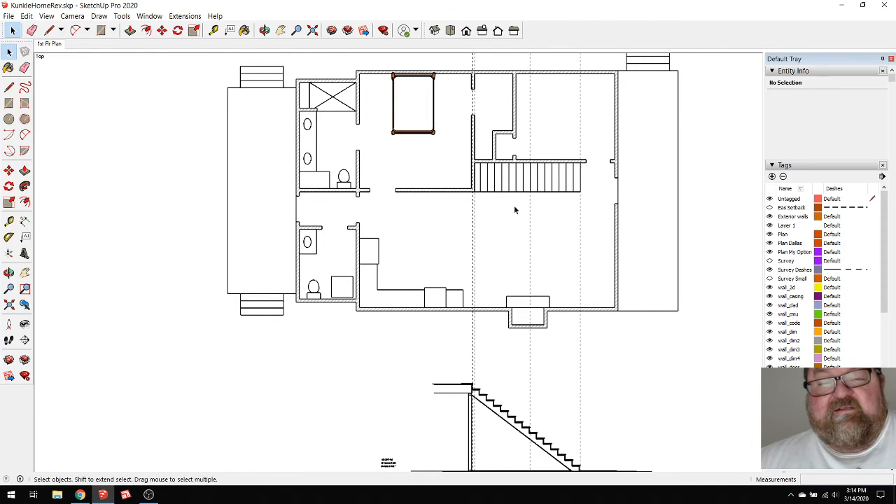
{"action": "scroll", "coordinate": [467, 237], "scroll_direction": "down", "scroll_amount": 1}
{"action": "scroll", "coordinate": [462, 231], "scroll_direction": "down", "scroll_amount": 1}
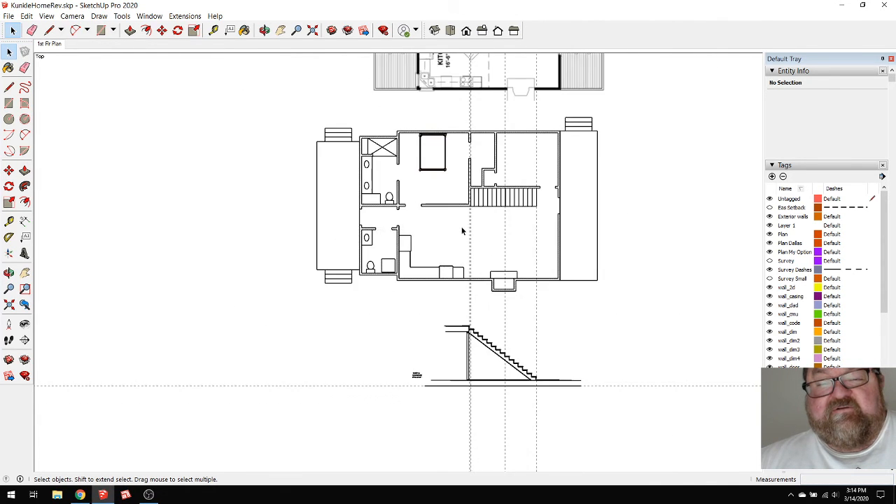
{"action": "scroll", "coordinate": [468, 228], "scroll_direction": "up", "scroll_amount": 3}
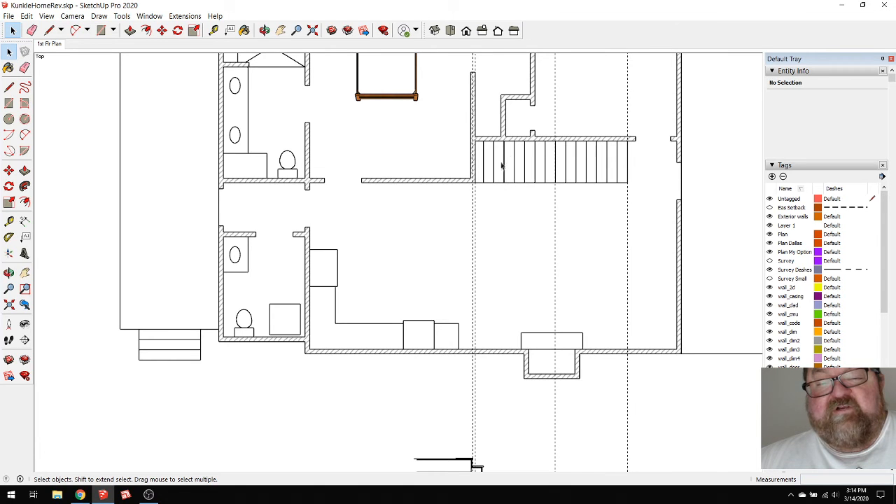
{"action": "scroll", "coordinate": [428, 139], "scroll_direction": "down", "scroll_amount": 4}
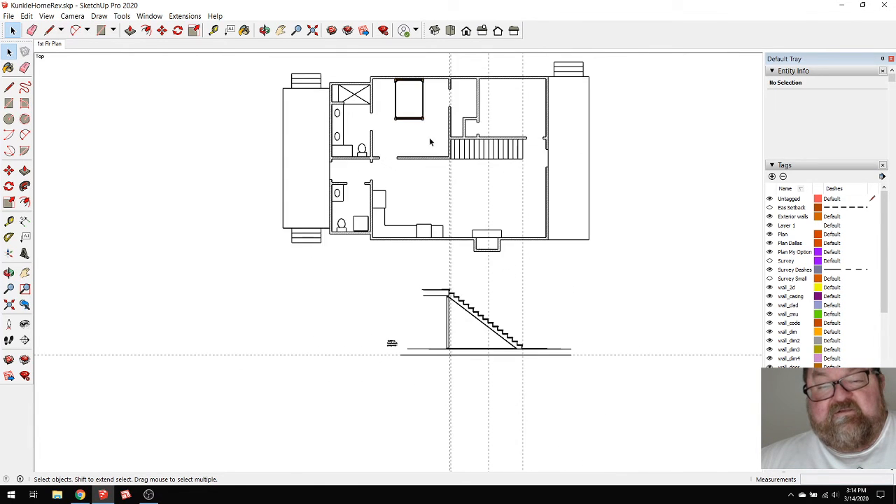
Examine the stair section's treads and risers down to the bottom step at the finished floor
{"action": "scroll", "coordinate": [456, 310], "scroll_direction": "up", "scroll_amount": 6}
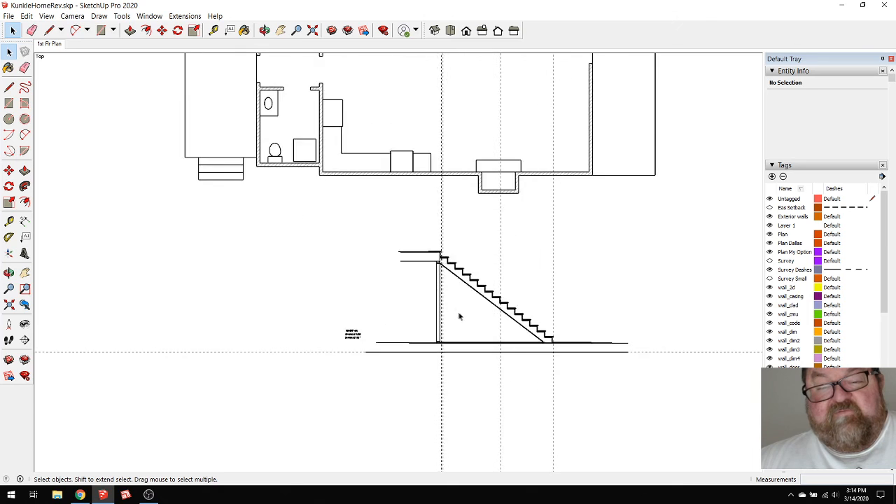
{"action": "key", "text": "e"}
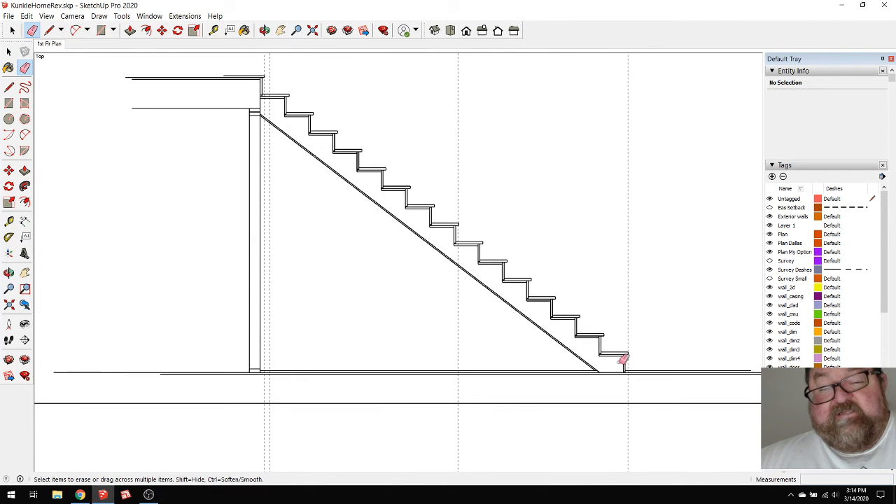
{"action": "scroll", "coordinate": [627, 361], "scroll_direction": "down", "scroll_amount": 2}
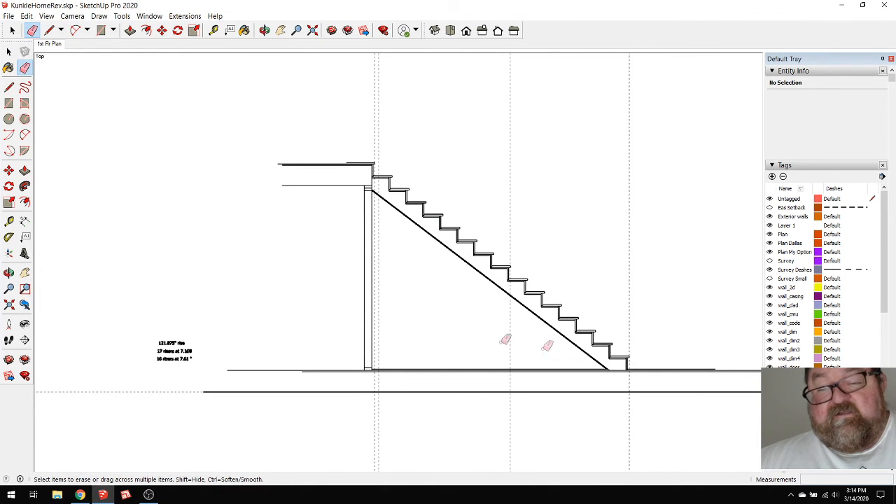
{"action": "scroll", "coordinate": [400, 316], "scroll_direction": "down", "scroll_amount": 2}
{"action": "scroll", "coordinate": [540, 315], "scroll_direction": "up", "scroll_amount": 3}
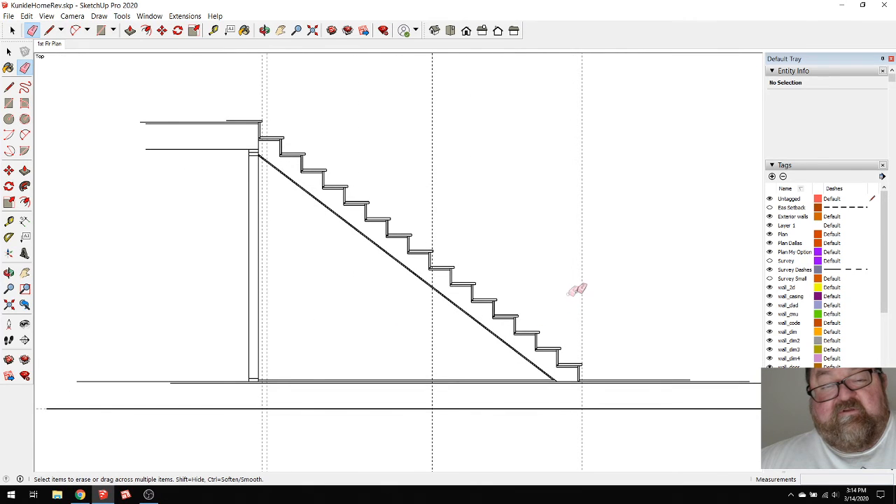
{"action": "scroll", "coordinate": [541, 278], "scroll_direction": "down", "scroll_amount": 1}
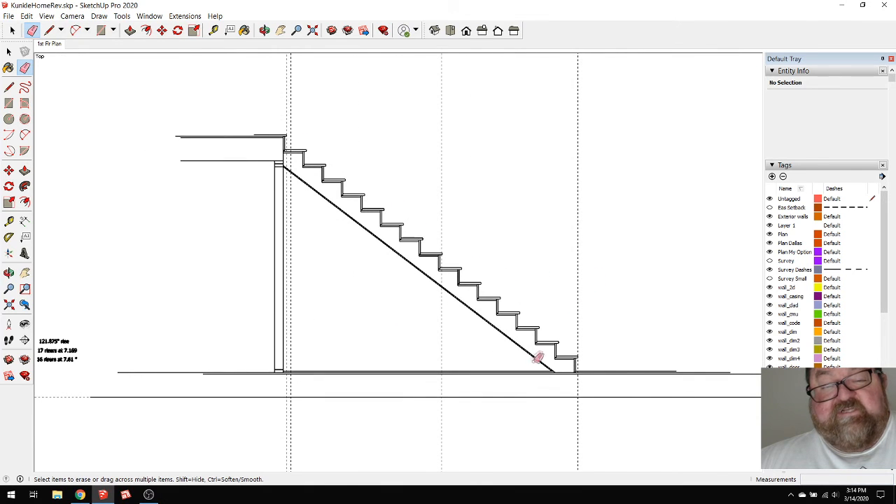
{"action": "scroll", "coordinate": [439, 342], "scroll_direction": "up", "scroll_amount": 1}
{"action": "scroll", "coordinate": [634, 371], "scroll_direction": "up", "scroll_amount": 4}
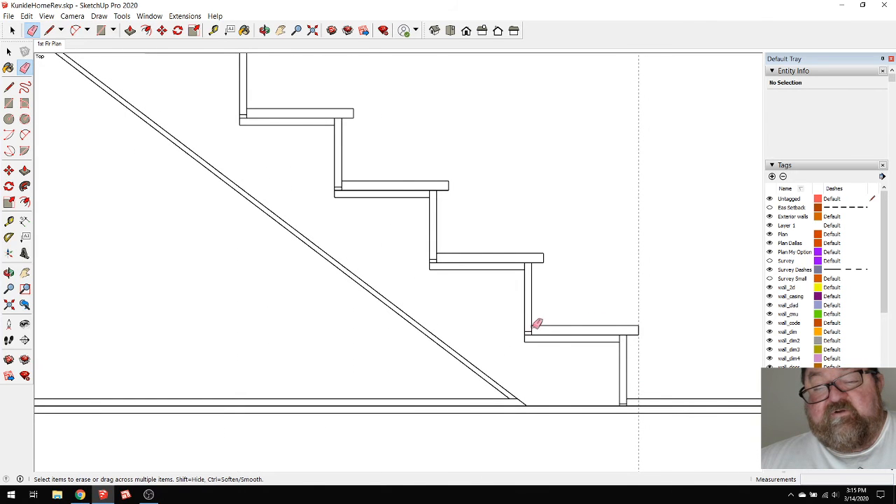
{"action": "scroll", "coordinate": [483, 354], "scroll_direction": "down", "scroll_amount": 2}
{"action": "scroll", "coordinate": [616, 364], "scroll_direction": "up", "scroll_amount": 2}
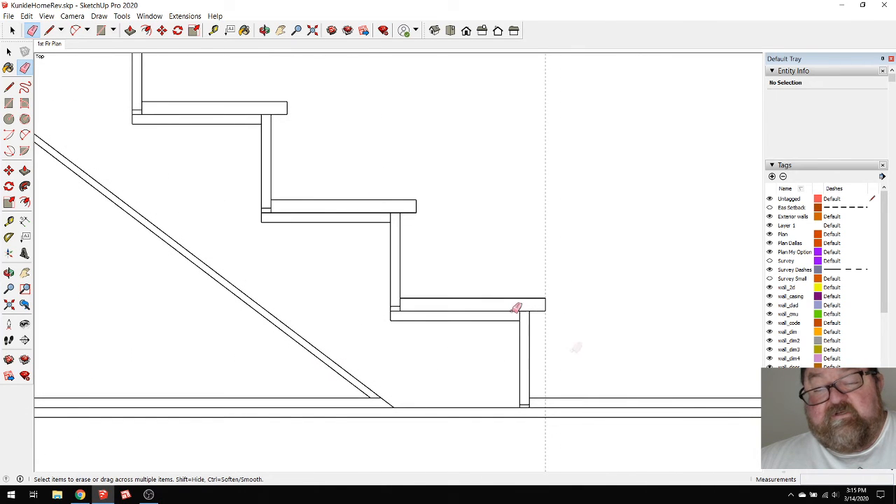
Measure the bottom riser's height from the top of the lowest tread down toward the finished floor
{"action": "left_click", "coordinate": [214, 30]}
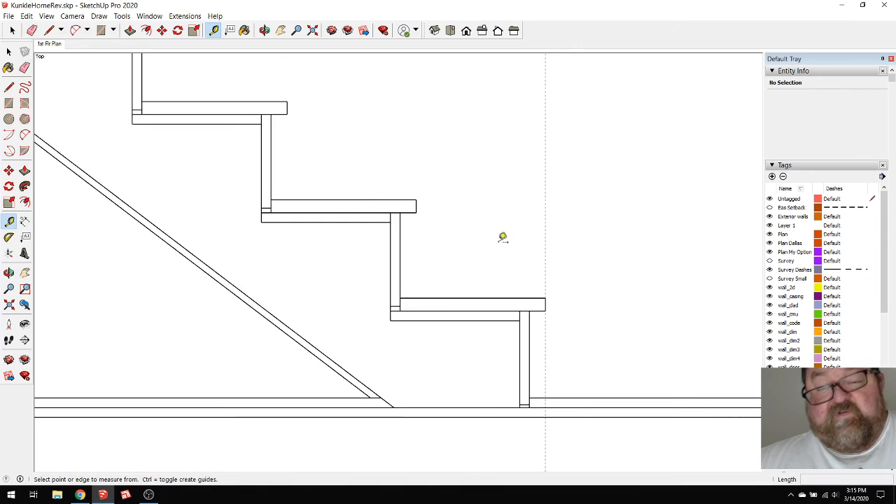
{"action": "left_click", "coordinate": [536, 298]}
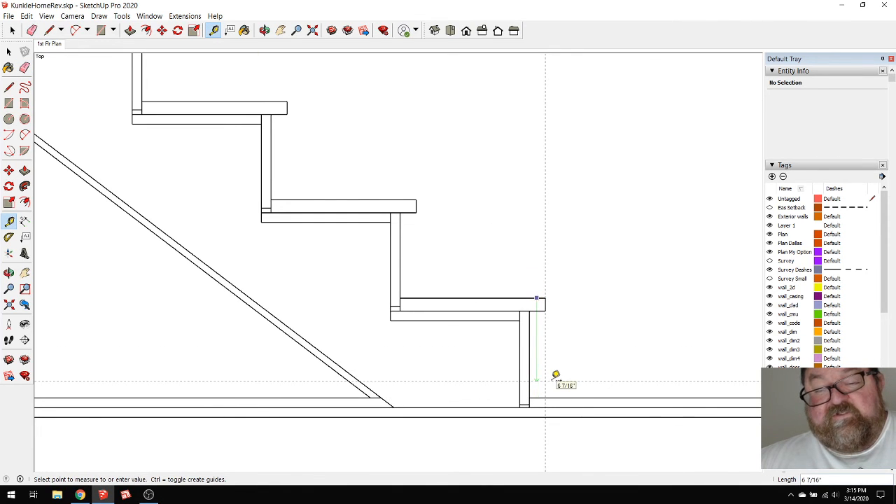
{"action": "scroll", "coordinate": [560, 388], "scroll_direction": "down", "scroll_amount": 4}
{"action": "scroll", "coordinate": [593, 381], "scroll_direction": "down", "scroll_amount": 2}
{"action": "key", "text": "Escape"}
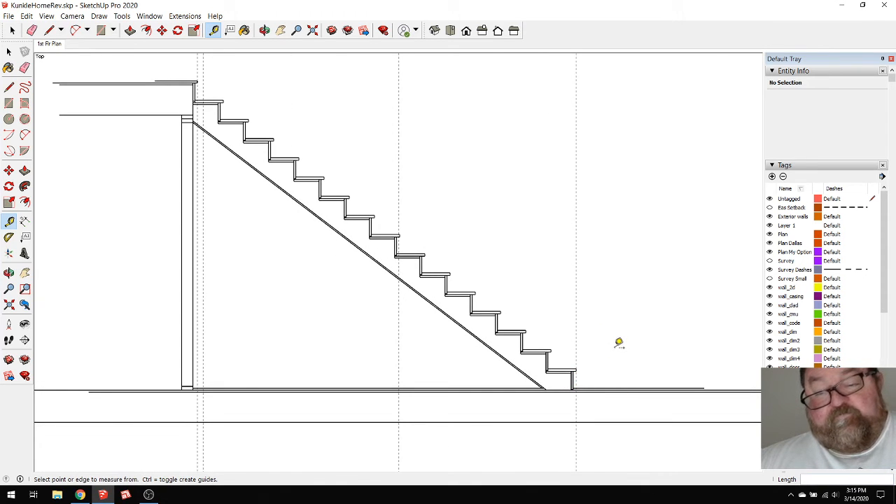
Measure the top riser's height from the upper floor surface to the top of the first tread below
{"action": "scroll", "coordinate": [187, 80], "scroll_direction": "up", "scroll_amount": 4}
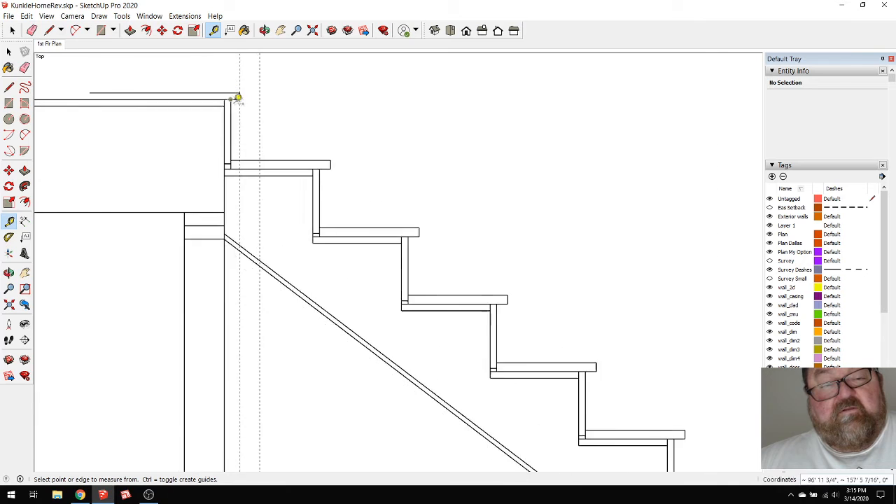
{"action": "scroll", "coordinate": [238, 98], "scroll_direction": "up", "scroll_amount": 2}
{"action": "left_click", "coordinate": [222, 88]}
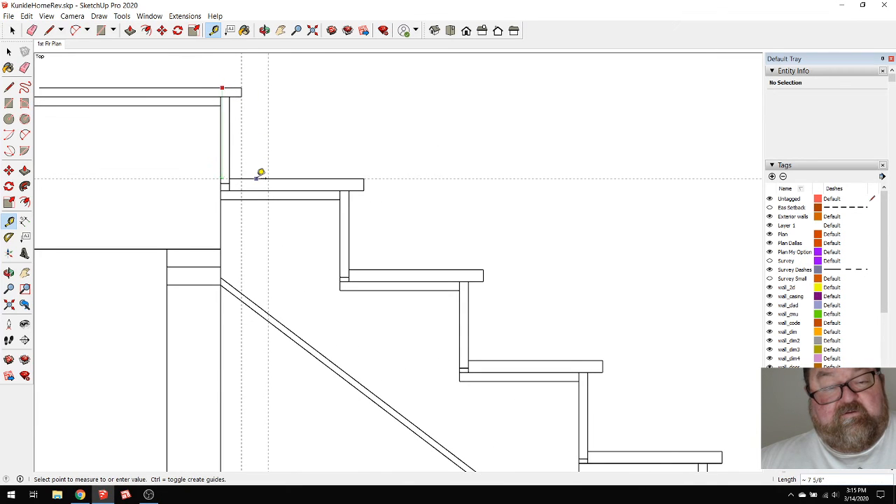
{"action": "left_click", "coordinate": [260, 172]}
Measure the vertical distance from the subfloor line below the bottom step to the top of the lowest tread
{"action": "scroll", "coordinate": [194, 105], "scroll_direction": "down", "scroll_amount": 5}
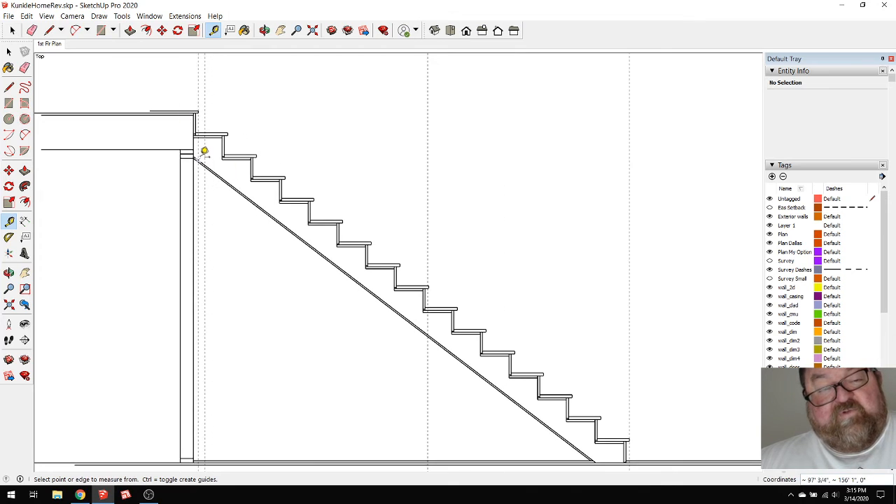
{"action": "scroll", "coordinate": [202, 147], "scroll_direction": "down", "scroll_amount": 3}
{"action": "scroll", "coordinate": [454, 307], "scroll_direction": "up", "scroll_amount": 1}
{"action": "scroll", "coordinate": [453, 307], "scroll_direction": "up", "scroll_amount": 4}
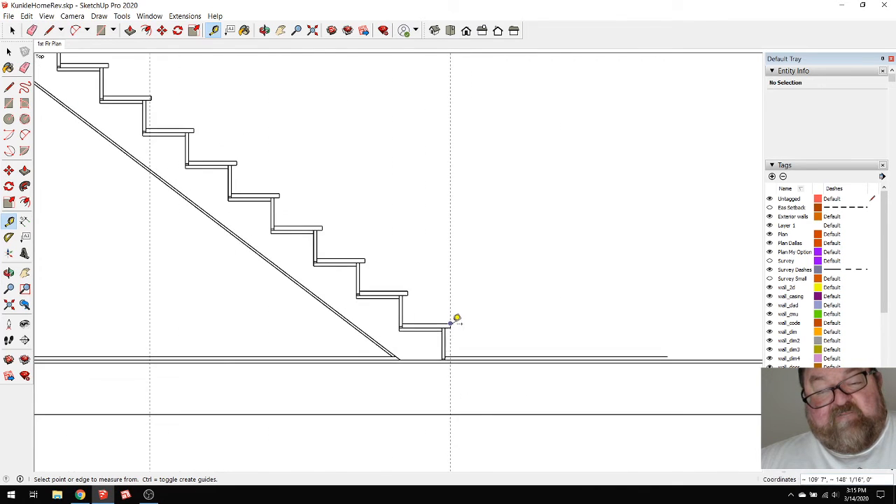
{"action": "scroll", "coordinate": [436, 405], "scroll_direction": "up", "scroll_amount": 4}
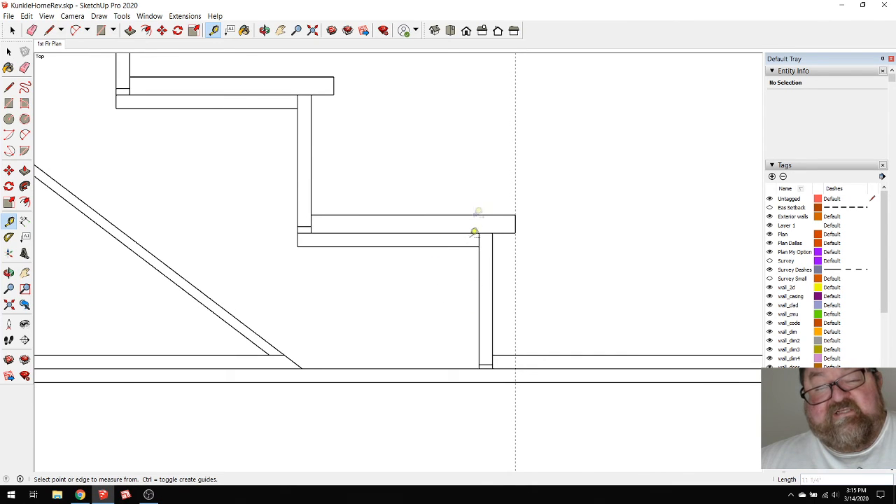
{"action": "left_click", "coordinate": [455, 367]}
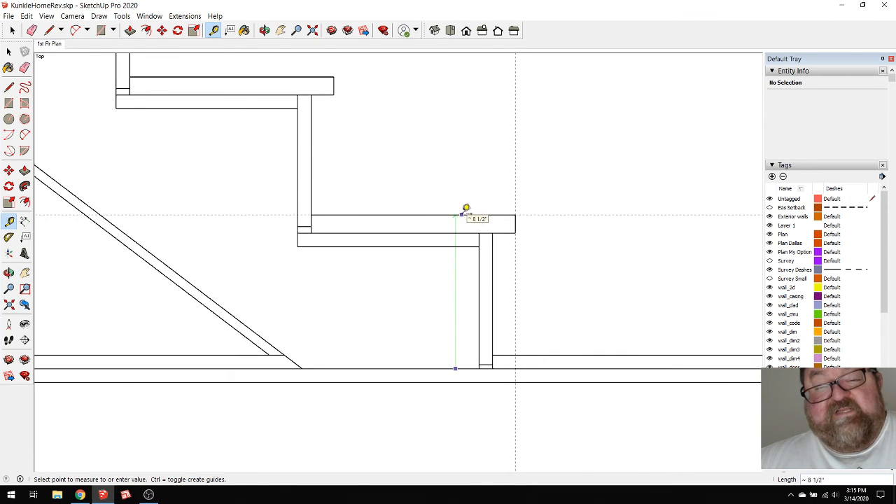
{"action": "left_click", "coordinate": [448, 304]}
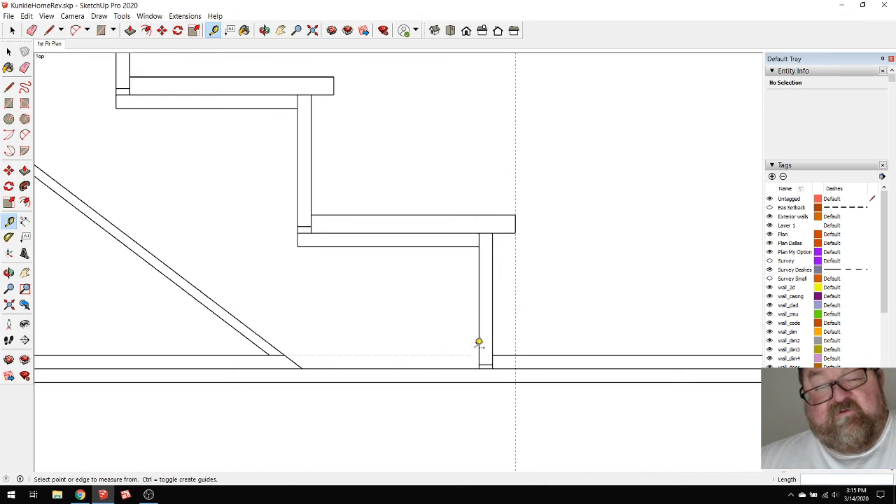
Move the stair group in the section straight down by 1/16"
{"action": "scroll", "coordinate": [479, 343], "scroll_direction": "down", "scroll_amount": 5}
{"action": "key", "text": "space"}
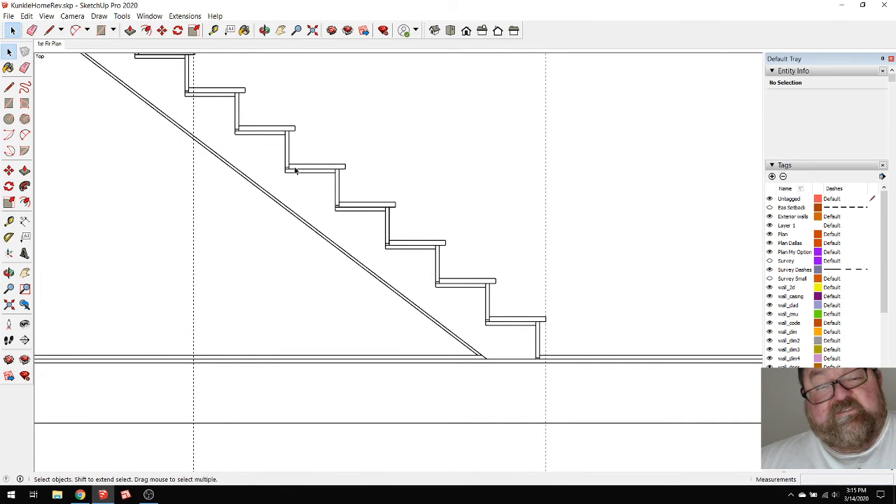
{"action": "scroll", "coordinate": [422, 306], "scroll_direction": "down", "scroll_amount": 4}
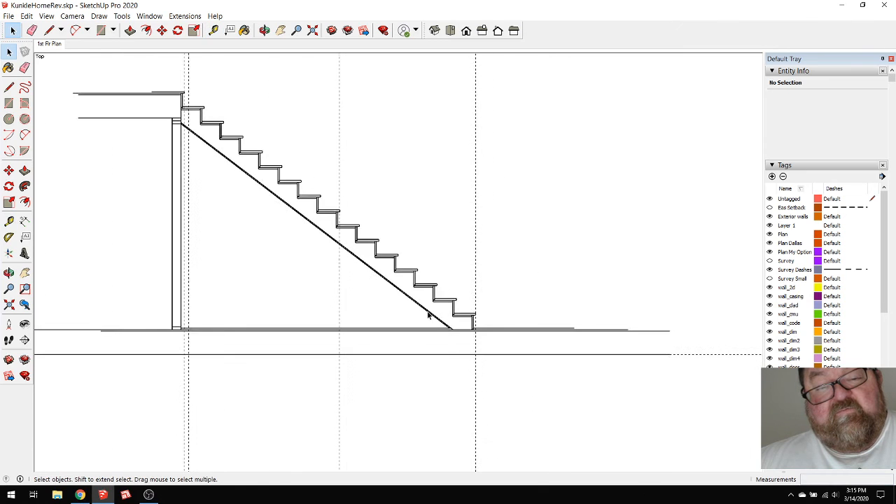
{"action": "left_click", "coordinate": [378, 260]}
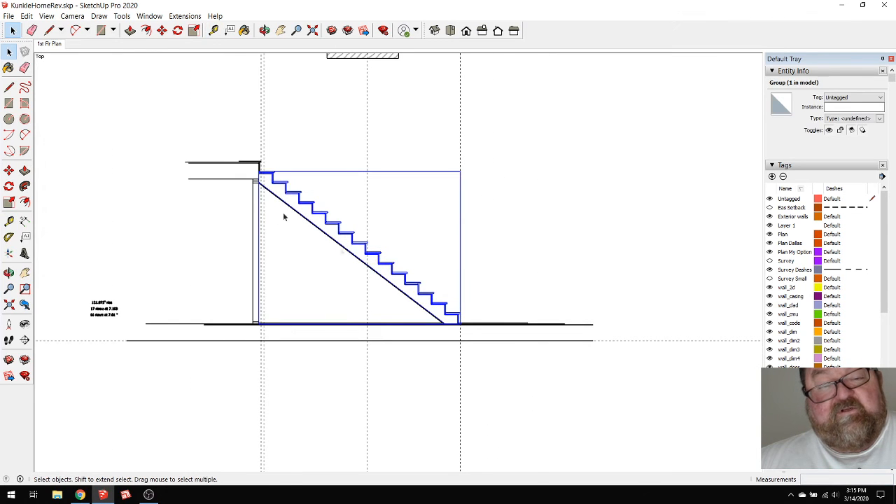
{"action": "scroll", "coordinate": [460, 328], "scroll_direction": "up", "scroll_amount": 6}
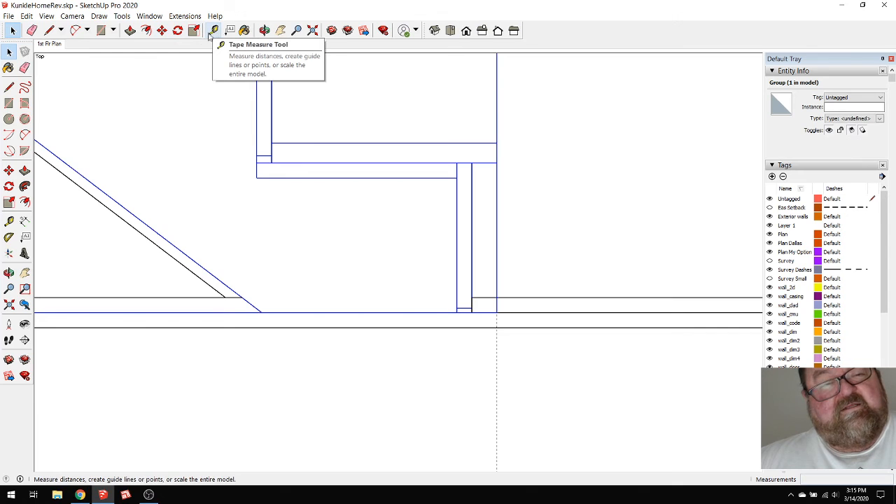
{"action": "left_click", "coordinate": [161, 31]}
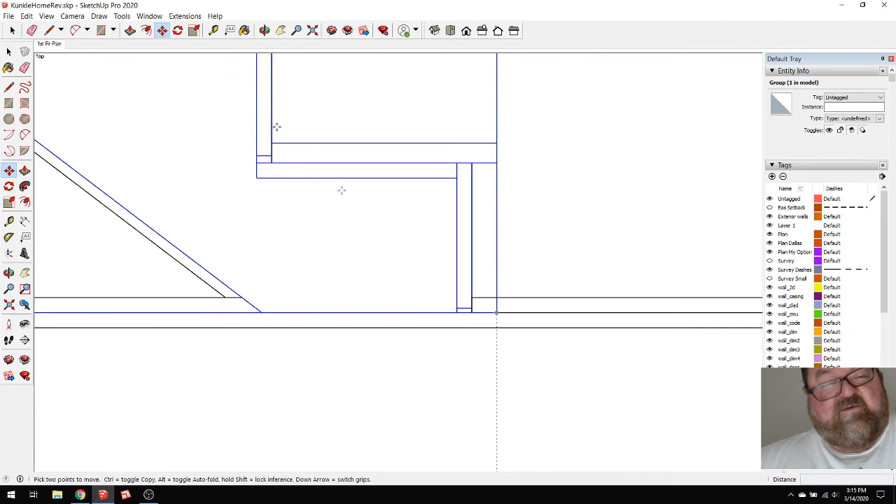
{"action": "left_click", "coordinate": [367, 219]}
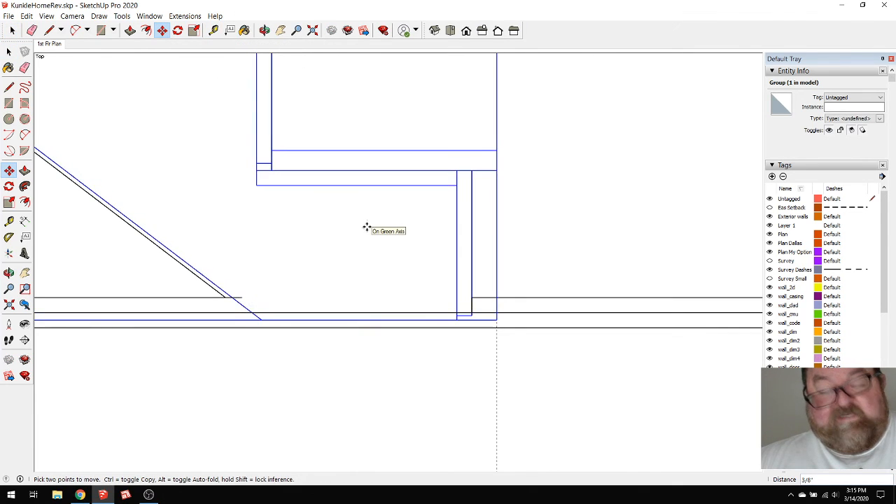
{"action": "type", "text": "1/16"}
{"action": "key", "text": "Return"}
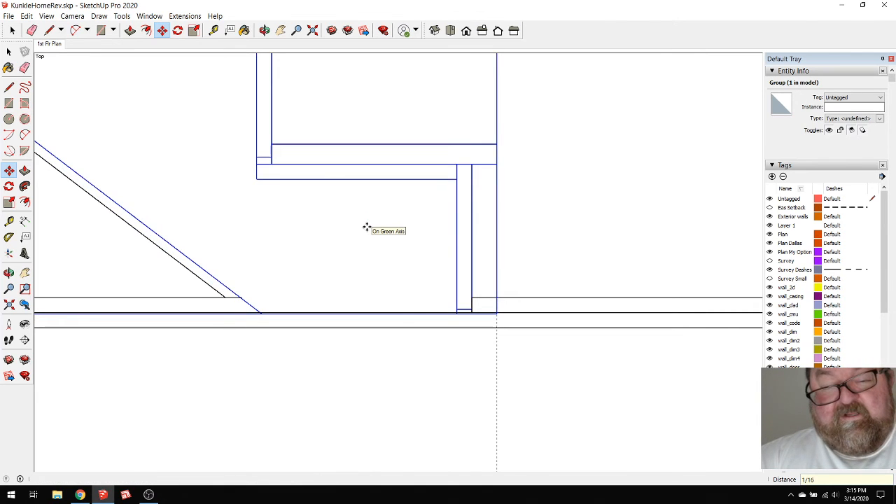
{"action": "scroll", "coordinate": [520, 278], "scroll_direction": "up", "scroll_amount": 3}
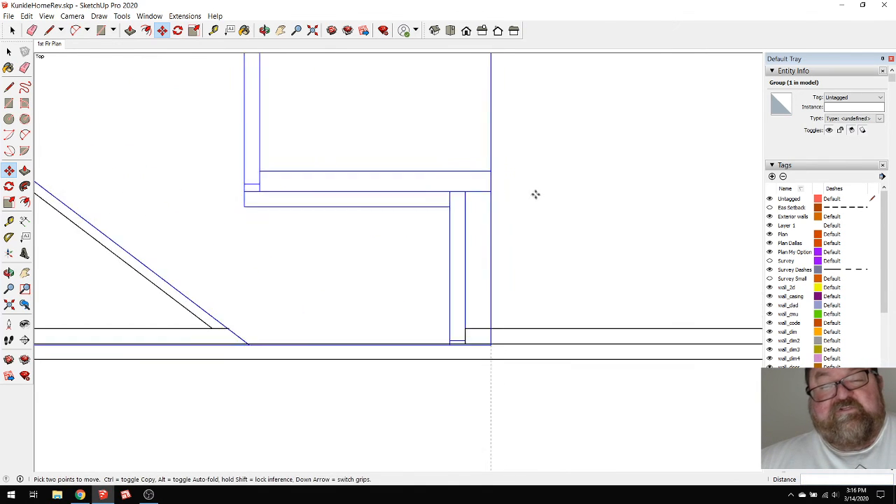
{"action": "key", "text": "space"}
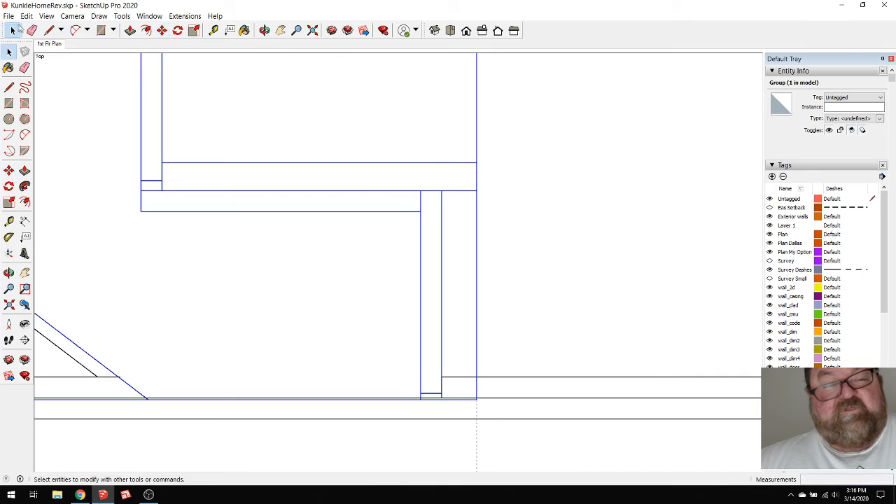
{"action": "left_click", "coordinate": [515, 119]}
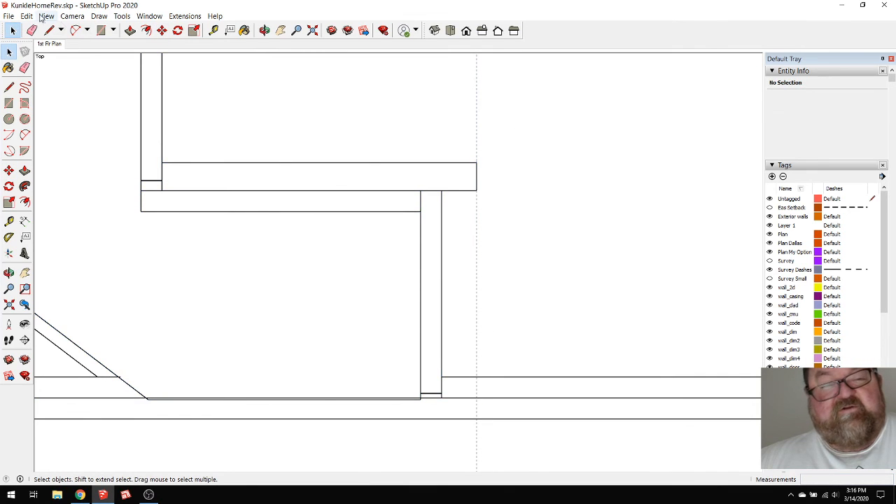
Measure the moved stair's bottom tread height from the subfloor line and from the finished floor line
{"action": "left_click", "coordinate": [213, 30]}
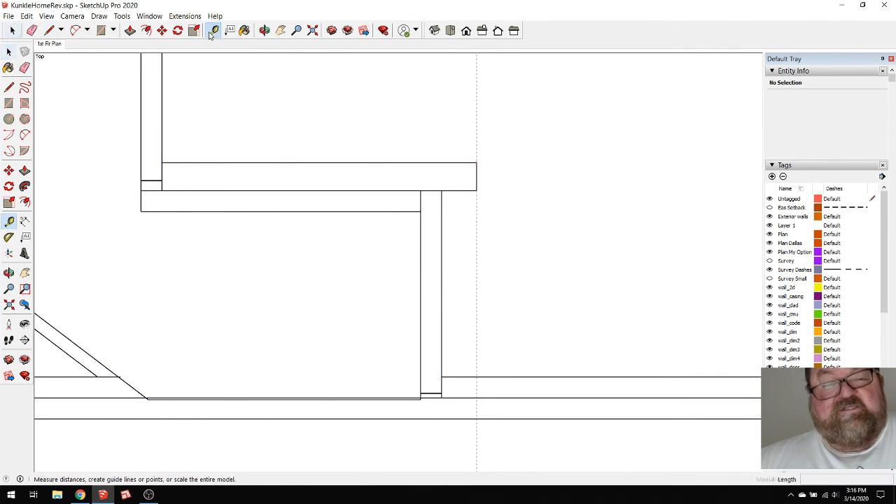
{"action": "left_click", "coordinate": [450, 397]}
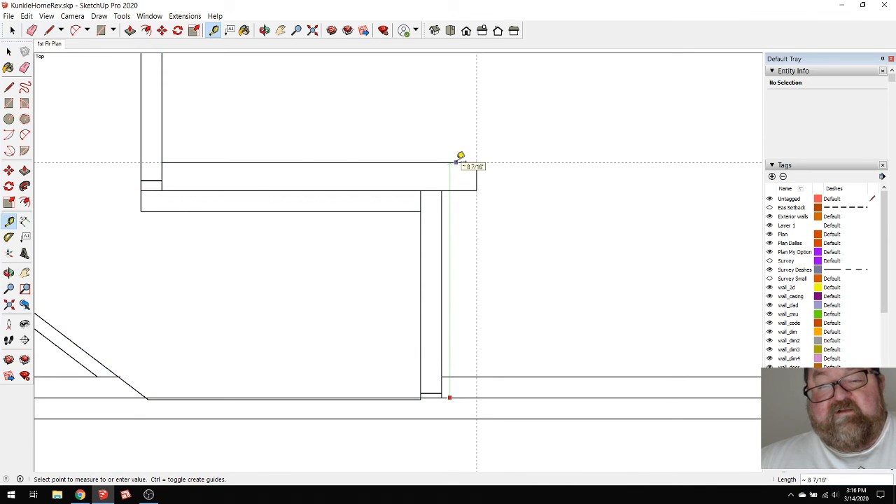
{"action": "key", "text": "Escape"}
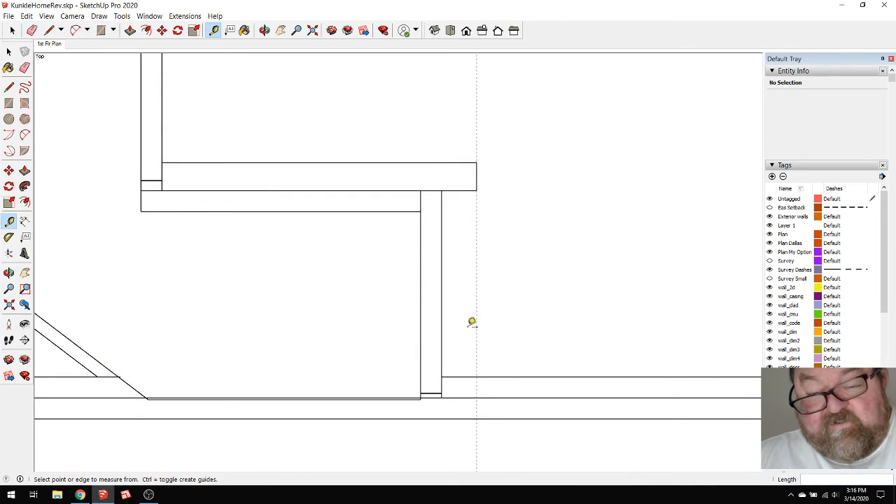
{"action": "left_click", "coordinate": [459, 377]}
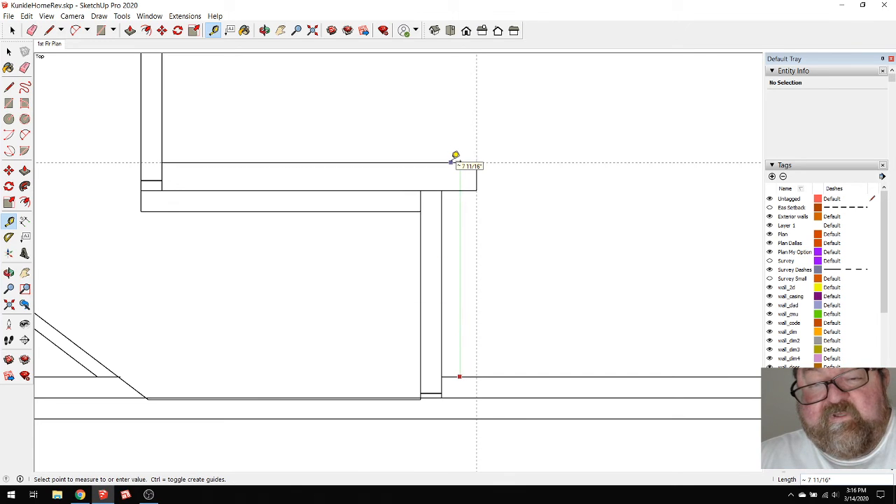
{"action": "left_click", "coordinate": [452, 162]}
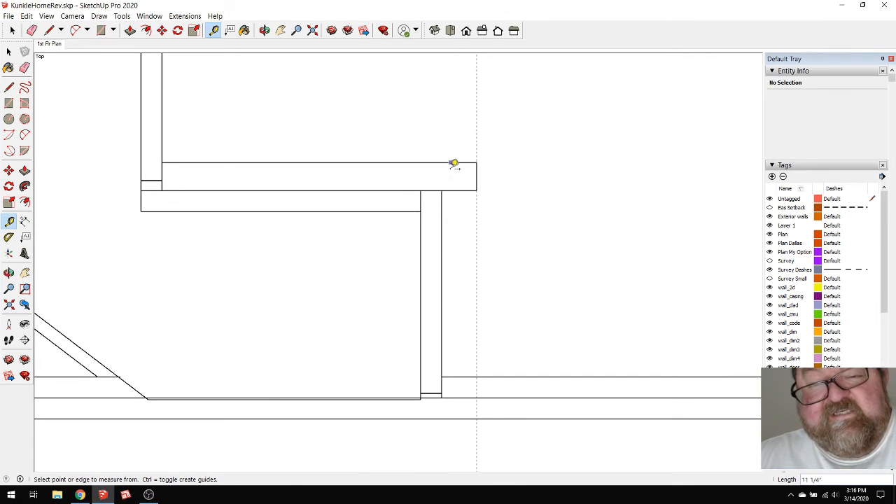
Measure the top riser's height from the upper finished floor surface to the top of the first tread below
{"action": "scroll", "coordinate": [507, 270], "scroll_direction": "down", "scroll_amount": 2}
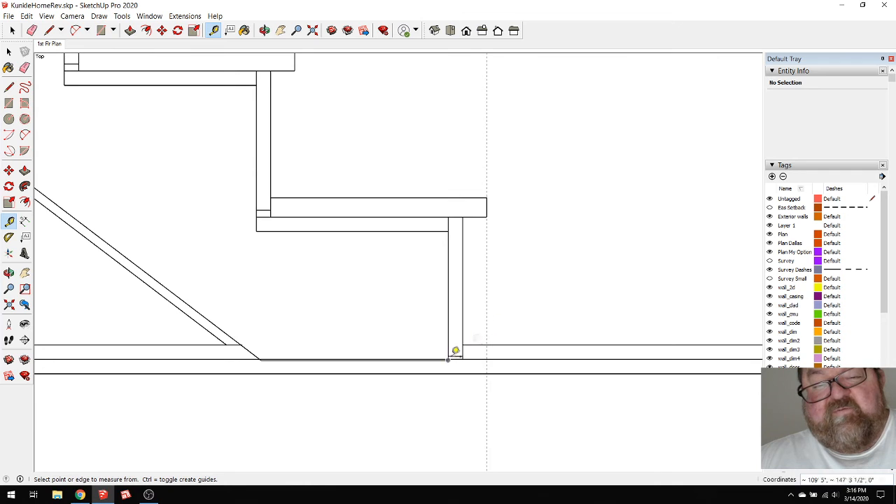
{"action": "scroll", "coordinate": [507, 325], "scroll_direction": "down", "scroll_amount": 3}
{"action": "scroll", "coordinate": [514, 376], "scroll_direction": "down", "scroll_amount": 4}
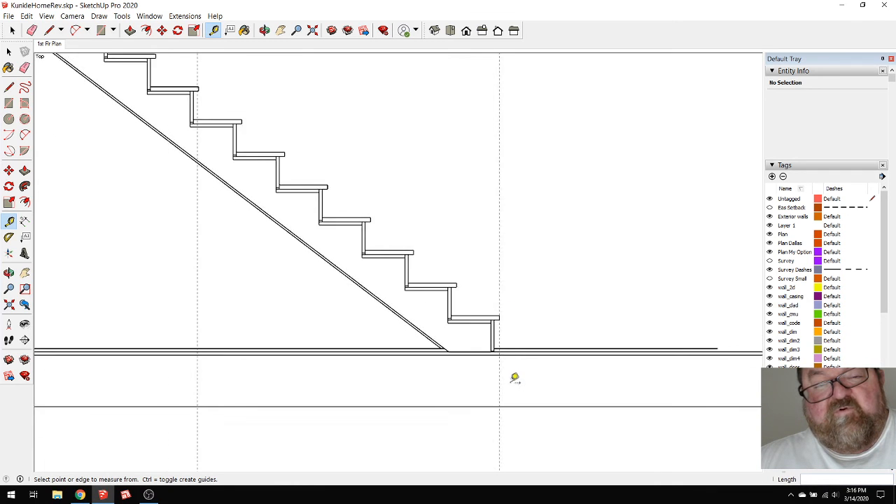
{"action": "scroll", "coordinate": [215, 140], "scroll_direction": "up", "scroll_amount": 5}
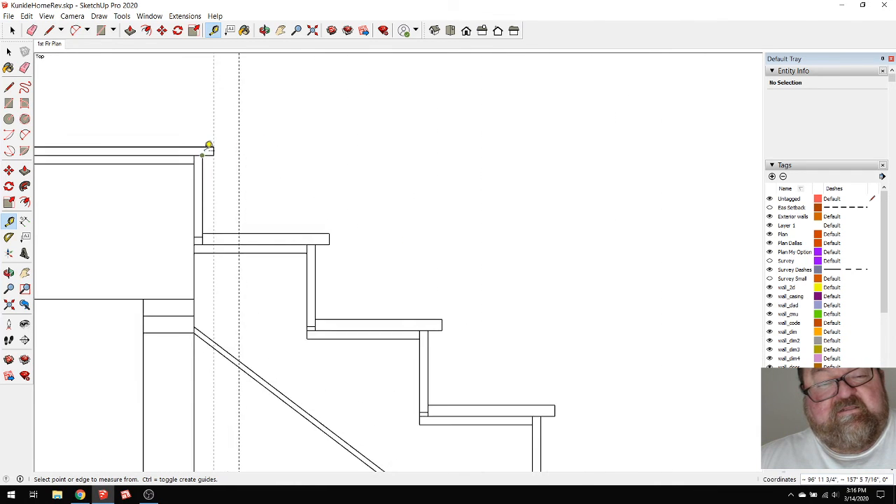
{"action": "left_click", "coordinate": [203, 145]}
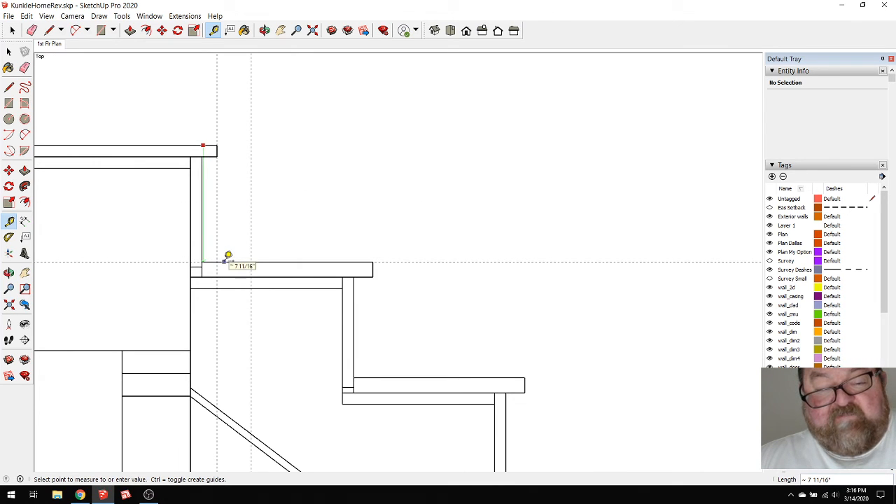
{"action": "left_click", "coordinate": [225, 261]}
{"action": "scroll", "coordinate": [232, 183], "scroll_direction": "down", "scroll_amount": 8}
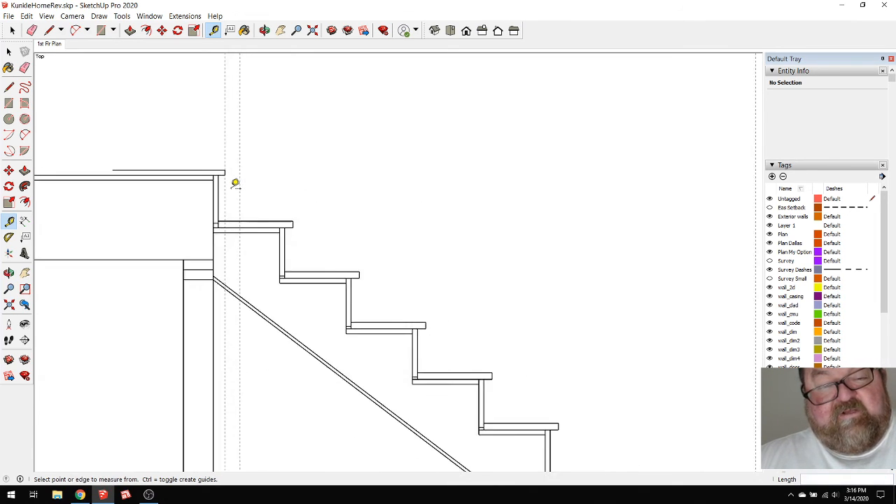
Measure the vertical distance from the underside of the lowest tread's support board to the subfloor line below
{"action": "scroll", "coordinate": [235, 187], "scroll_direction": "down", "scroll_amount": 2}
{"action": "scroll", "coordinate": [496, 376], "scroll_direction": "up", "scroll_amount": 6}
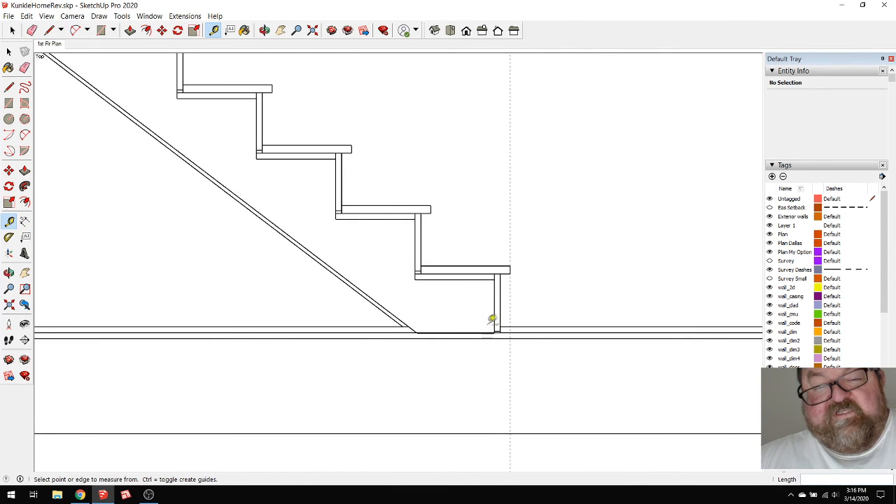
{"action": "scroll", "coordinate": [476, 316], "scroll_direction": "up", "scroll_amount": 3}
{"action": "scroll", "coordinate": [486, 348], "scroll_direction": "up", "scroll_amount": 4}
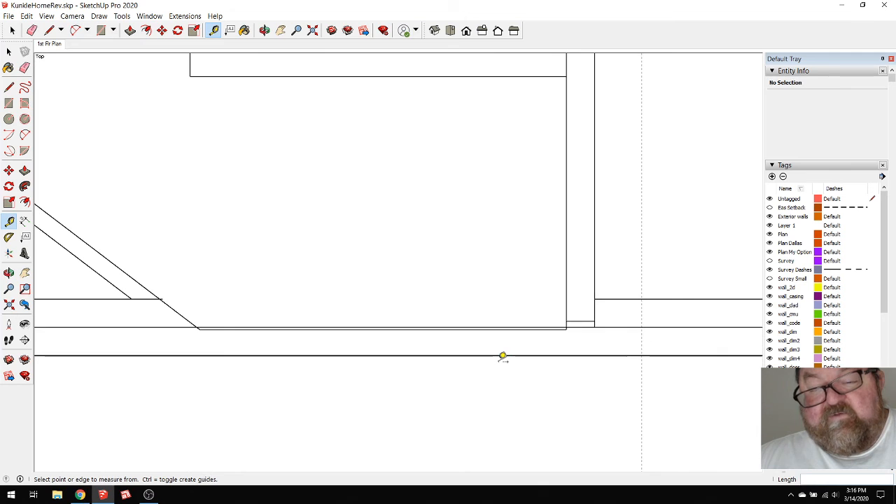
{"action": "left_click", "coordinate": [476, 102]}
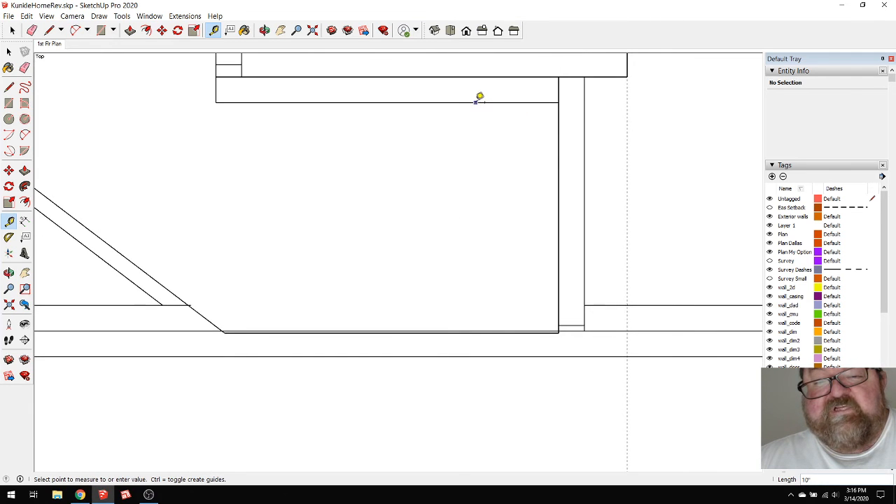
{"action": "left_click", "coordinate": [505, 330]}
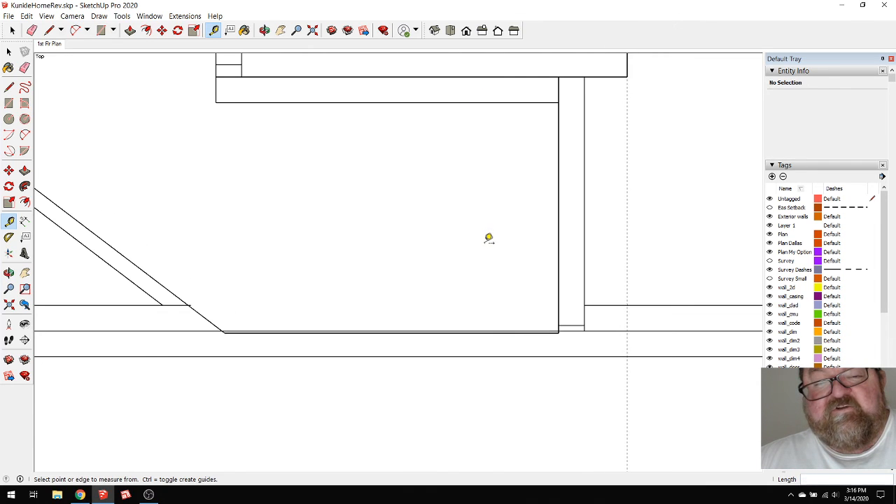
Examine how the bottom step's riser, tread and support board meet the finished floor and subfloor lines
{"action": "scroll", "coordinate": [489, 238], "scroll_direction": "down", "scroll_amount": 2}
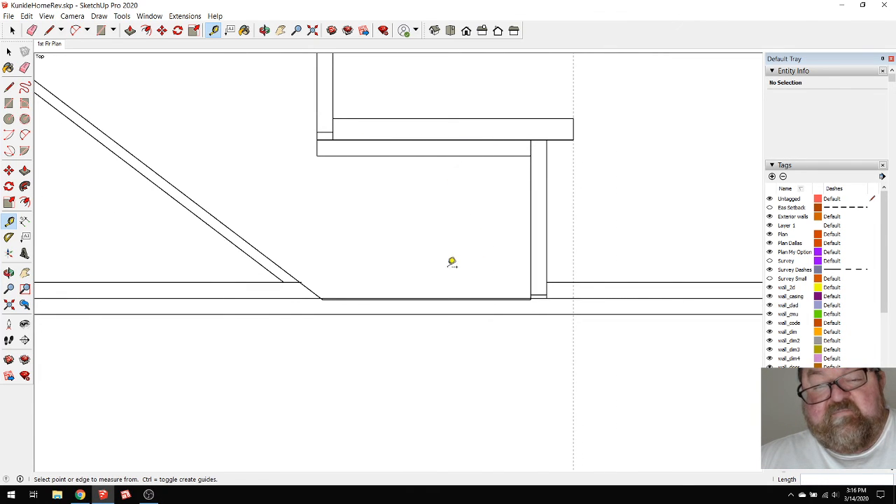
{"action": "scroll", "coordinate": [451, 261], "scroll_direction": "down", "scroll_amount": 1}
{"action": "scroll", "coordinate": [452, 294], "scroll_direction": "down", "scroll_amount": 1}
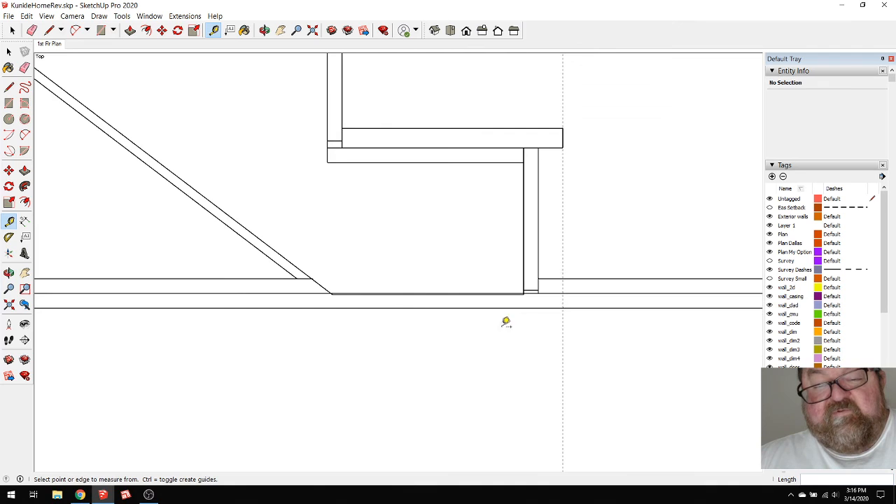
{"action": "scroll", "coordinate": [507, 322], "scroll_direction": "down", "scroll_amount": 1}
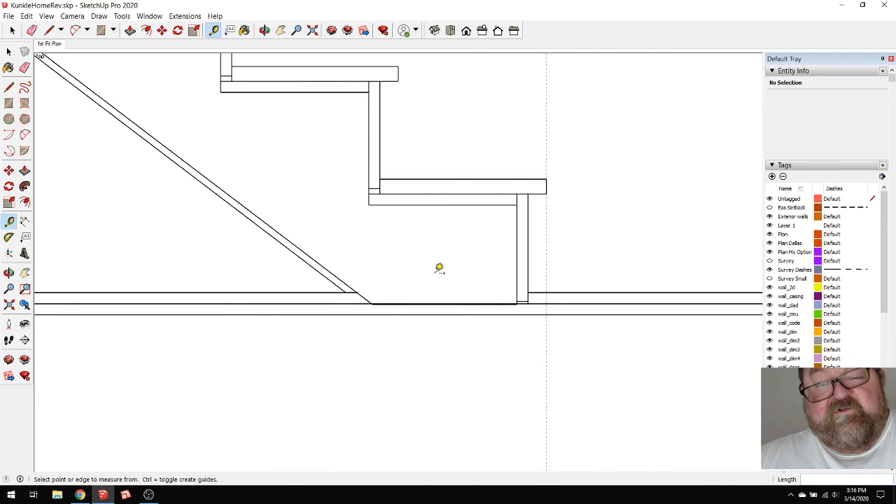
{"action": "scroll", "coordinate": [438, 266], "scroll_direction": "up", "scroll_amount": 2}
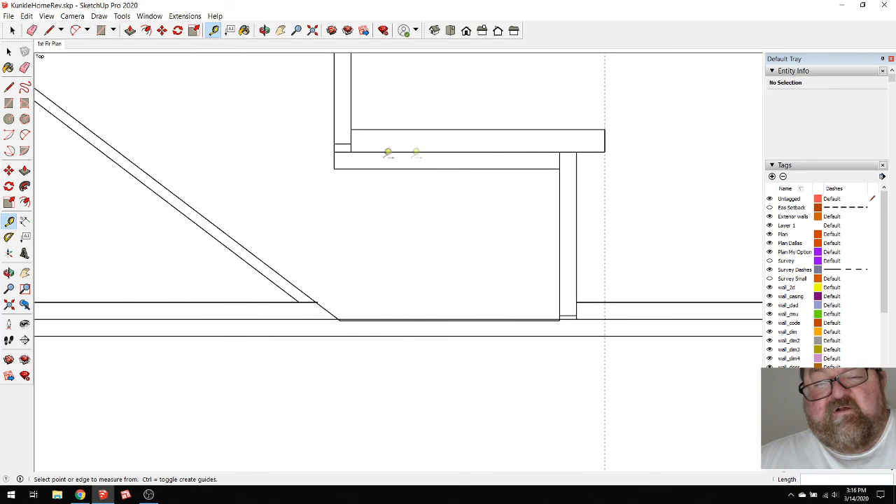
{"action": "scroll", "coordinate": [500, 320], "scroll_direction": "down", "scroll_amount": 2}
{"action": "scroll", "coordinate": [539, 314], "scroll_direction": "up", "scroll_amount": 4}
{"action": "scroll", "coordinate": [540, 293], "scroll_direction": "up", "scroll_amount": 1}
{"action": "scroll", "coordinate": [549, 312], "scroll_direction": "down", "scroll_amount": 8}
{"action": "scroll", "coordinate": [565, 314], "scroll_direction": "up", "scroll_amount": 4}
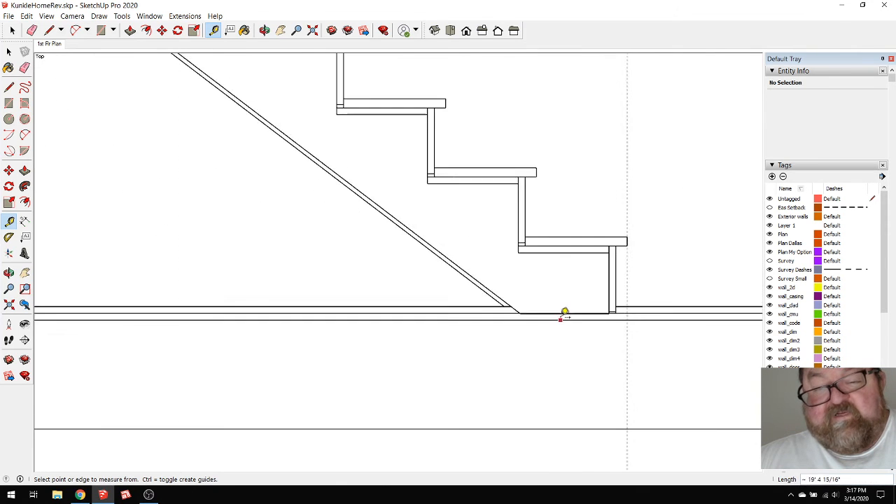
Compare the whole stair flight in the section, from the upper steps down to the bottom riser at the floor
{"action": "scroll", "coordinate": [616, 369], "scroll_direction": "down", "scroll_amount": 2}
{"action": "scroll", "coordinate": [616, 369], "scroll_direction": "down", "scroll_amount": 5}
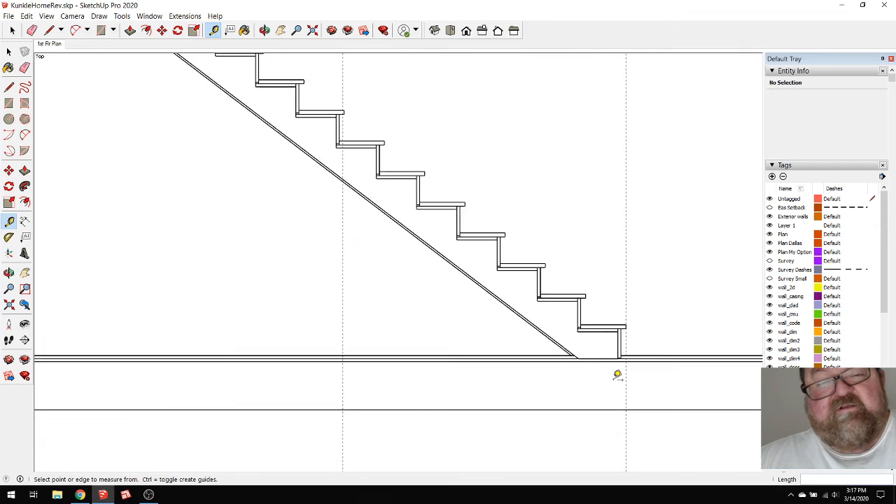
{"action": "scroll", "coordinate": [570, 332], "scroll_direction": "up", "scroll_amount": 3}
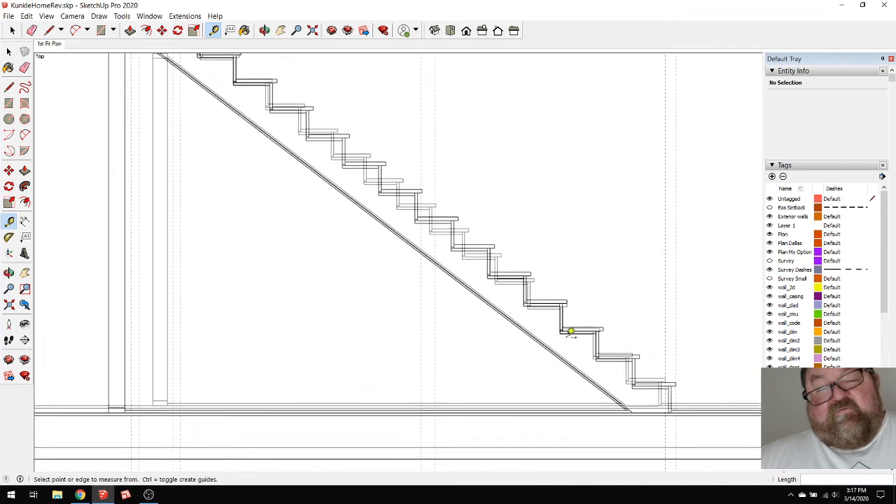
{"action": "scroll", "coordinate": [526, 314], "scroll_direction": "down", "scroll_amount": 1}
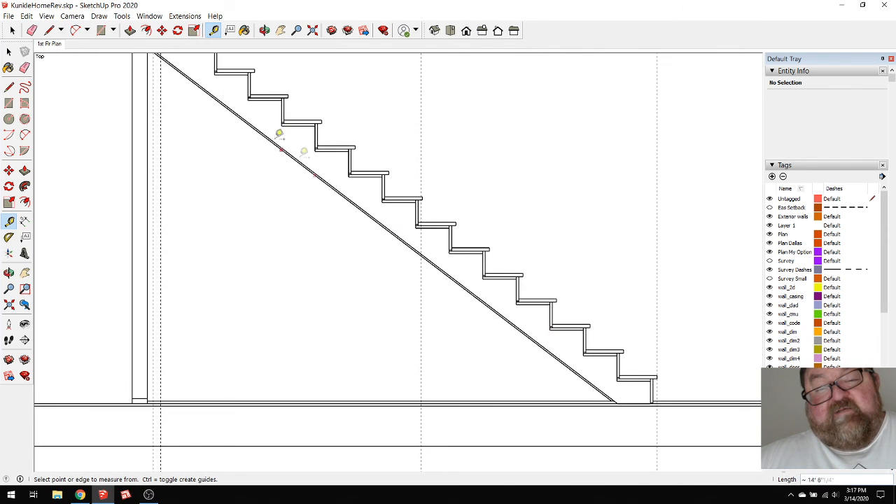
{"action": "scroll", "coordinate": [462, 282], "scroll_direction": "down", "scroll_amount": 2}
{"action": "scroll", "coordinate": [591, 362], "scroll_direction": "up", "scroll_amount": 6}
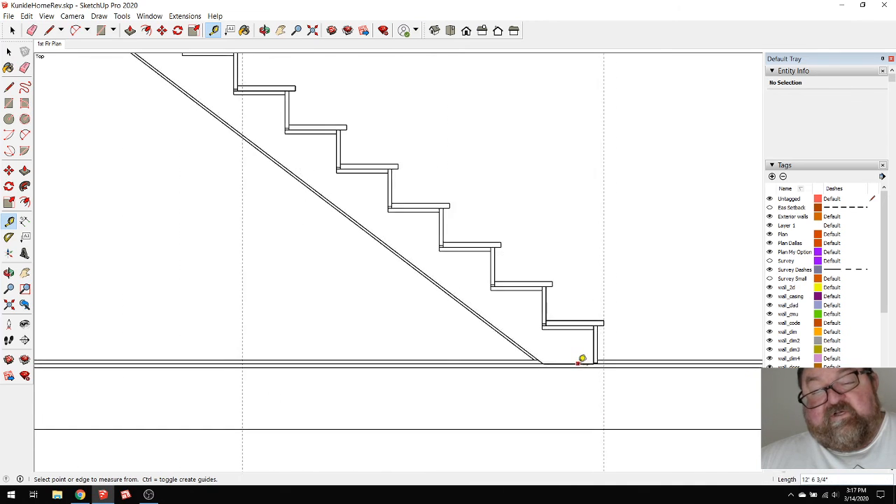
{"action": "left_click", "coordinate": [615, 337]}
{"action": "scroll", "coordinate": [600, 395], "scroll_direction": "down", "scroll_amount": 3}
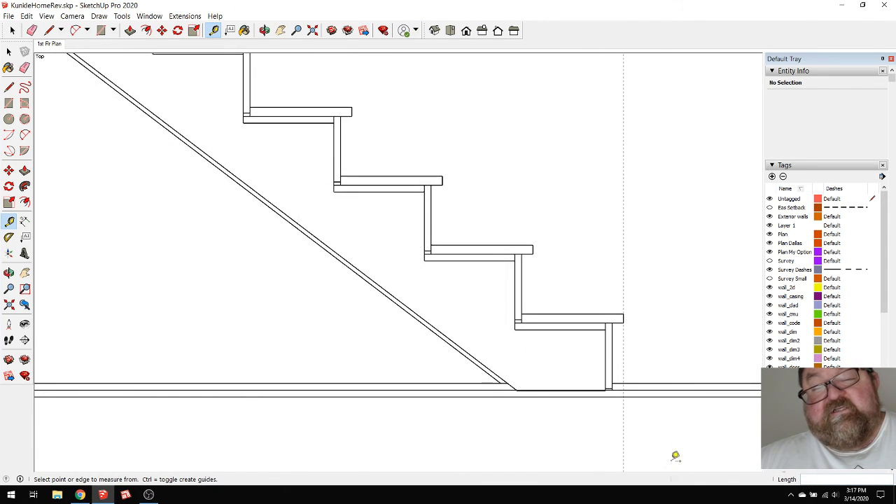
Measure with a guide from the line beneath the upper finished floor to the underside of the first tread's support board
{"action": "scroll", "coordinate": [608, 401], "scroll_direction": "up", "scroll_amount": 1}
{"action": "scroll", "coordinate": [212, 122], "scroll_direction": "up", "scroll_amount": 3}
{"action": "scroll", "coordinate": [318, 126], "scroll_direction": "up", "scroll_amount": 4}
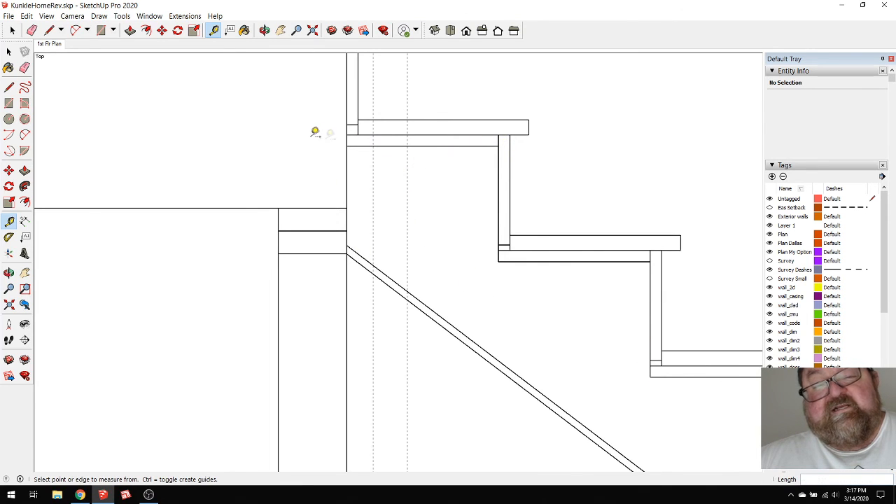
{"action": "scroll", "coordinate": [425, 259], "scroll_direction": "down", "scroll_amount": 2}
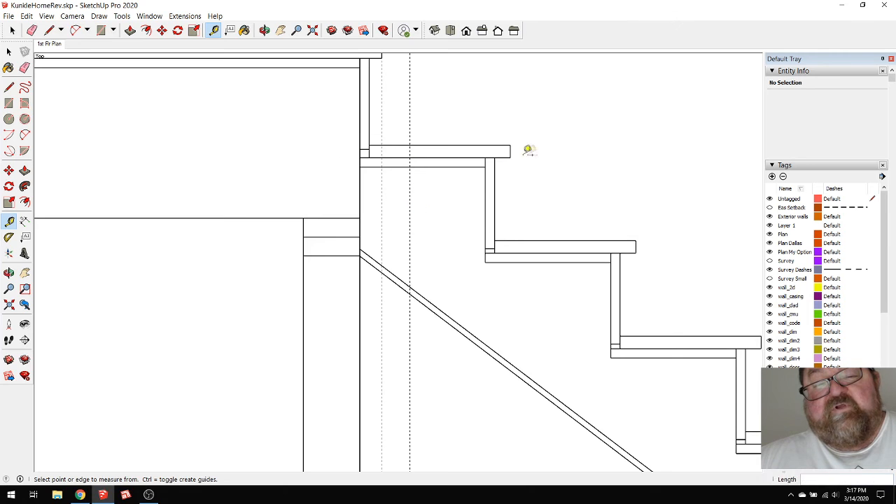
{"action": "left_click", "coordinate": [363, 161]}
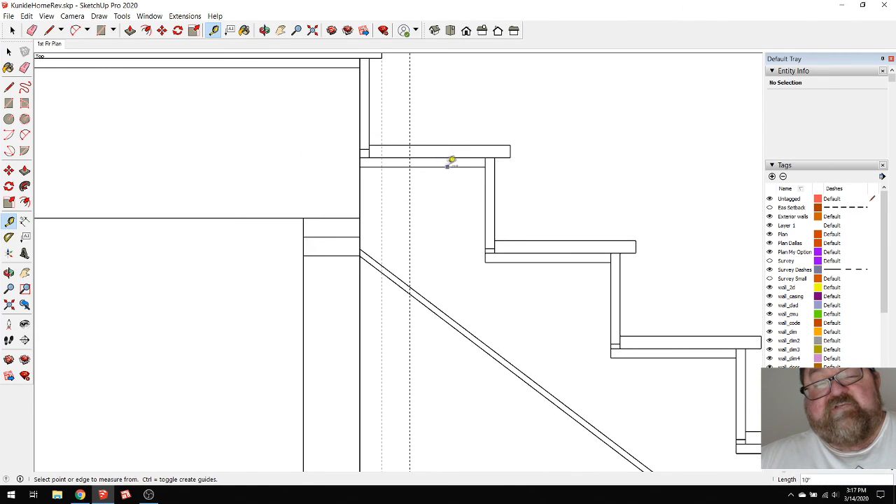
{"action": "scroll", "coordinate": [378, 220], "scroll_direction": "down", "scroll_amount": 1}
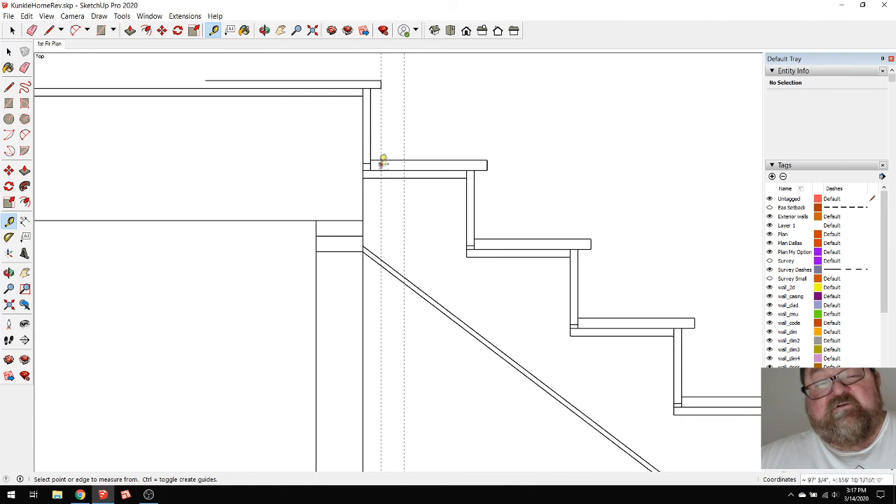
{"action": "scroll", "coordinate": [362, 119], "scroll_direction": "down", "scroll_amount": 1}
{"action": "scroll", "coordinate": [364, 140], "scroll_direction": "up", "scroll_amount": 4}
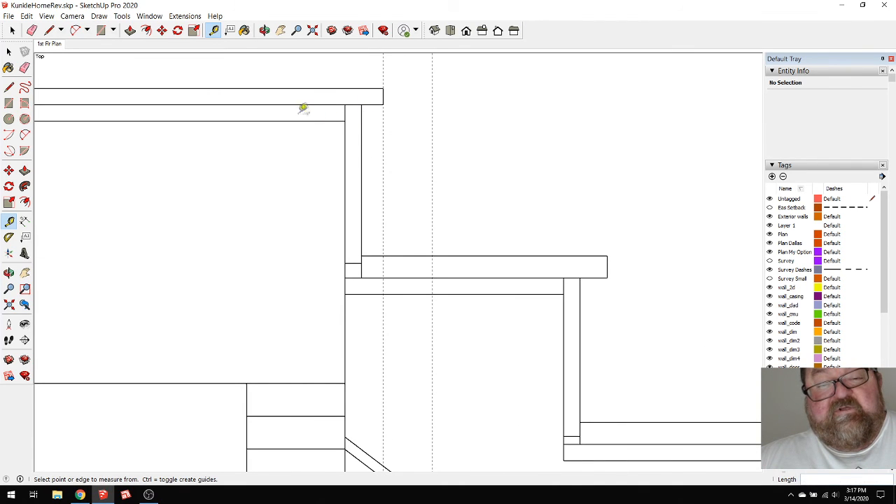
{"action": "left_click", "coordinate": [331, 103]}
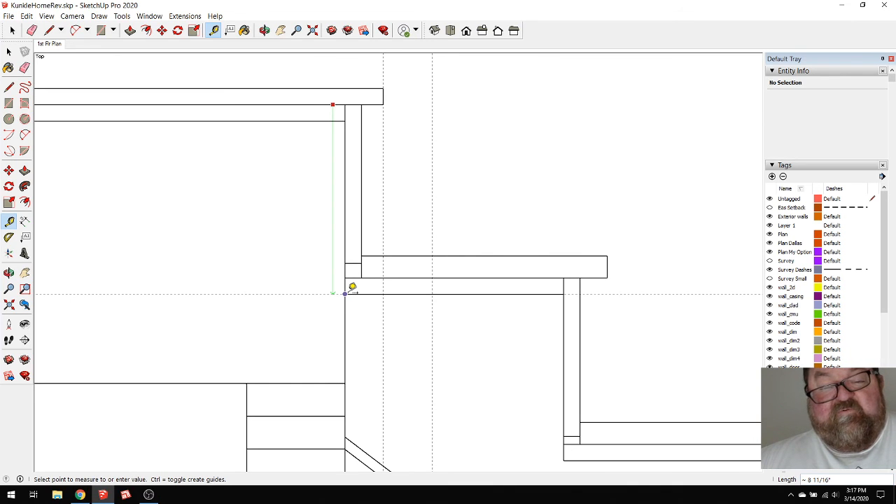
{"action": "scroll", "coordinate": [346, 294], "scroll_direction": "up", "scroll_amount": 5}
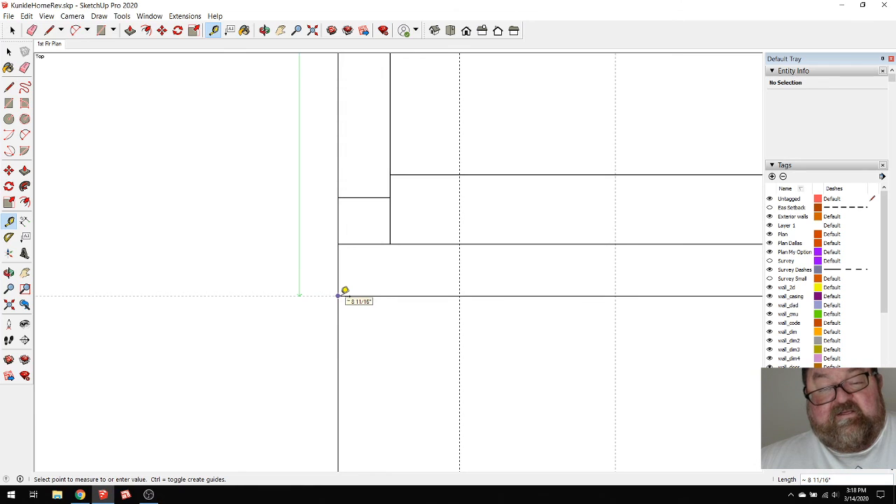
{"action": "scroll", "coordinate": [345, 290], "scroll_direction": "down", "scroll_amount": 4}
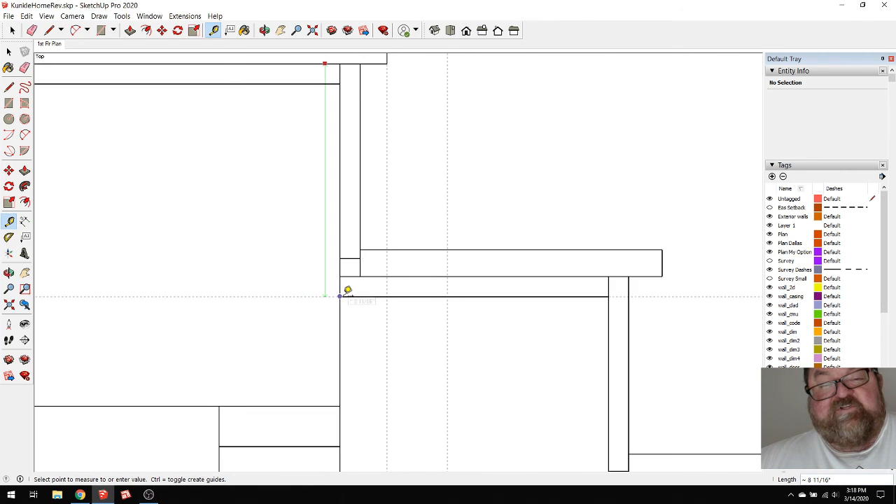
{"action": "scroll", "coordinate": [346, 291], "scroll_direction": "up", "scroll_amount": 3}
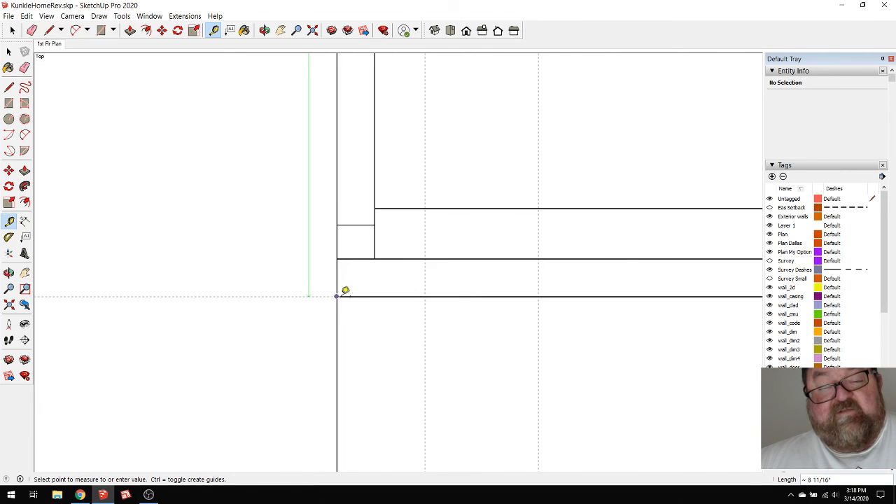
{"action": "key", "text": "Escape"}
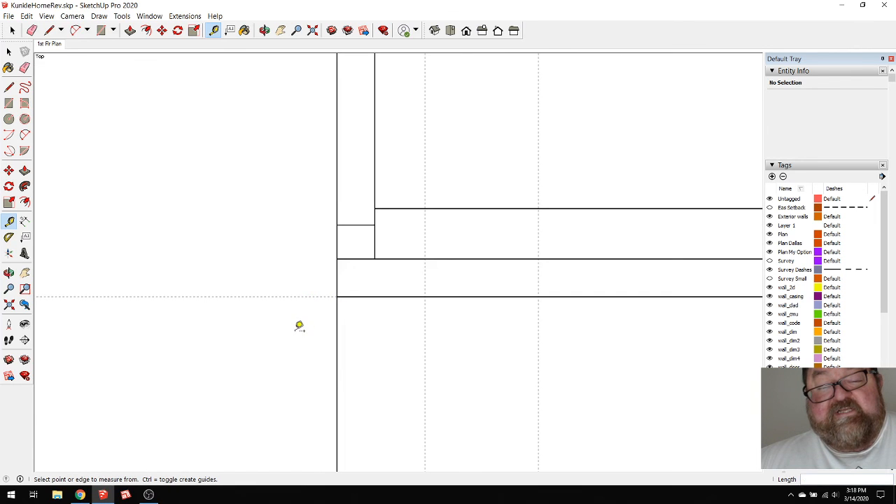
Erase the horizontal guide line at the underside of the first tread's support board
{"action": "scroll", "coordinate": [326, 335], "scroll_direction": "down", "scroll_amount": 2}
{"action": "scroll", "coordinate": [413, 242], "scroll_direction": "down", "scroll_amount": 2}
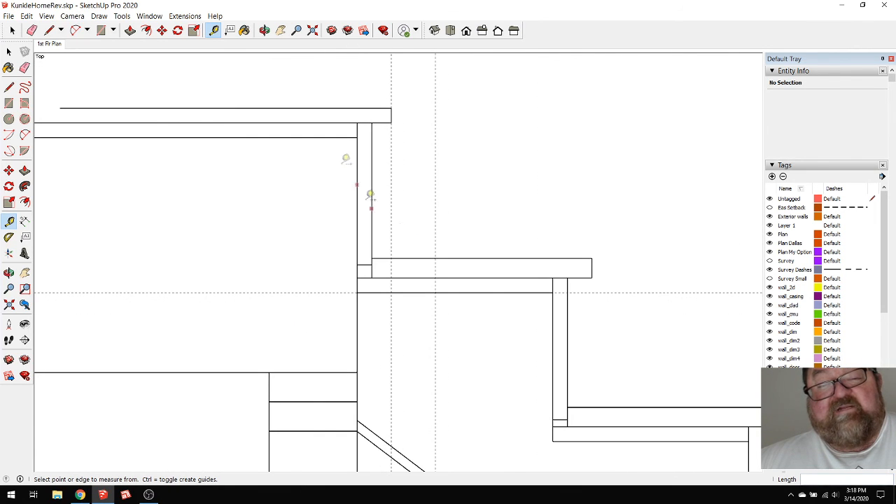
{"action": "left_click", "coordinate": [32, 30]}
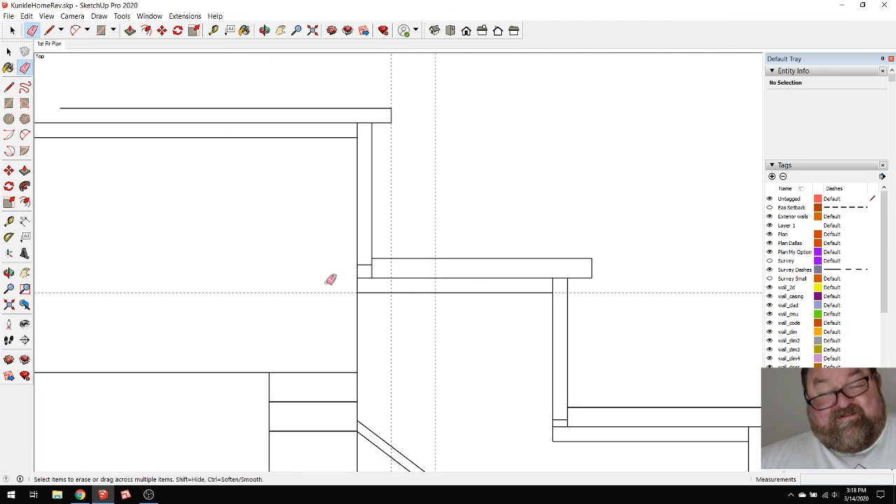
{"action": "scroll", "coordinate": [334, 301], "scroll_direction": "up", "scroll_amount": 3}
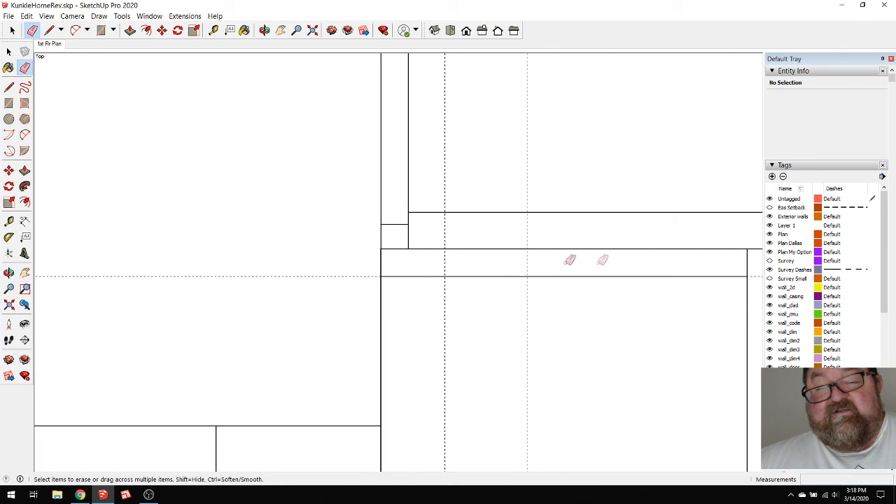
{"action": "scroll", "coordinate": [276, 268], "scroll_direction": "down", "scroll_amount": 2}
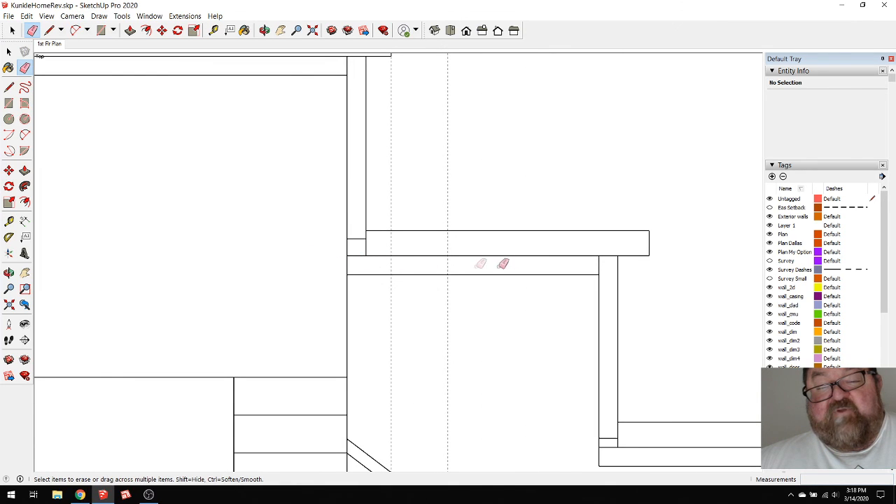
{"action": "scroll", "coordinate": [581, 271], "scroll_direction": "up", "scroll_amount": 1}
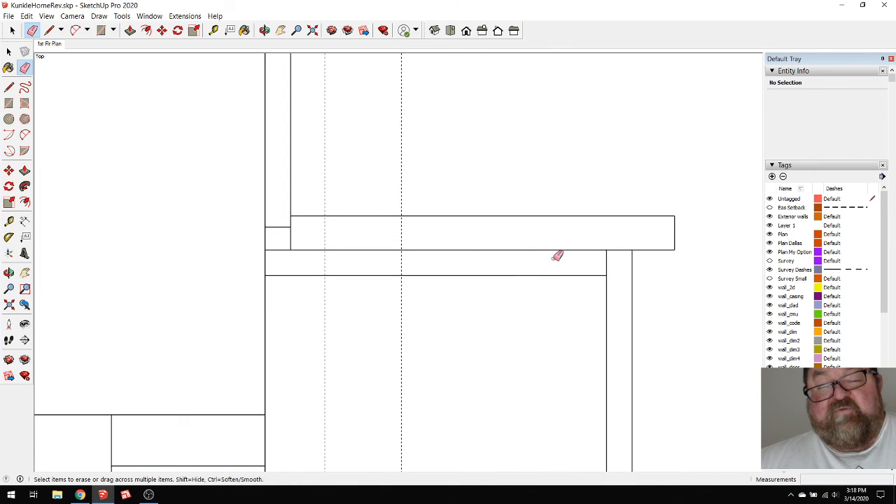
{"action": "scroll", "coordinate": [357, 261], "scroll_direction": "down", "scroll_amount": 3}
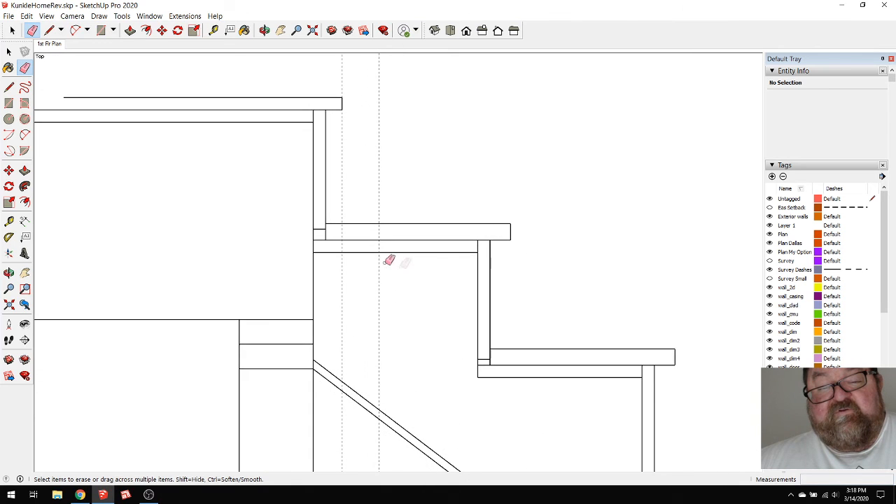
Review the stair section from the upper landing down to the bottom riser at the floor line
{"action": "scroll", "coordinate": [400, 238], "scroll_direction": "down", "scroll_amount": 2}
{"action": "scroll", "coordinate": [496, 318], "scroll_direction": "down", "scroll_amount": 5}
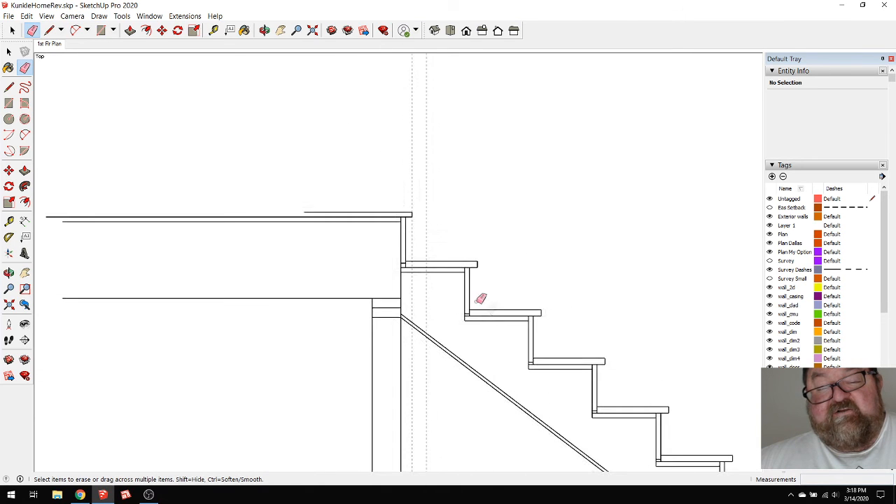
{"action": "scroll", "coordinate": [406, 246], "scroll_direction": "down", "scroll_amount": 3}
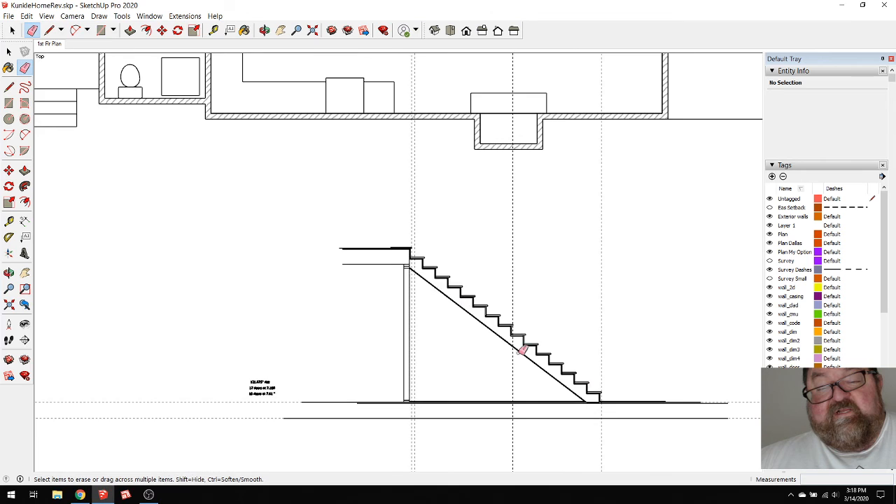
{"action": "scroll", "coordinate": [521, 350], "scroll_direction": "up", "scroll_amount": 3}
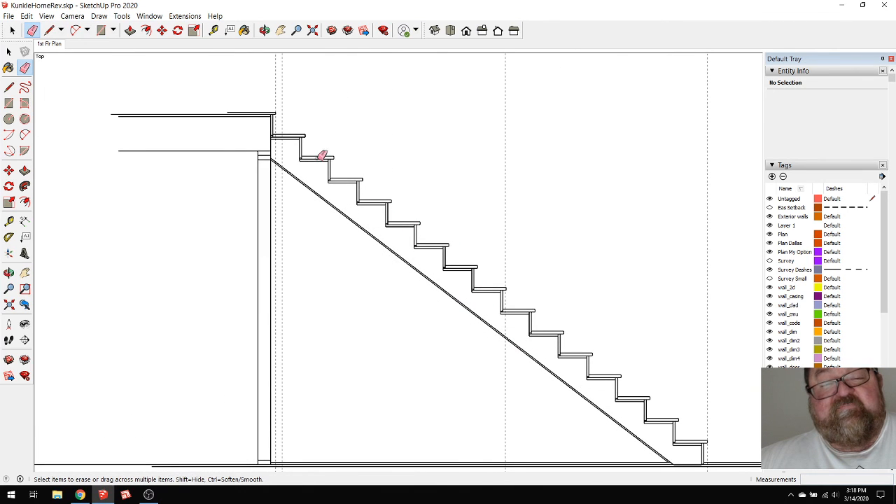
{"action": "scroll", "coordinate": [532, 340], "scroll_direction": "down", "scroll_amount": 2}
Examine how the treads, risers and support boards fit together on the steps in the middle and lower part of the flight
{"action": "scroll", "coordinate": [569, 374], "scroll_direction": "up", "scroll_amount": 4}
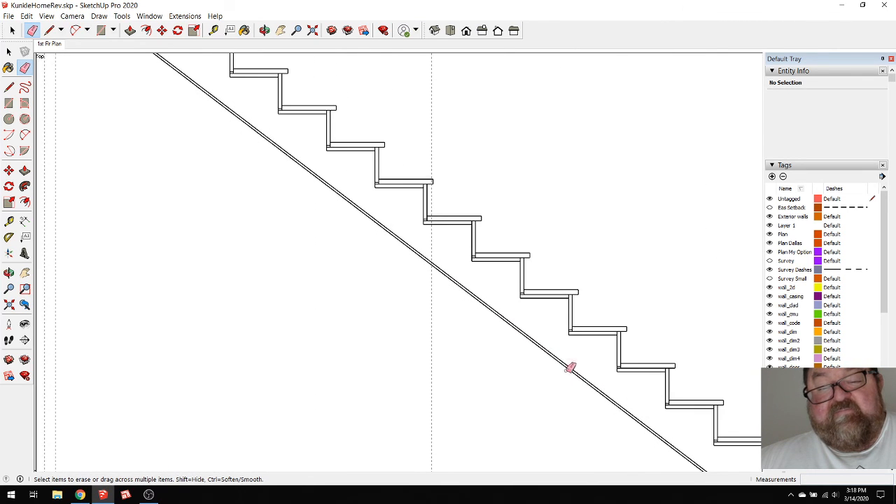
{"action": "scroll", "coordinate": [560, 306], "scroll_direction": "up", "scroll_amount": 4}
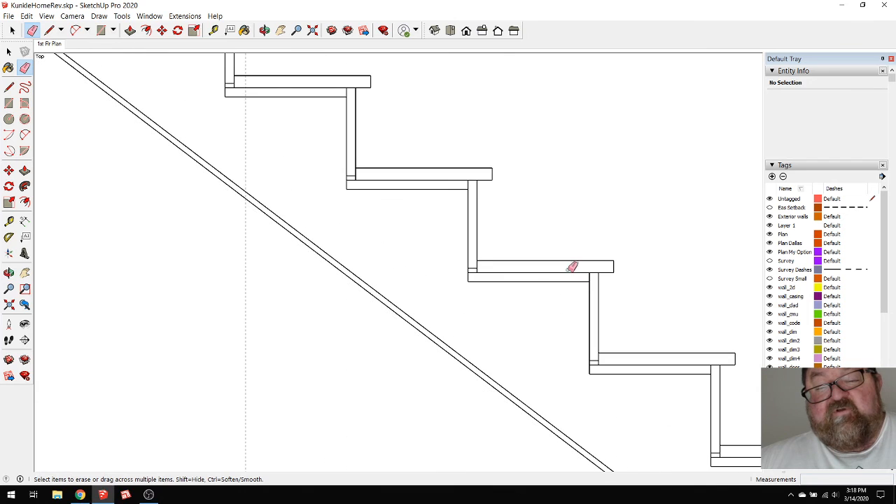
{"action": "scroll", "coordinate": [581, 284], "scroll_direction": "up", "scroll_amount": 3}
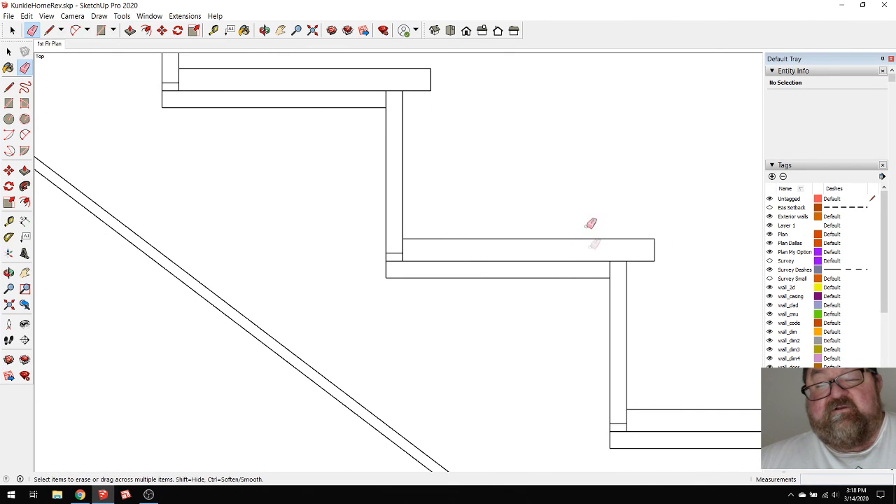
{"action": "scroll", "coordinate": [437, 262], "scroll_direction": "down", "scroll_amount": 1}
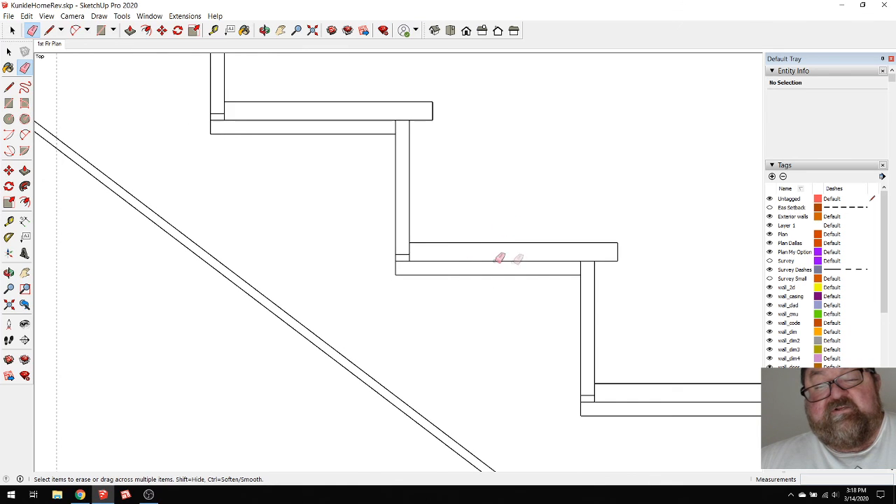
{"action": "scroll", "coordinate": [524, 245], "scroll_direction": "down", "scroll_amount": 2}
{"action": "scroll", "coordinate": [539, 238], "scroll_direction": "down", "scroll_amount": 1}
{"action": "scroll", "coordinate": [535, 239], "scroll_direction": "up", "scroll_amount": 4}
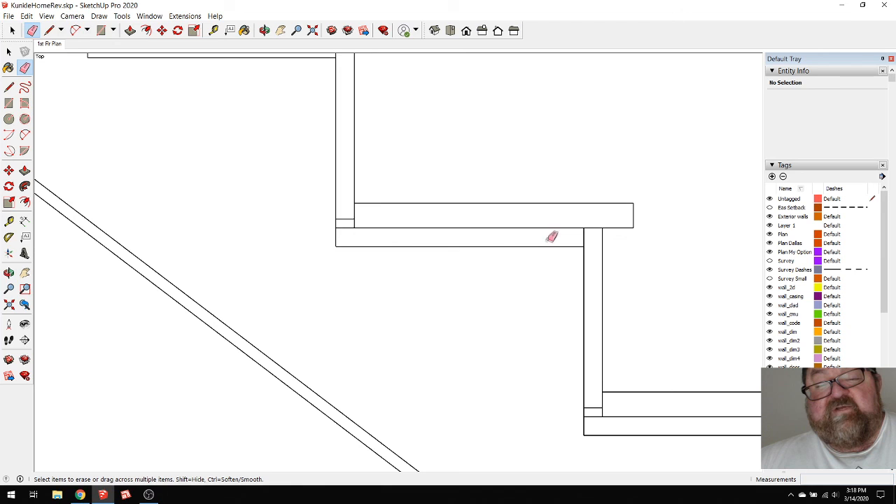
{"action": "scroll", "coordinate": [490, 261], "scroll_direction": "down", "scroll_amount": 2}
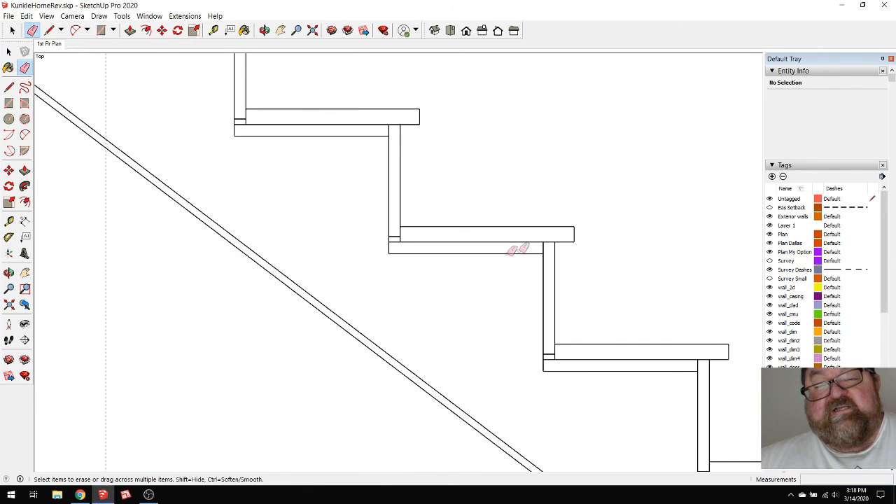
{"action": "scroll", "coordinate": [483, 248], "scroll_direction": "down", "scroll_amount": 1}
{"action": "scroll", "coordinate": [490, 250], "scroll_direction": "down", "scroll_amount": 2}
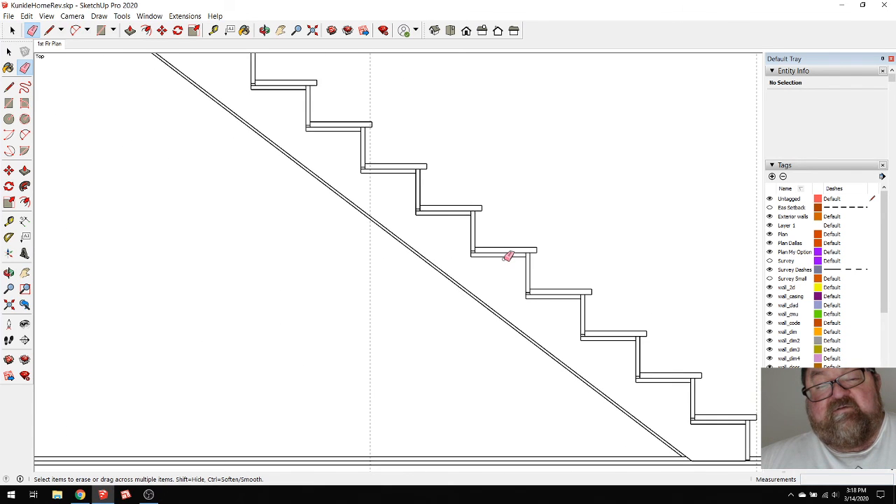
{"action": "scroll", "coordinate": [502, 254], "scroll_direction": "up", "scroll_amount": 4}
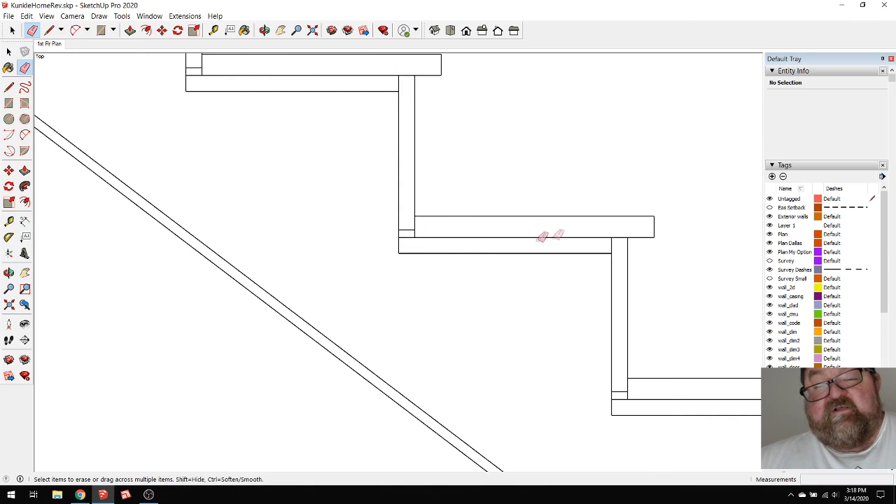
{"action": "scroll", "coordinate": [555, 225], "scroll_direction": "down", "scroll_amount": 5}
{"action": "scroll", "coordinate": [554, 243], "scroll_direction": "up", "scroll_amount": 3}
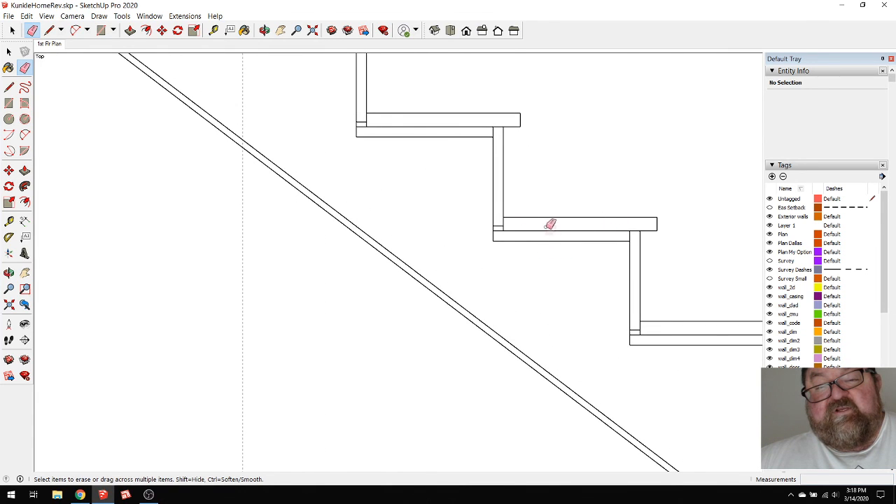
{"action": "scroll", "coordinate": [593, 225], "scroll_direction": "down", "scroll_amount": 2}
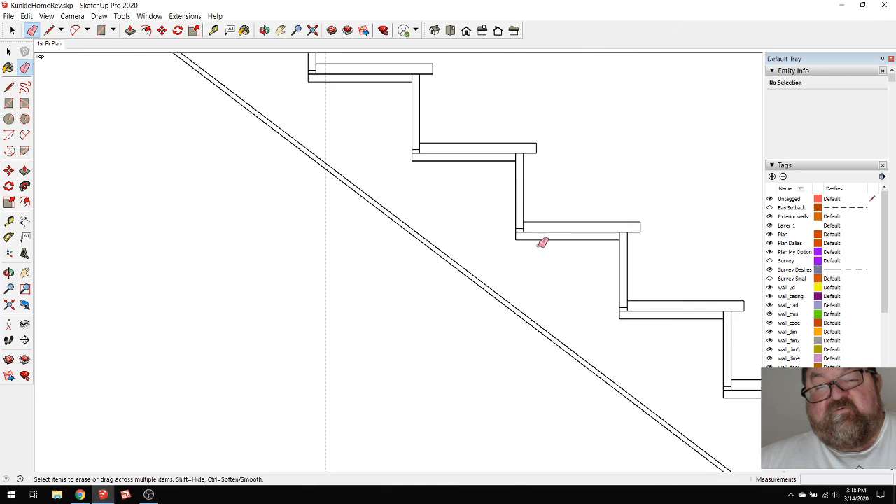
{"action": "scroll", "coordinate": [553, 236], "scroll_direction": "up", "scroll_amount": 2}
{"action": "scroll", "coordinate": [588, 243], "scroll_direction": "down", "scroll_amount": 2}
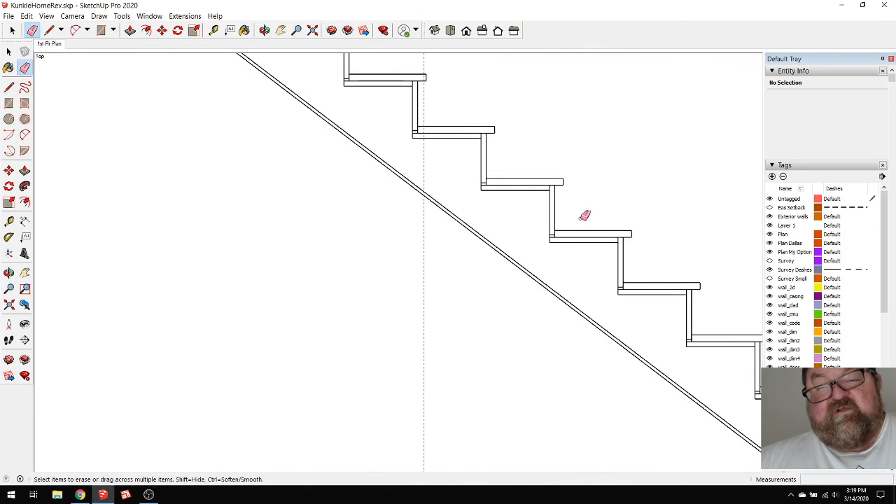
{"action": "scroll", "coordinate": [587, 225], "scroll_direction": "up", "scroll_amount": 2}
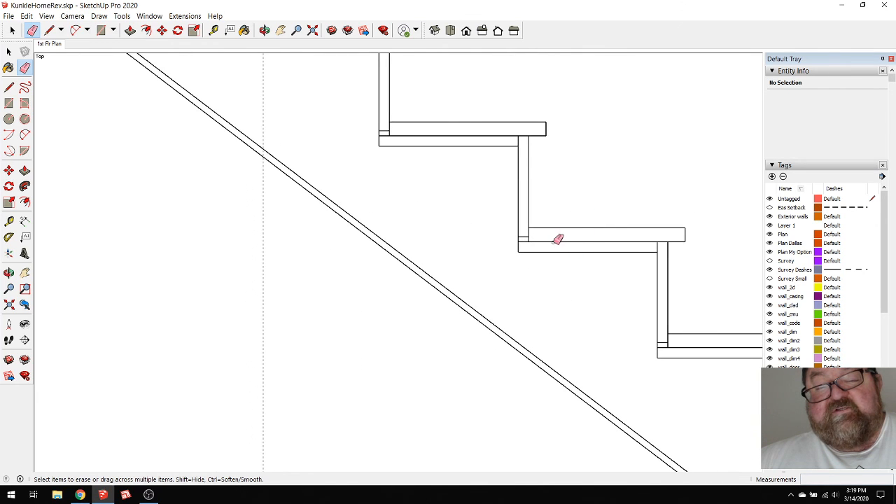
{"action": "scroll", "coordinate": [628, 252], "scroll_direction": "up", "scroll_amount": 2}
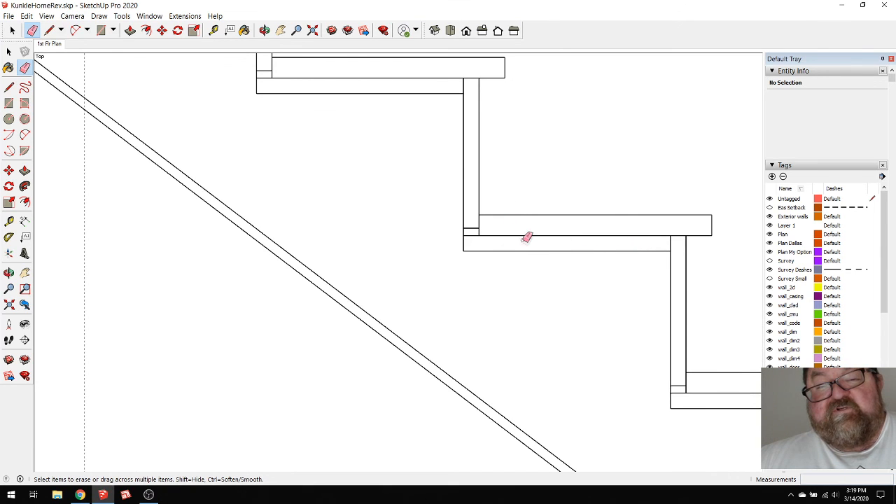
{"action": "scroll", "coordinate": [588, 217], "scroll_direction": "down", "scroll_amount": 3}
{"action": "scroll", "coordinate": [603, 226], "scroll_direction": "down", "scroll_amount": 3}
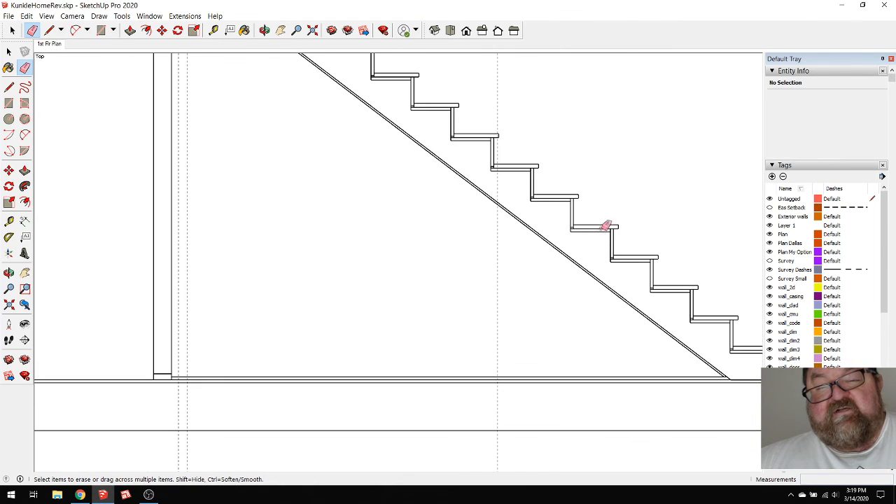
Compare the full stair section with the staircase in the redrawn first-floor plan above it, including the wall under the upper landing
{"action": "scroll", "coordinate": [602, 234], "scroll_direction": "up", "scroll_amount": 1}
{"action": "scroll", "coordinate": [592, 244], "scroll_direction": "down", "scroll_amount": 2}
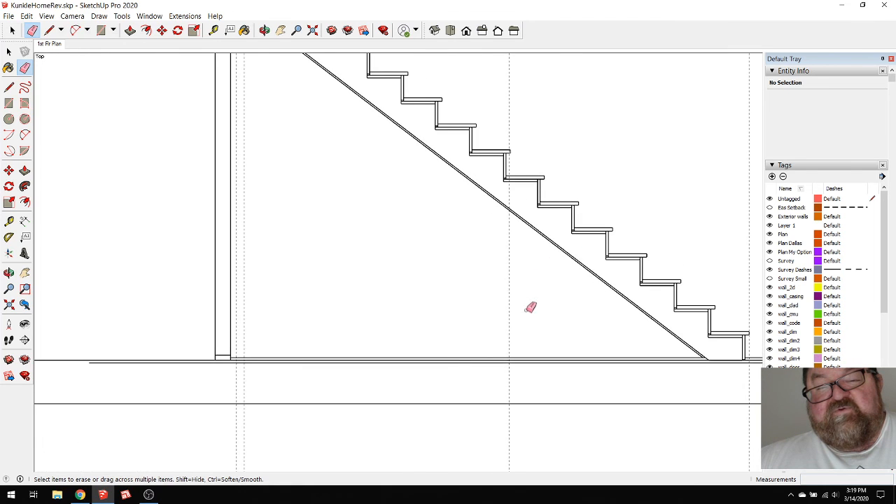
{"action": "scroll", "coordinate": [529, 312], "scroll_direction": "down", "scroll_amount": 1}
{"action": "scroll", "coordinate": [525, 319], "scroll_direction": "down", "scroll_amount": 1}
{"action": "scroll", "coordinate": [595, 235], "scroll_direction": "up", "scroll_amount": 1}
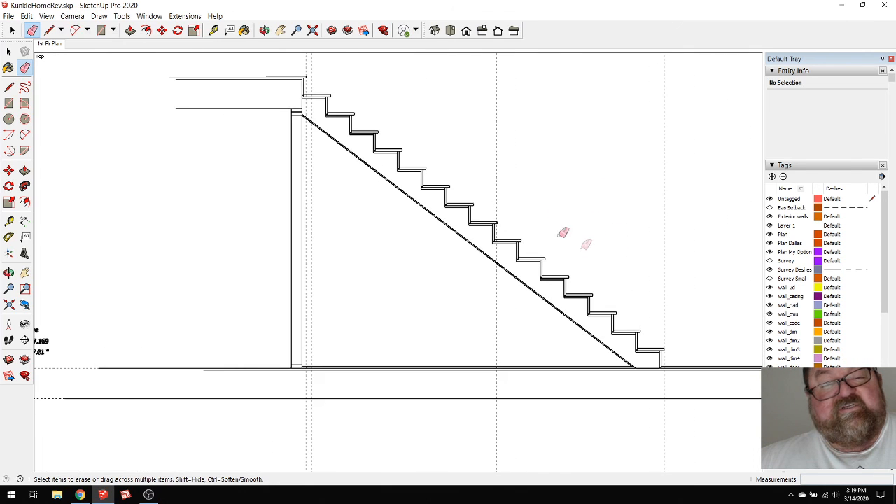
{"action": "scroll", "coordinate": [474, 323], "scroll_direction": "down", "scroll_amount": 1}
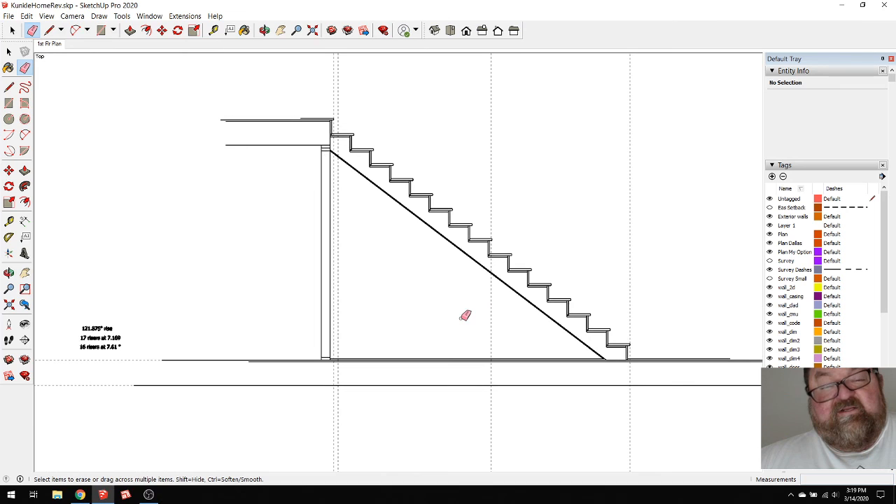
{"action": "scroll", "coordinate": [481, 332], "scroll_direction": "down", "scroll_amount": 5}
{"action": "scroll", "coordinate": [482, 333], "scroll_direction": "down", "scroll_amount": 1}
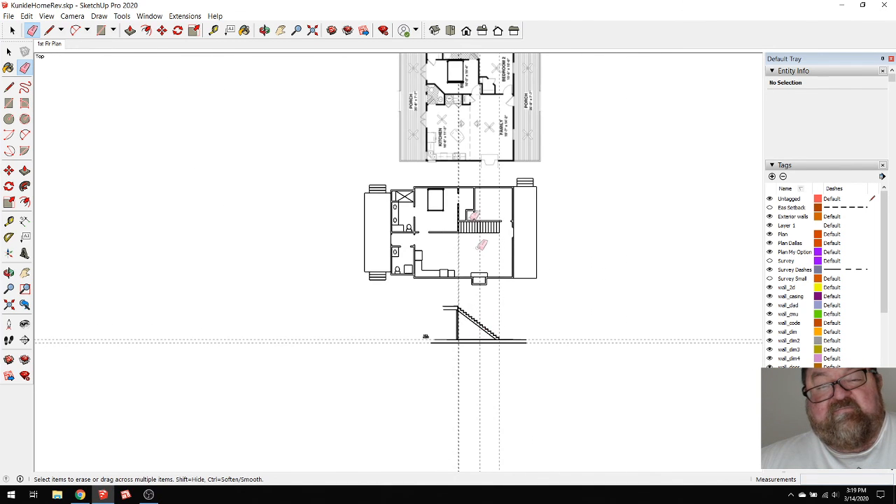
{"action": "scroll", "coordinate": [483, 136], "scroll_direction": "up", "scroll_amount": 2}
{"action": "scroll", "coordinate": [486, 348], "scroll_direction": "up", "scroll_amount": 1}
{"action": "scroll", "coordinate": [483, 259], "scroll_direction": "up", "scroll_amount": 5}
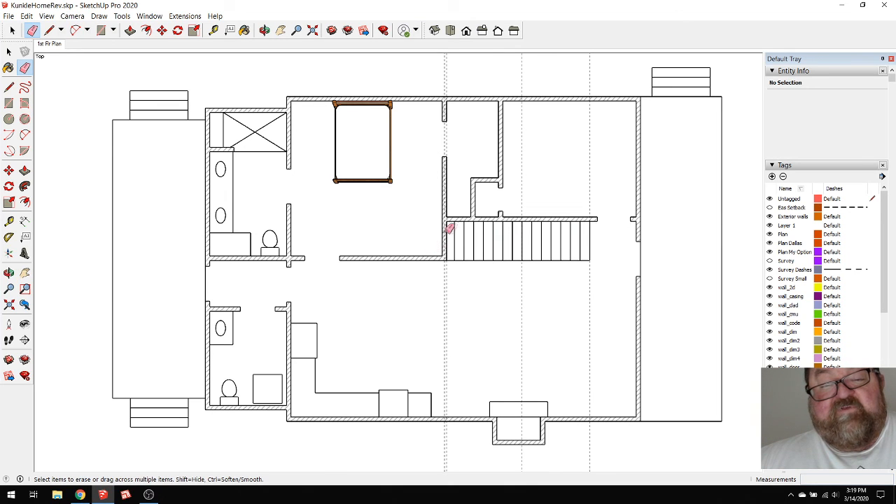
{"action": "scroll", "coordinate": [456, 231], "scroll_direction": "down", "scroll_amount": 5}
{"action": "scroll", "coordinate": [509, 362], "scroll_direction": "up", "scroll_amount": 2}
{"action": "scroll", "coordinate": [438, 302], "scroll_direction": "up", "scroll_amount": 5}
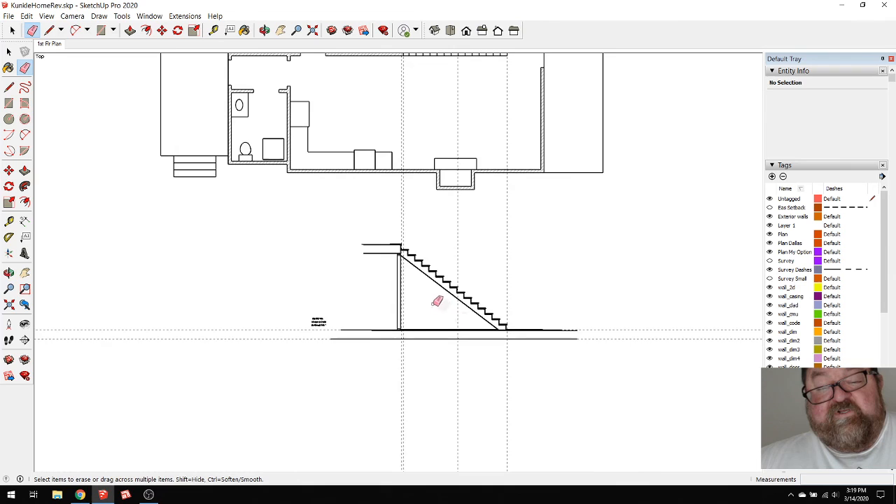
{"action": "scroll", "coordinate": [419, 294], "scroll_direction": "up", "scroll_amount": 3}
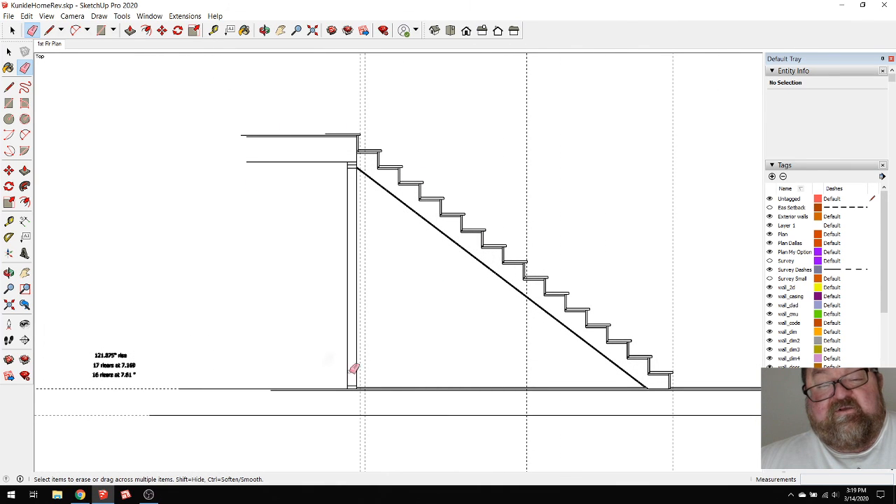